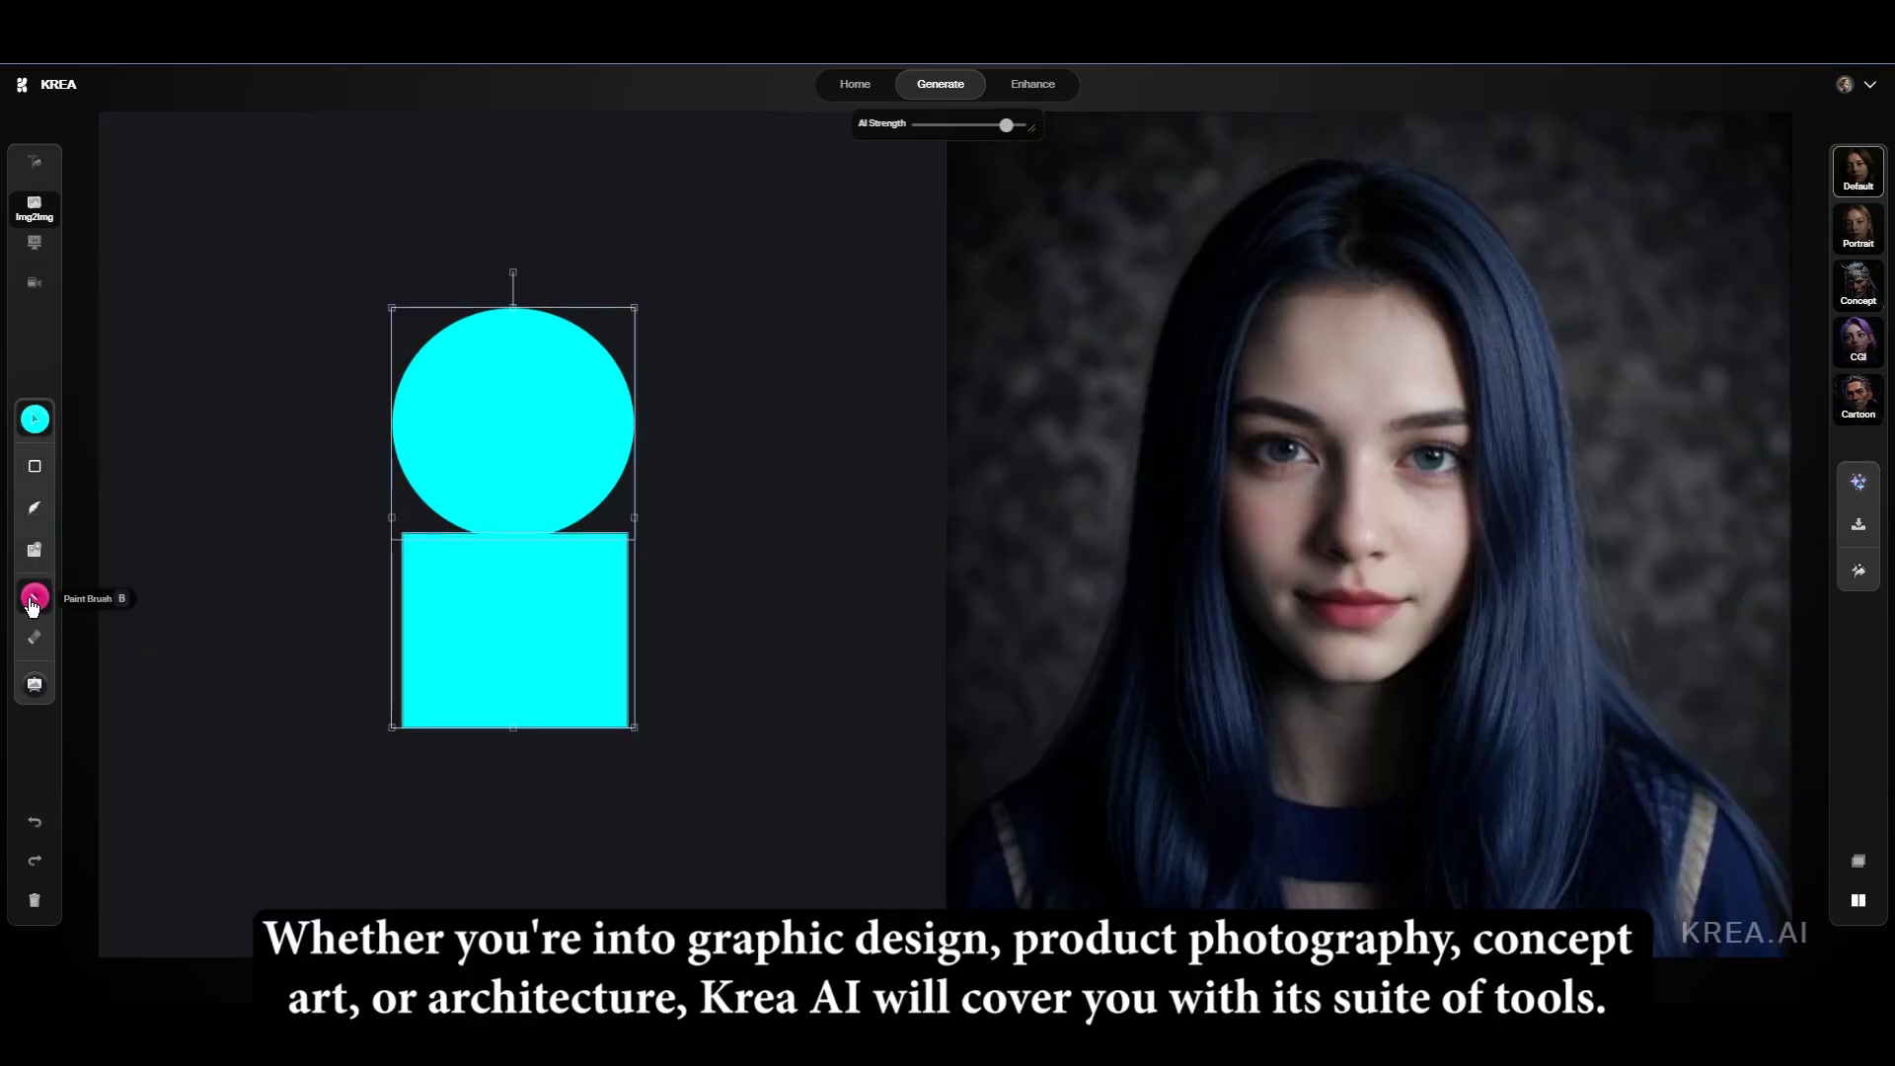
Paint black hair-like brush strokes around the cyan circle on the canvas
{"action": "left_click", "coordinate": [33, 600]}
{"action": "mouse_move", "coordinate": [353, 545]}
{"action": "left_mouse_down"}
{"action": "mouse_move", "coordinate": [474, 341]}
{"action": "mouse_move", "coordinate": [364, 429]}
{"action": "left_mouse_up"}
{"action": "left_click_drag", "start_coordinate": [529, 297], "coordinate": [627, 550]}
{"action": "left_click_drag", "start_coordinate": [520, 322], "coordinate": [616, 521]}
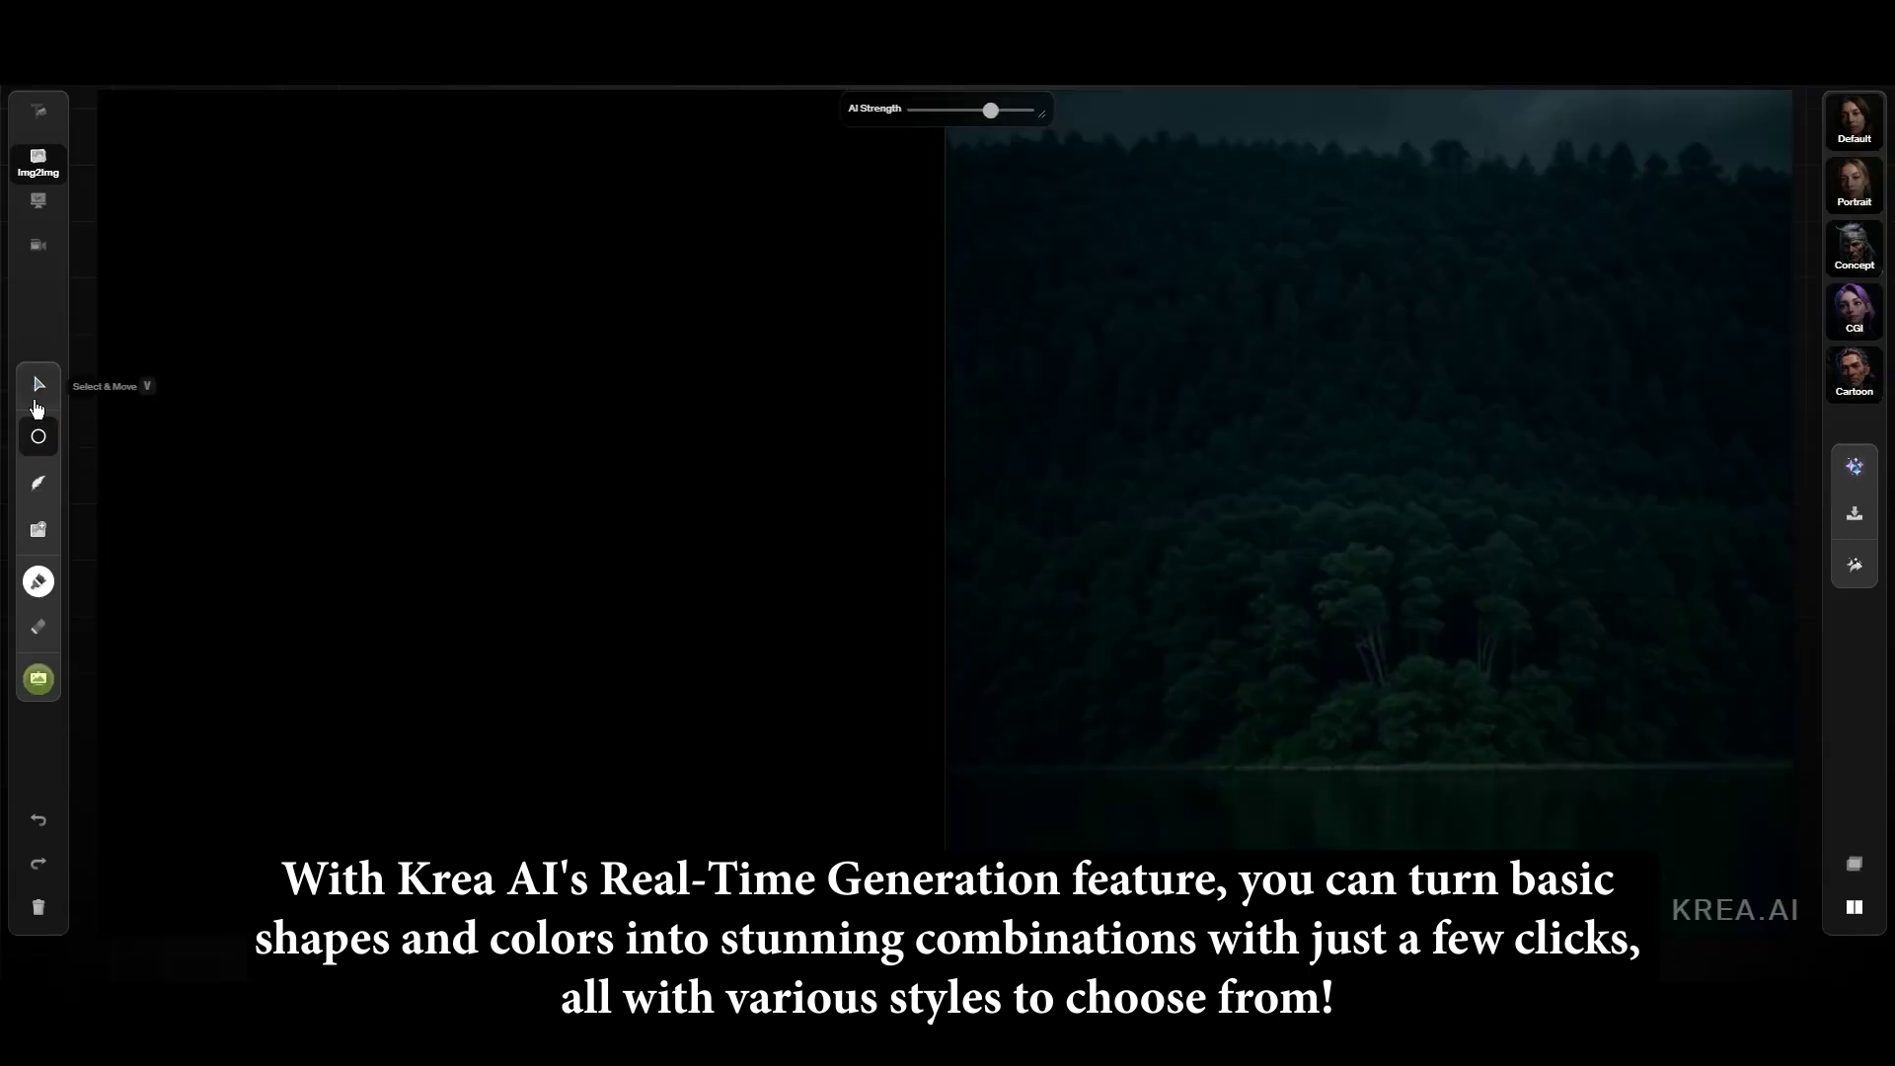
Switch the brush to green and paint leafy strokes above the circle
{"action": "left_click", "coordinate": [39, 436]}
{"action": "left_click_drag", "start_coordinate": [363, 321], "coordinate": [736, 687]}
{"action": "left_click", "coordinate": [38, 580]}
{"action": "left_click", "coordinate": [139, 524]}
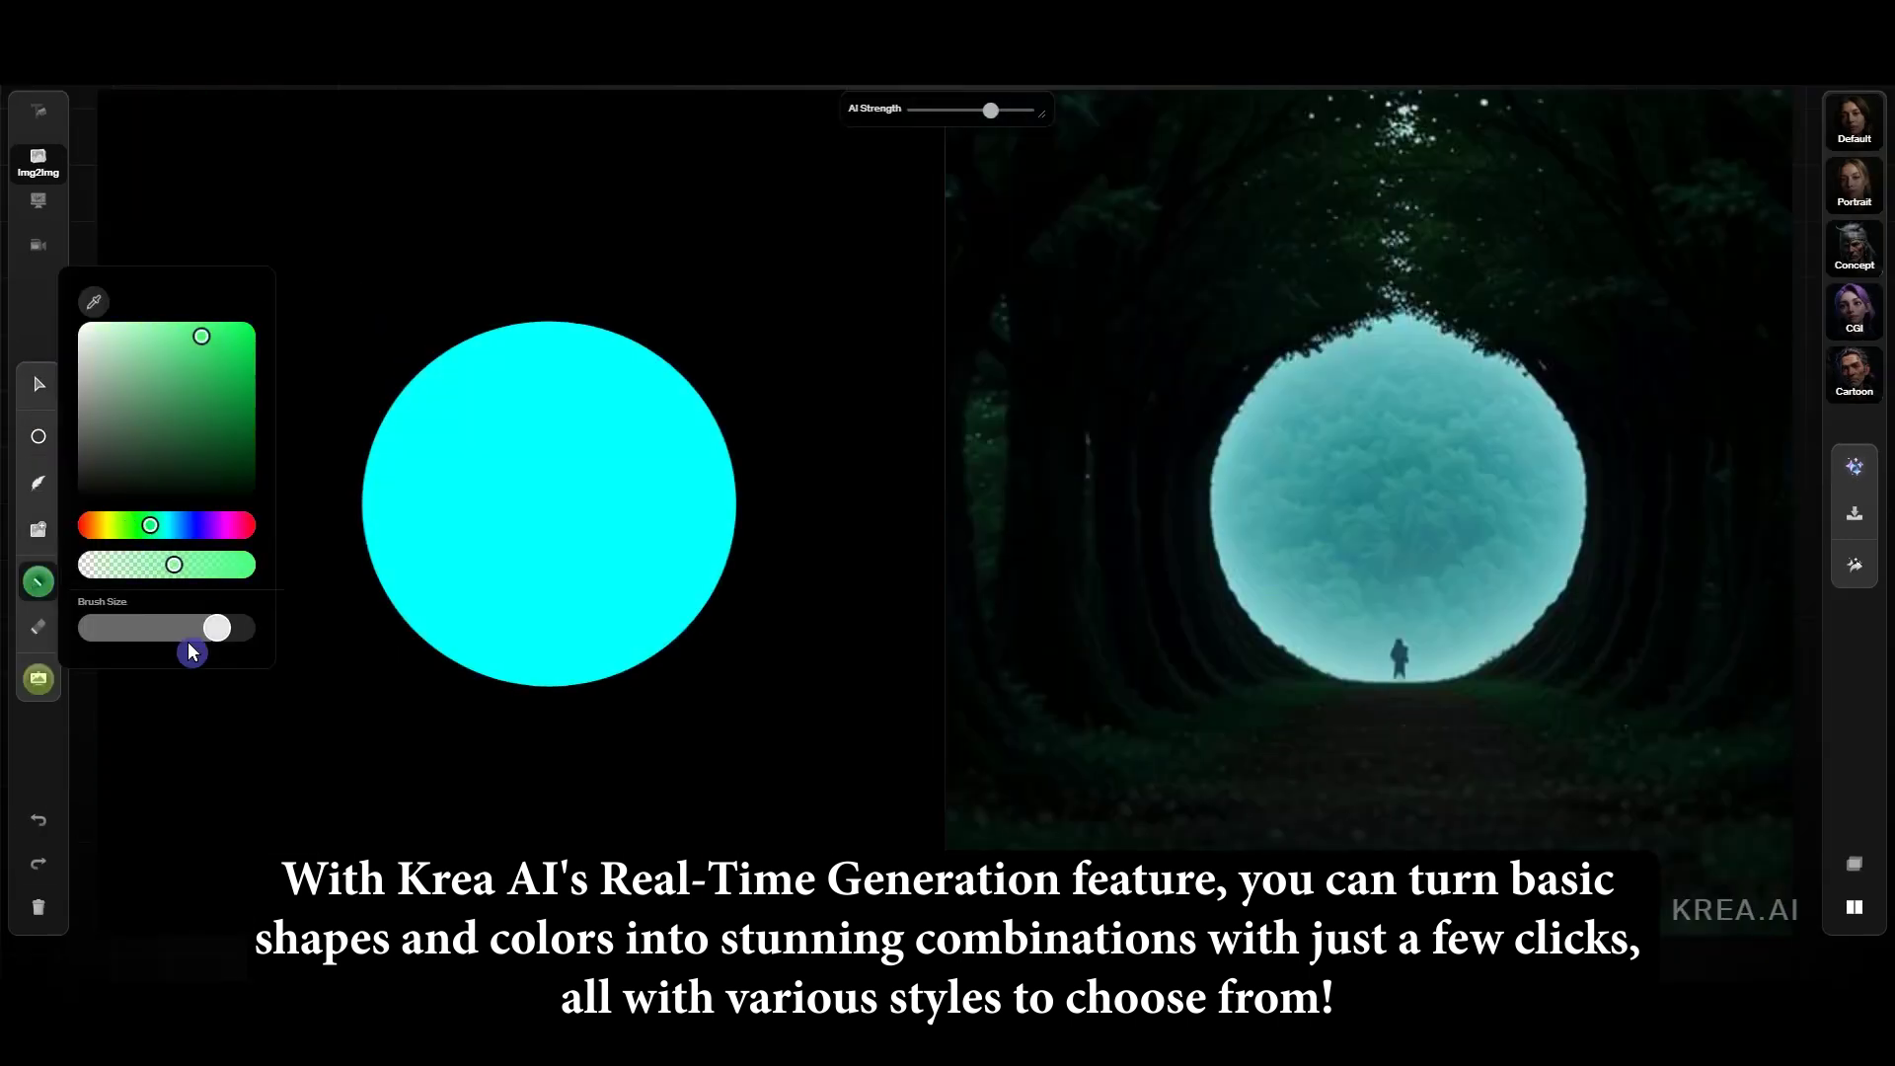
{"action": "left_click_drag", "start_coordinate": [503, 193], "coordinate": [310, 345]}
{"action": "left_click_drag", "start_coordinate": [533, 148], "coordinate": [800, 319]}
{"action": "left_click_drag", "start_coordinate": [356, 185], "coordinate": [533, 141]}
{"action": "left_click_drag", "start_coordinate": [563, 311], "coordinate": [355, 446]}
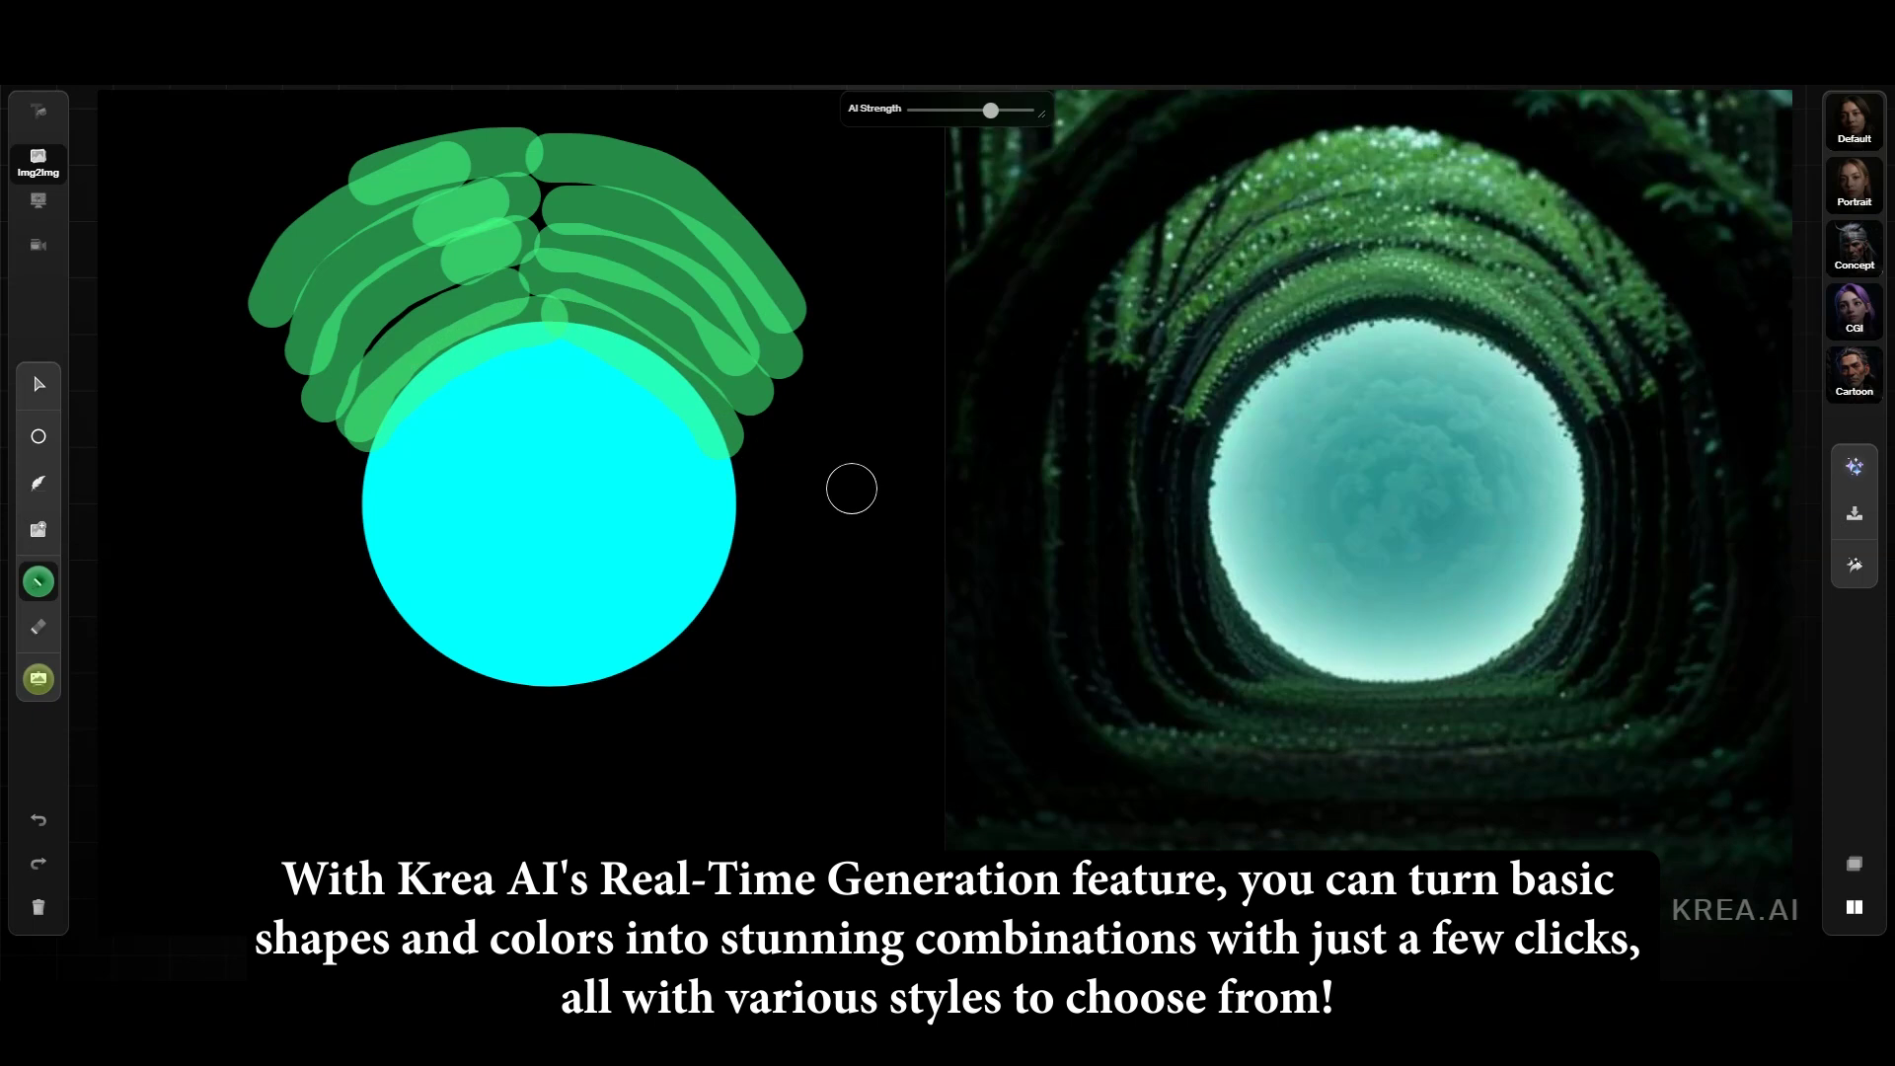
Restyle the preview with Concept and Cartoon styles and compare the Enhance result side by side
{"action": "left_click", "coordinate": [1849, 240]}
{"action": "left_click", "coordinate": [1853, 388]}
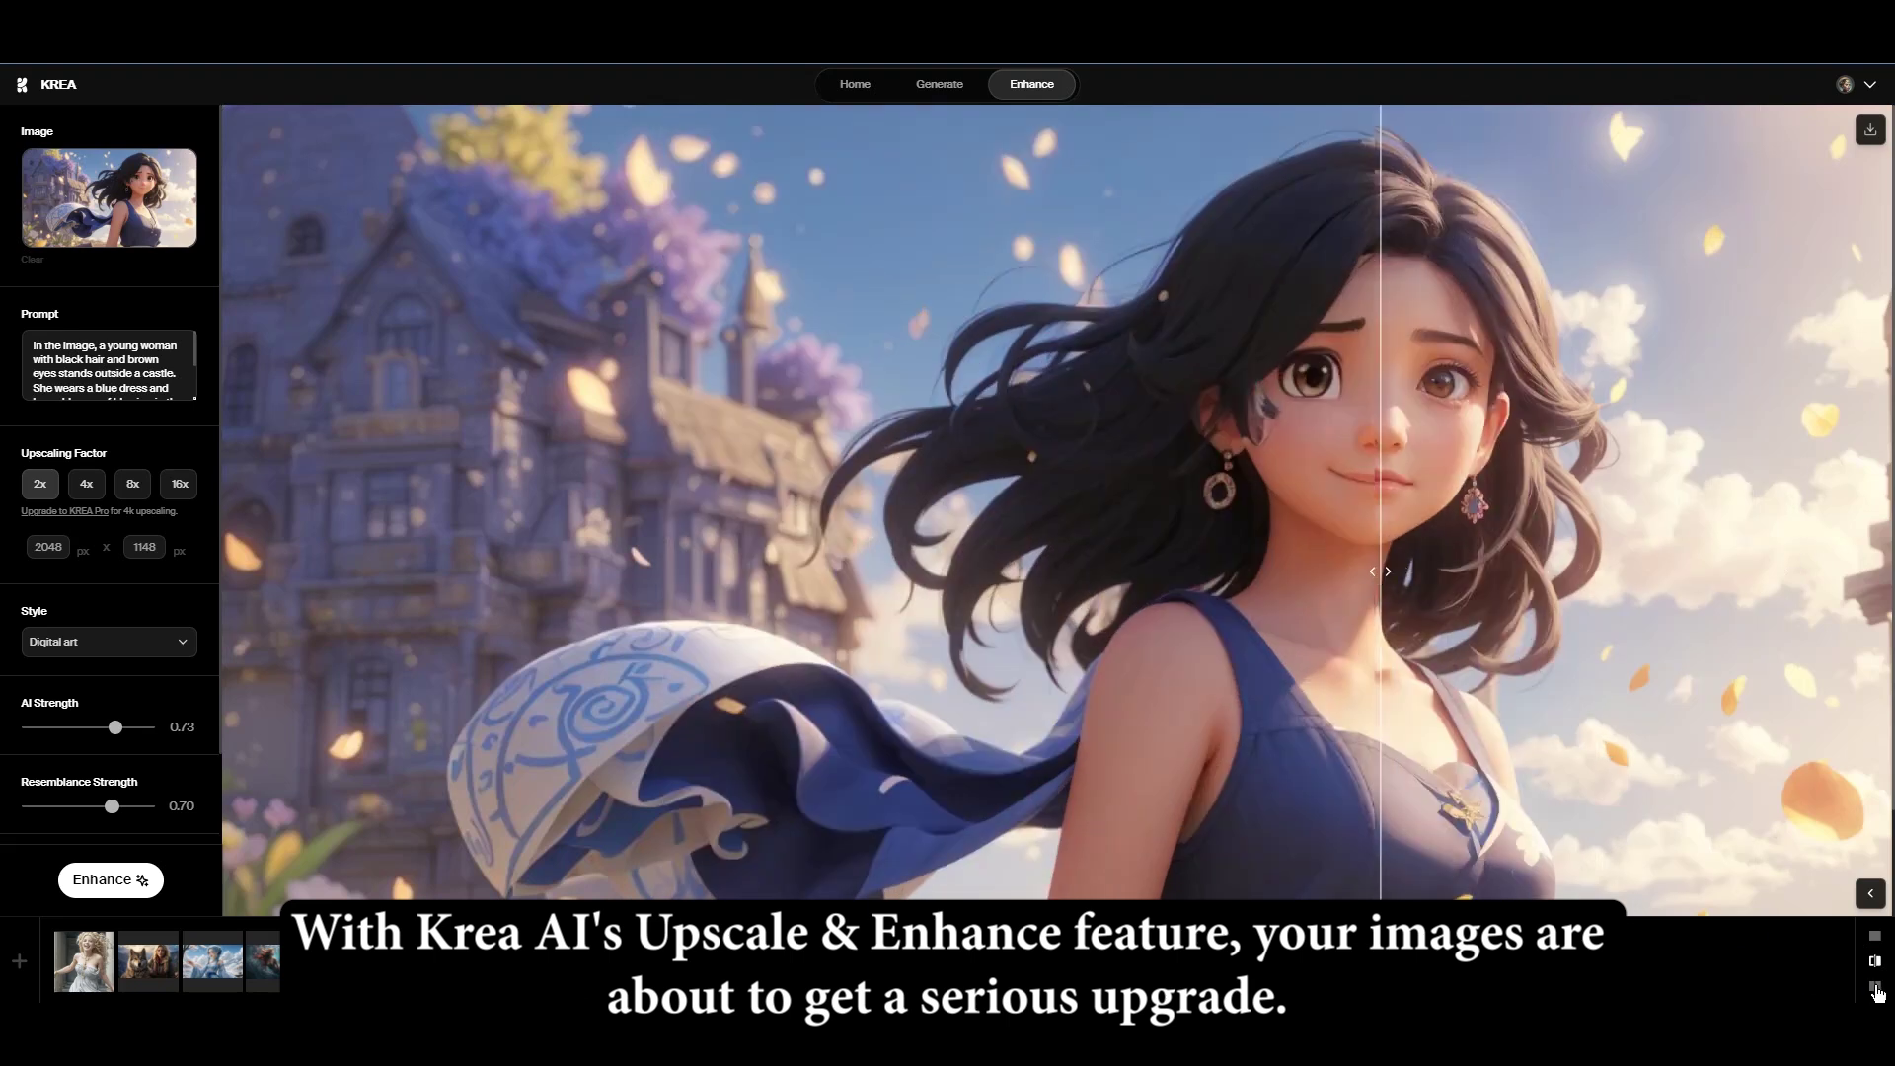
{"action": "left_click", "coordinate": [1874, 988]}
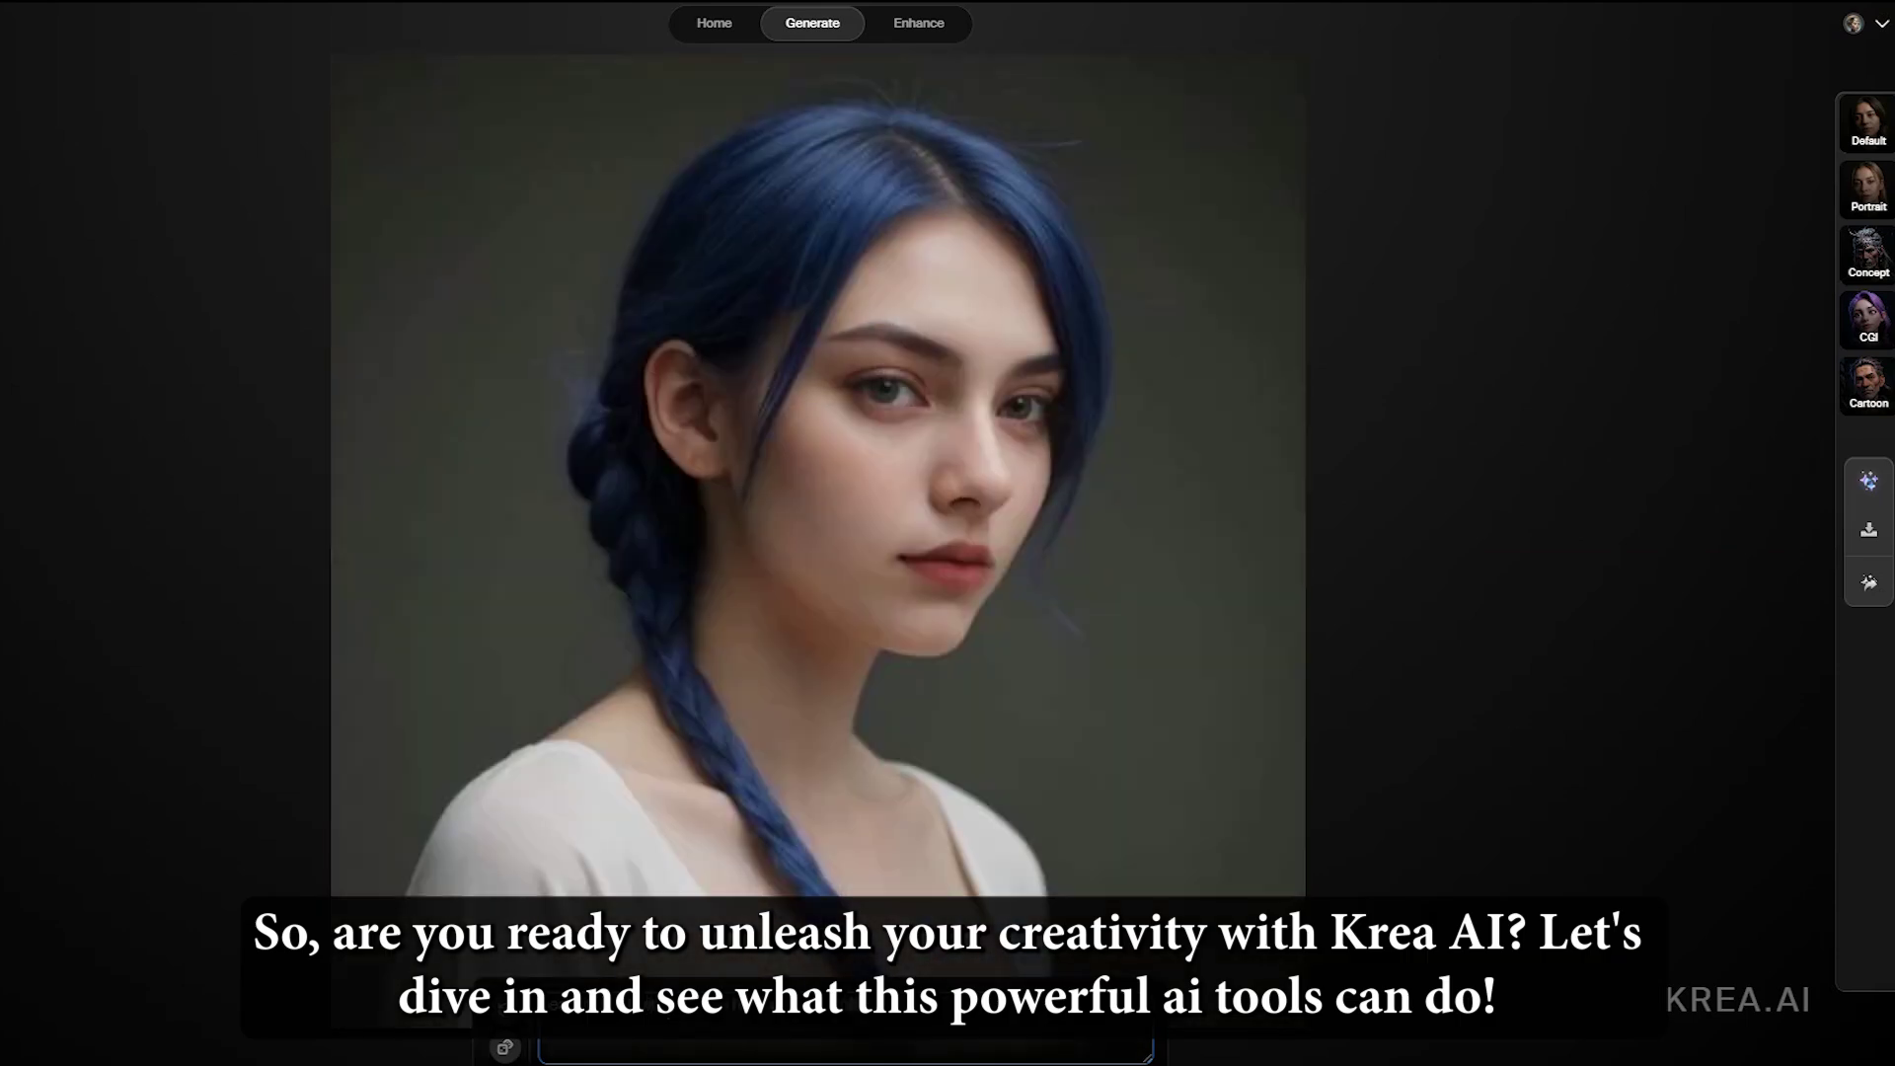
Cycle the portrait through several style presets, ending on Concept
{"action": "left_click", "coordinate": [1869, 382]}
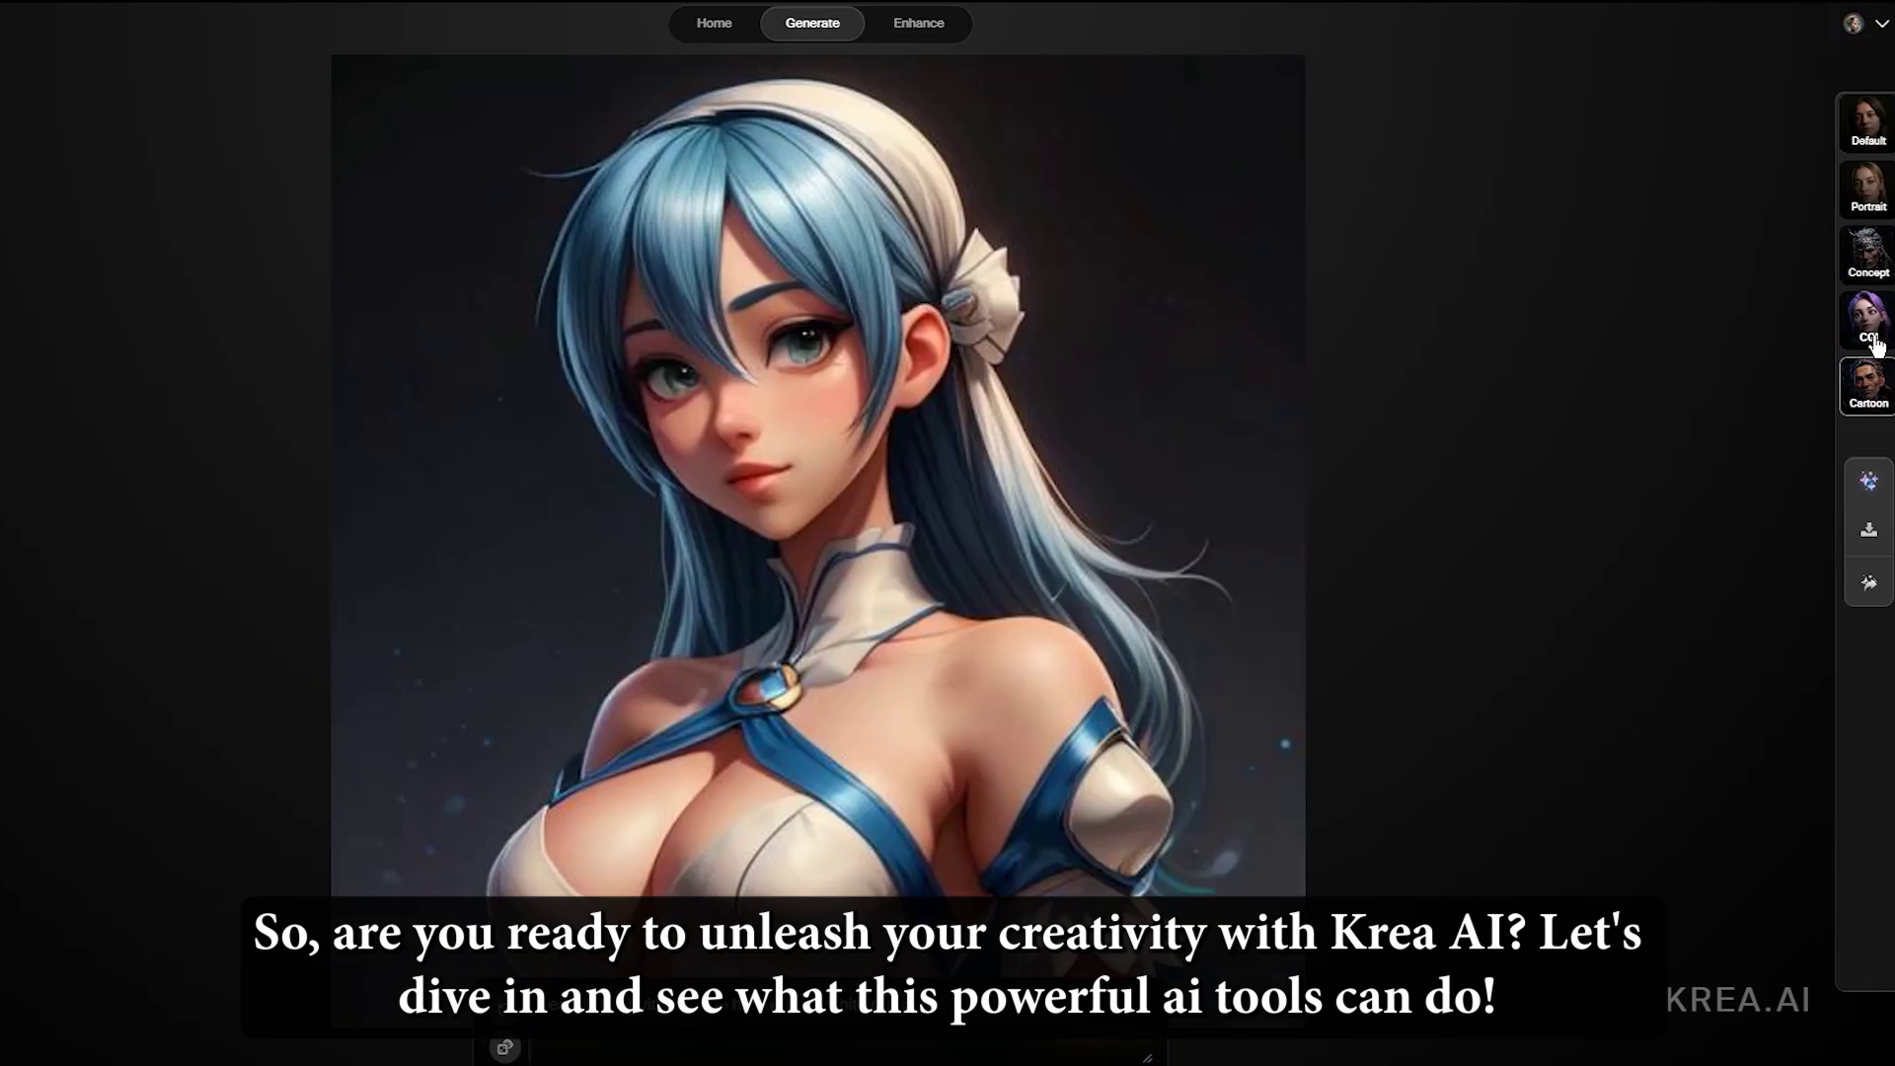
{"action": "left_click", "coordinate": [1869, 314]}
{"action": "left_click", "coordinate": [1869, 253]}
{"action": "left_click", "coordinate": [1869, 189]}
{"action": "left_click", "coordinate": [1869, 266]}
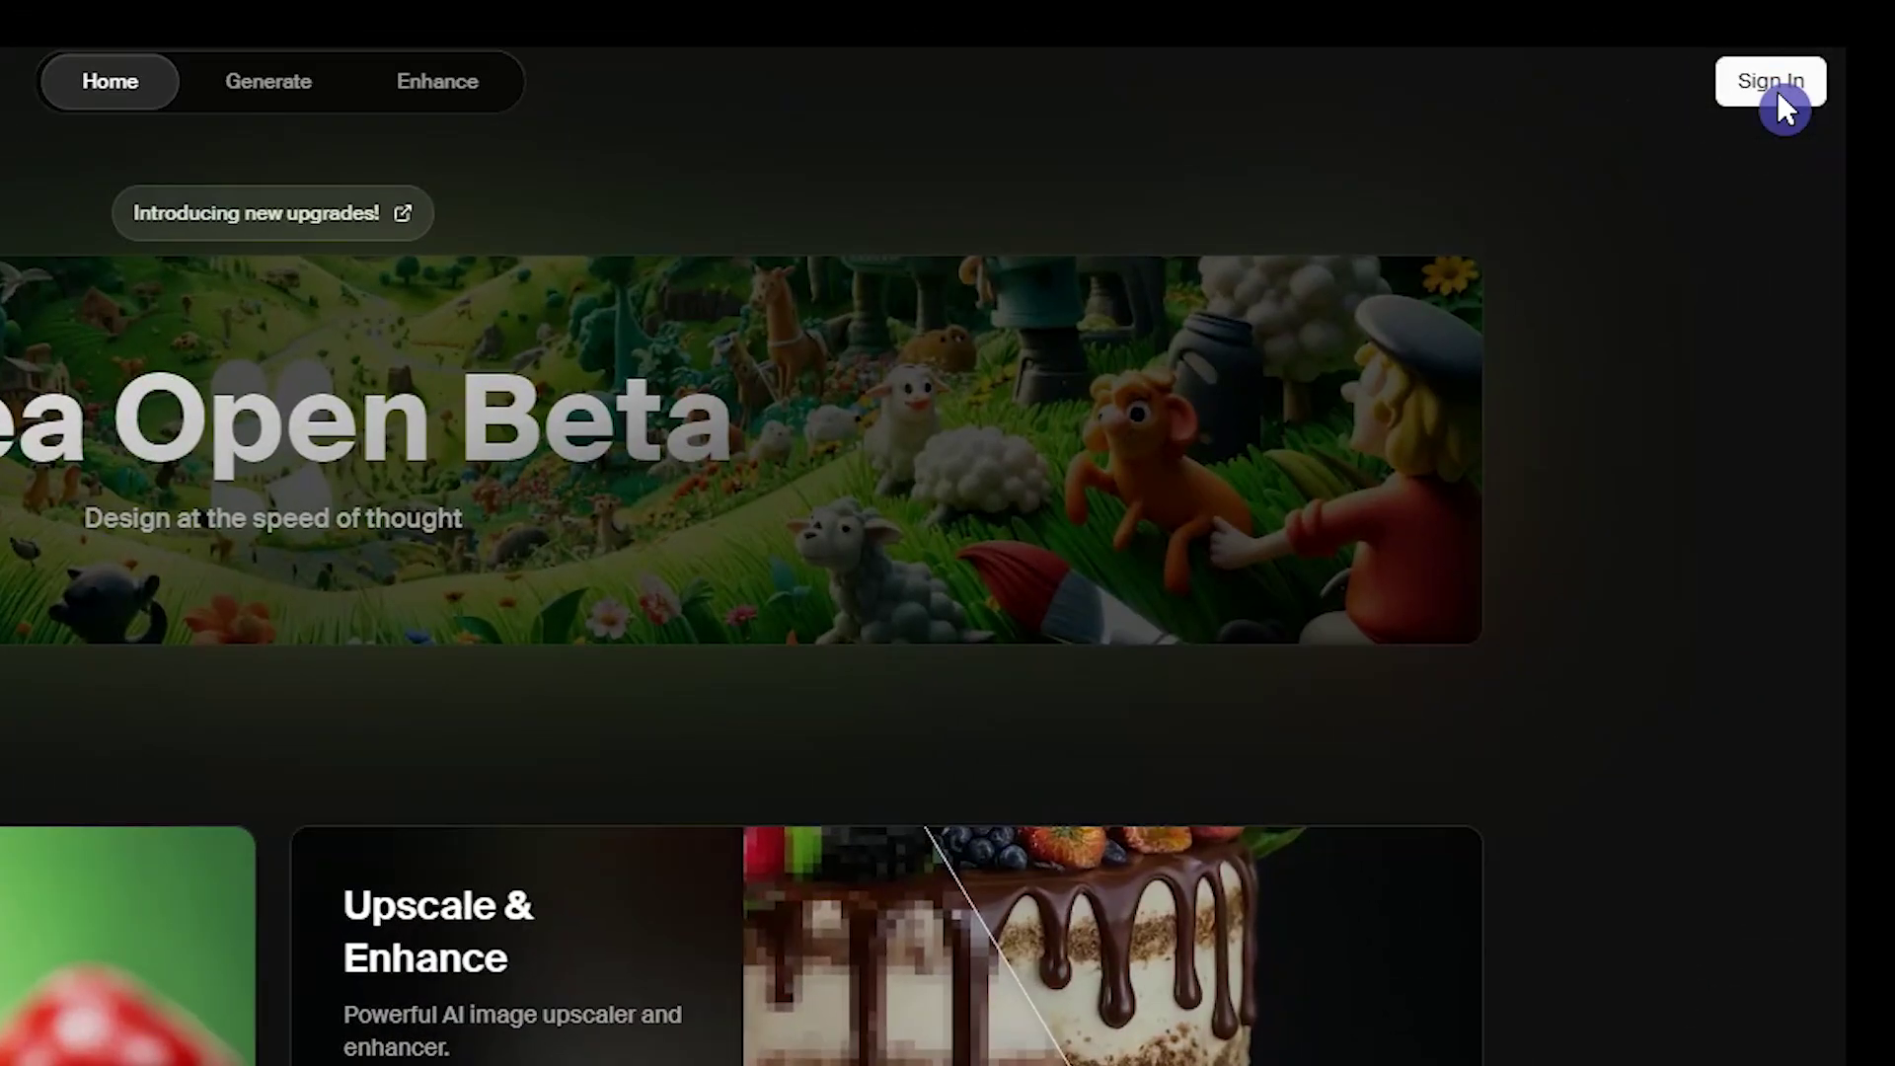
{"action": "left_click", "coordinate": [1779, 90]}
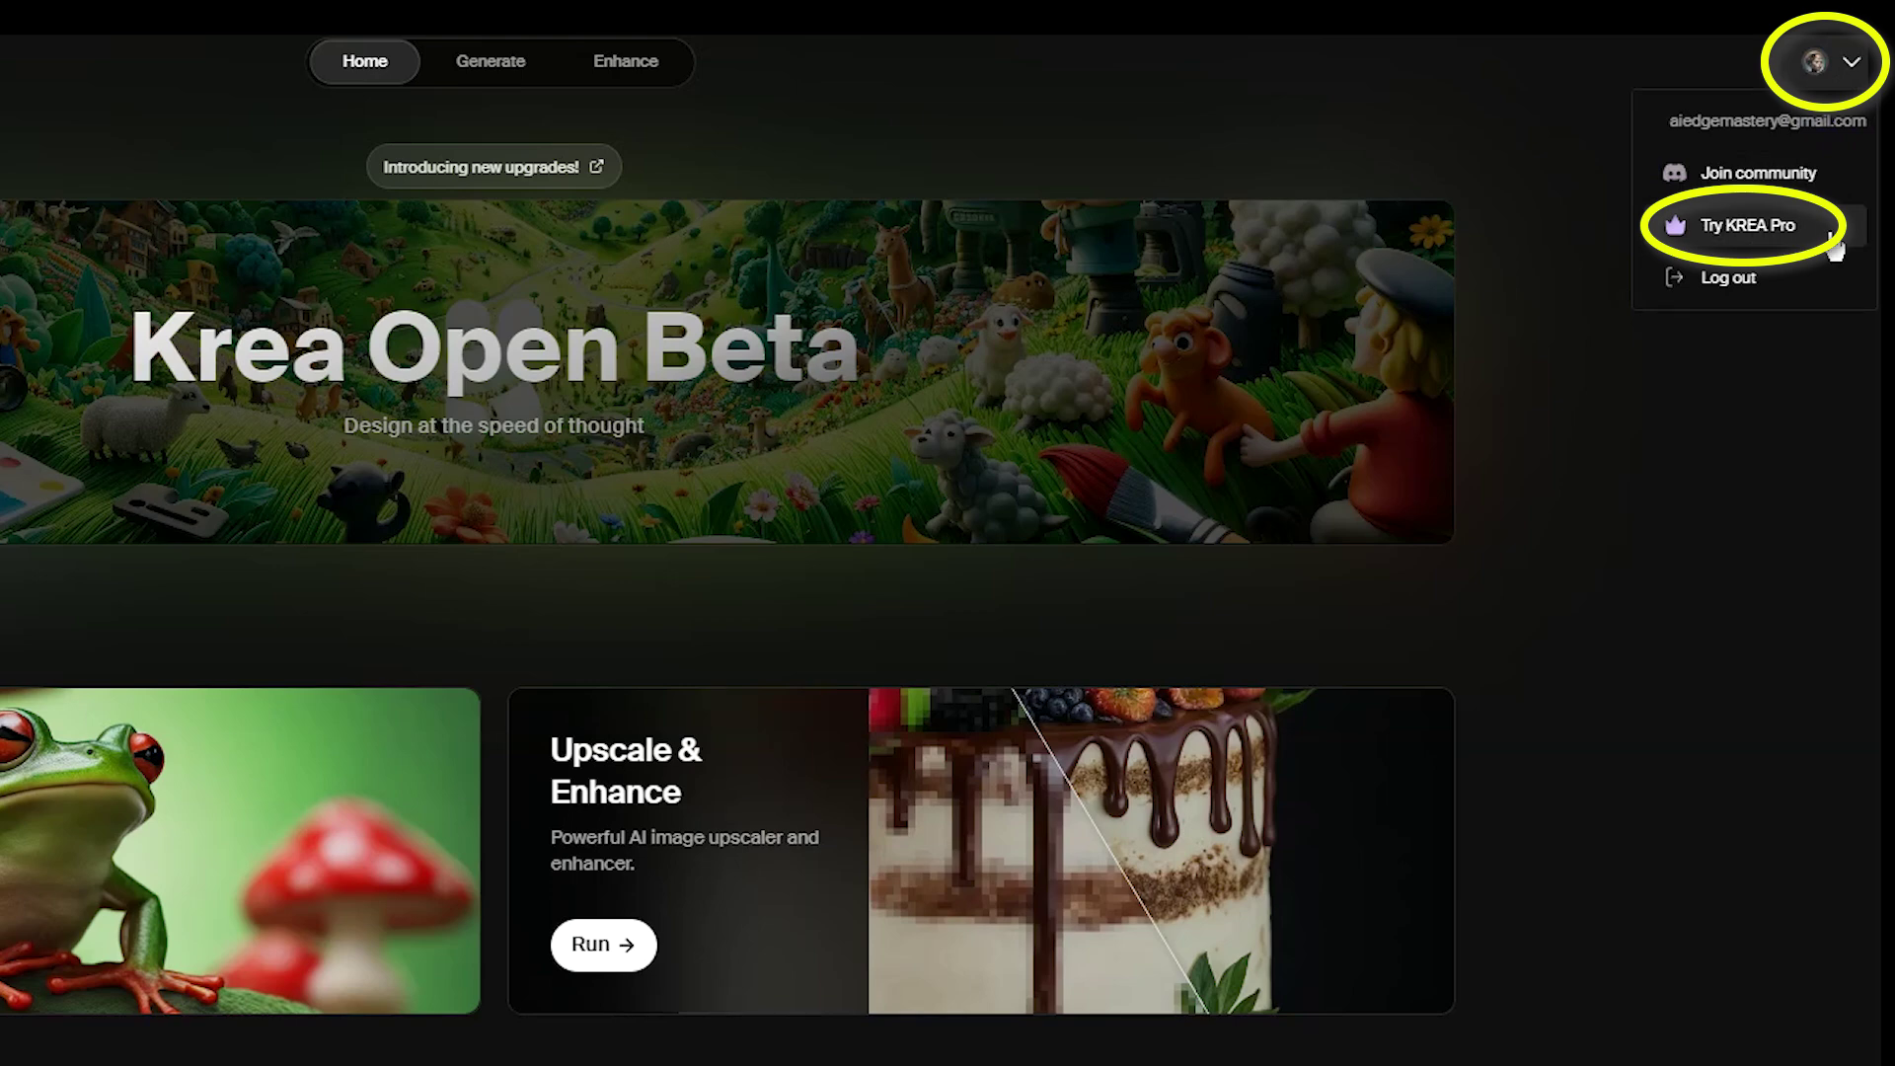
{"action": "left_click", "coordinate": [1834, 244]}
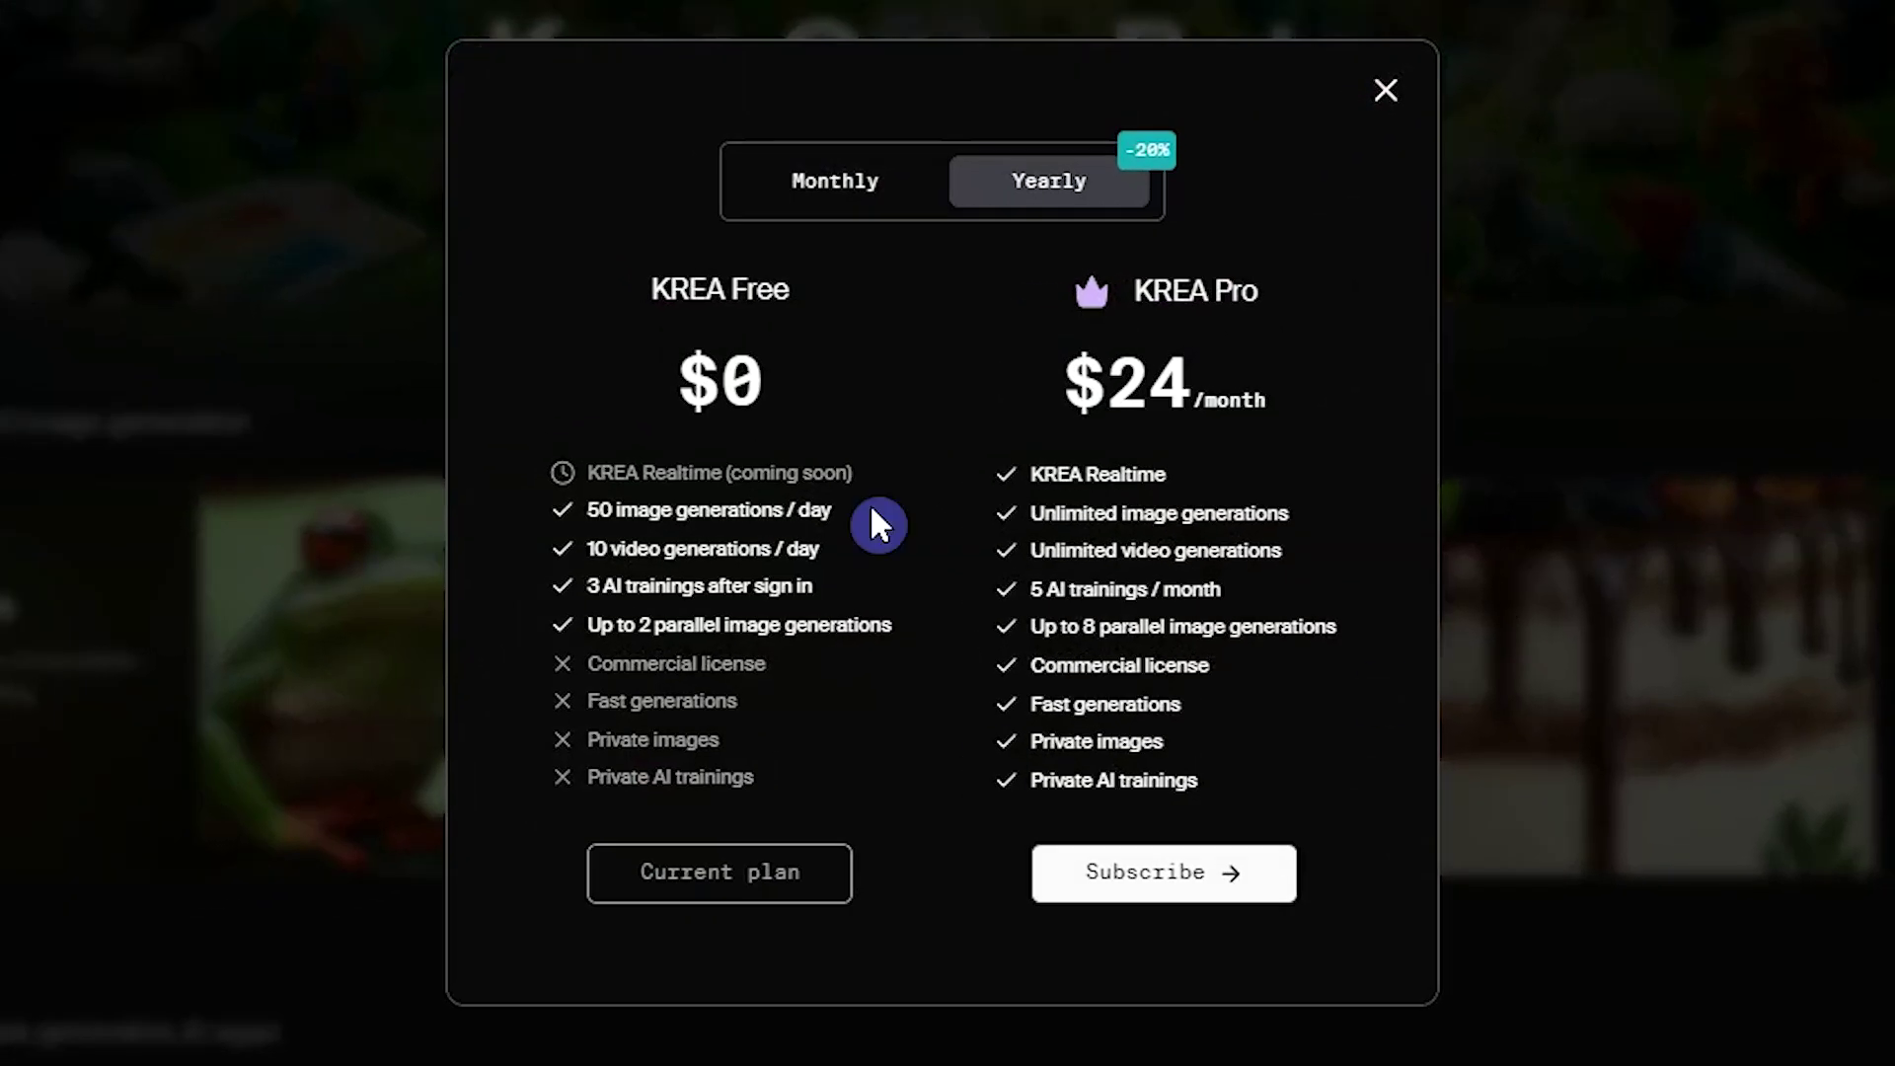
{"action": "left_click", "coordinate": [864, 187]}
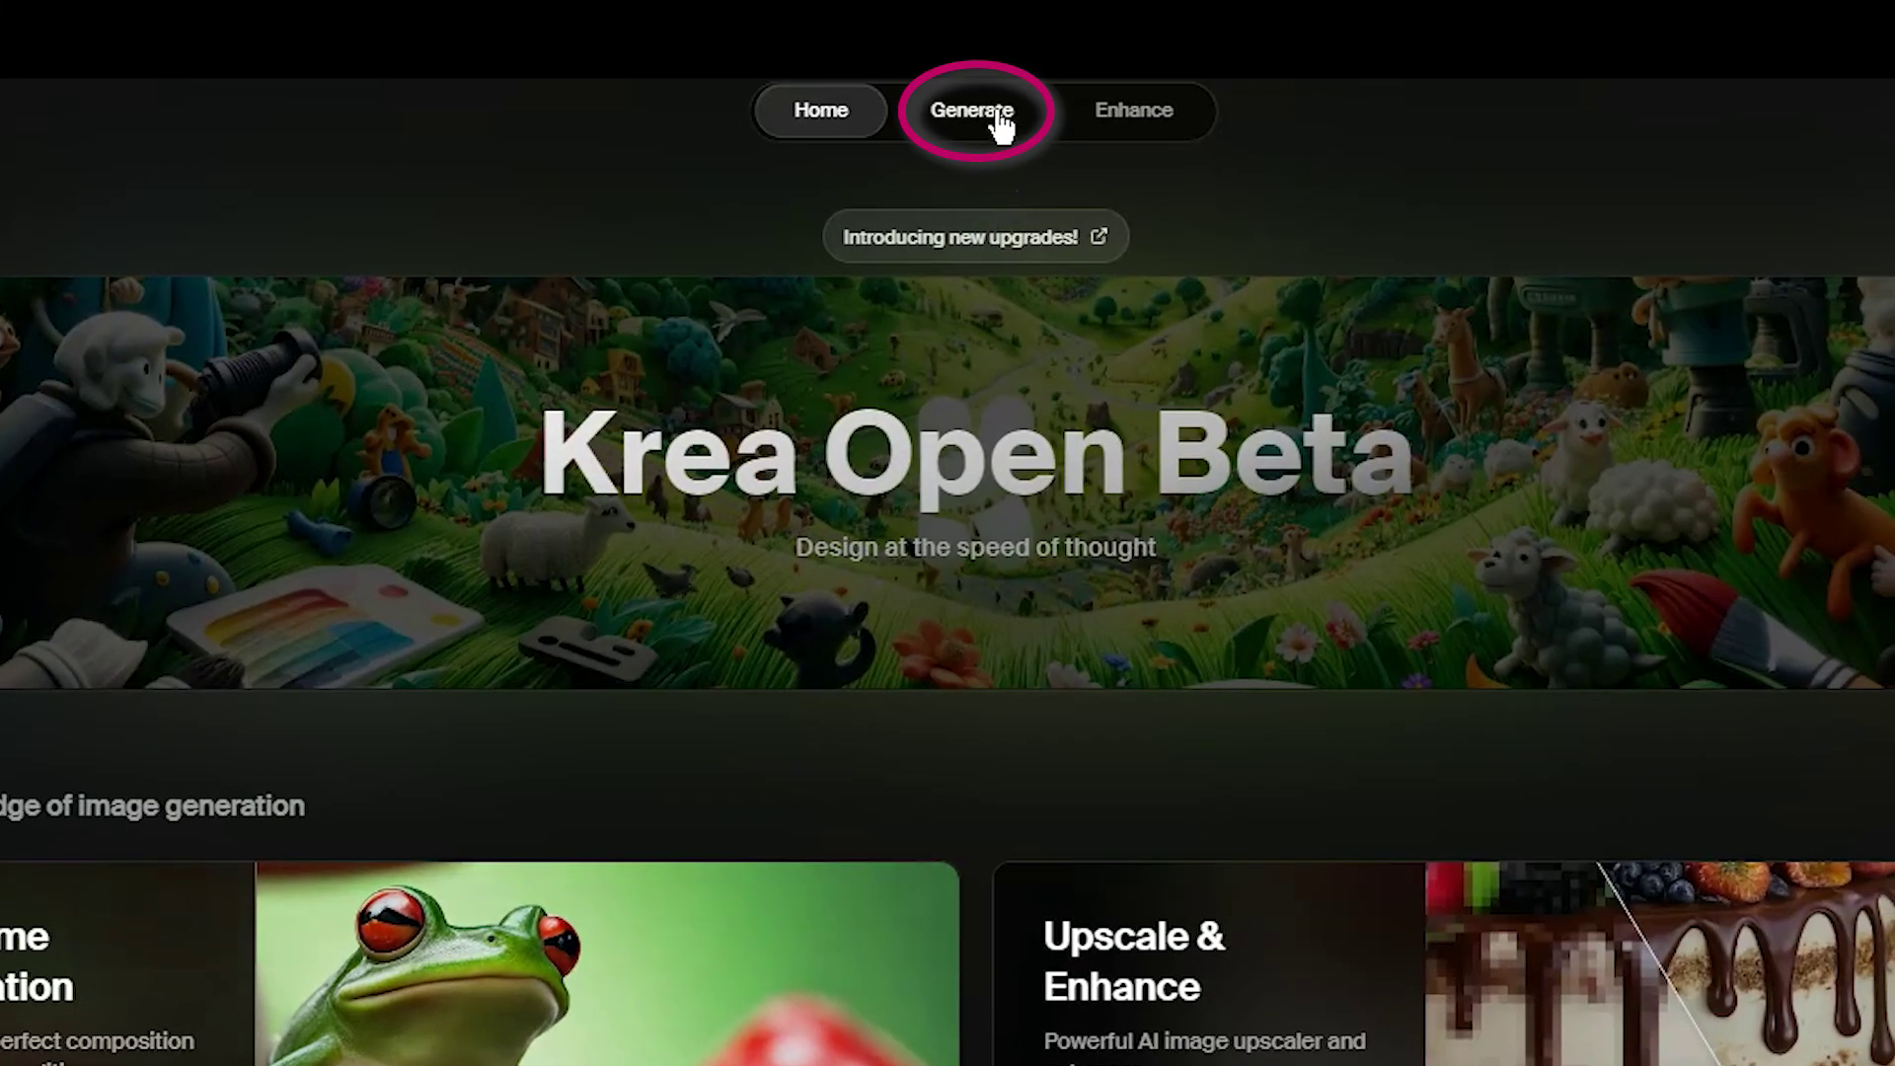
On the Generate page, try a random prompt, then clear it for the armored-man description
{"action": "left_click", "coordinate": [999, 127]}
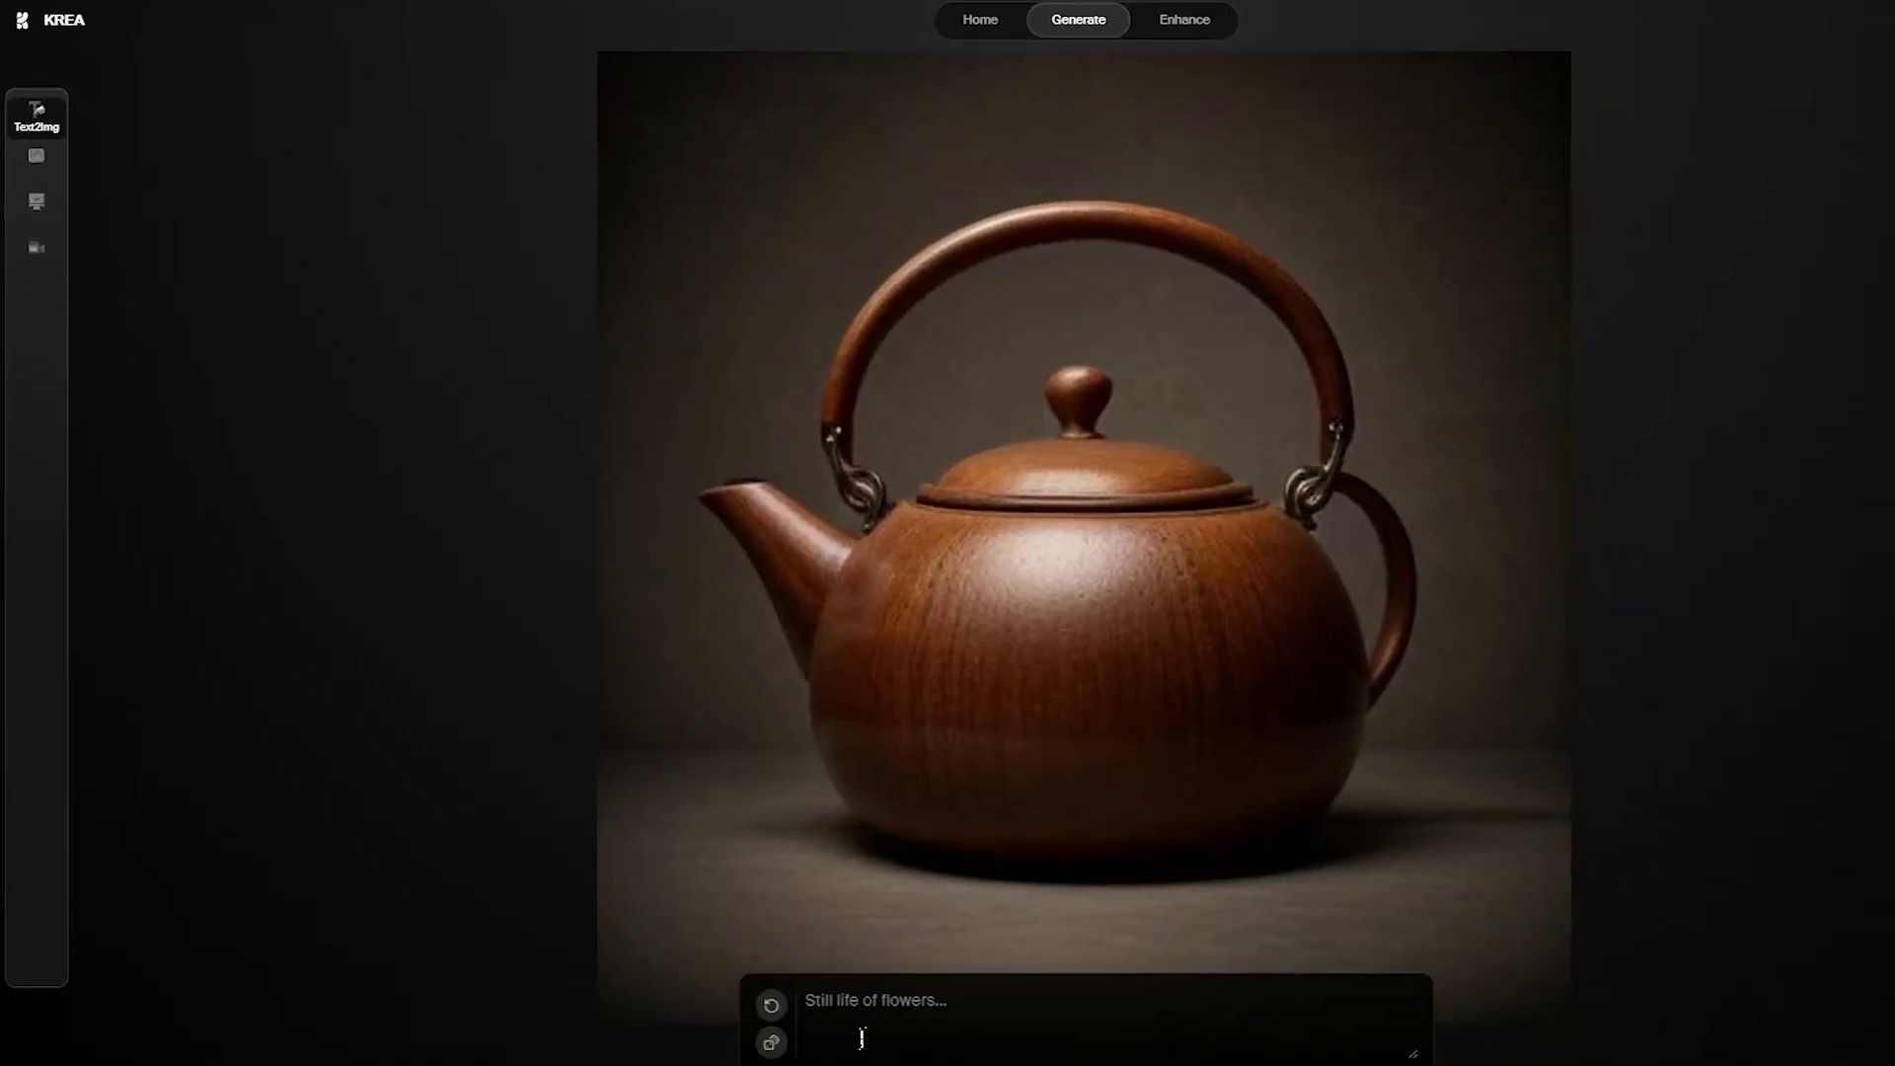
{"action": "left_click", "coordinate": [861, 1038]}
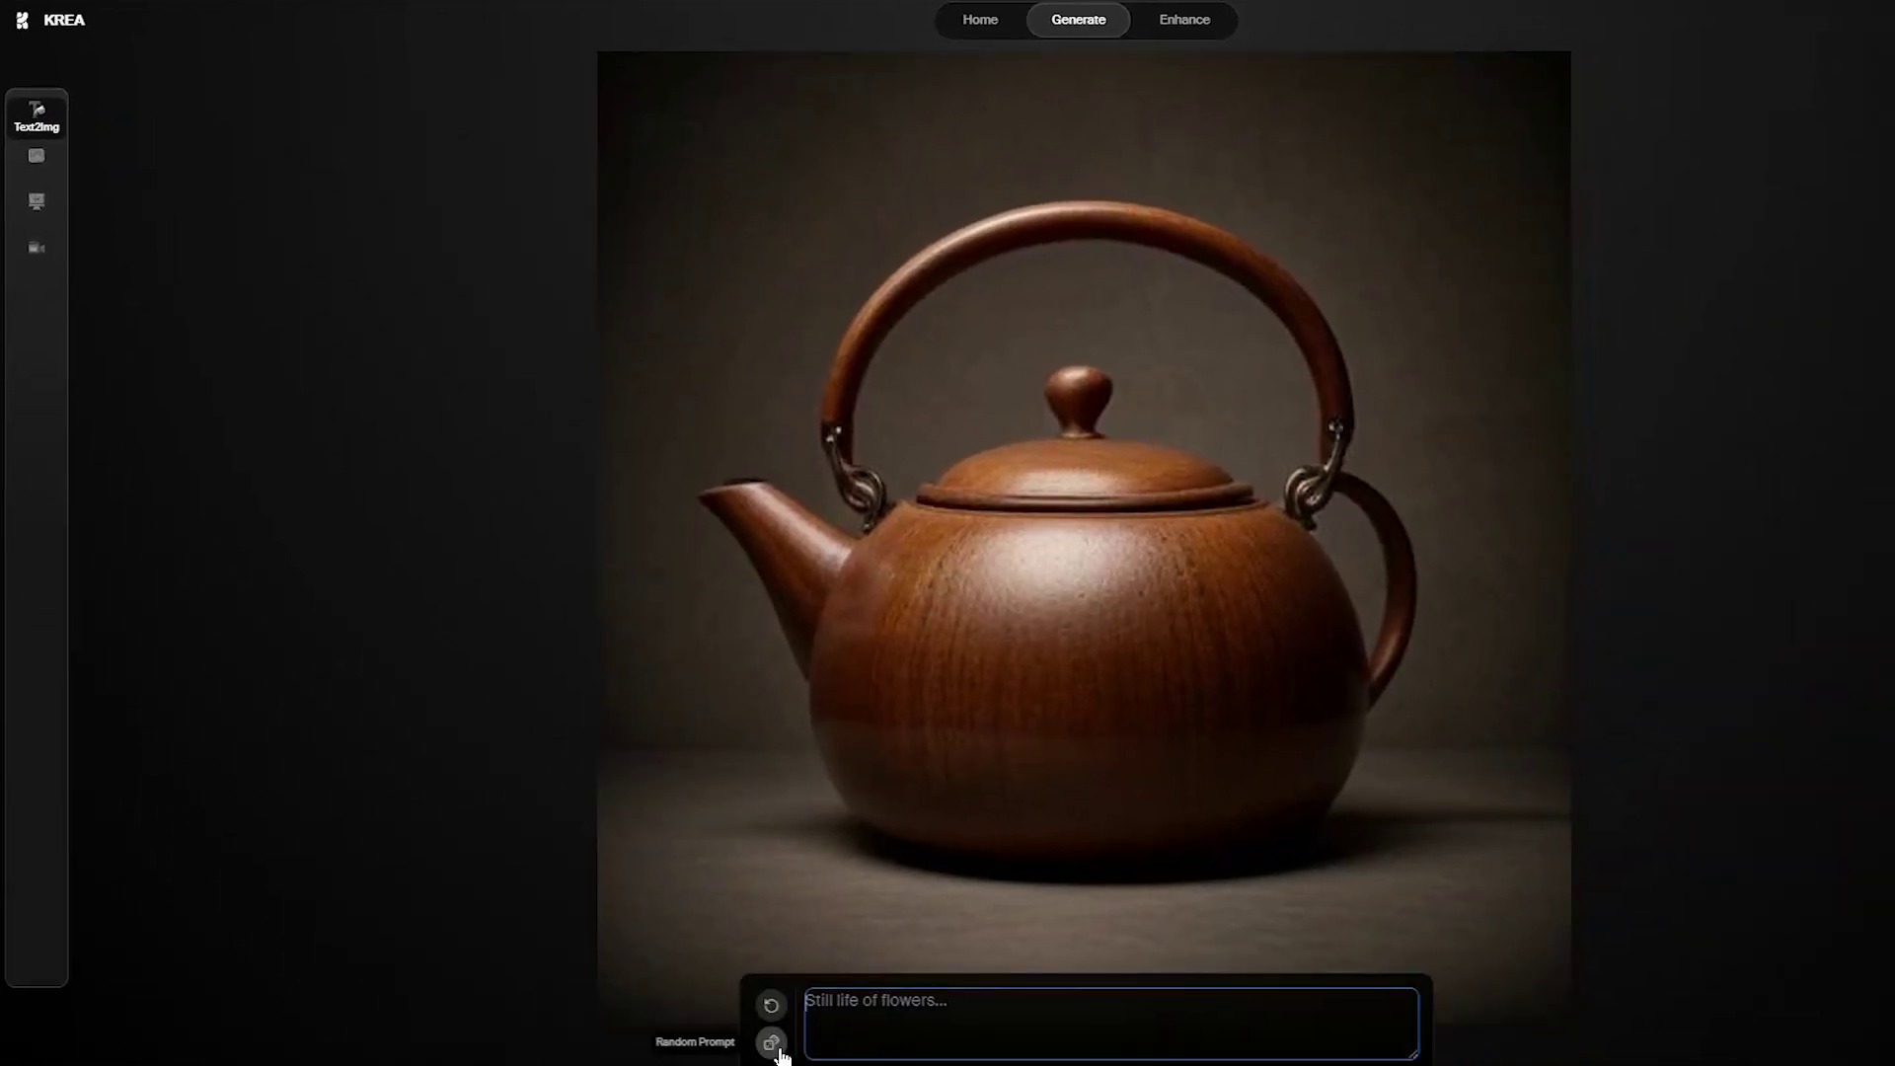
{"action": "left_click", "coordinate": [772, 1043]}
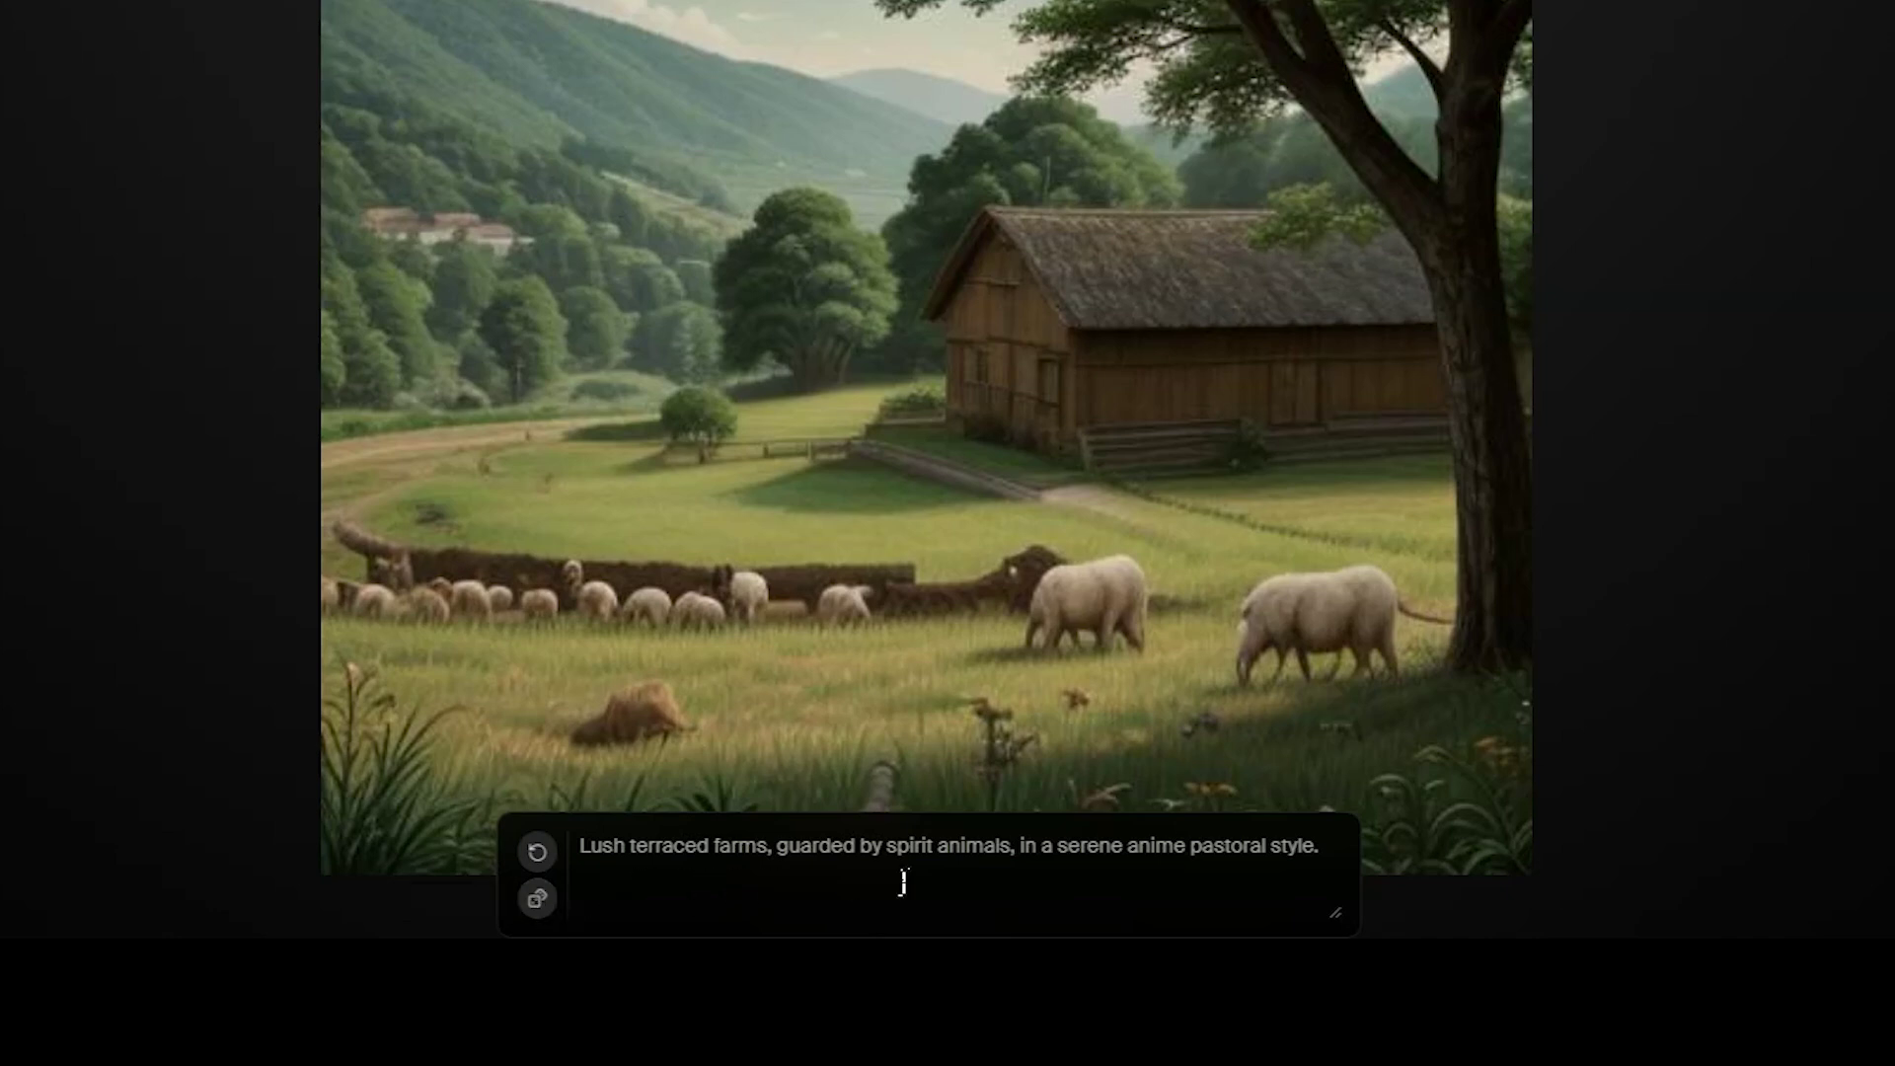
{"action": "key", "text": "ctrl+a"}
{"action": "key", "text": "BackSpace"}
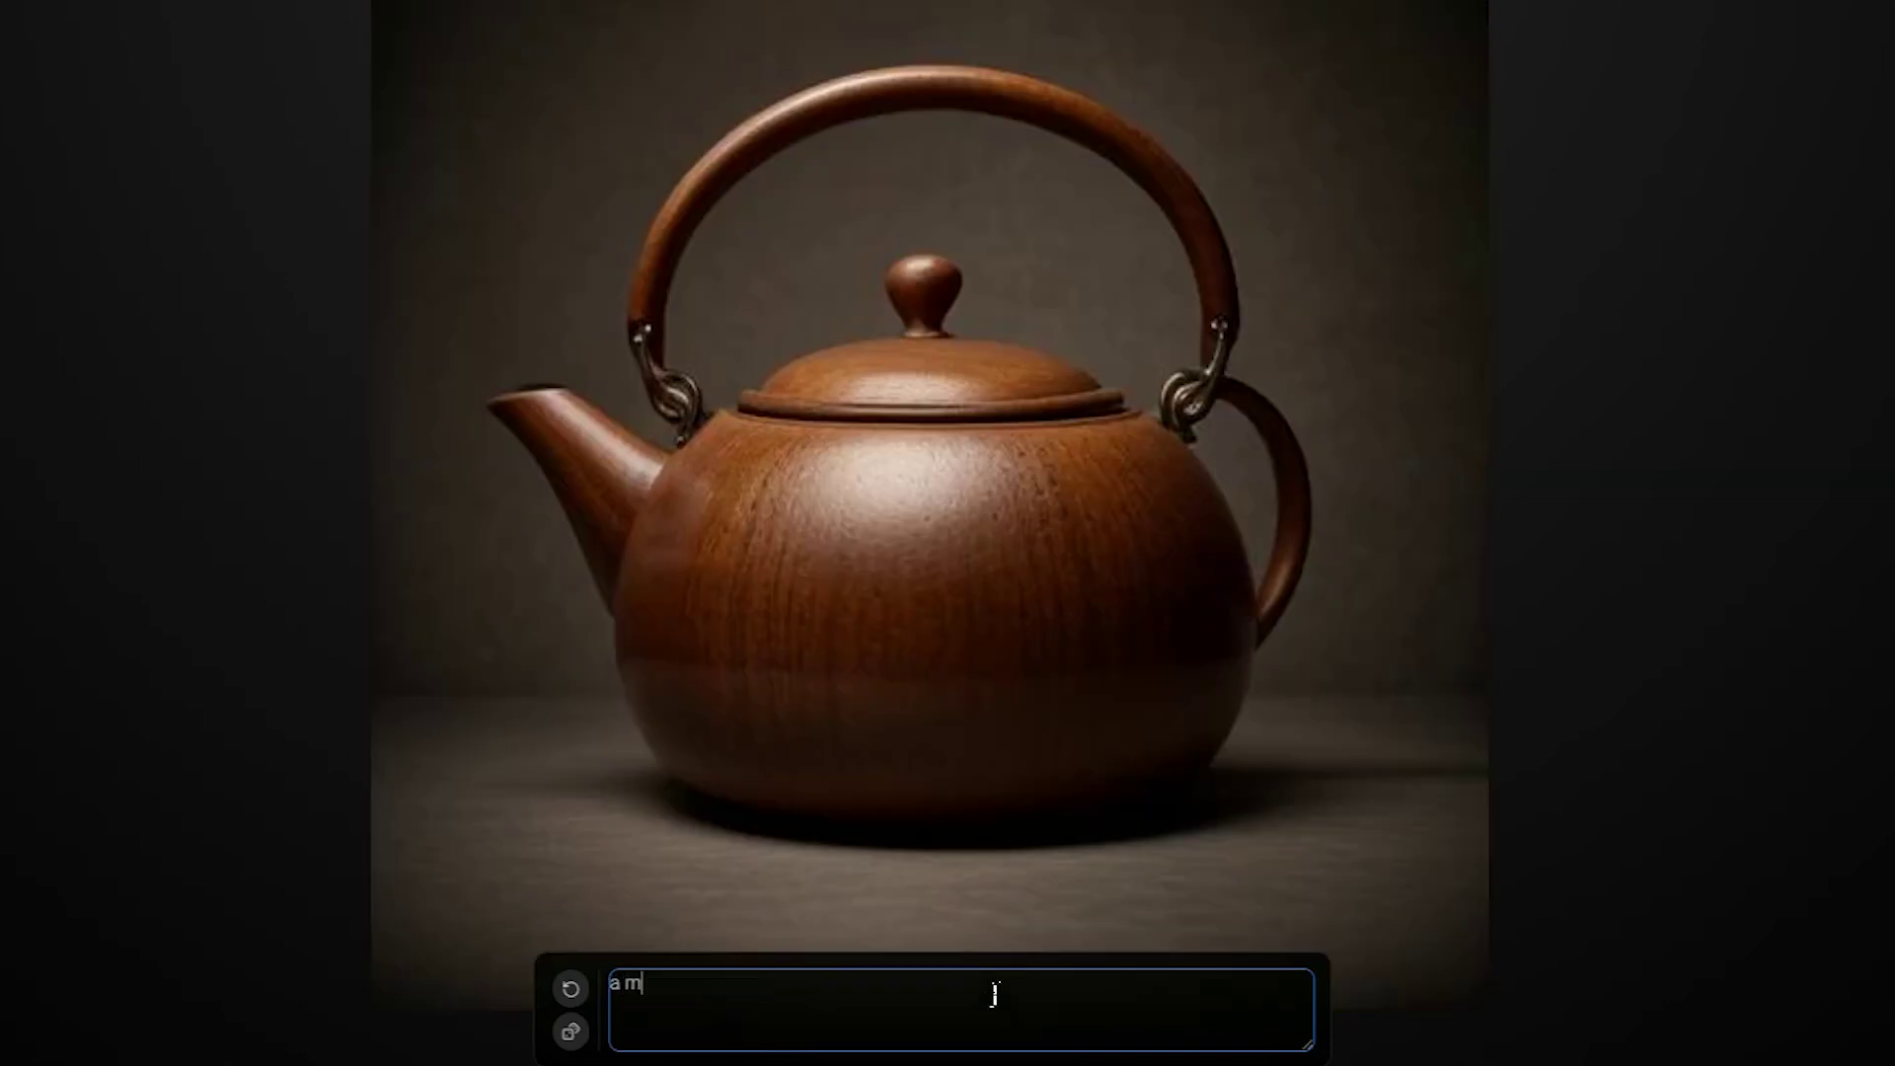
{"action": "type", "text": "an with black armor"}
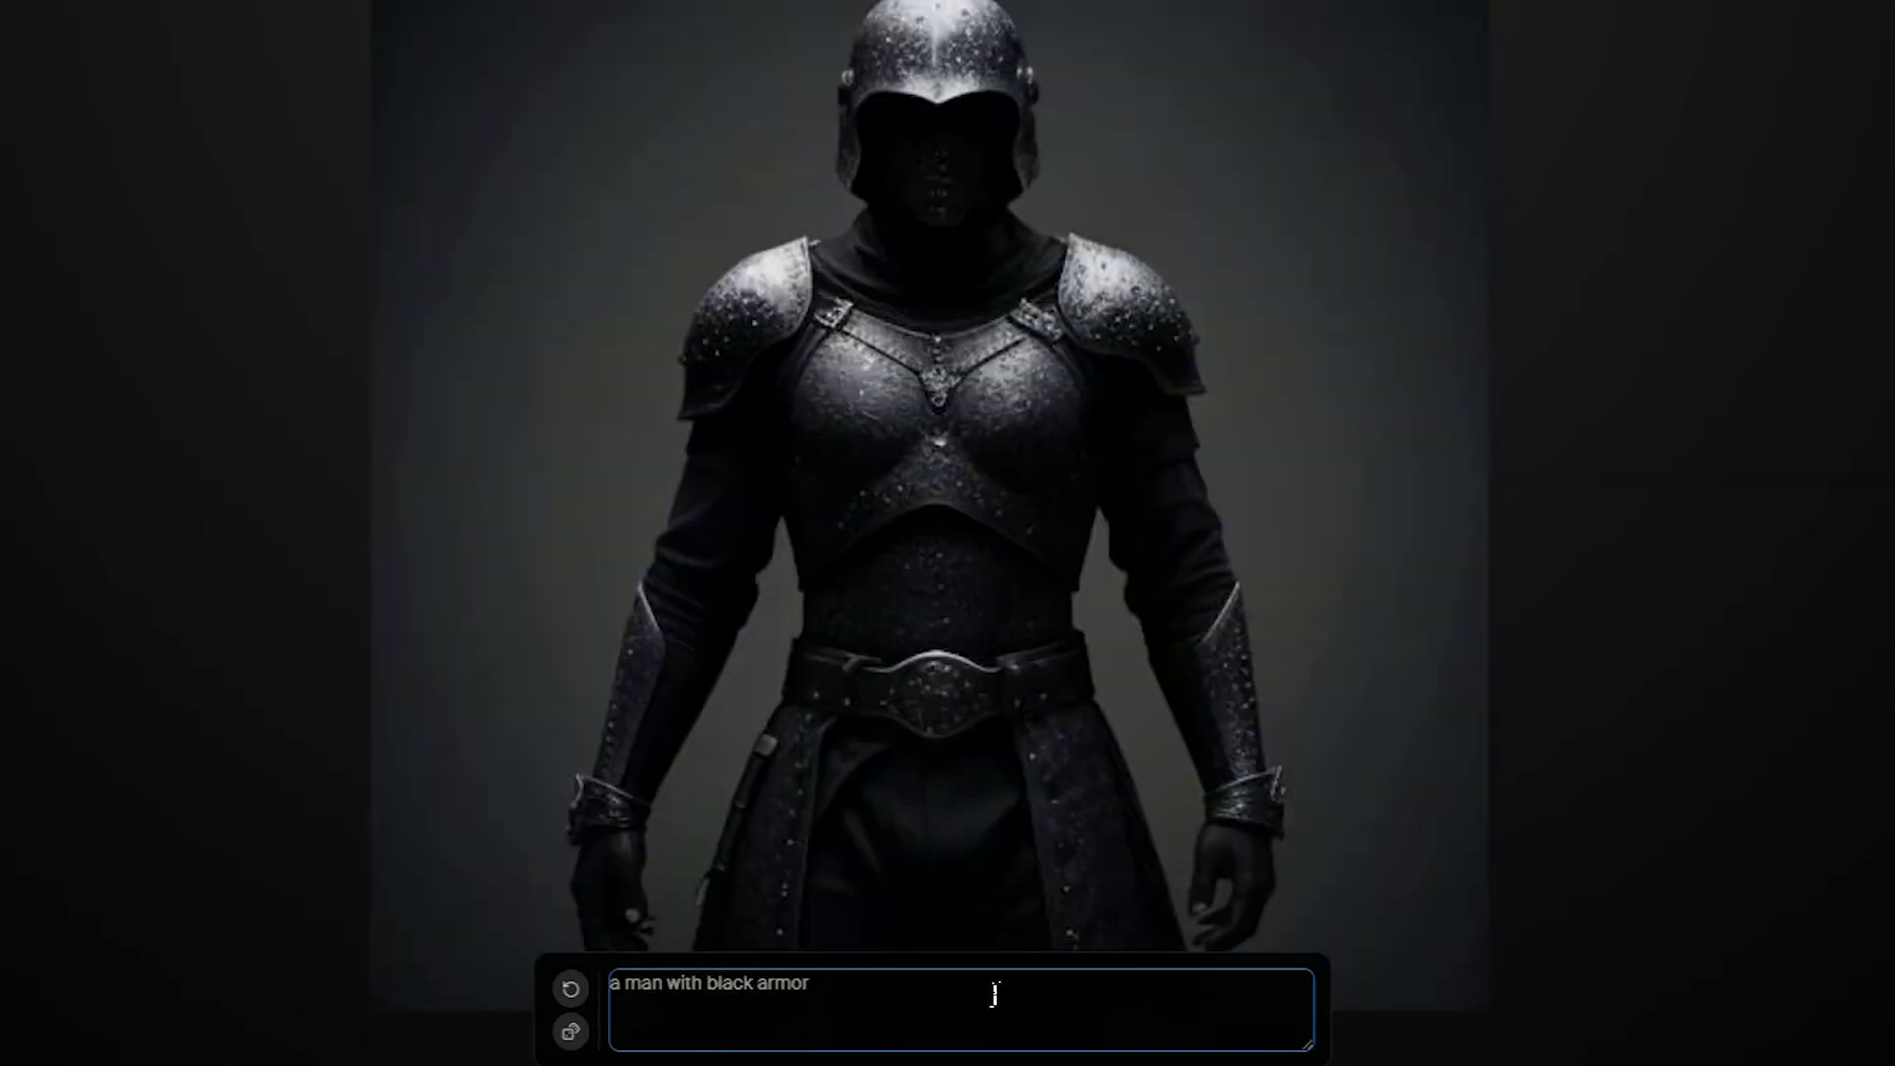
{"action": "type", "text": " and a gun in his hand"}
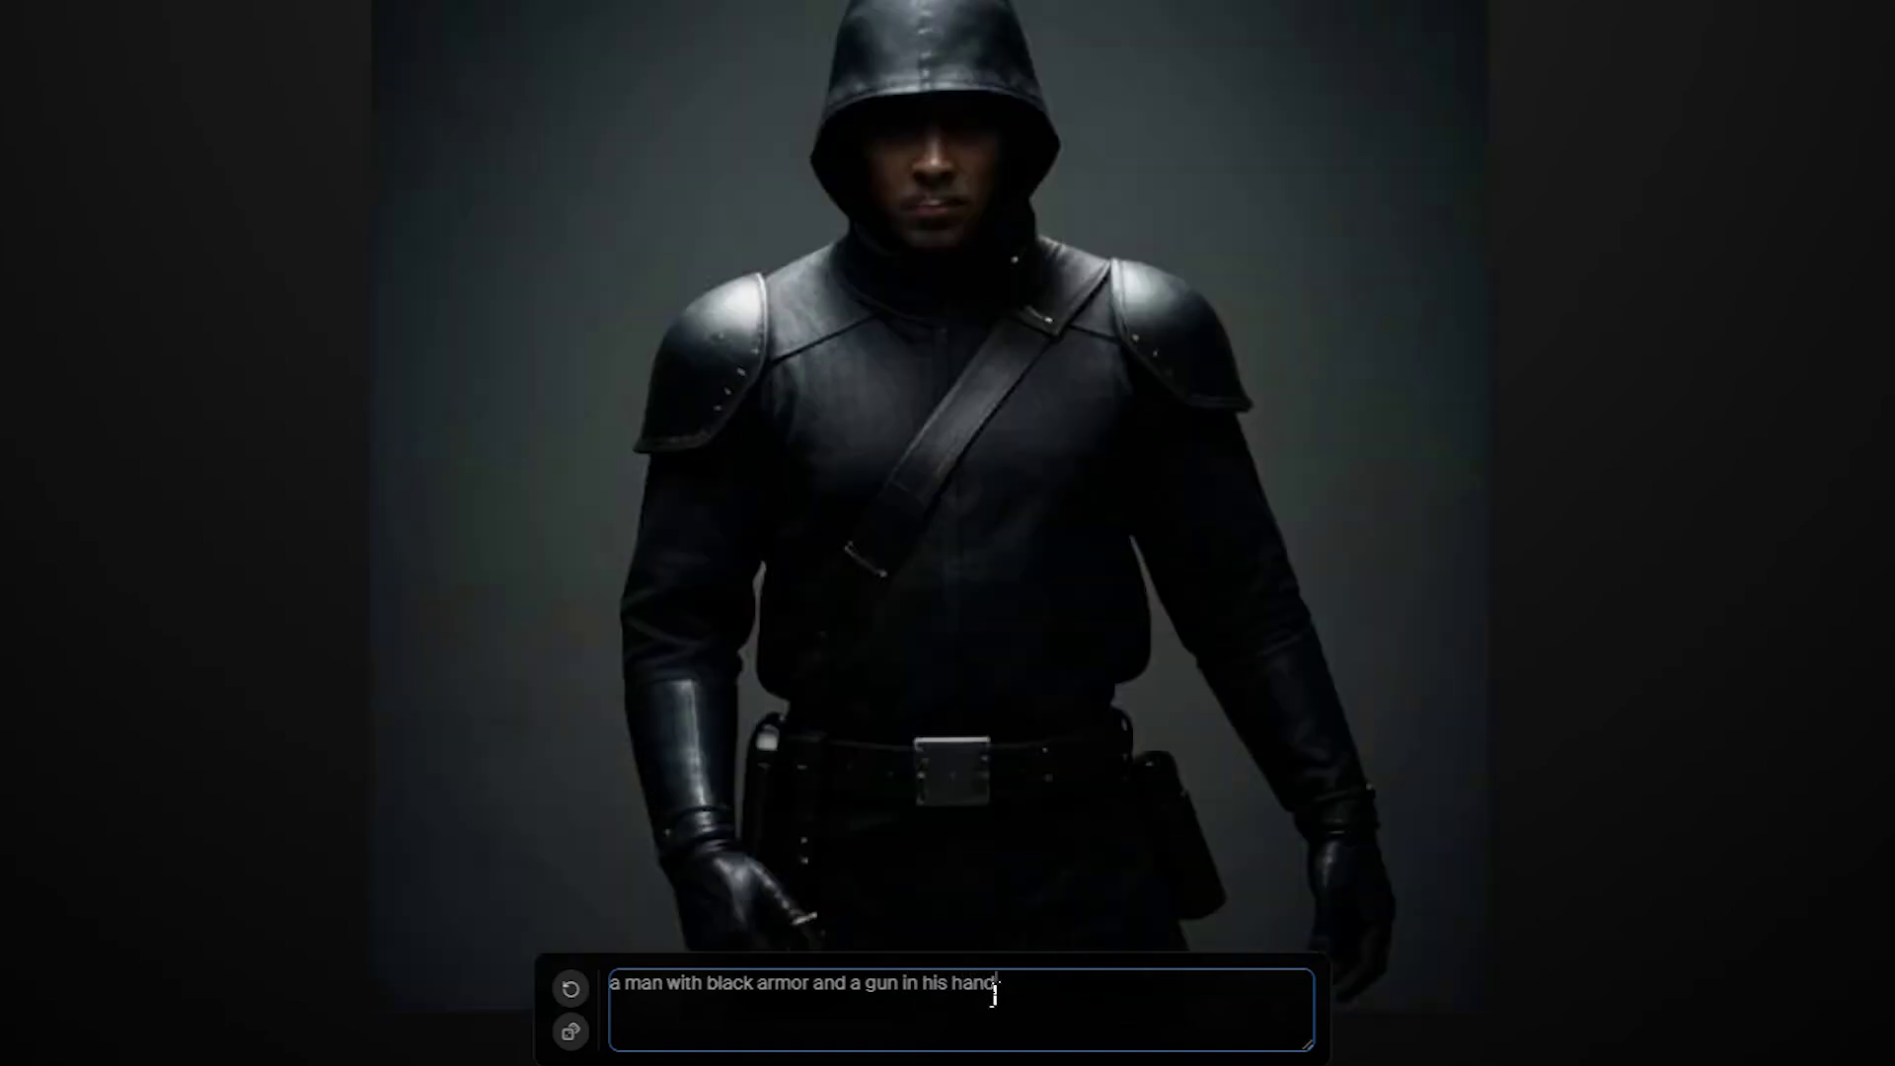
Generate variations of the armored man and restyle them with Concept and CGI
{"action": "left_click", "coordinate": [575, 995]}
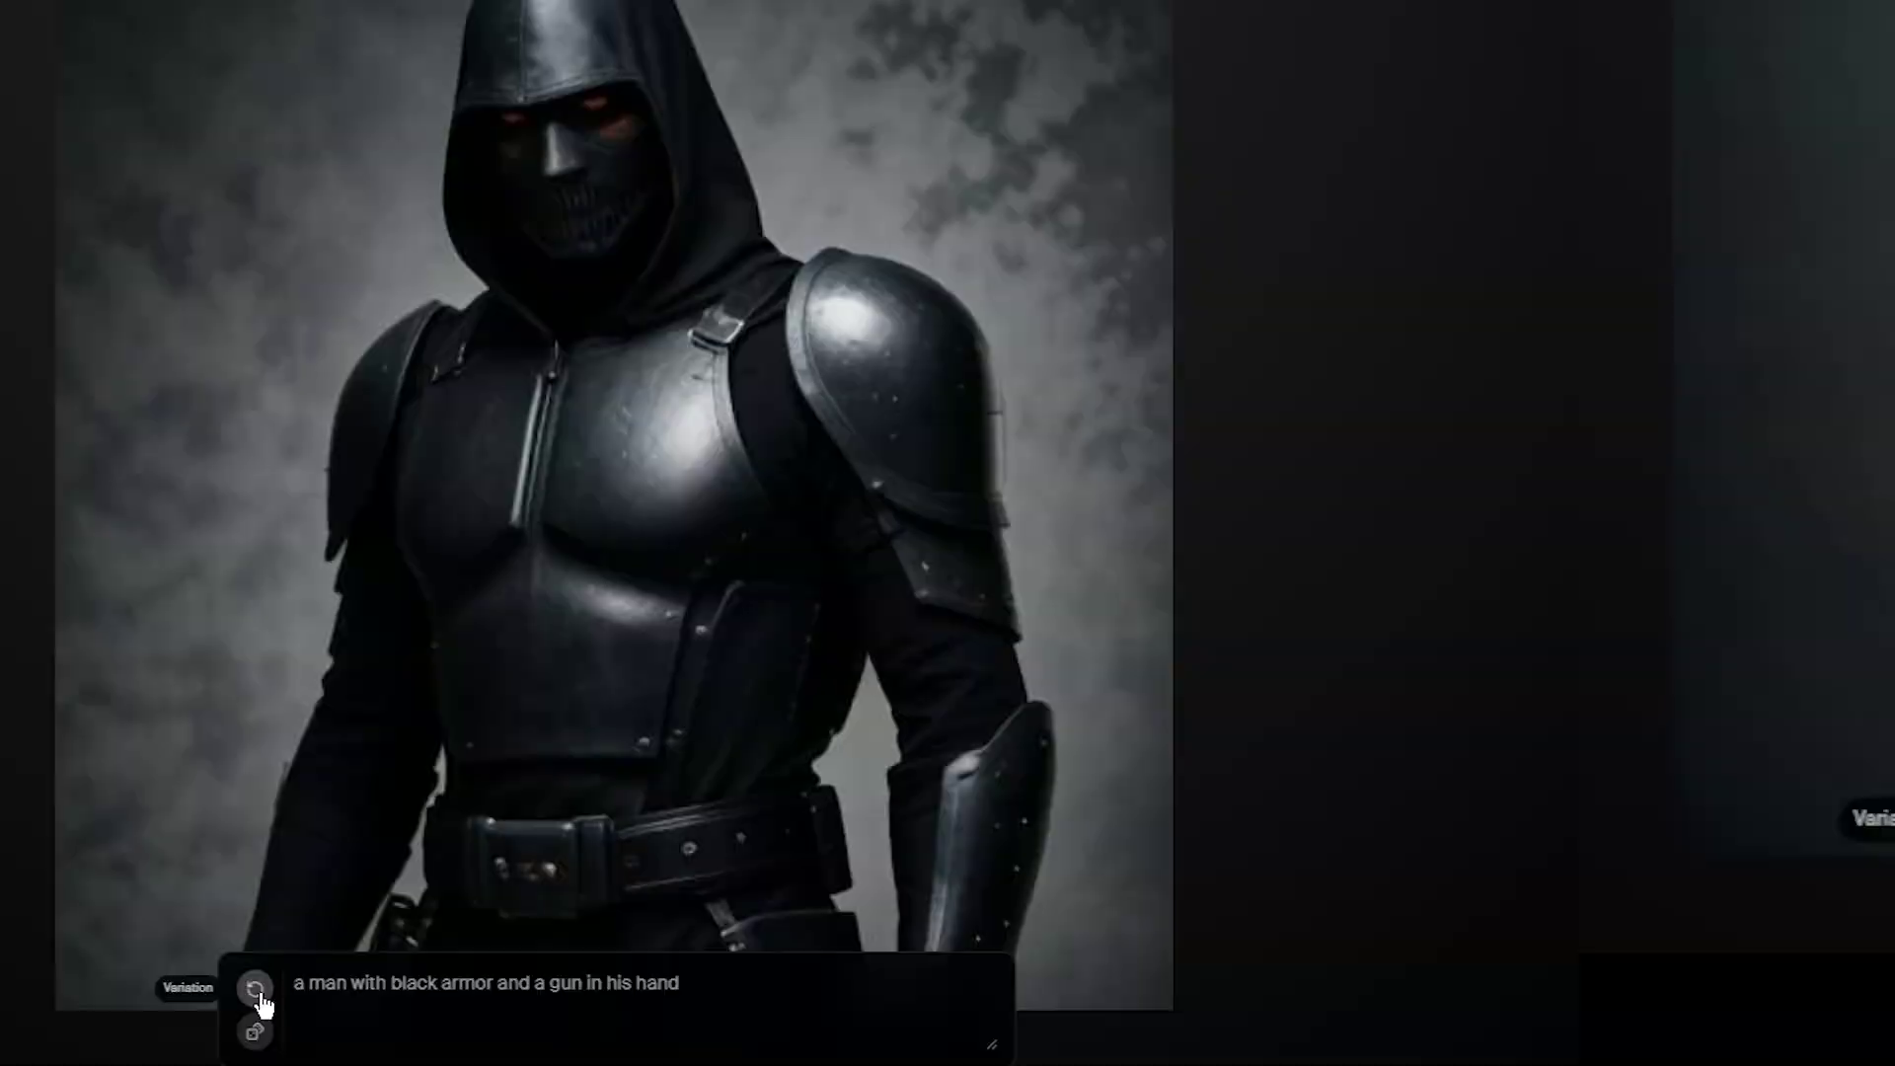
{"action": "left_click", "coordinate": [574, 994]}
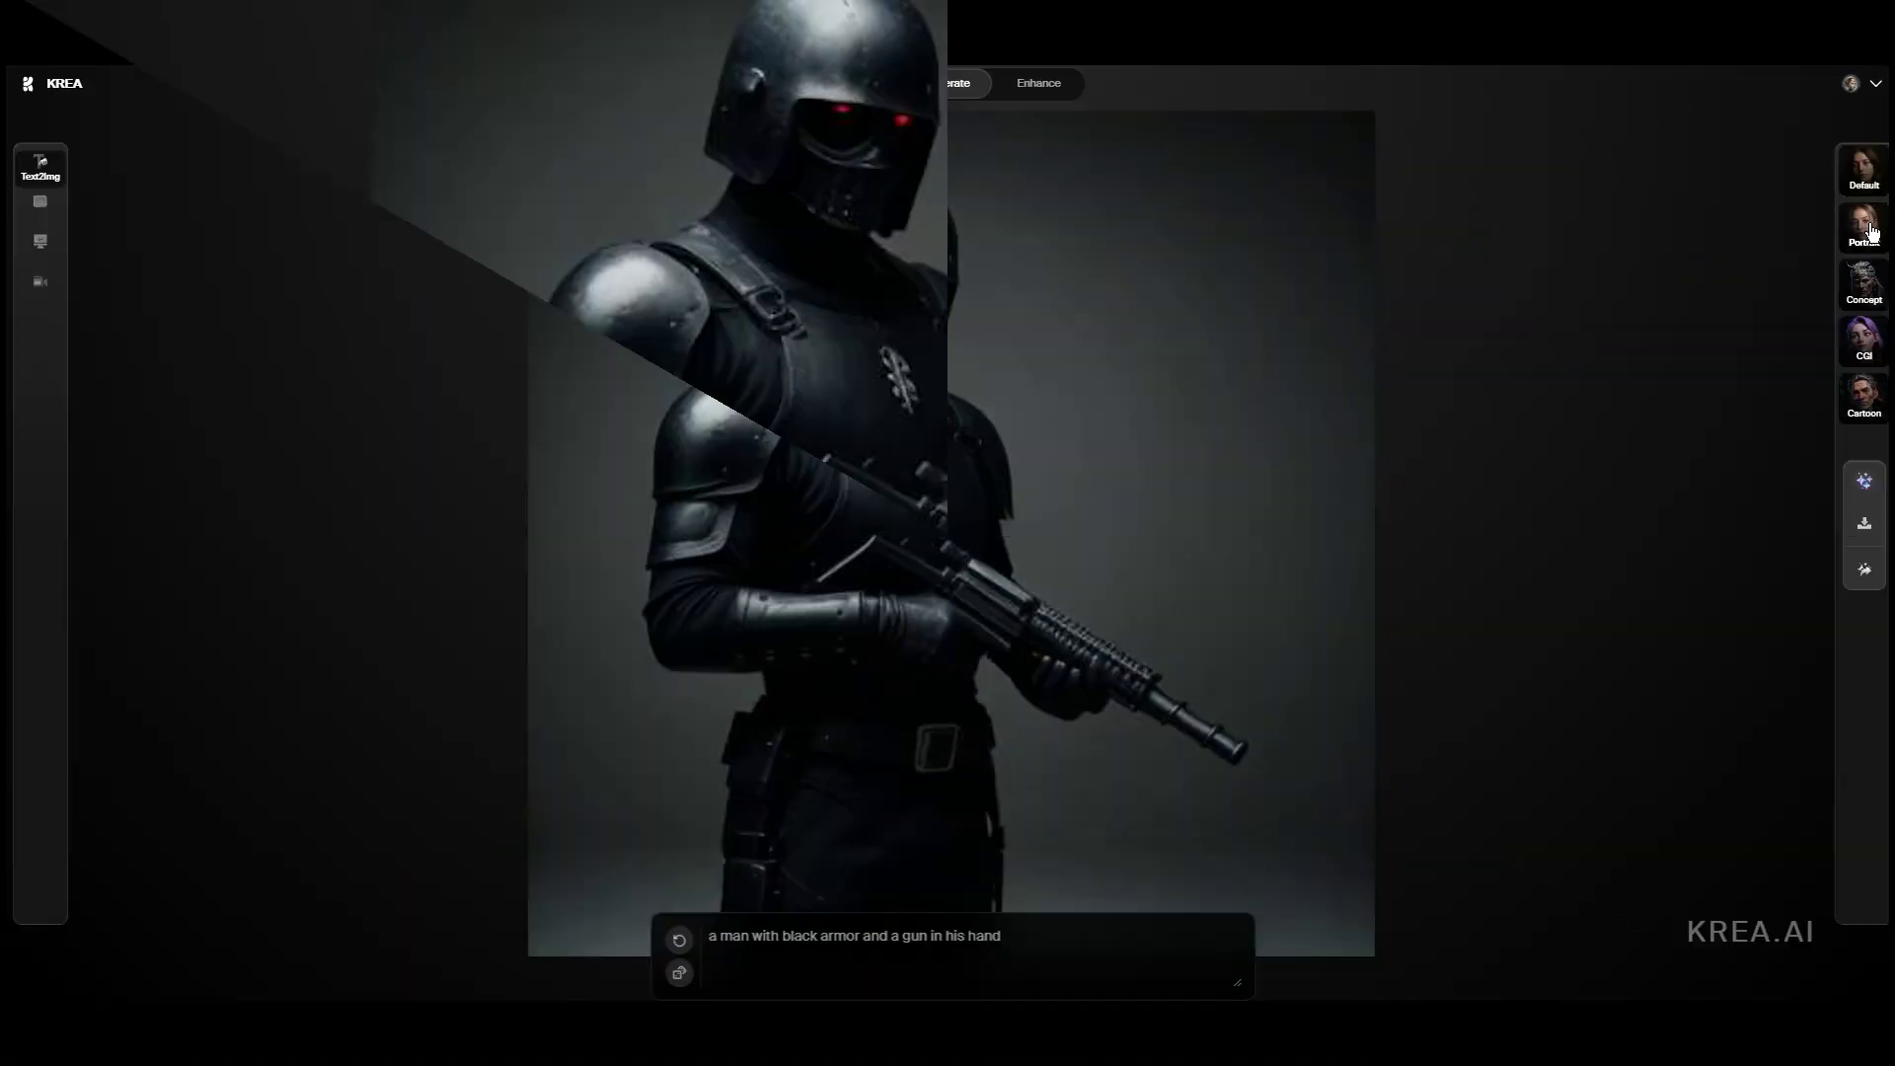
{"action": "left_click", "coordinate": [1833, 214]}
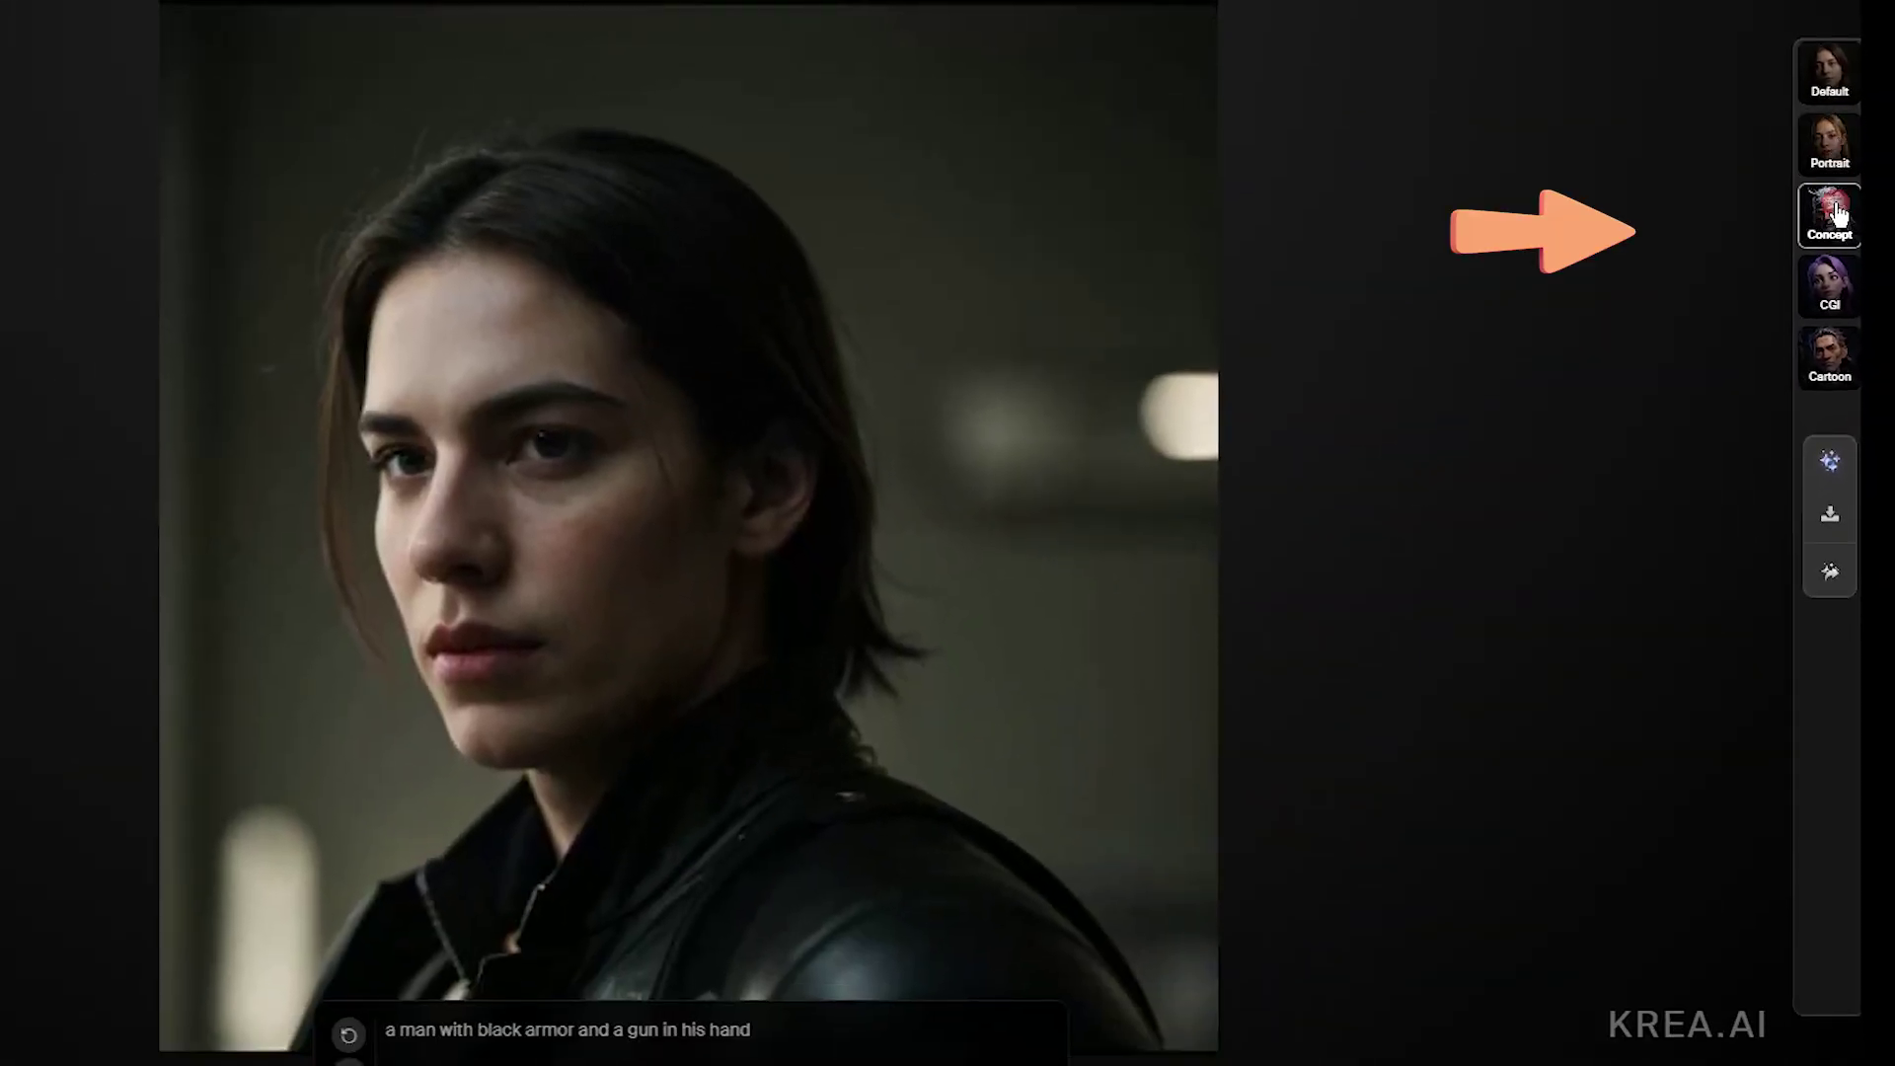
{"action": "left_click", "coordinate": [1833, 281]}
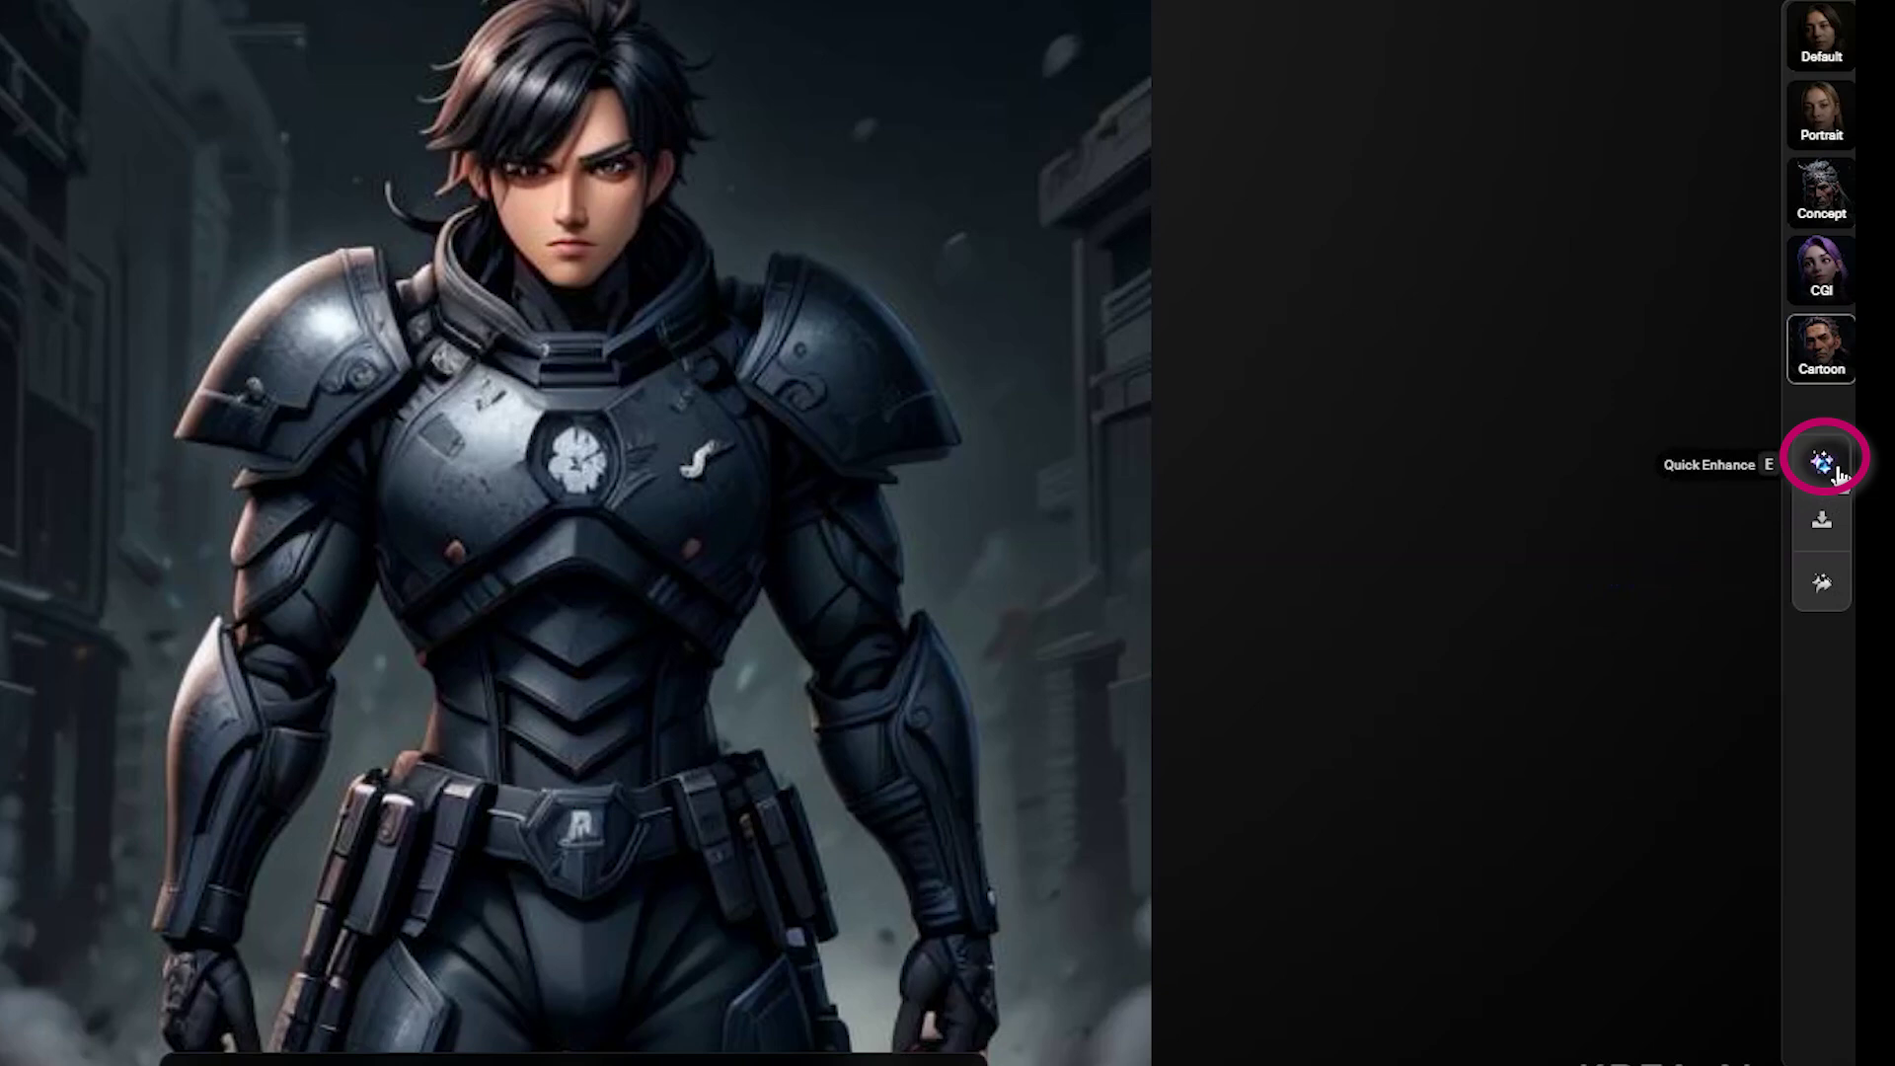
Quick-enhance the image, download it and send it to Enhance & Upscale
{"action": "left_click", "coordinate": [1825, 463]}
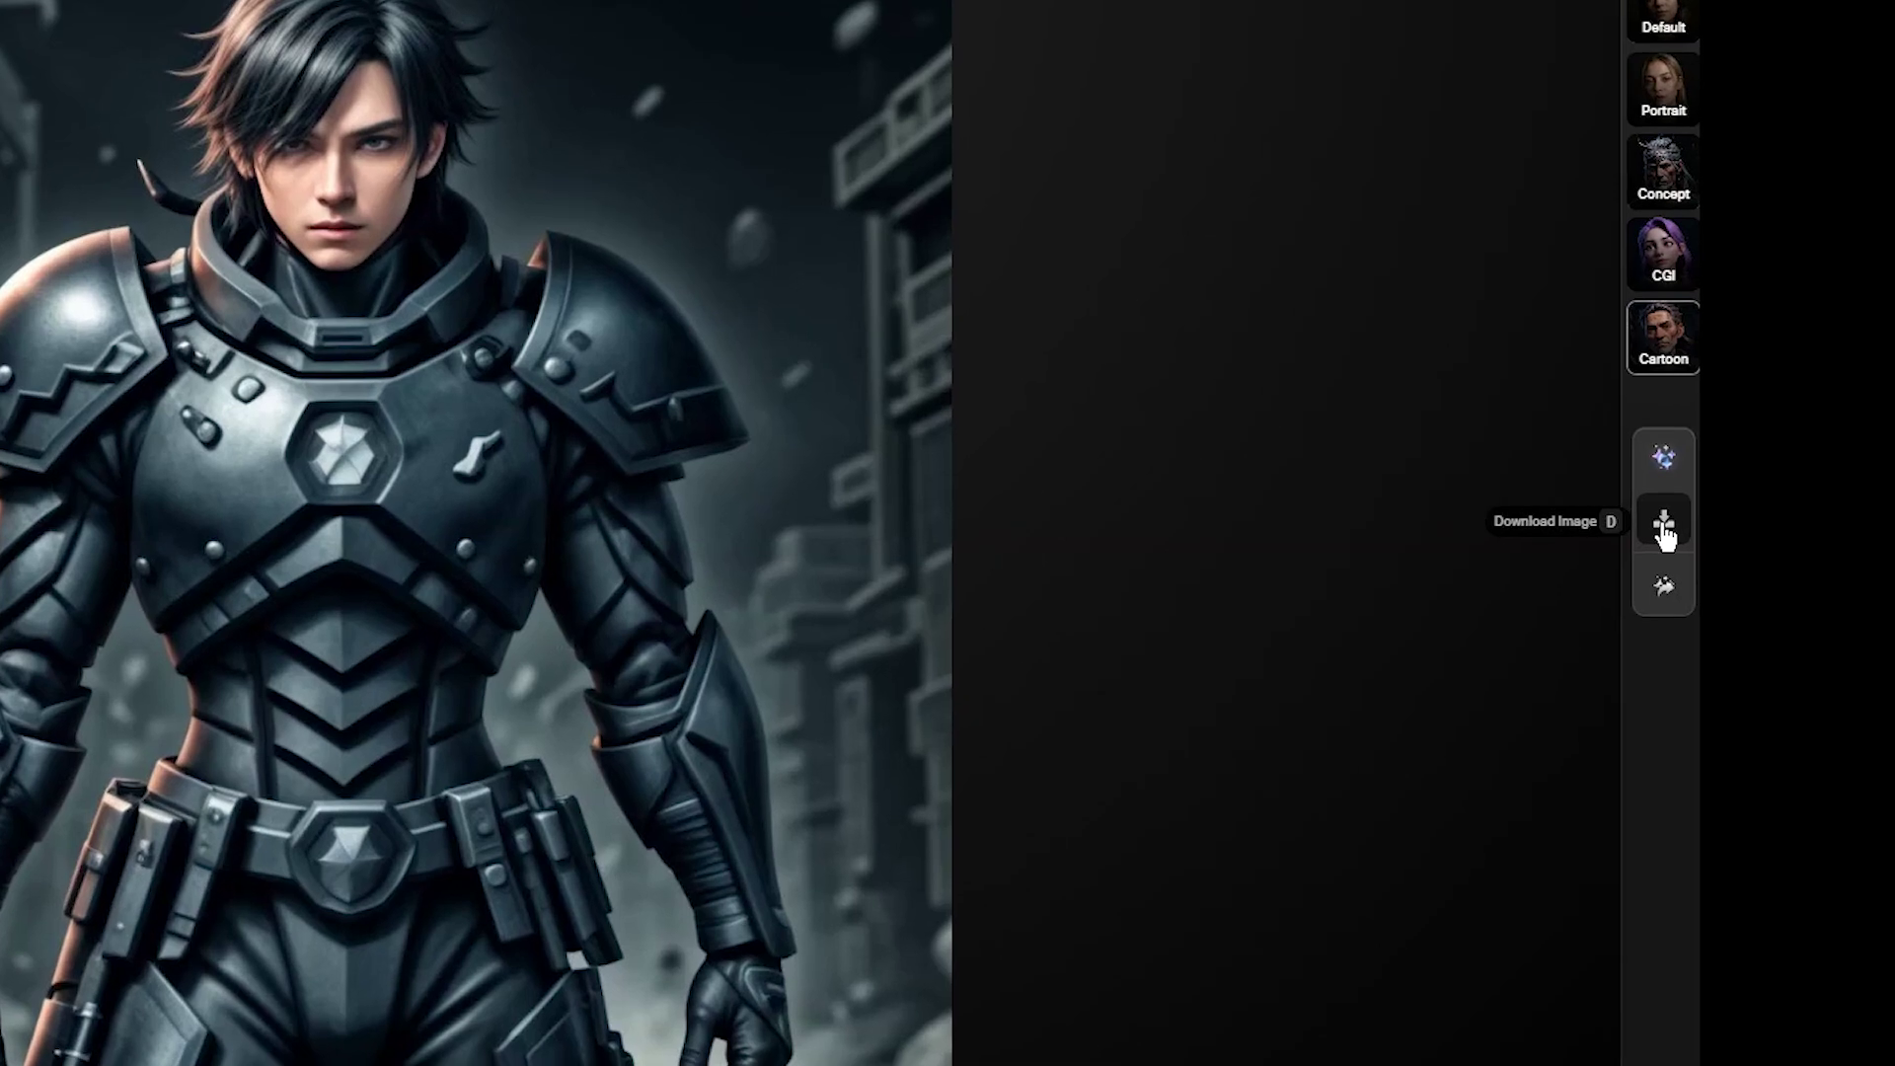
{"action": "left_click", "coordinate": [1665, 526]}
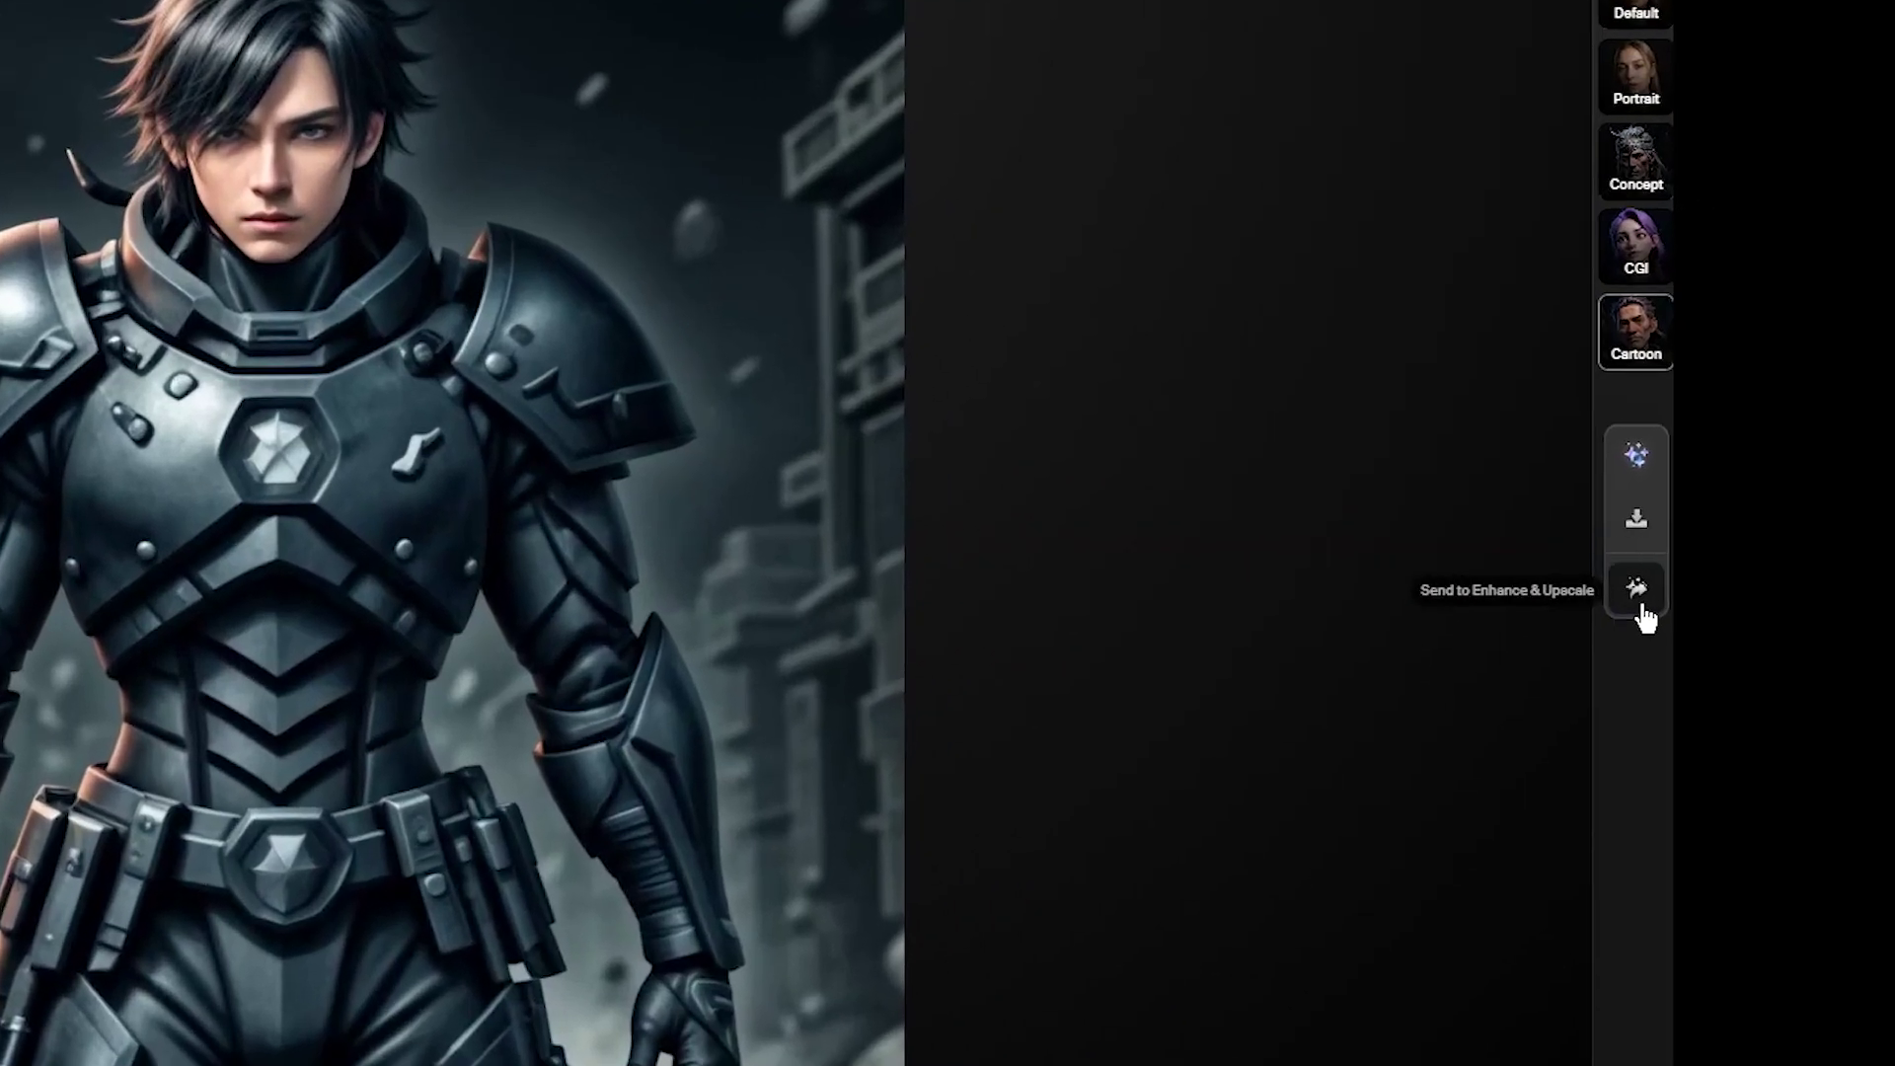
{"action": "left_click", "coordinate": [1587, 610]}
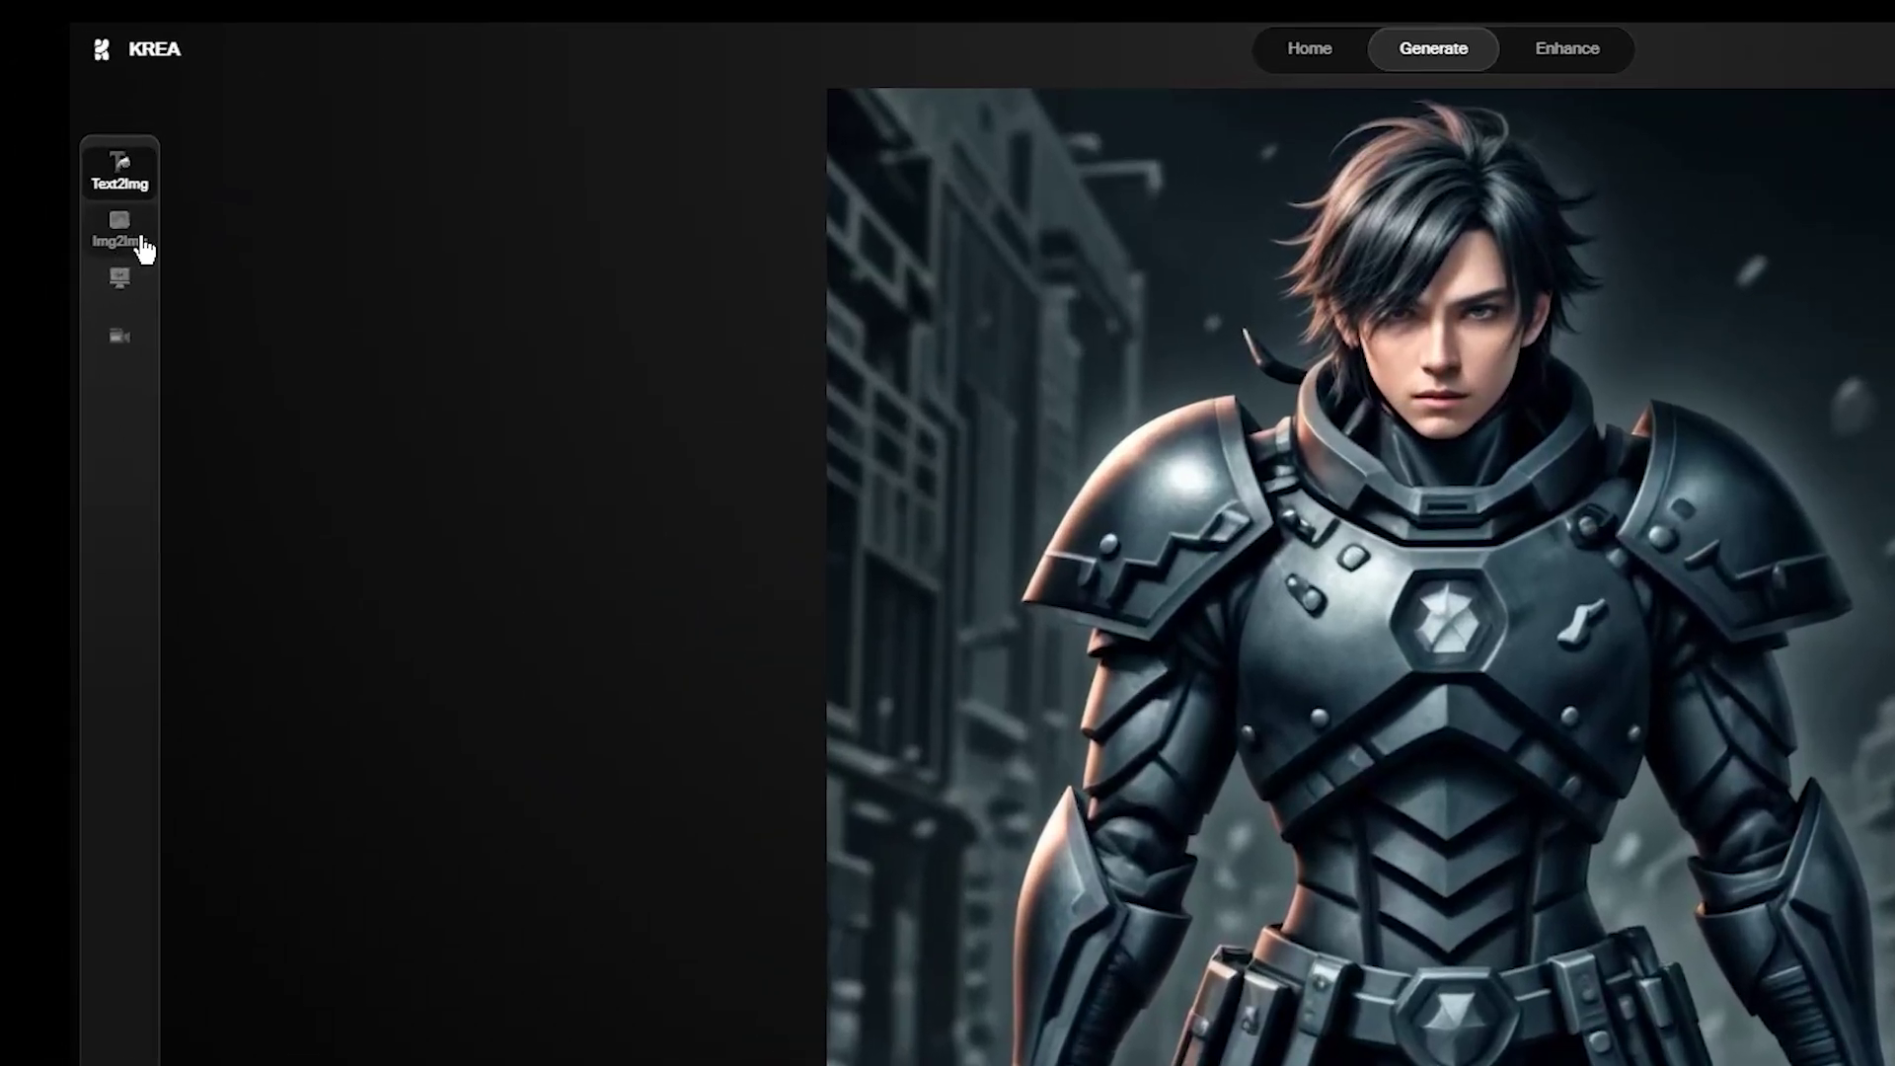
Clear the Img2Img canvas and set the Earth photo as its background
{"action": "left_click", "coordinate": [144, 237]}
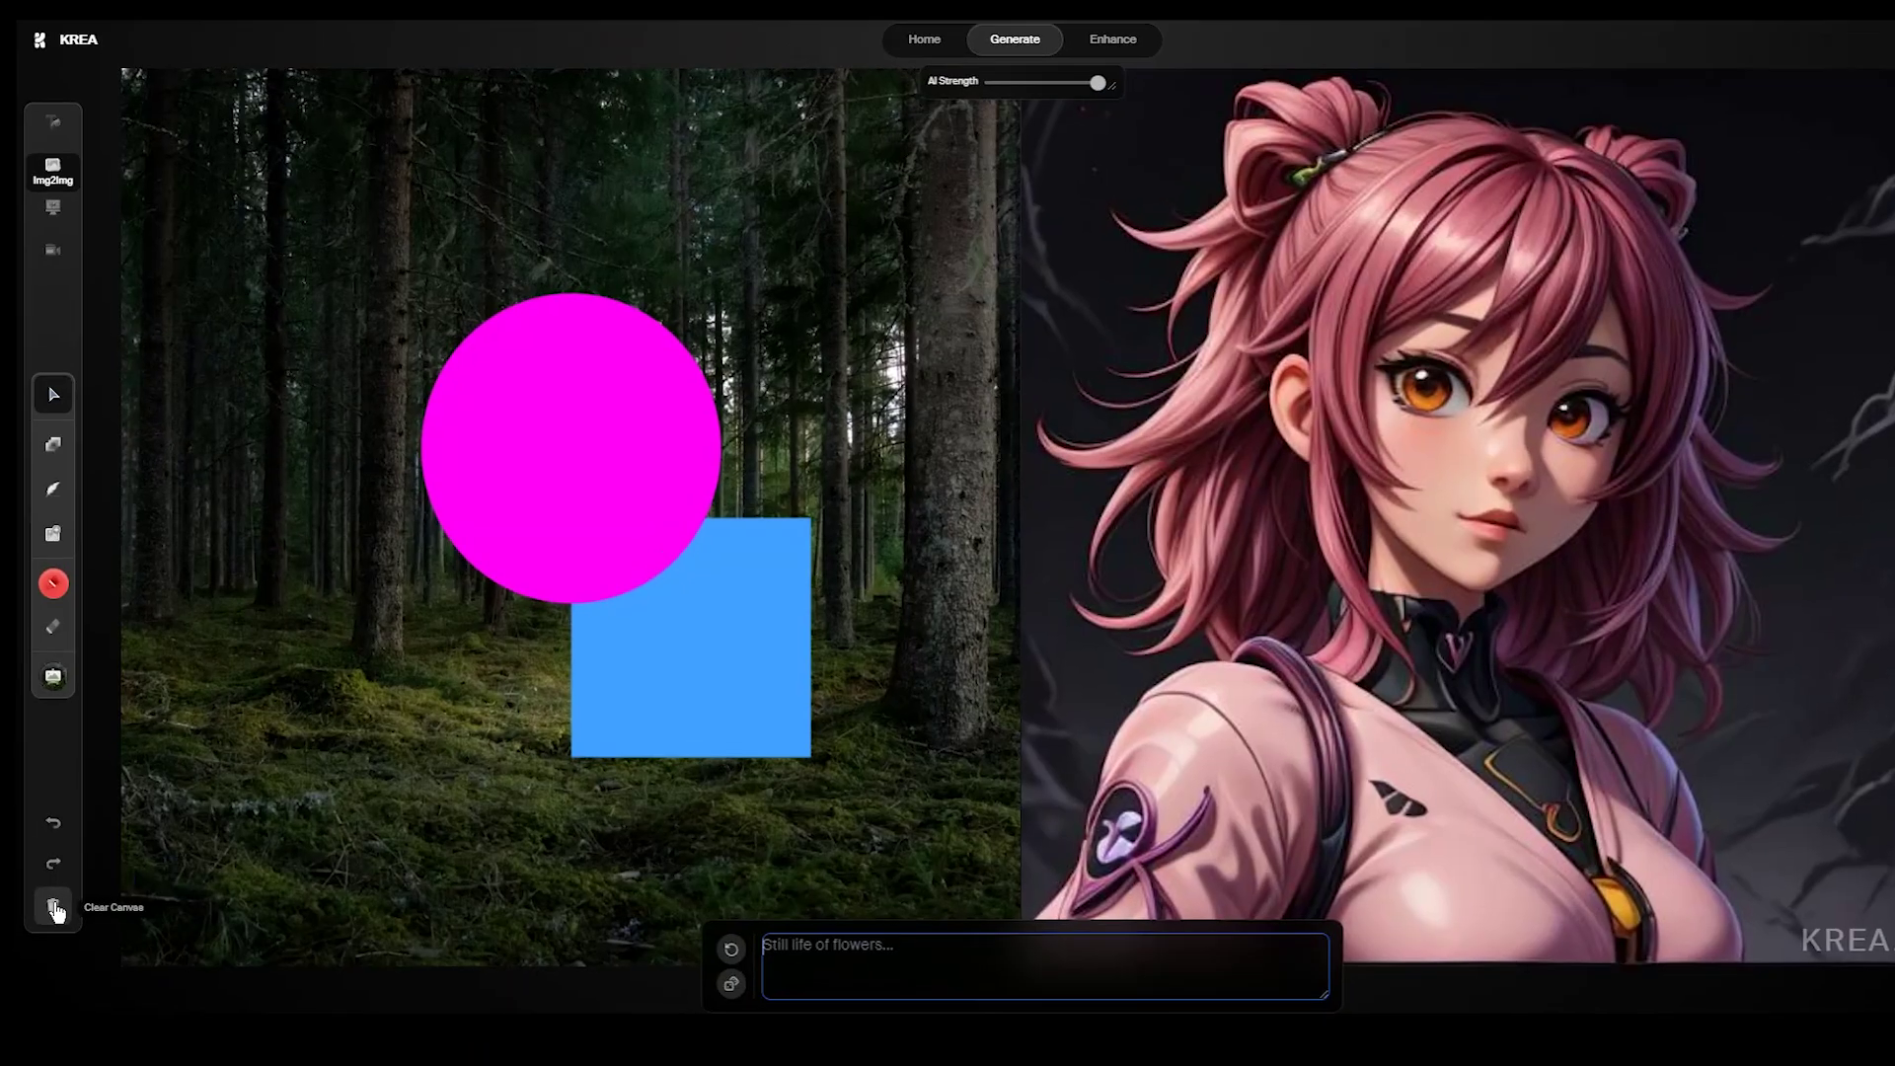
{"action": "left_click", "coordinate": [32, 870]}
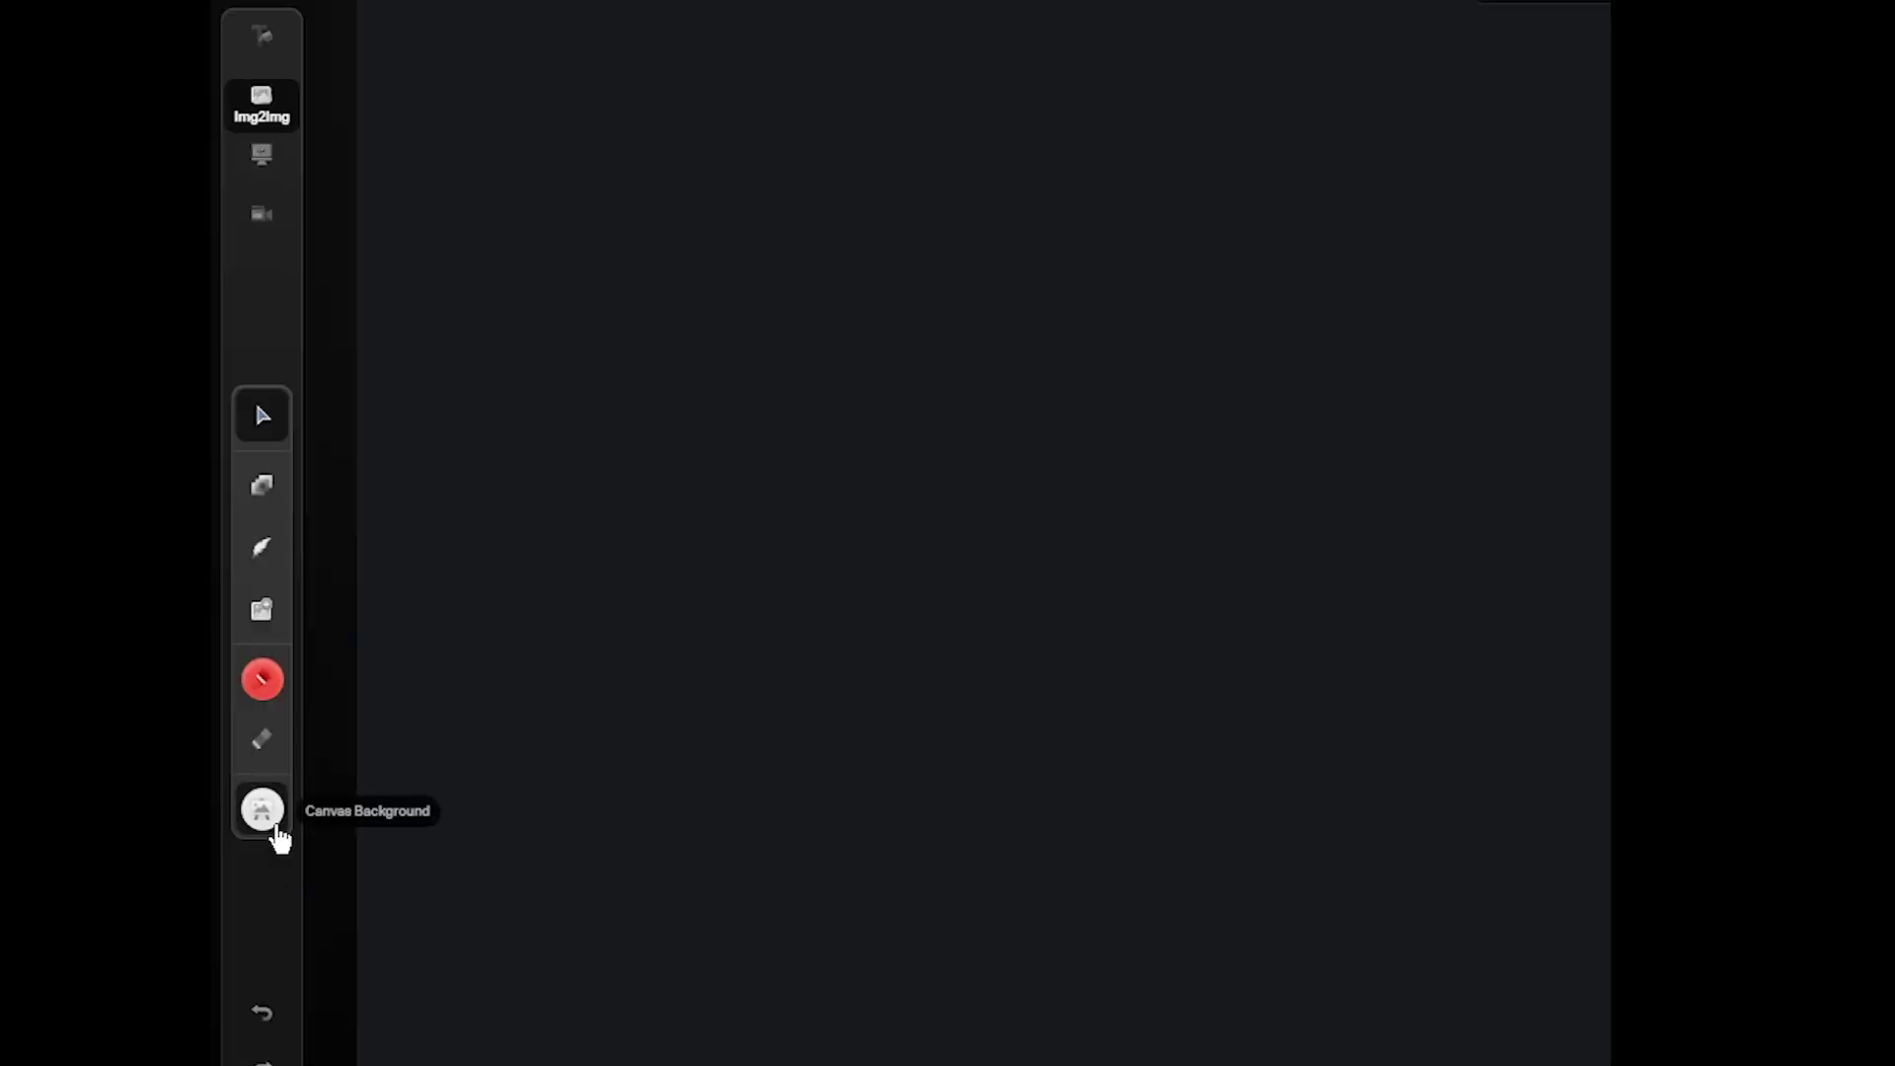
{"action": "left_click", "coordinate": [275, 834]}
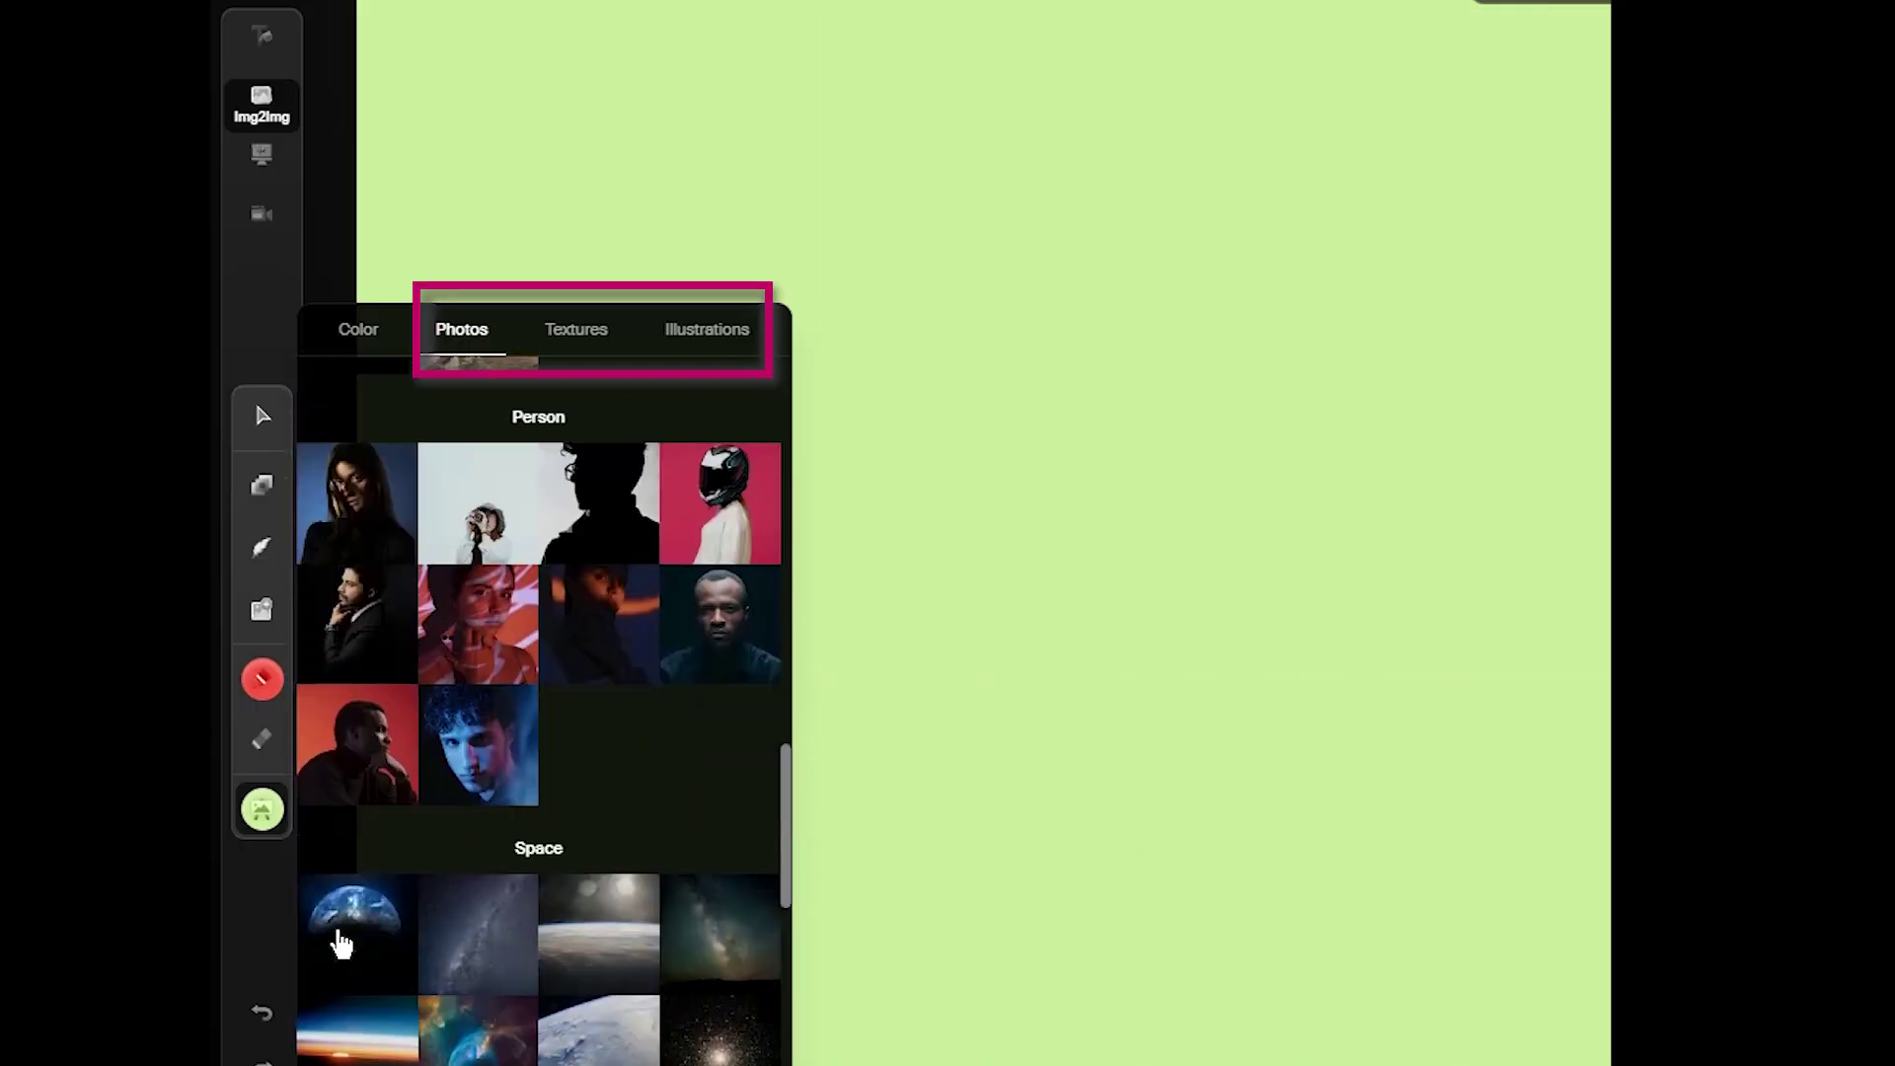
{"action": "left_click", "coordinate": [341, 943]}
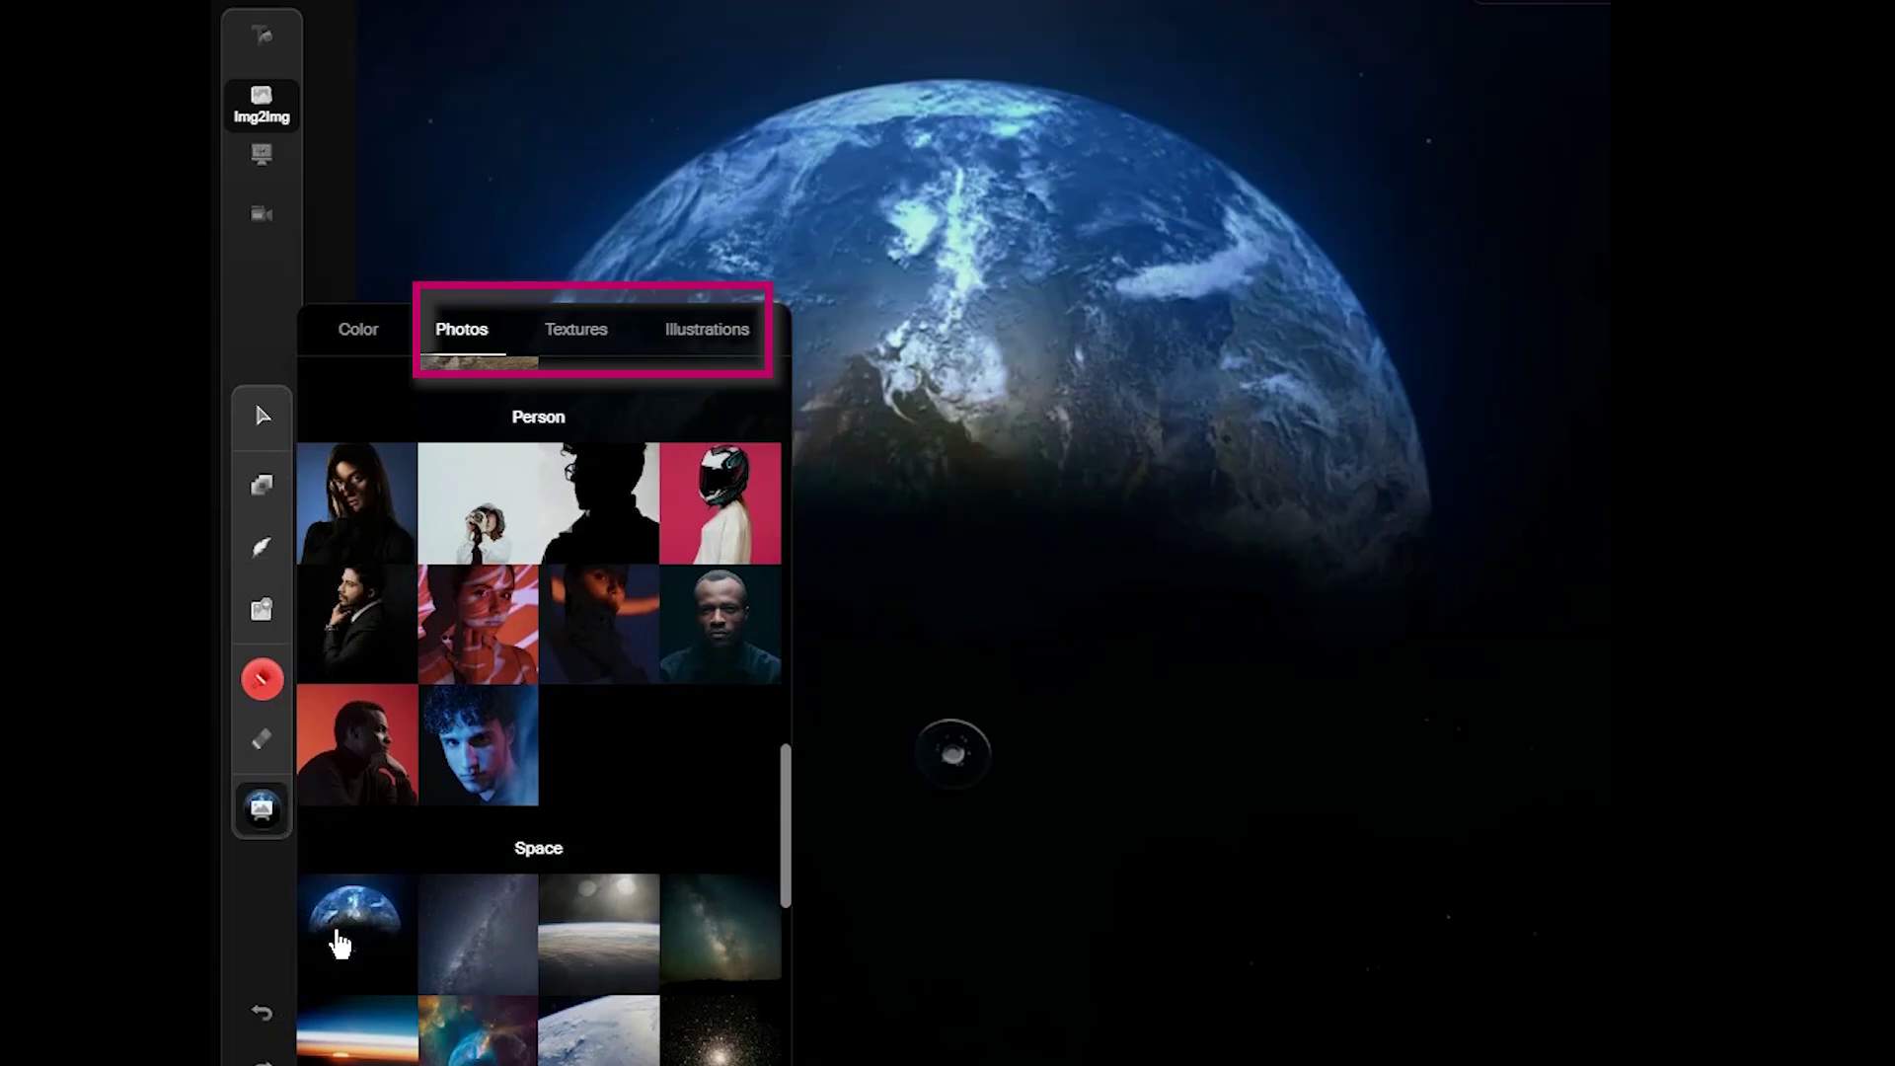
{"action": "scroll", "coordinate": [613, 761], "scroll_direction": "up", "scroll_amount": 5}
Swap the background to the abstract painting texture, then the autumn house illustration
{"action": "left_click", "coordinate": [576, 330]}
{"action": "left_click", "coordinate": [479, 508]}
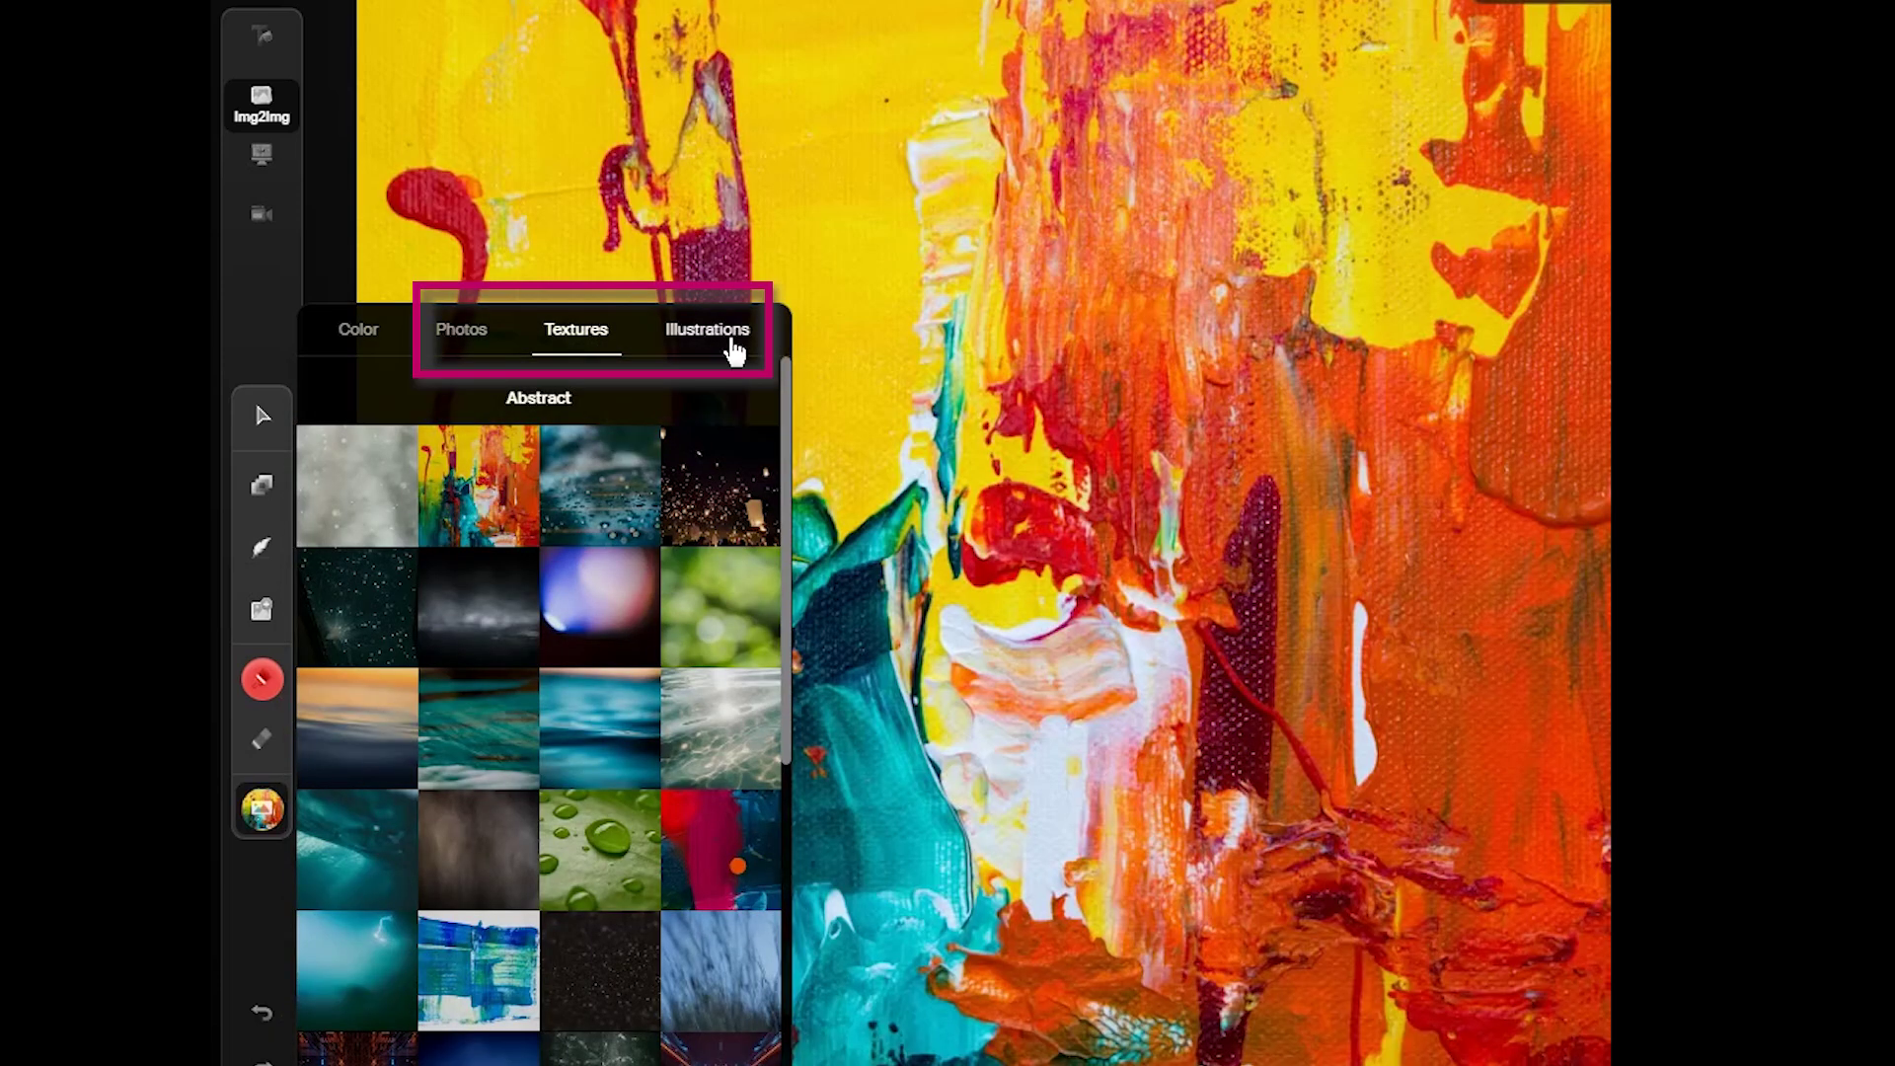
{"action": "left_click", "coordinate": [708, 328]}
{"action": "left_click", "coordinate": [502, 647]}
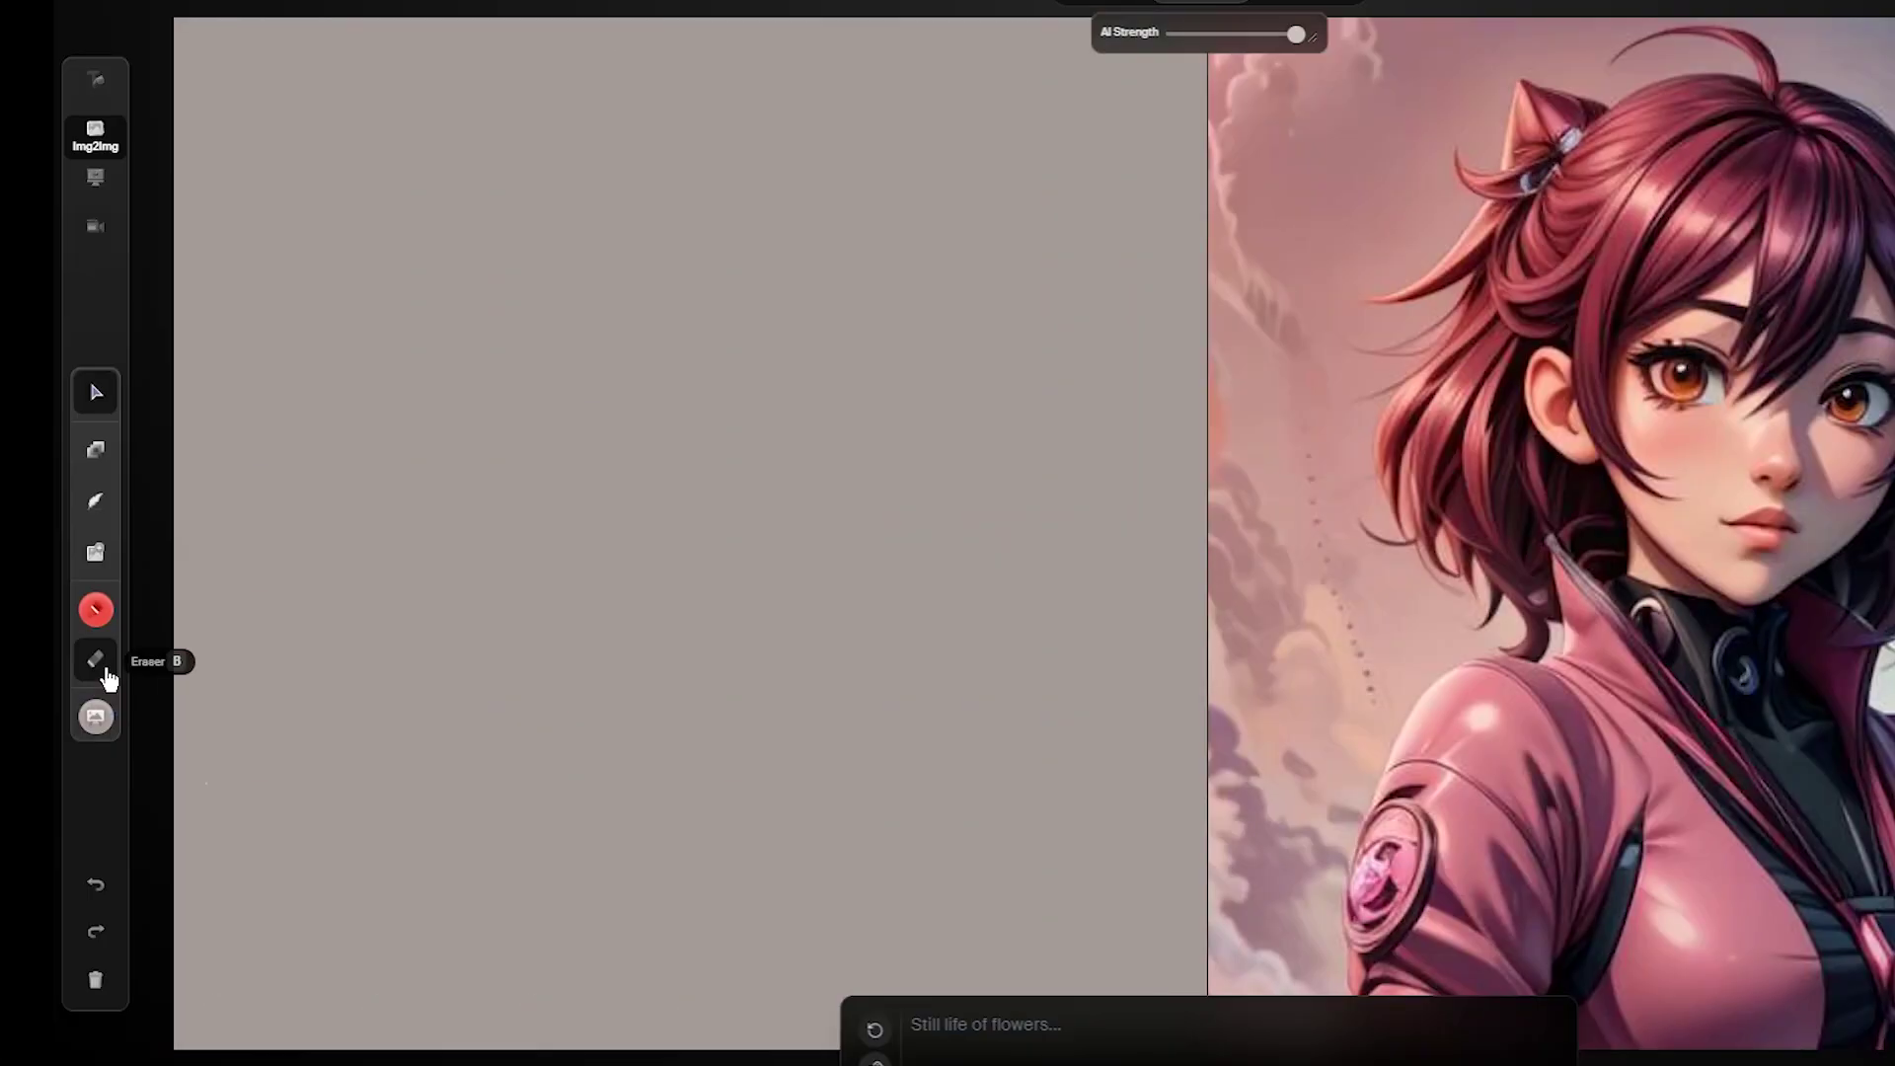
Enlarge the eraser, then give the paint brush a blue shade with adjusted opacity and larger size
{"action": "left_click", "coordinate": [104, 675]}
{"action": "left_click", "coordinate": [96, 660]}
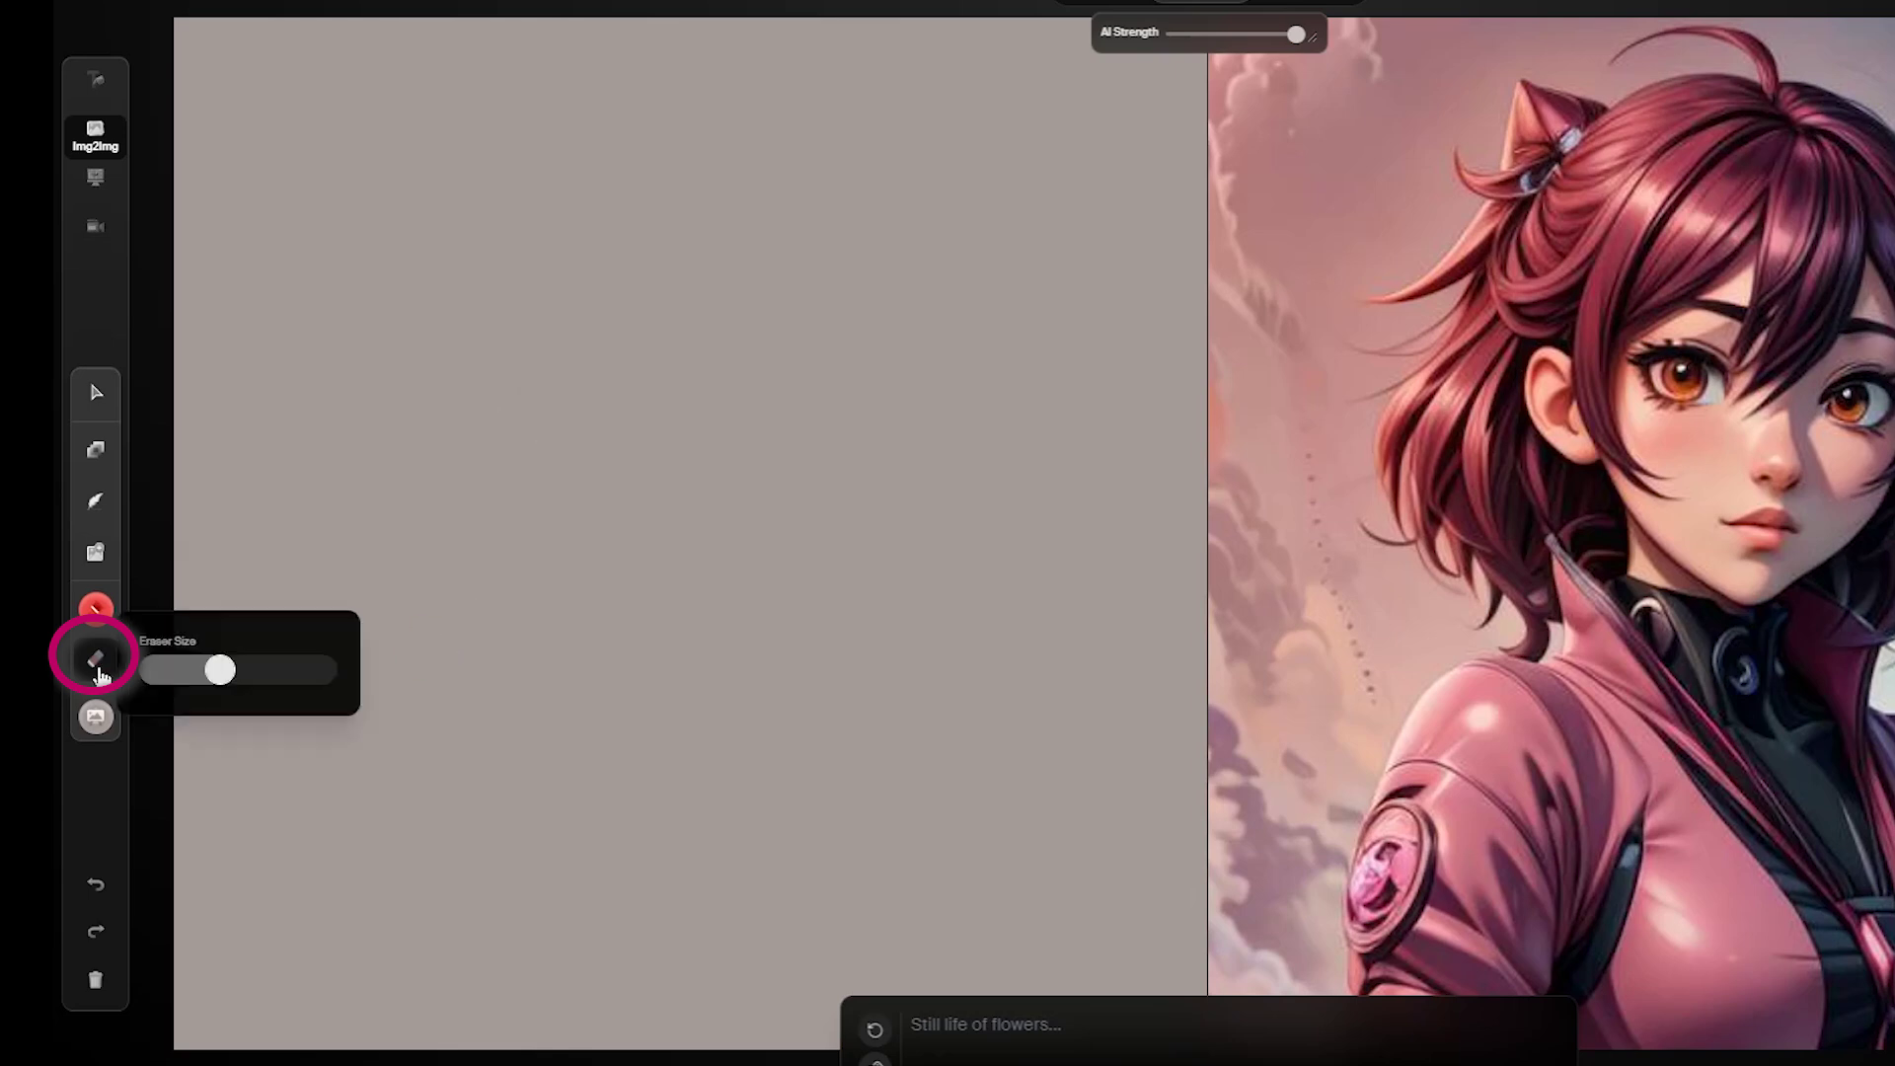
{"action": "left_click_drag", "start_coordinate": [277, 671], "coordinate": [239, 671]}
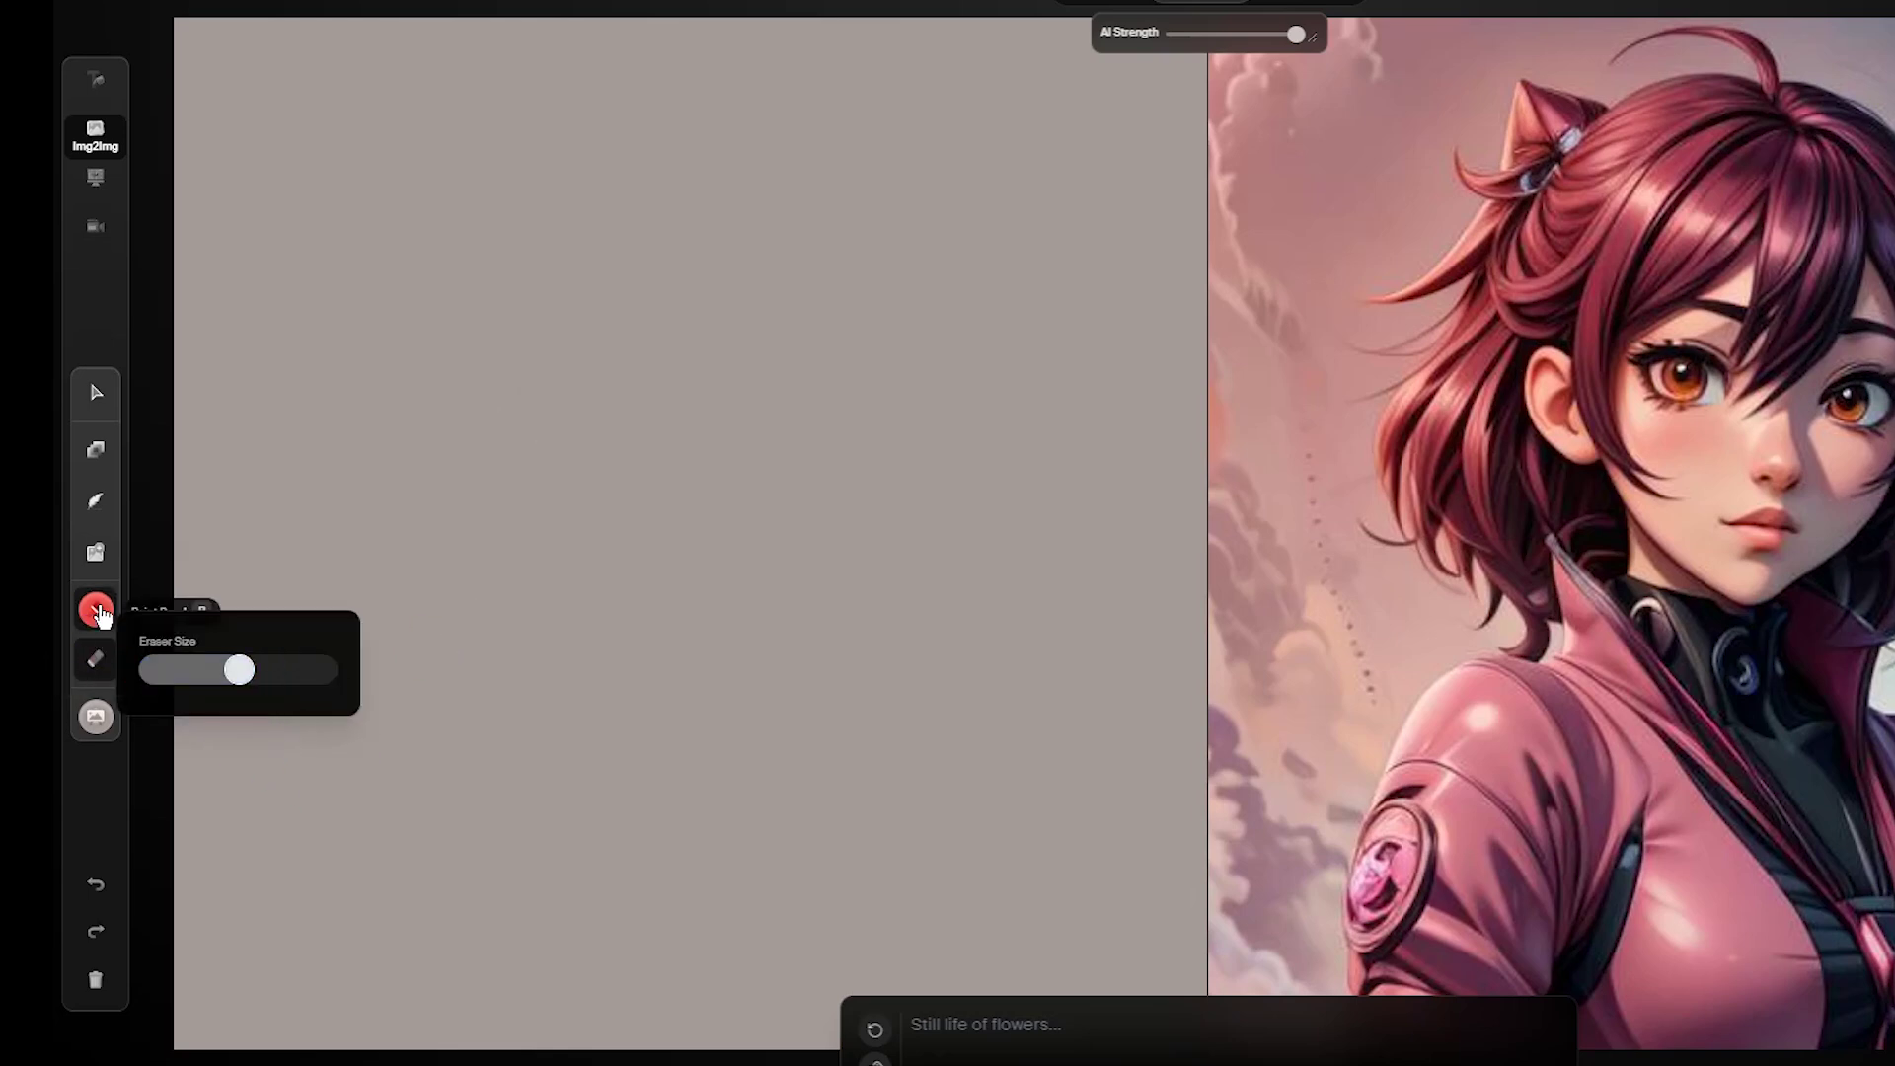
{"action": "left_click", "coordinate": [96, 609]}
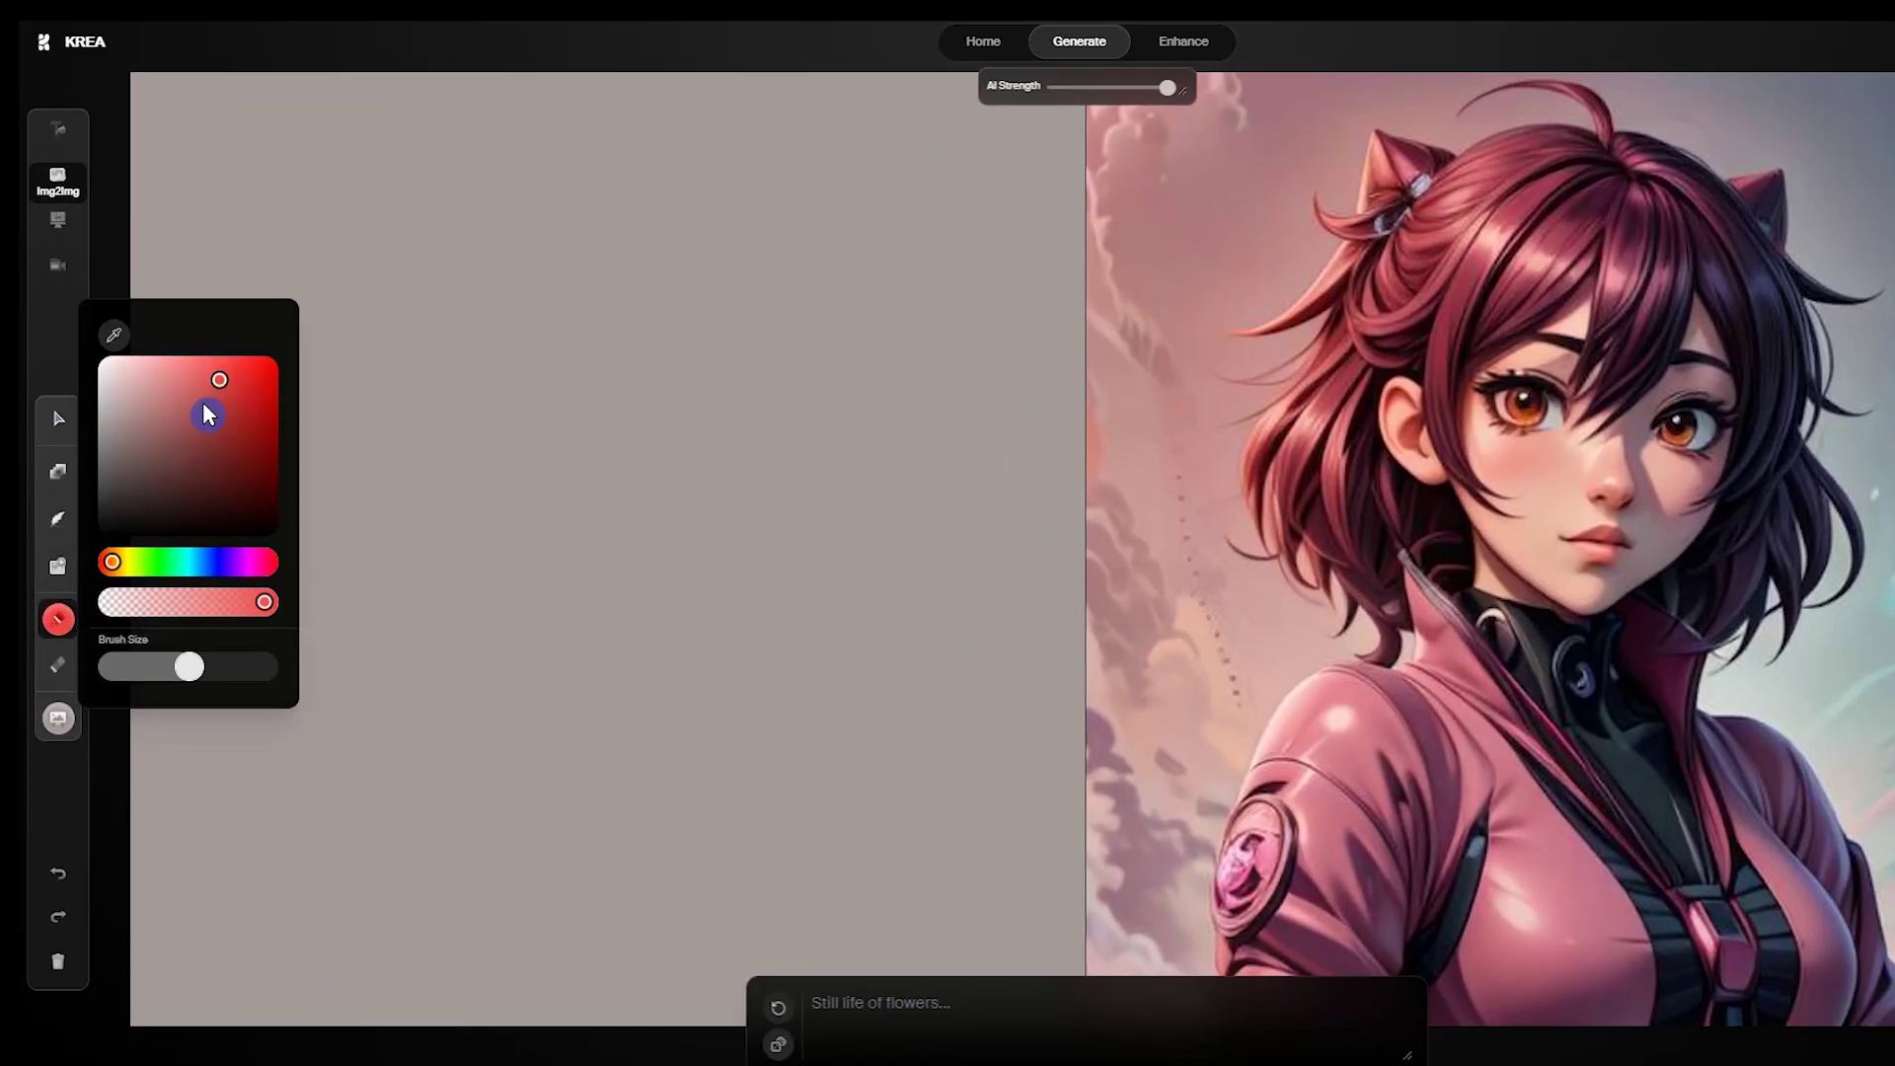
{"action": "left_click", "coordinate": [226, 572]}
{"action": "left_click", "coordinate": [247, 418]}
{"action": "left_click_drag", "start_coordinate": [279, 609], "coordinate": [243, 609]}
{"action": "left_click_drag", "start_coordinate": [199, 677], "coordinate": [227, 677]}
Paint two thick blue test strokes and clear the canvas again
{"action": "left_click_drag", "start_coordinate": [355, 664], "coordinate": [623, 359]}
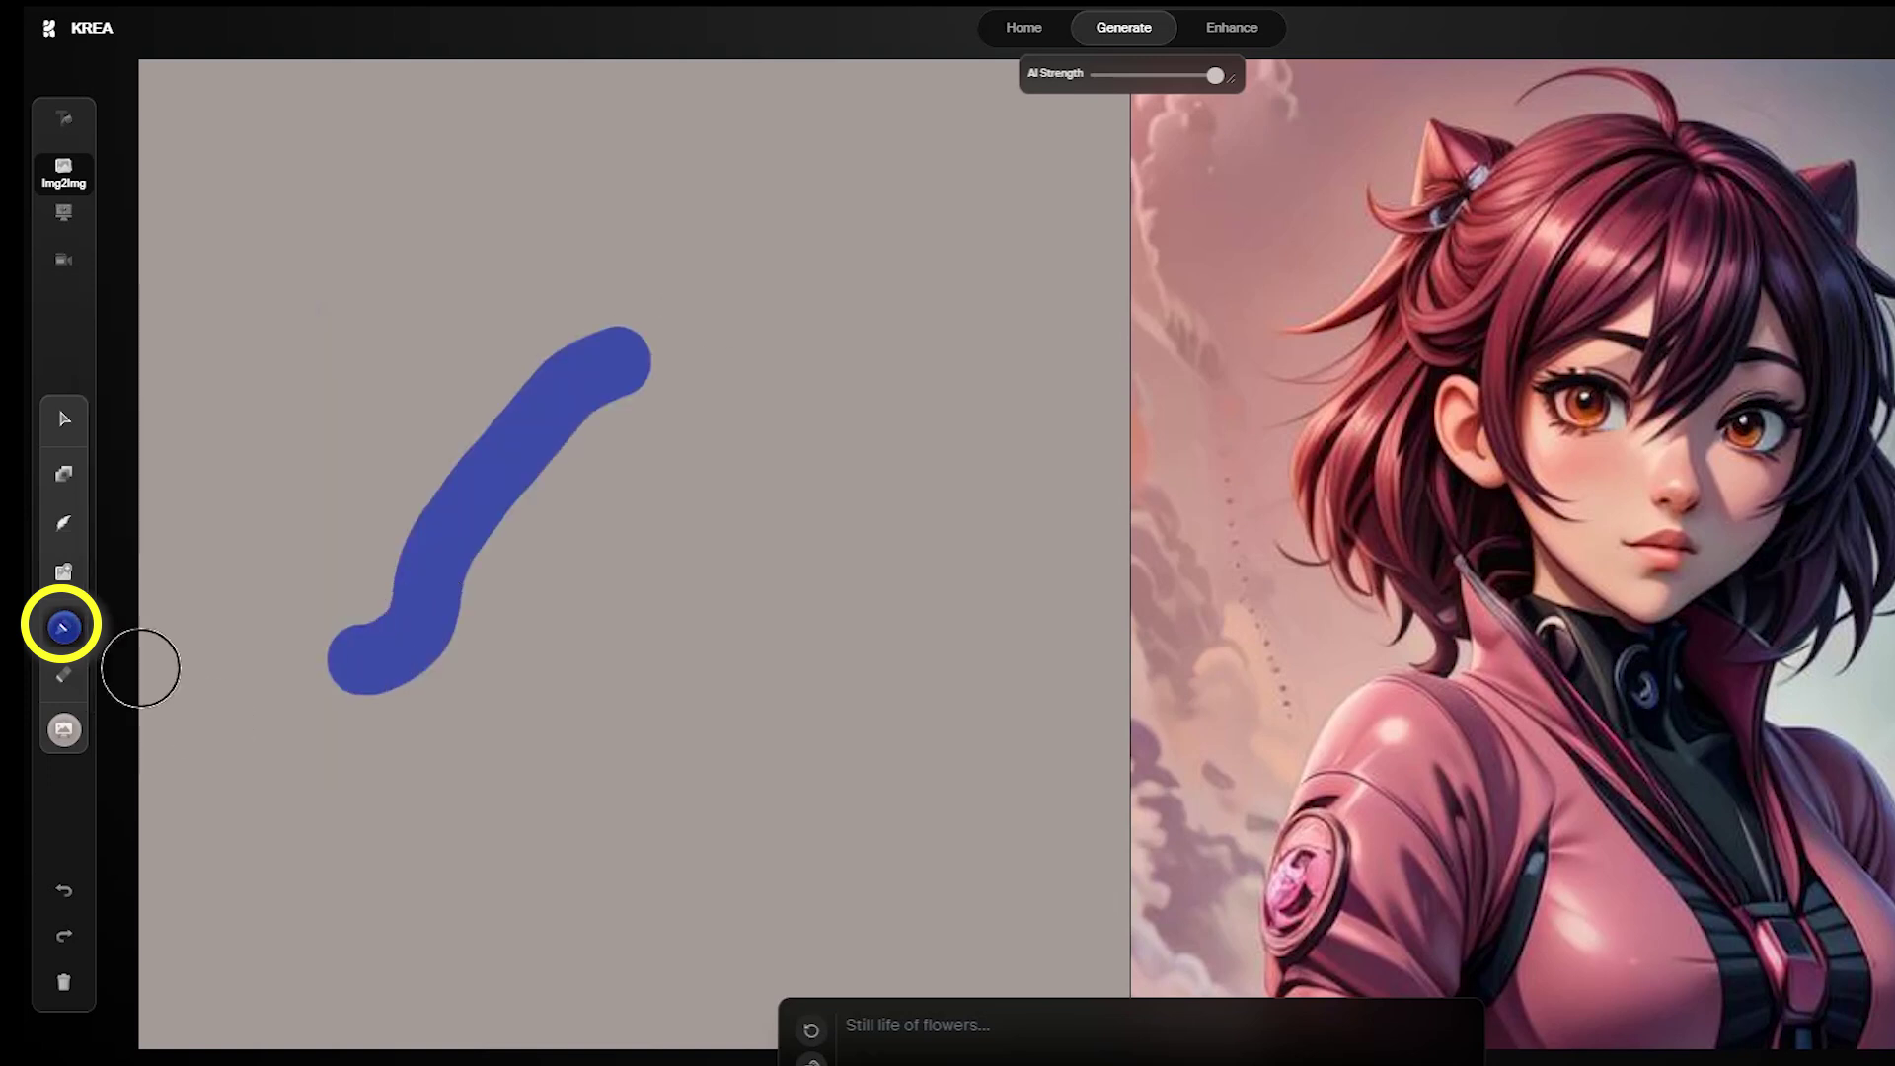
{"action": "left_click_drag", "start_coordinate": [423, 868], "coordinate": [1078, 360]}
{"action": "left_click", "coordinate": [63, 982]}
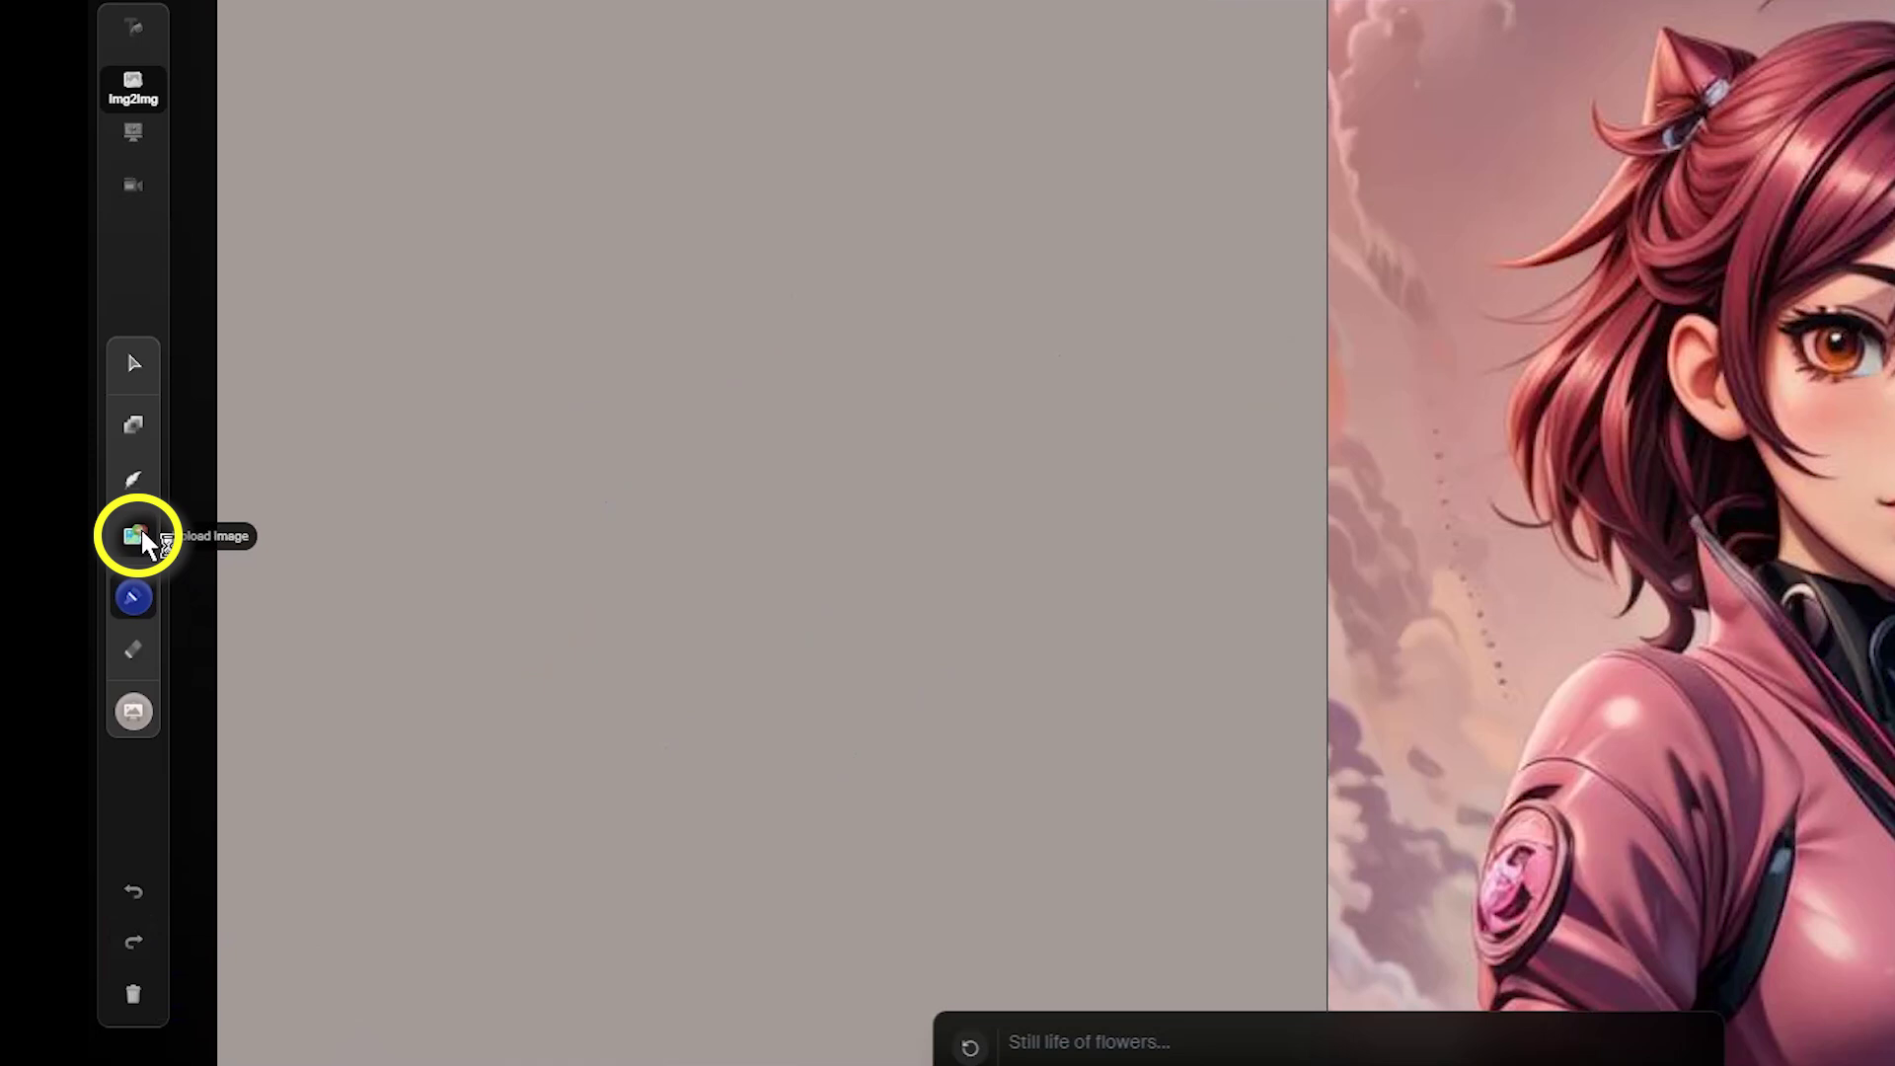
Generate a forest temple image onto the canvas and move it toward the top left
{"action": "left_click", "coordinate": [138, 538]}
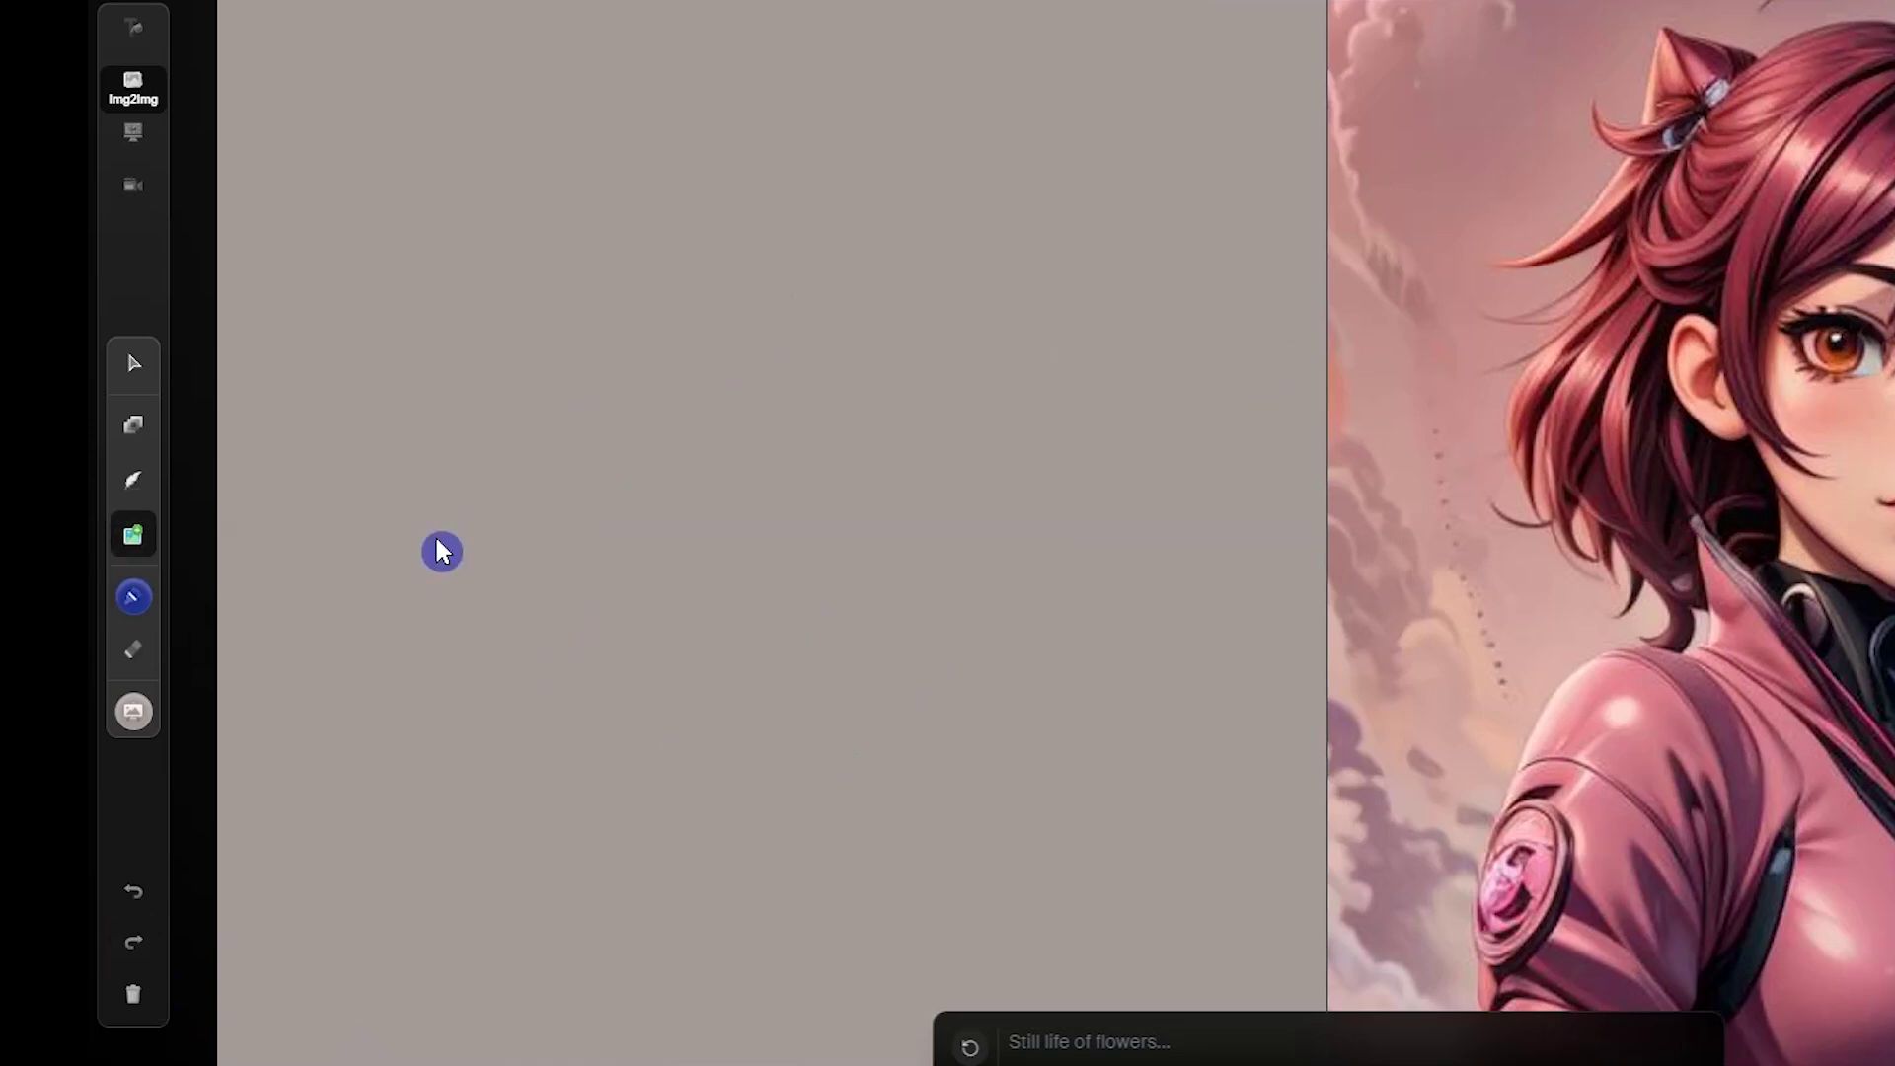
{"action": "left_click", "coordinate": [141, 489]}
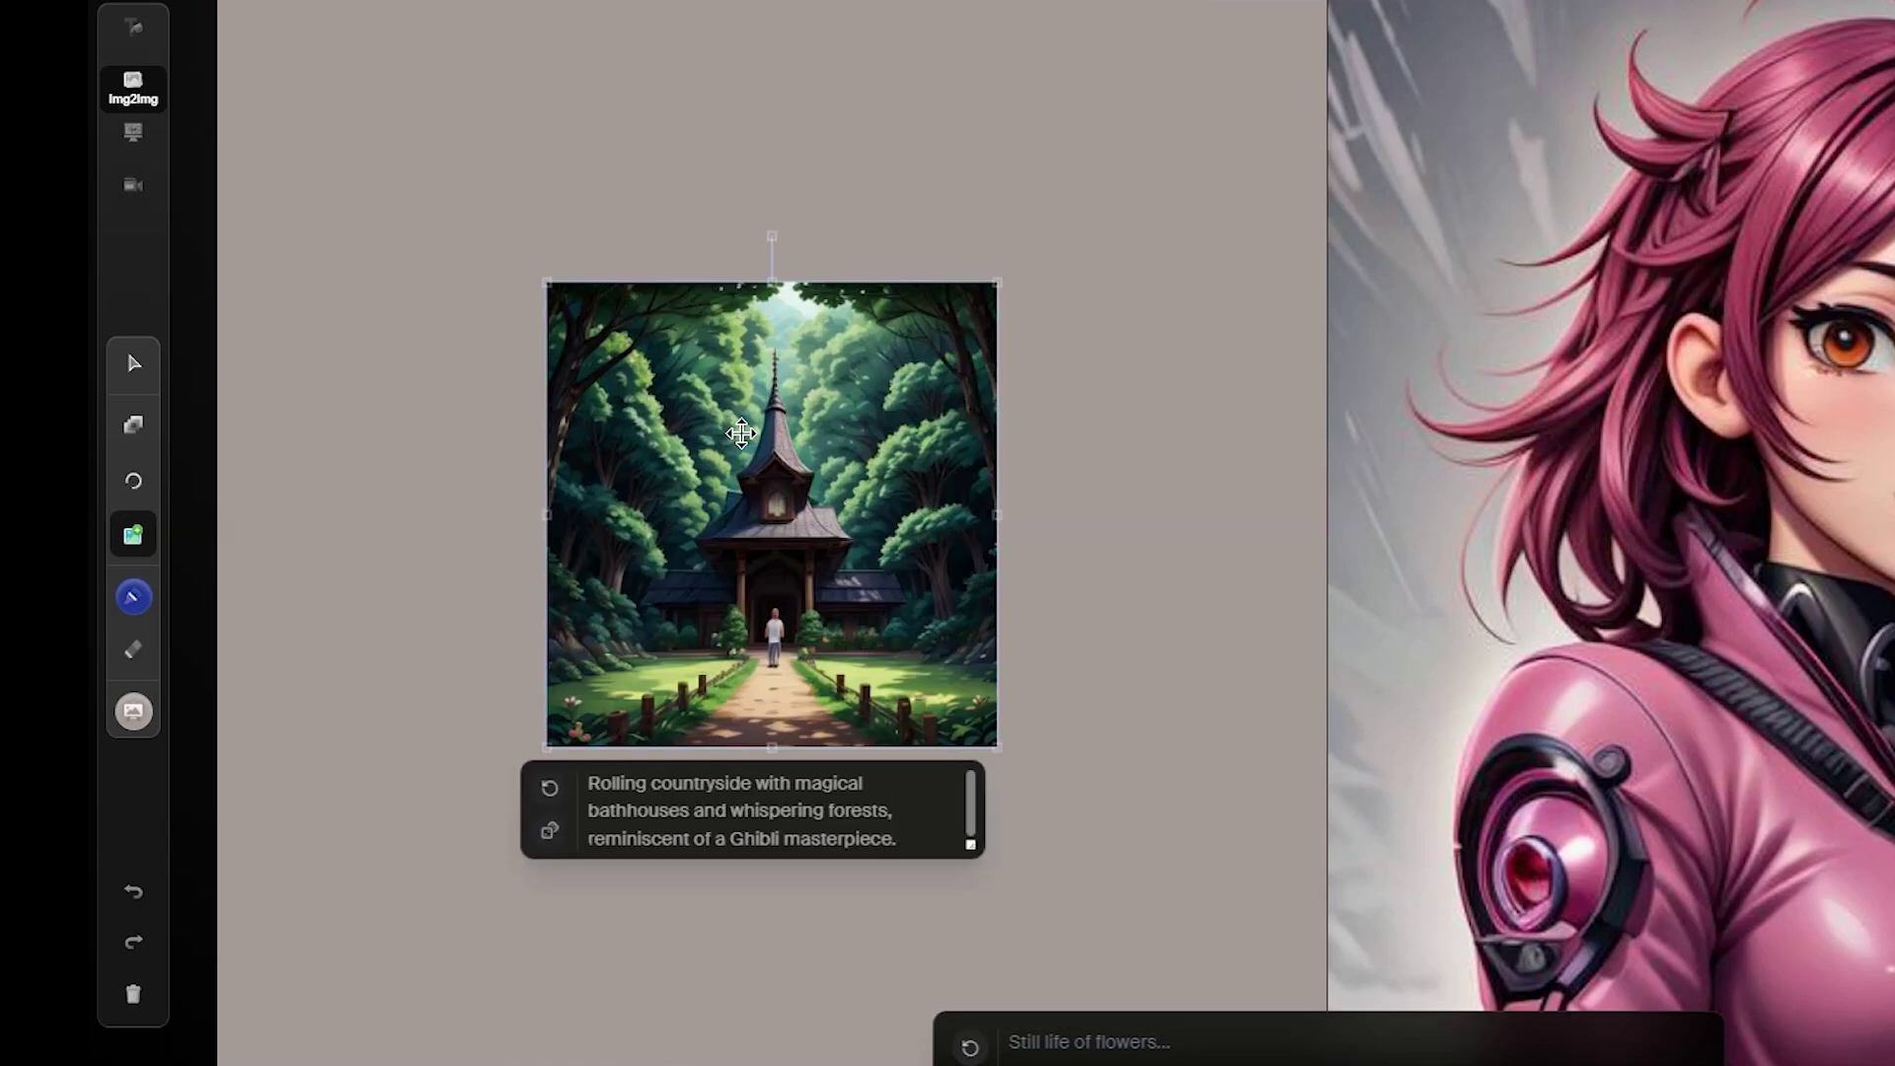
{"action": "left_click_drag", "start_coordinate": [741, 433], "coordinate": [577, 281]}
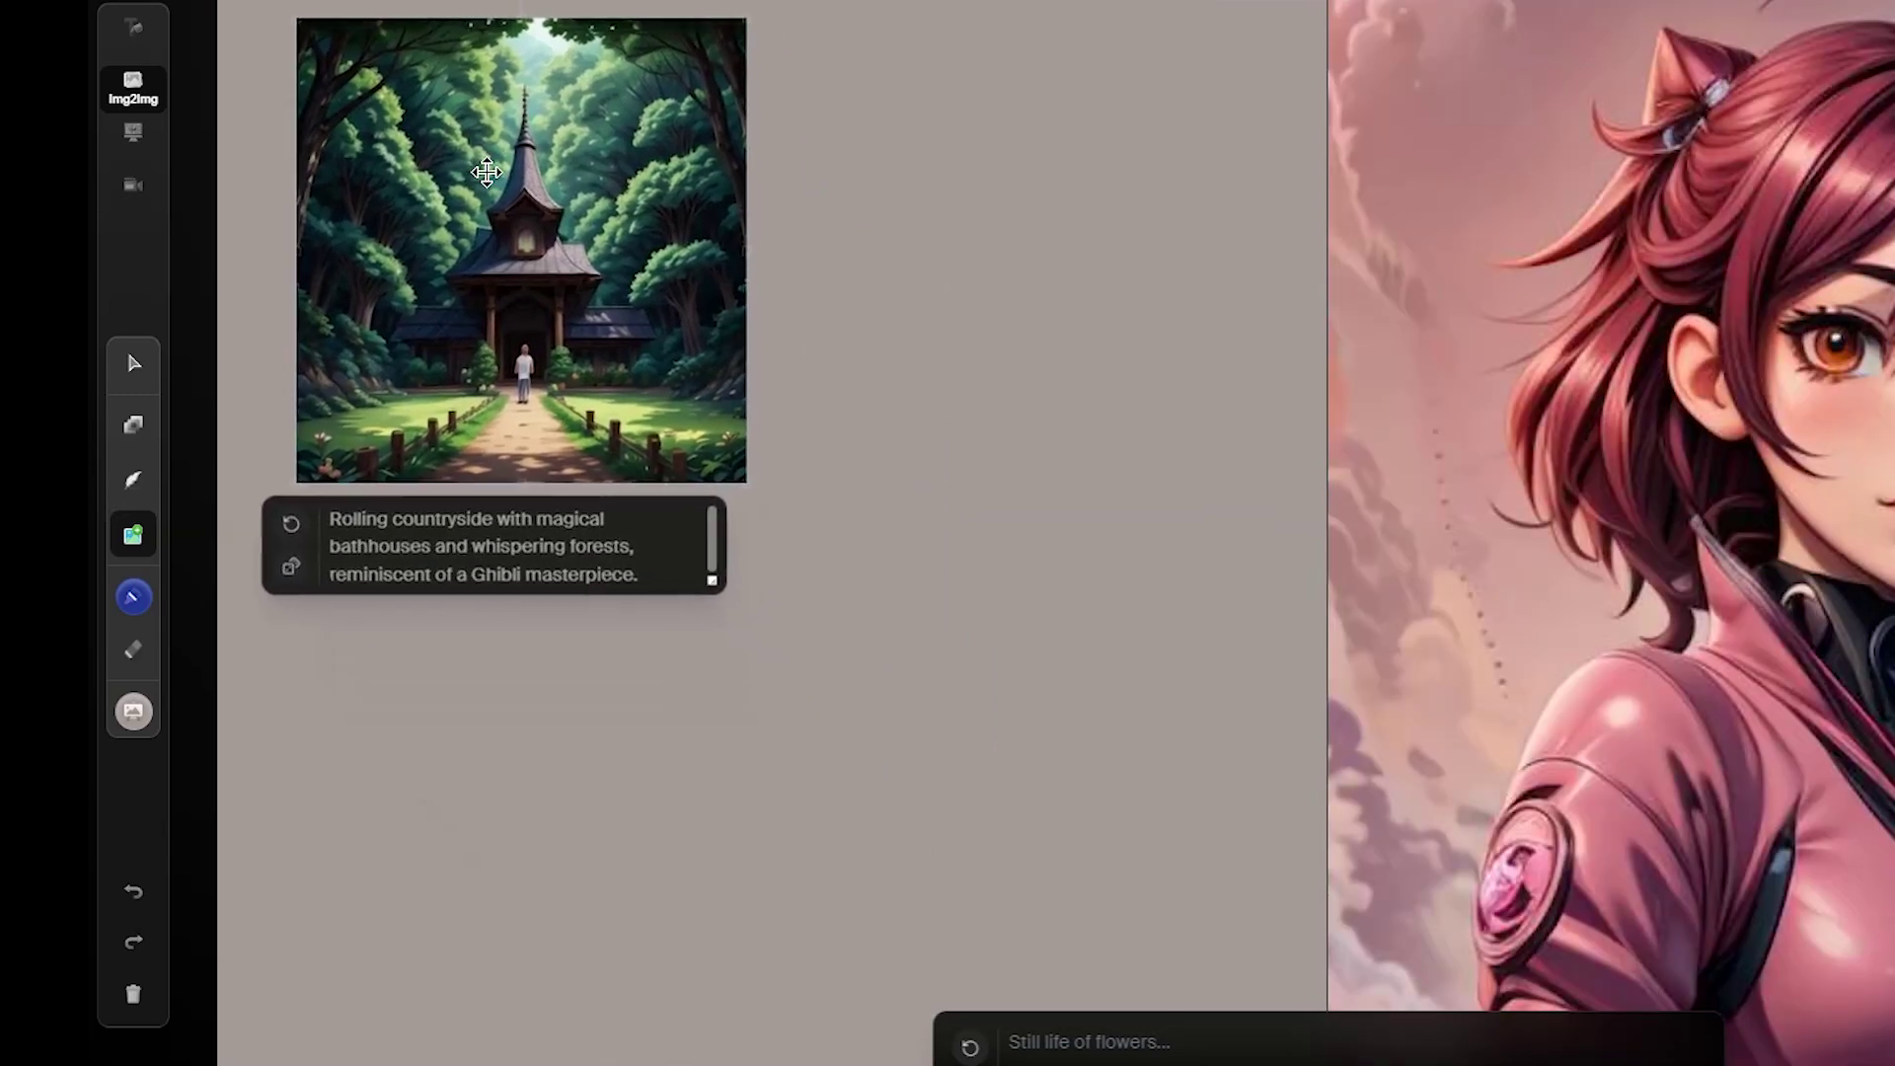
{"action": "left_click_drag", "start_coordinate": [486, 171], "coordinate": [450, 150]}
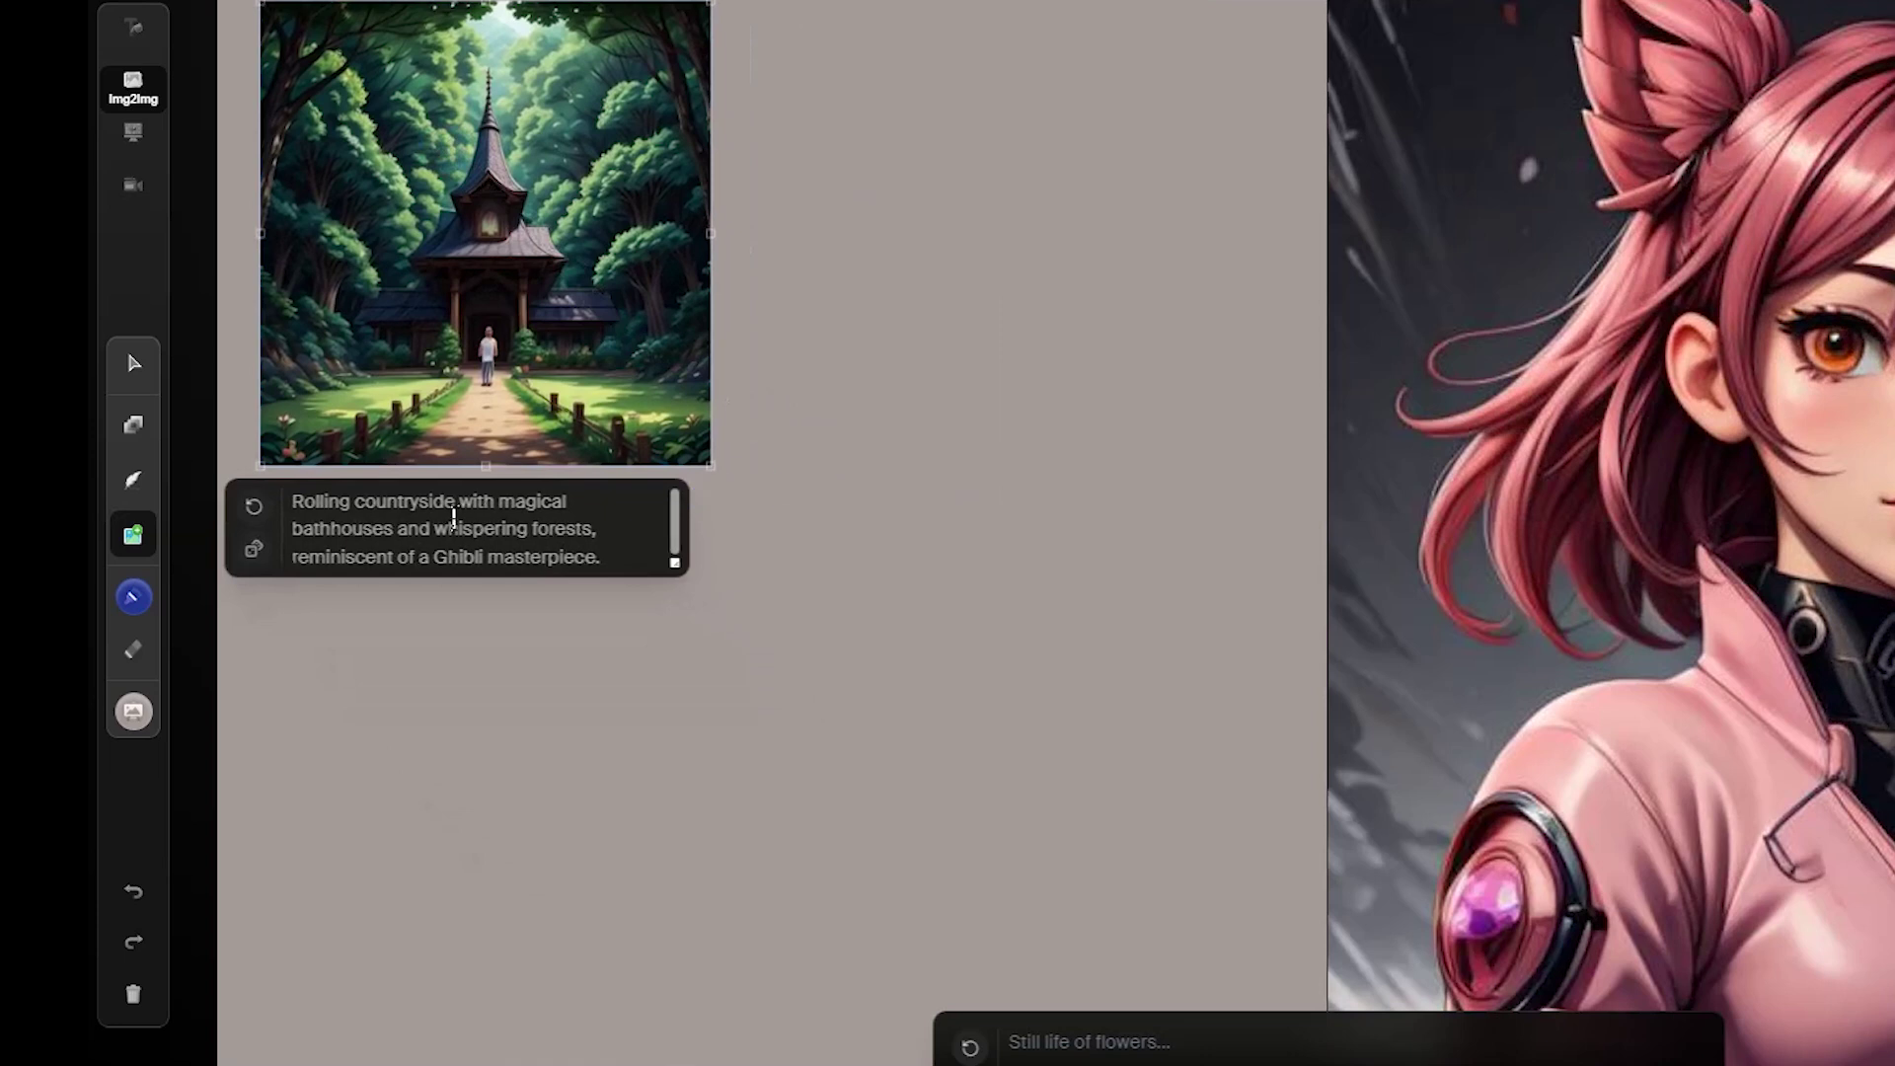
{"action": "left_click_drag", "start_coordinate": [555, 551], "coordinate": [253, 508]}
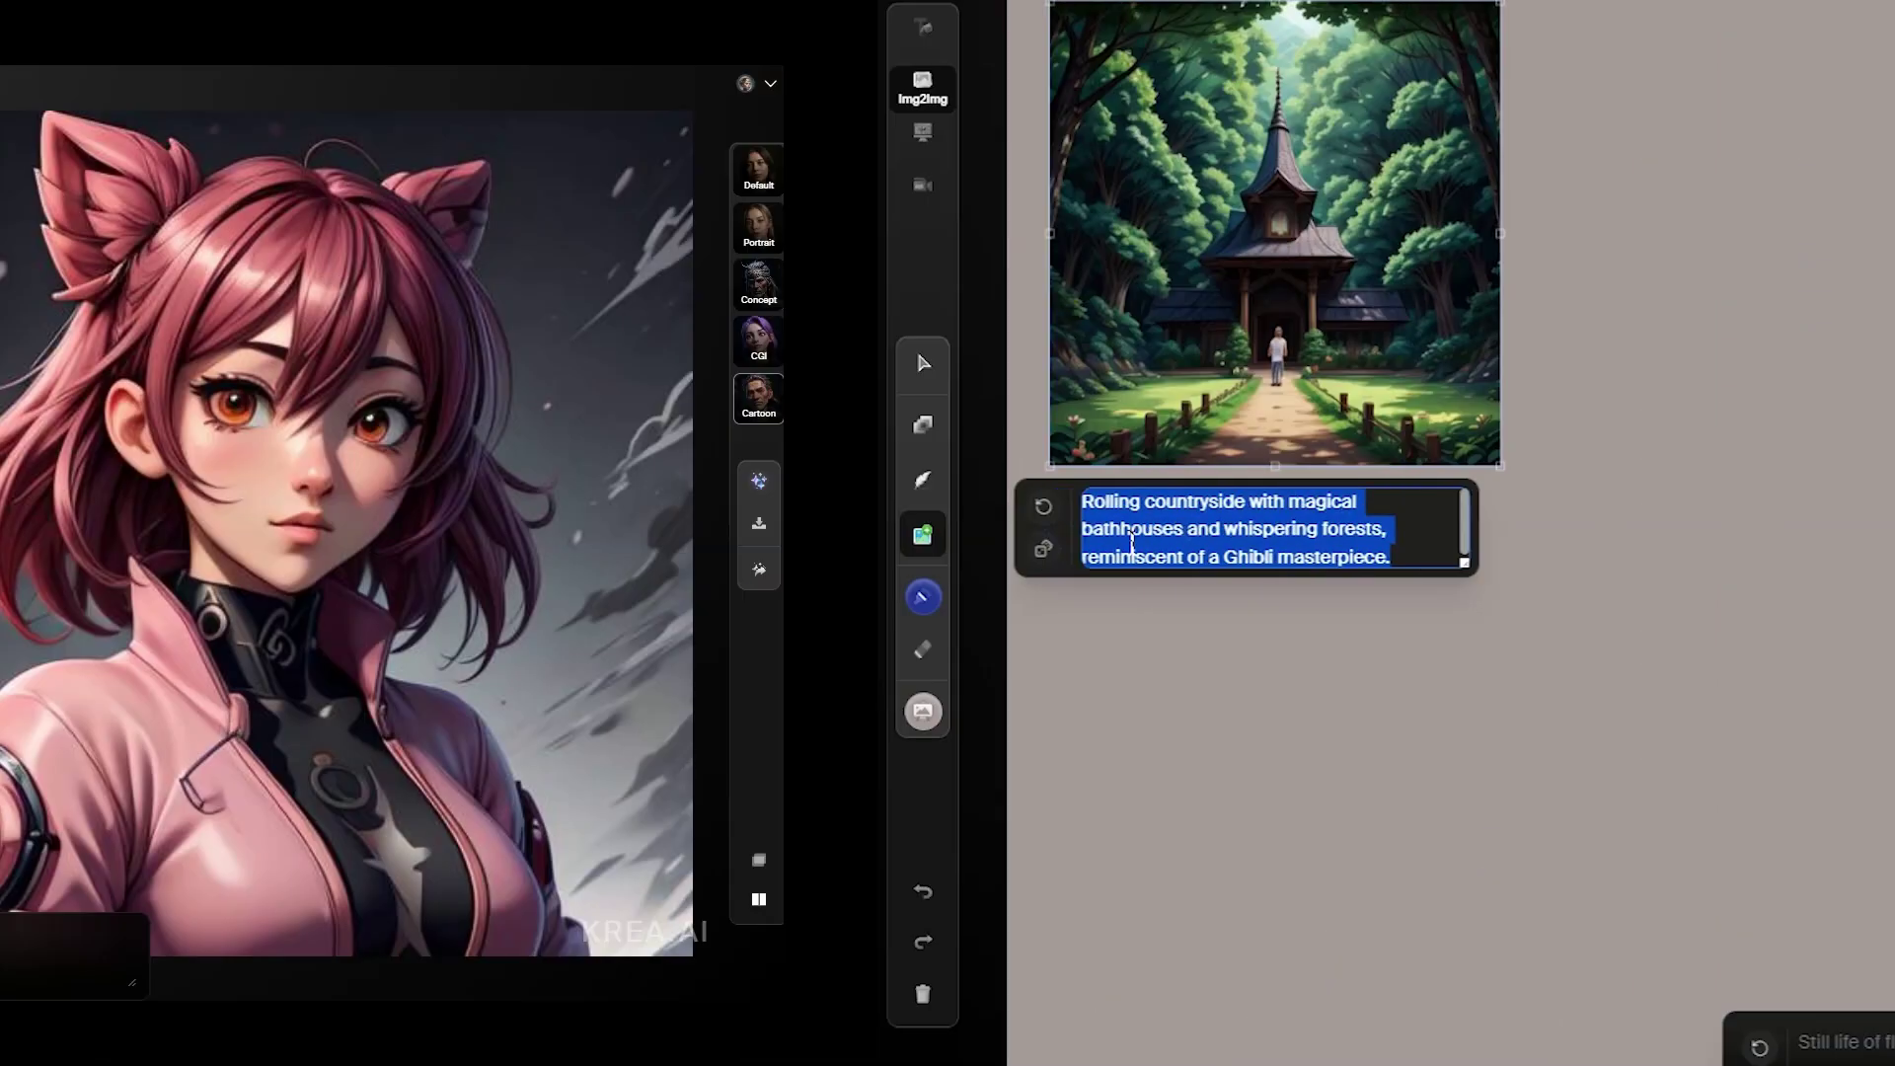
Draw a triangle below the forest image and fill it pink
{"action": "left_click", "coordinate": [133, 425]}
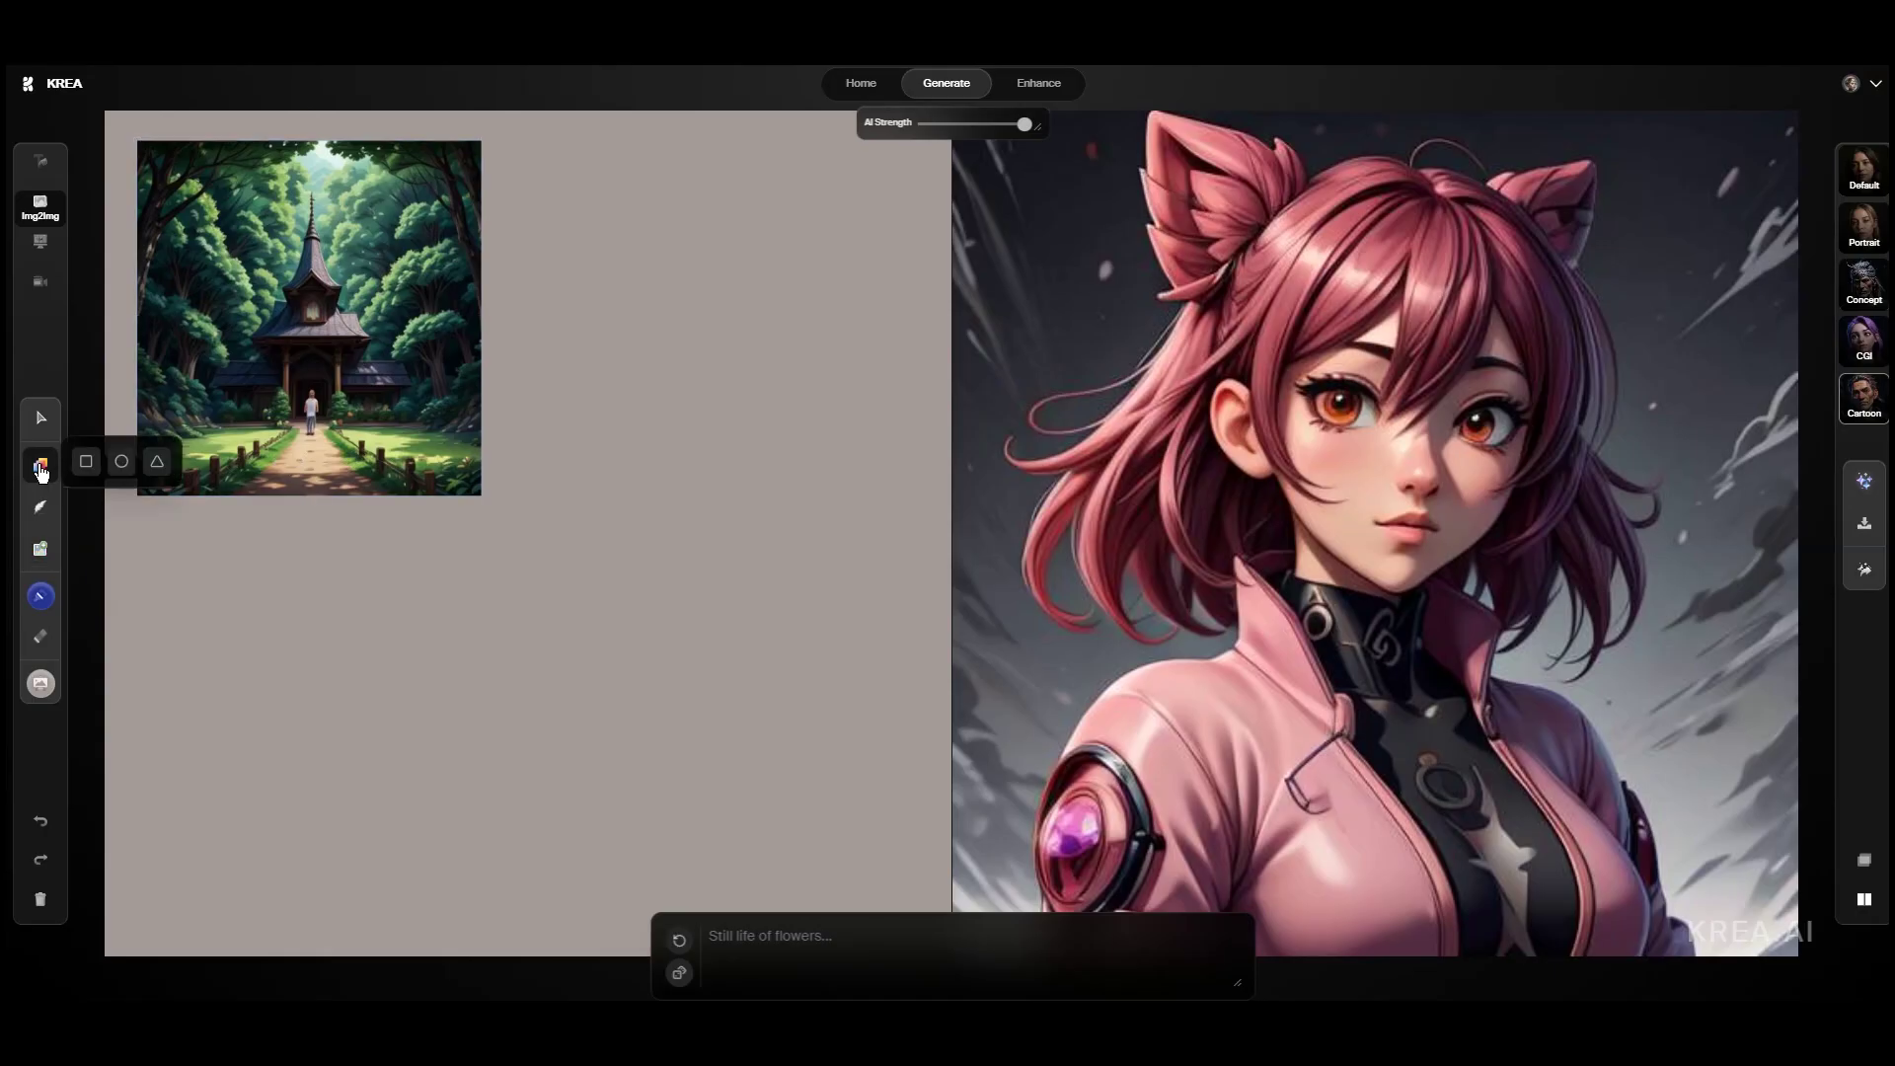
{"action": "left_click", "coordinate": [241, 443]}
{"action": "left_click_drag", "start_coordinate": [549, 697], "coordinate": [871, 393]}
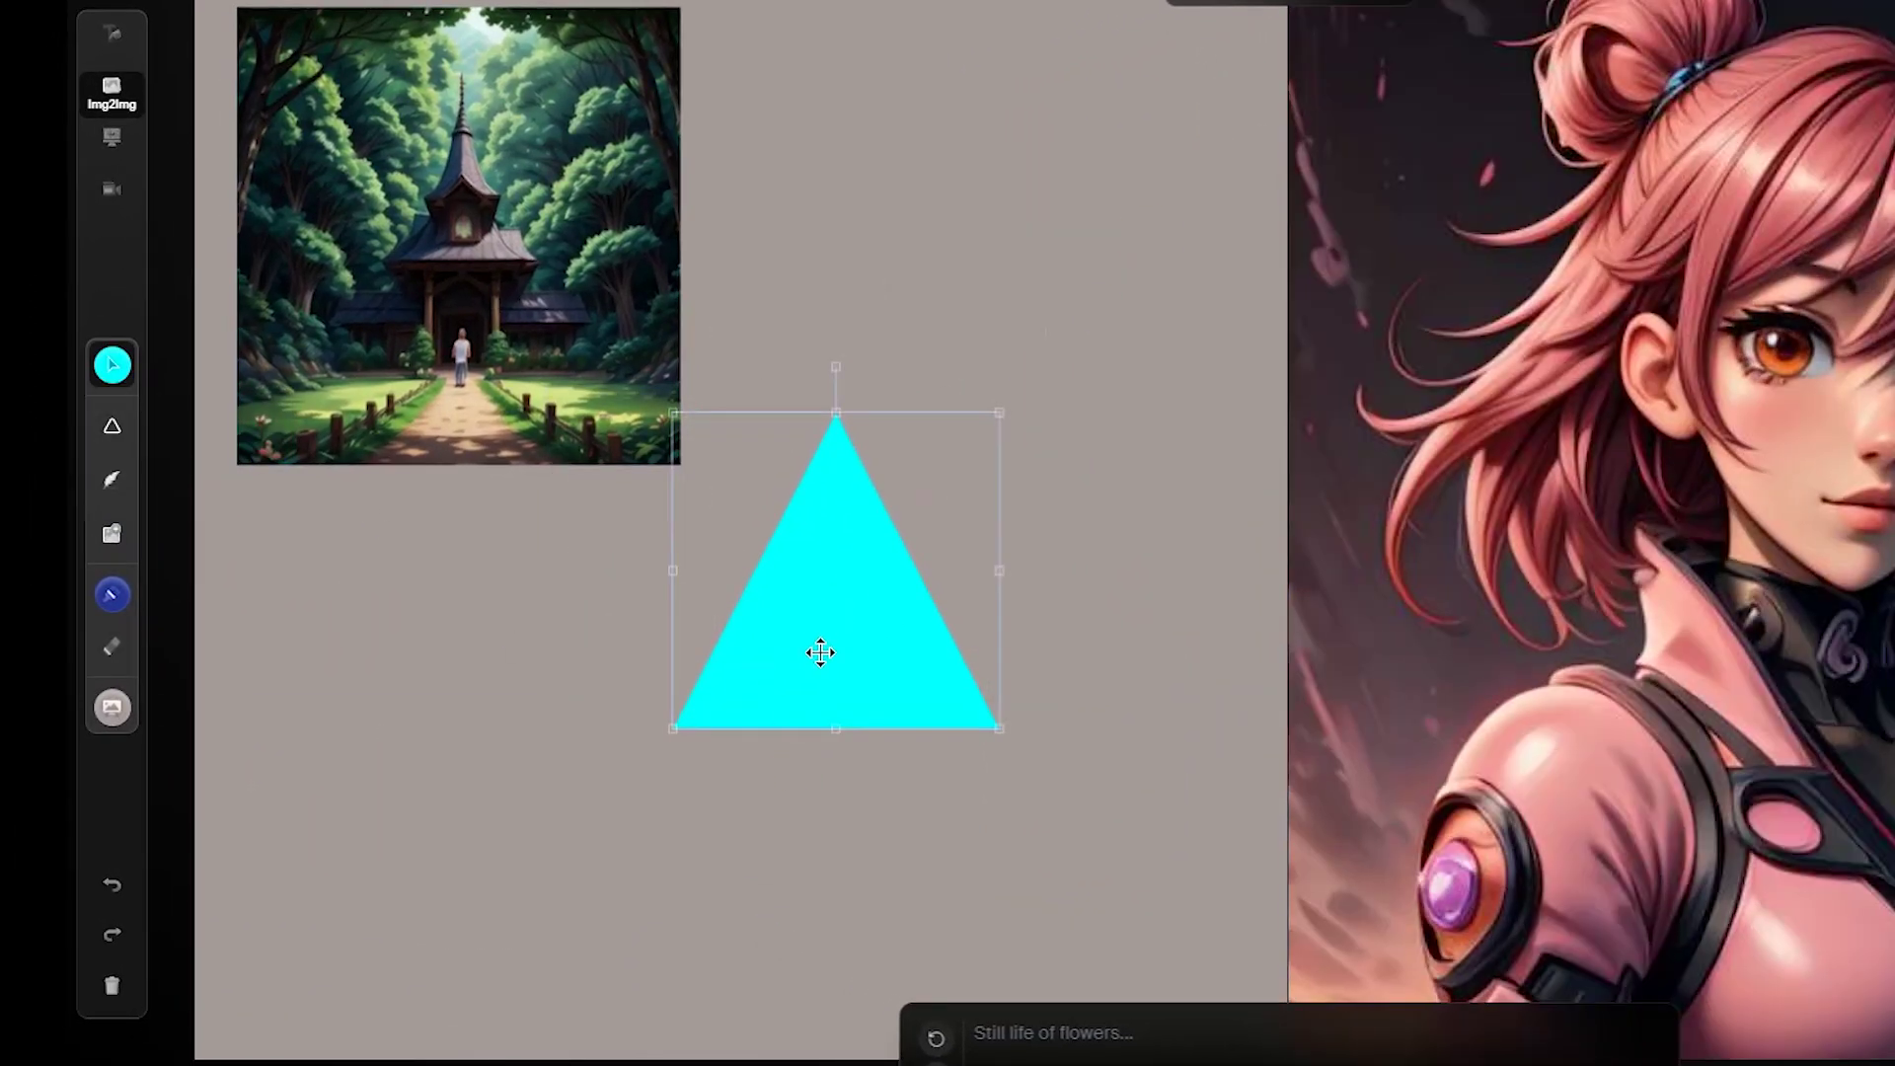
{"action": "left_click", "coordinate": [41, 422]}
{"action": "left_click_drag", "start_coordinate": [156, 500], "coordinate": [215, 499]}
{"action": "left_click", "coordinate": [205, 458]}
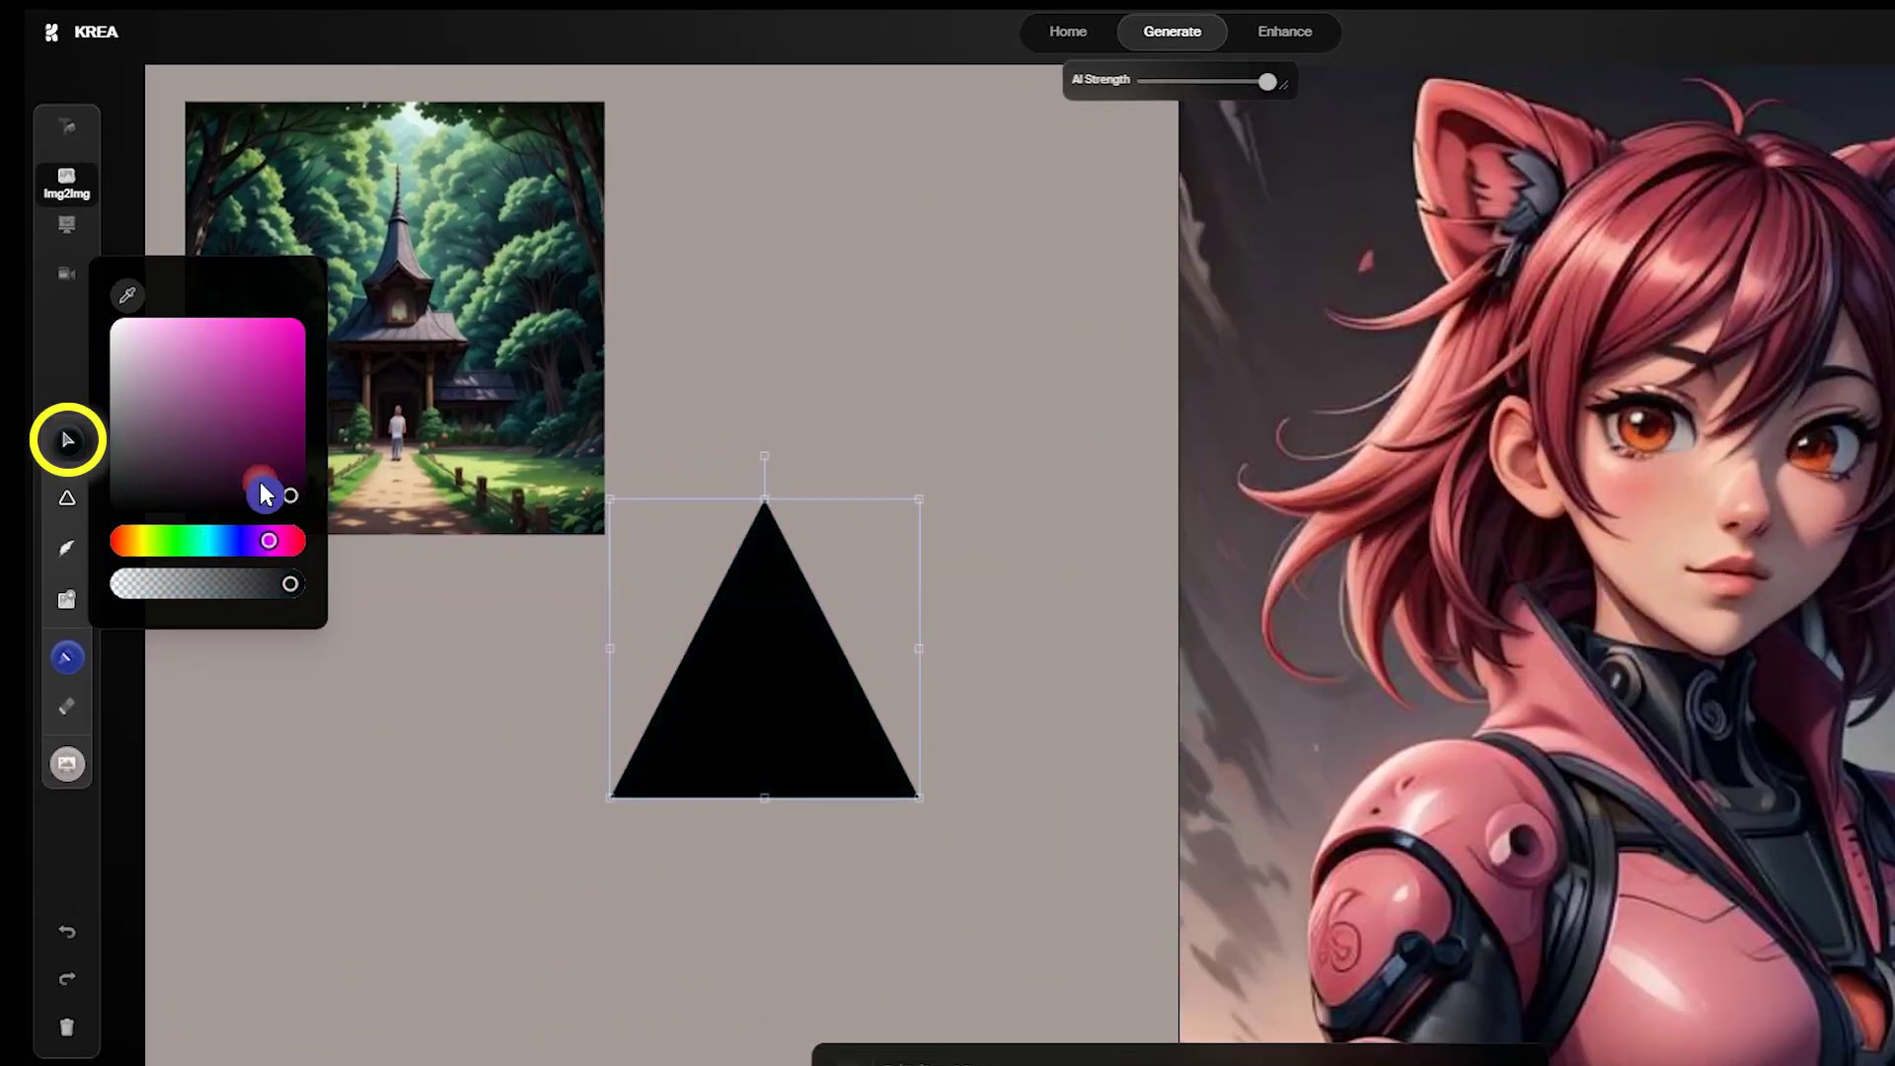
{"action": "left_click", "coordinate": [197, 675]}
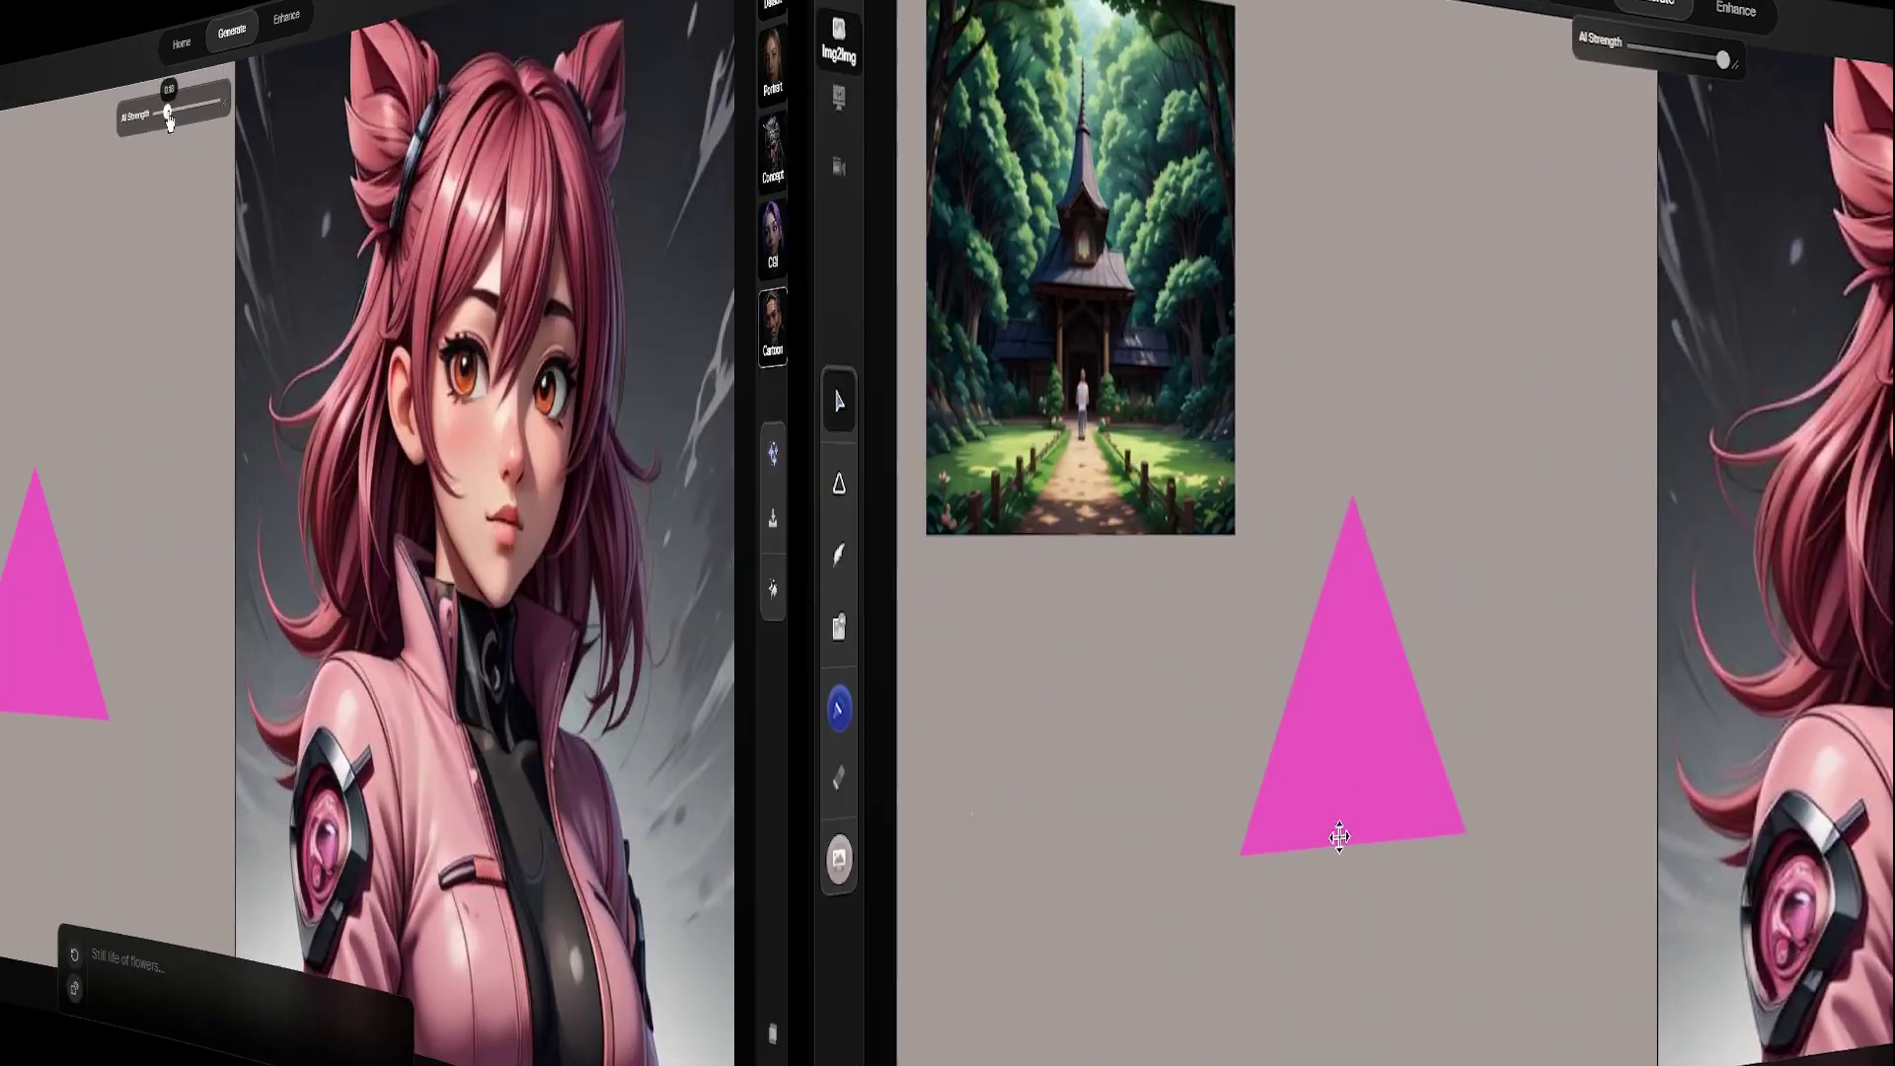
Retune the AI strength, settling it high at about 0.8
{"action": "mouse_move", "coordinate": [933, 133]}
{"action": "left_mouse_down"}
{"action": "mouse_move", "coordinate": [847, 135]}
{"action": "mouse_move", "coordinate": [862, 144]}
{"action": "left_mouse_up"}
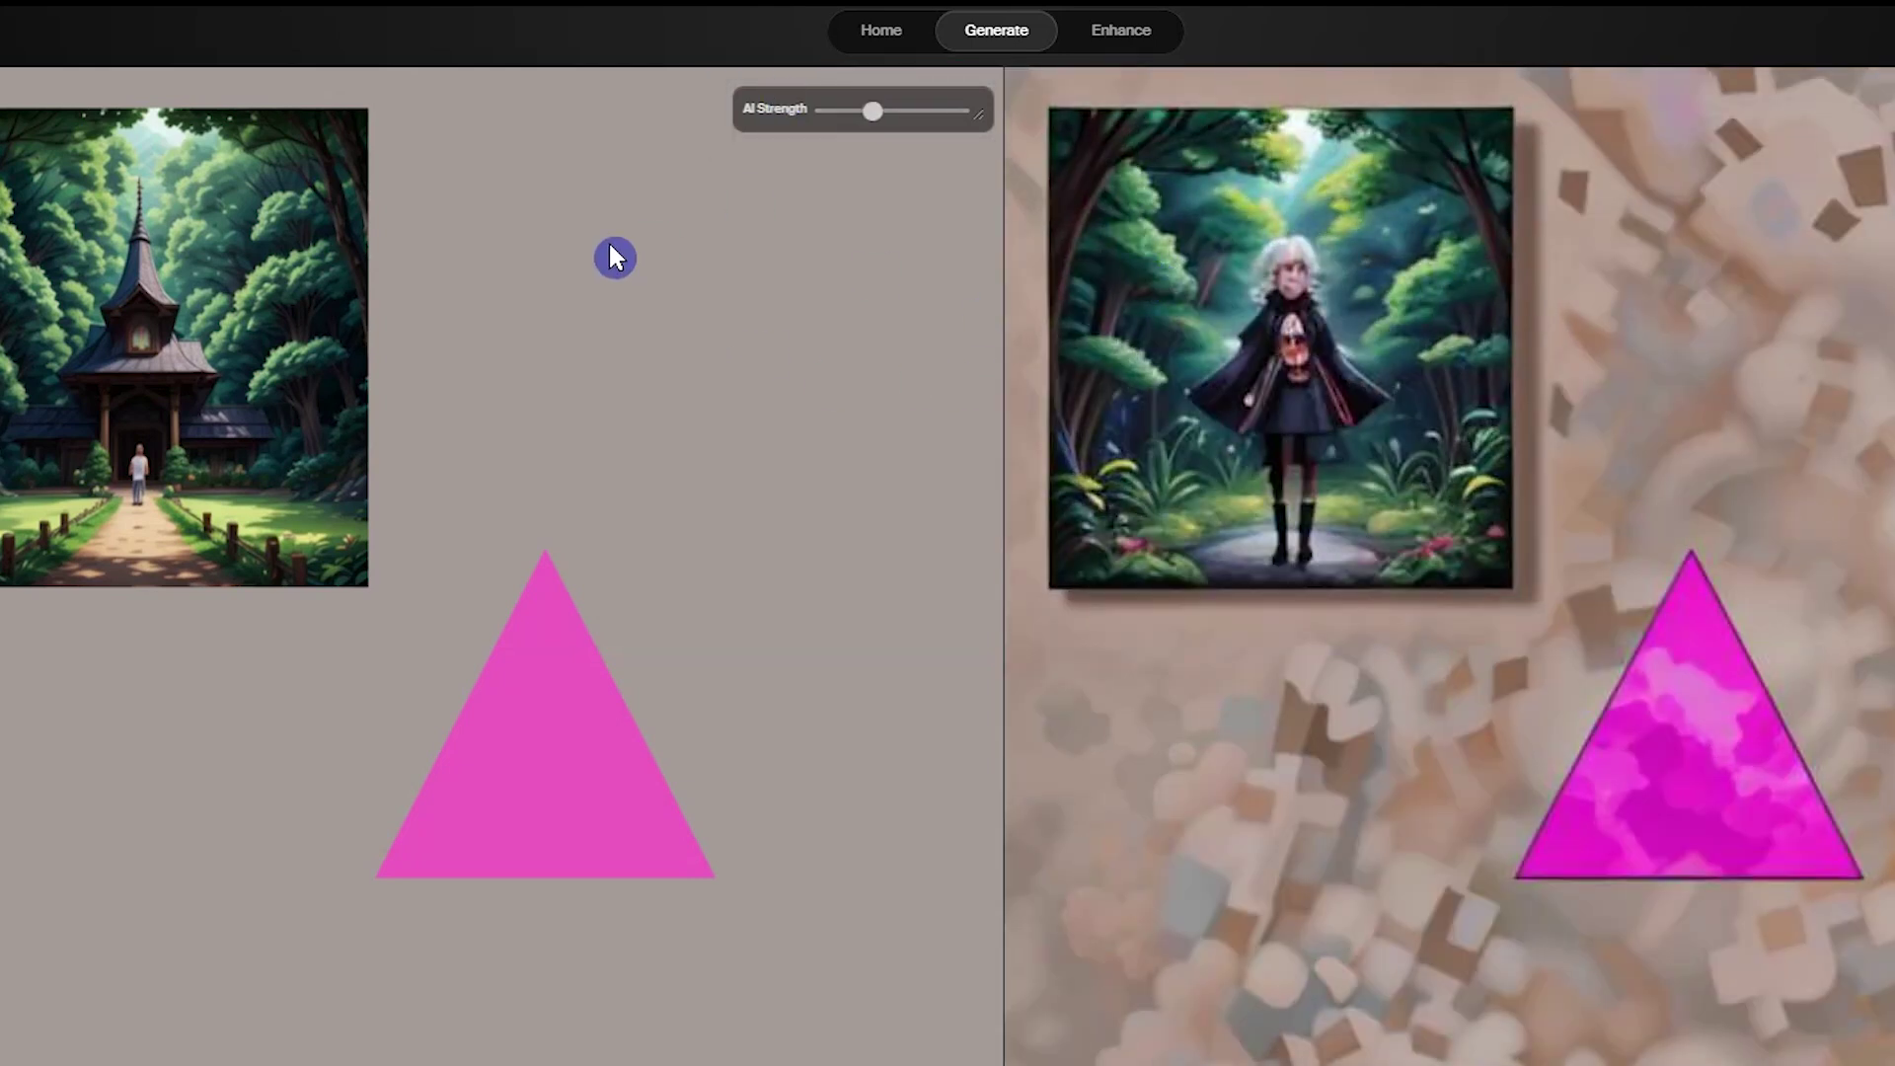
{"action": "left_click_drag", "start_coordinate": [876, 116], "coordinate": [948, 114]}
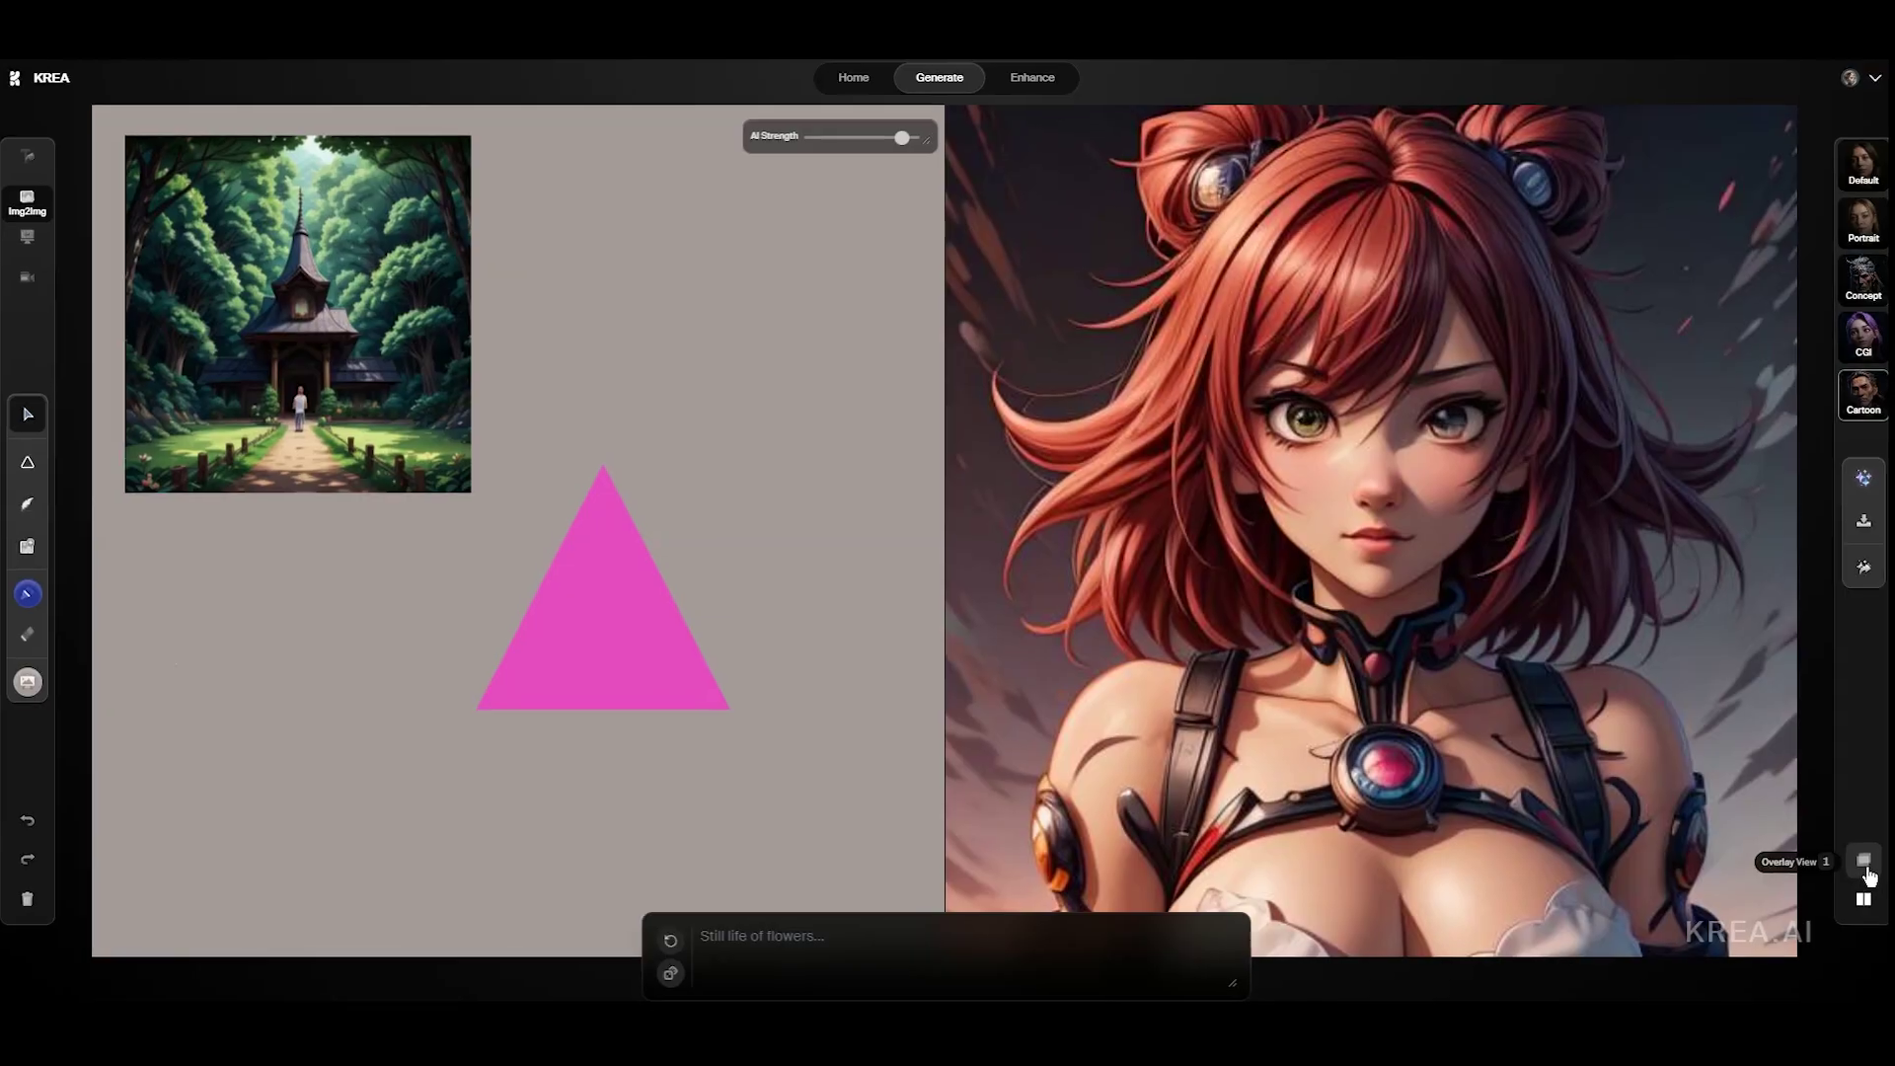
Switch to Overlay View with Show on Hover and adjust the canvas opacity
{"action": "left_click", "coordinate": [1859, 846]}
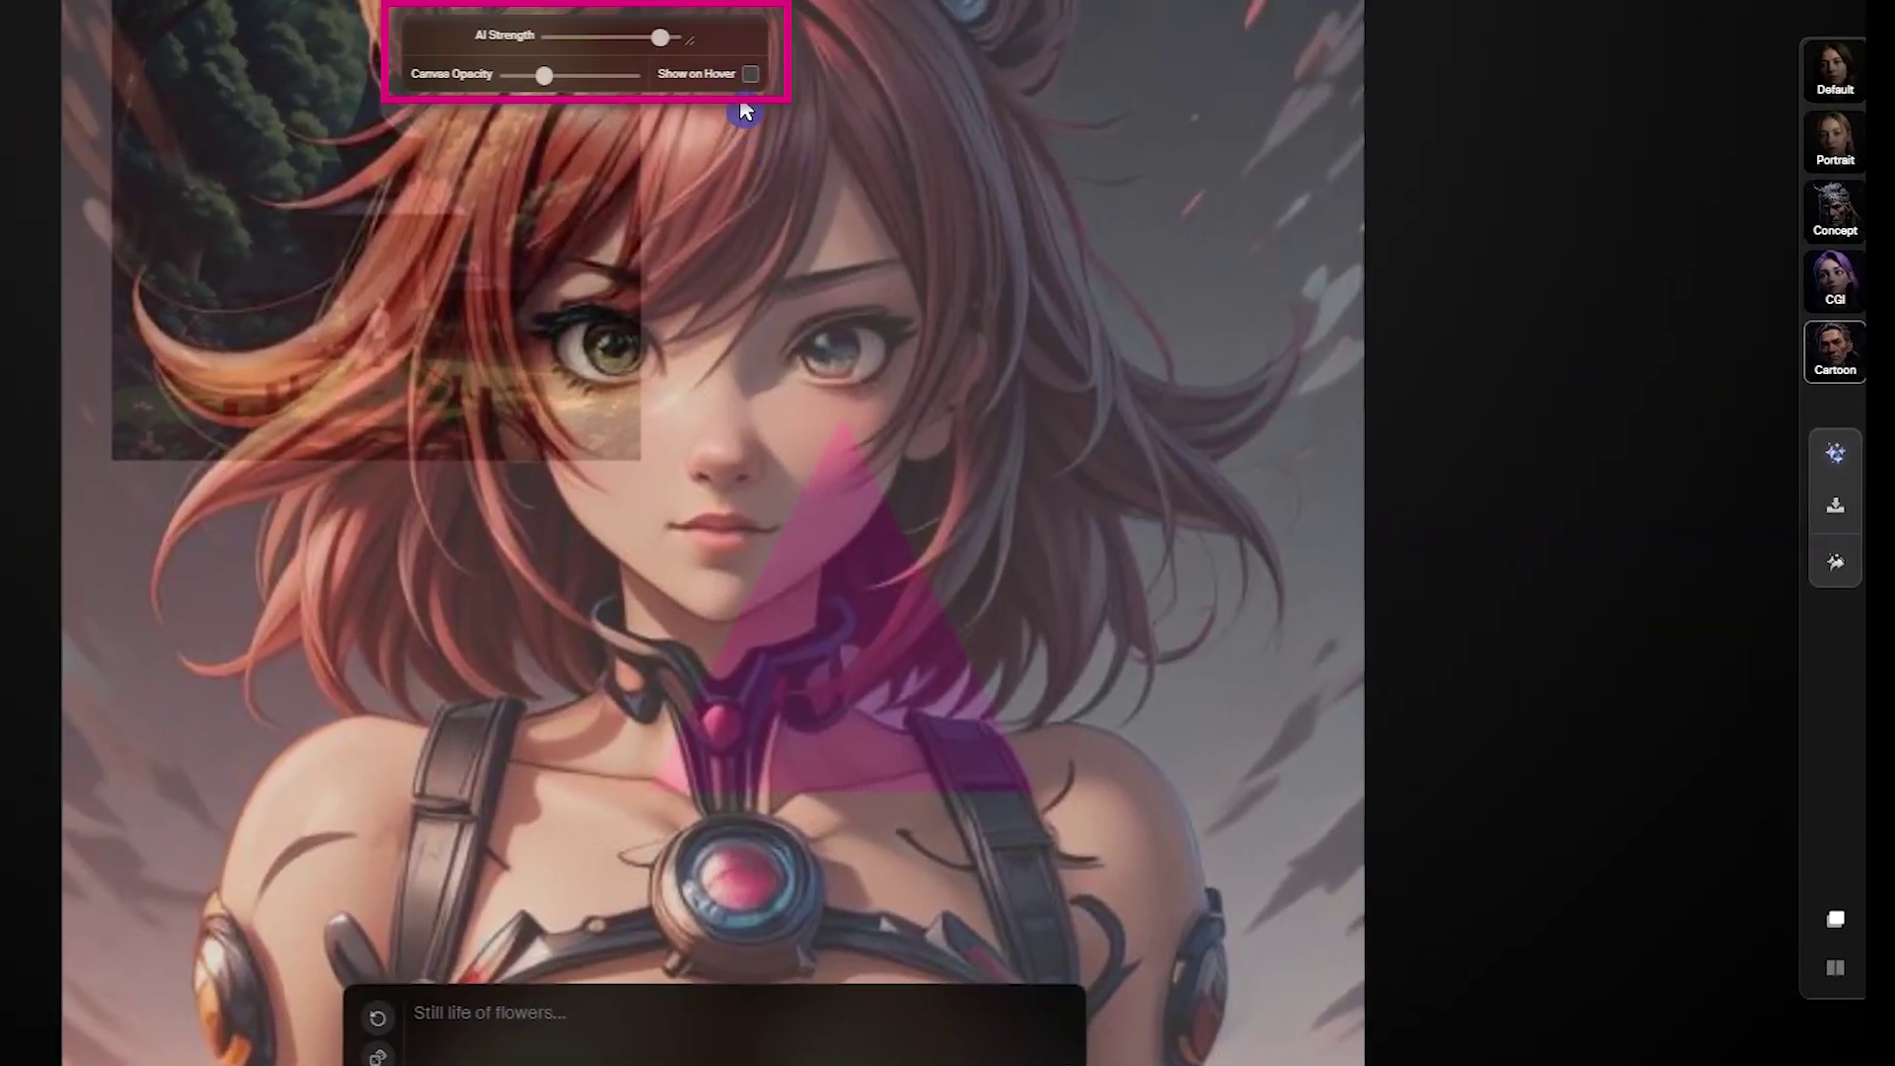
{"action": "left_click", "coordinate": [751, 76]}
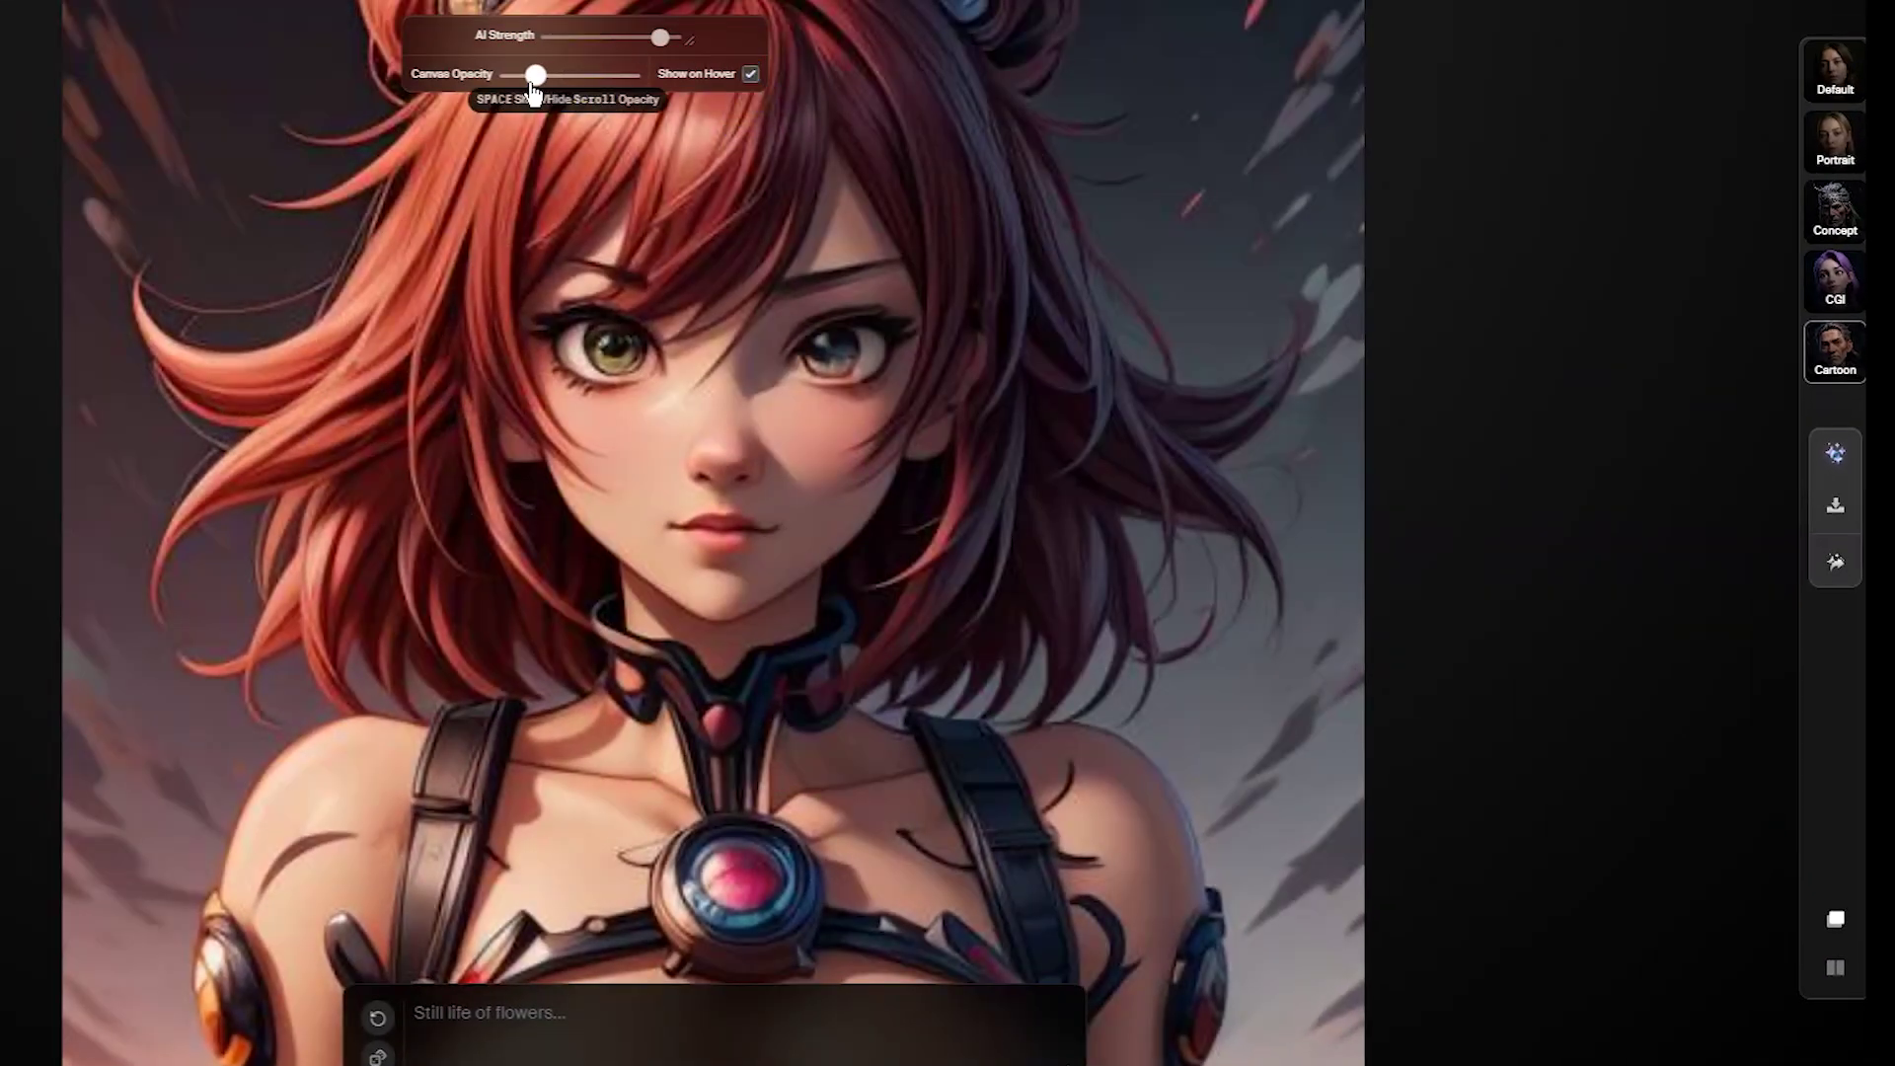
{"action": "left_click_drag", "start_coordinate": [545, 78], "coordinate": [602, 90]}
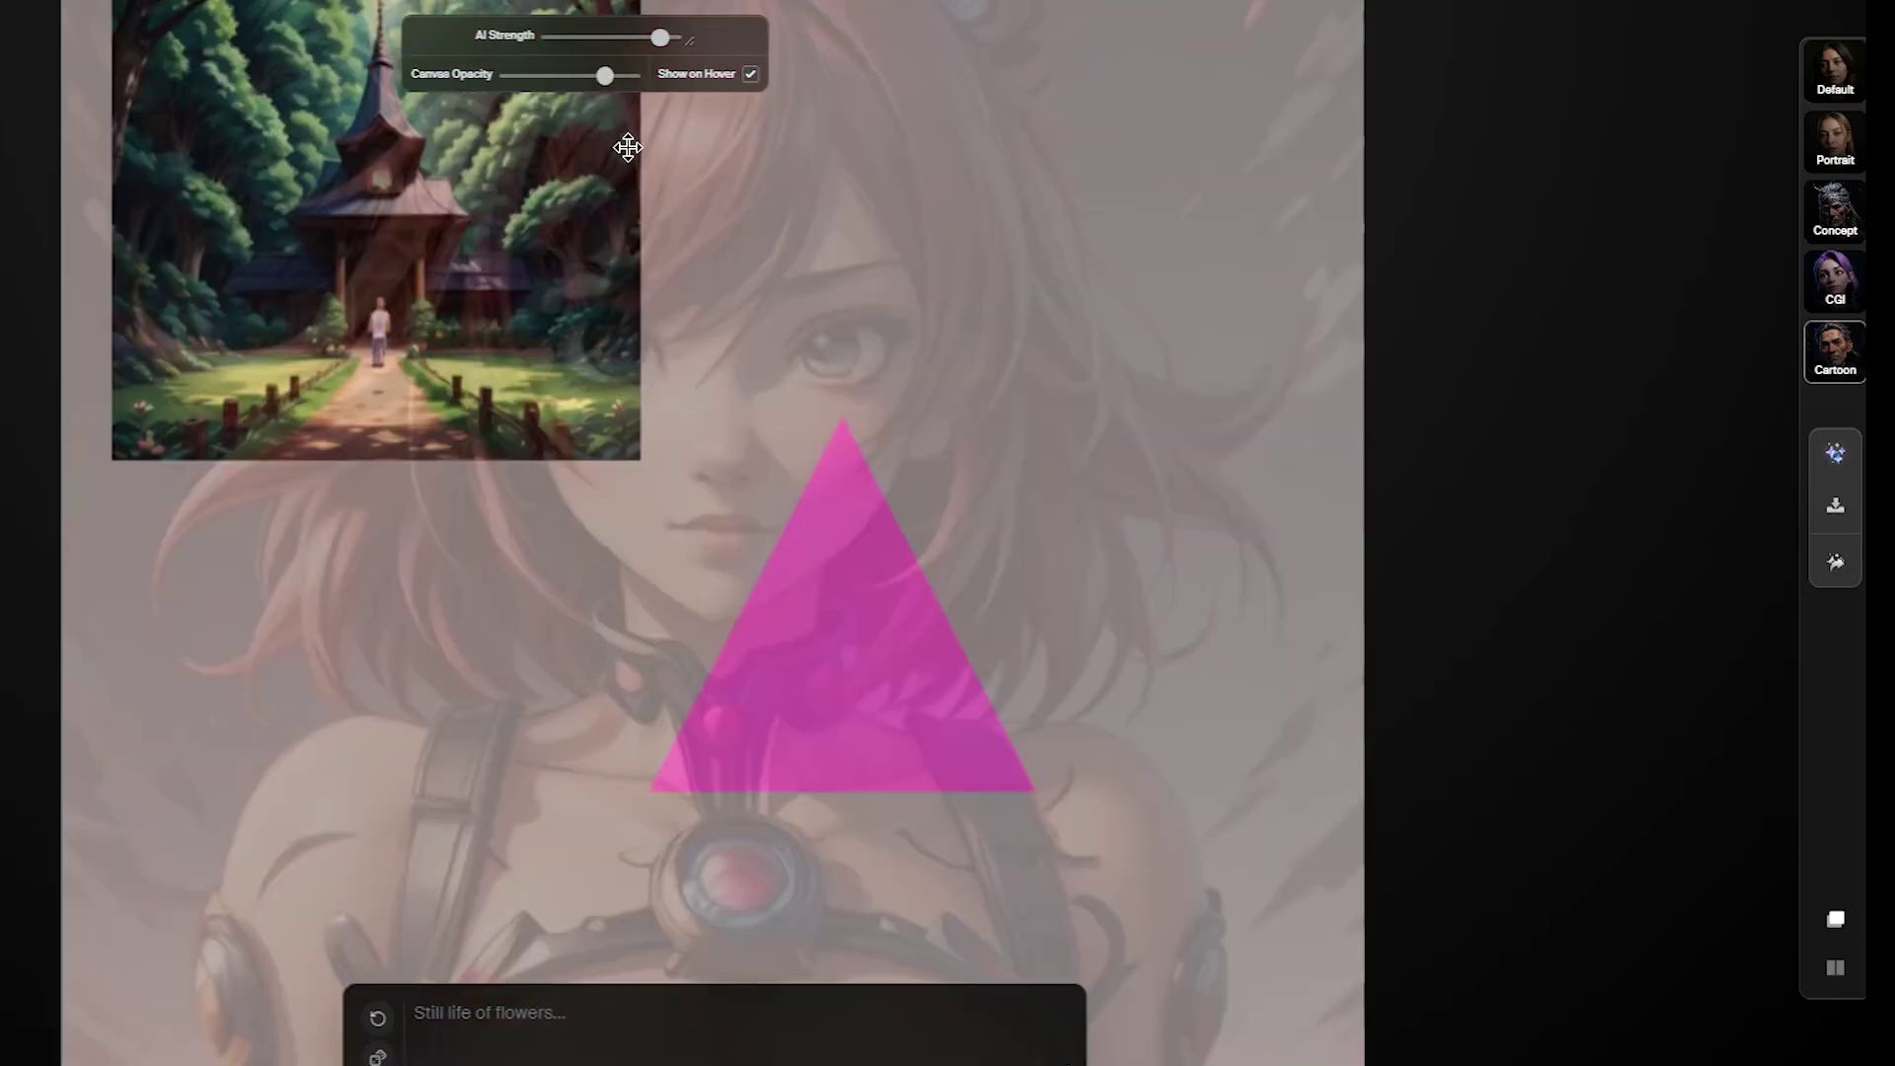
{"action": "left_click_drag", "start_coordinate": [604, 75], "coordinate": [577, 76]}
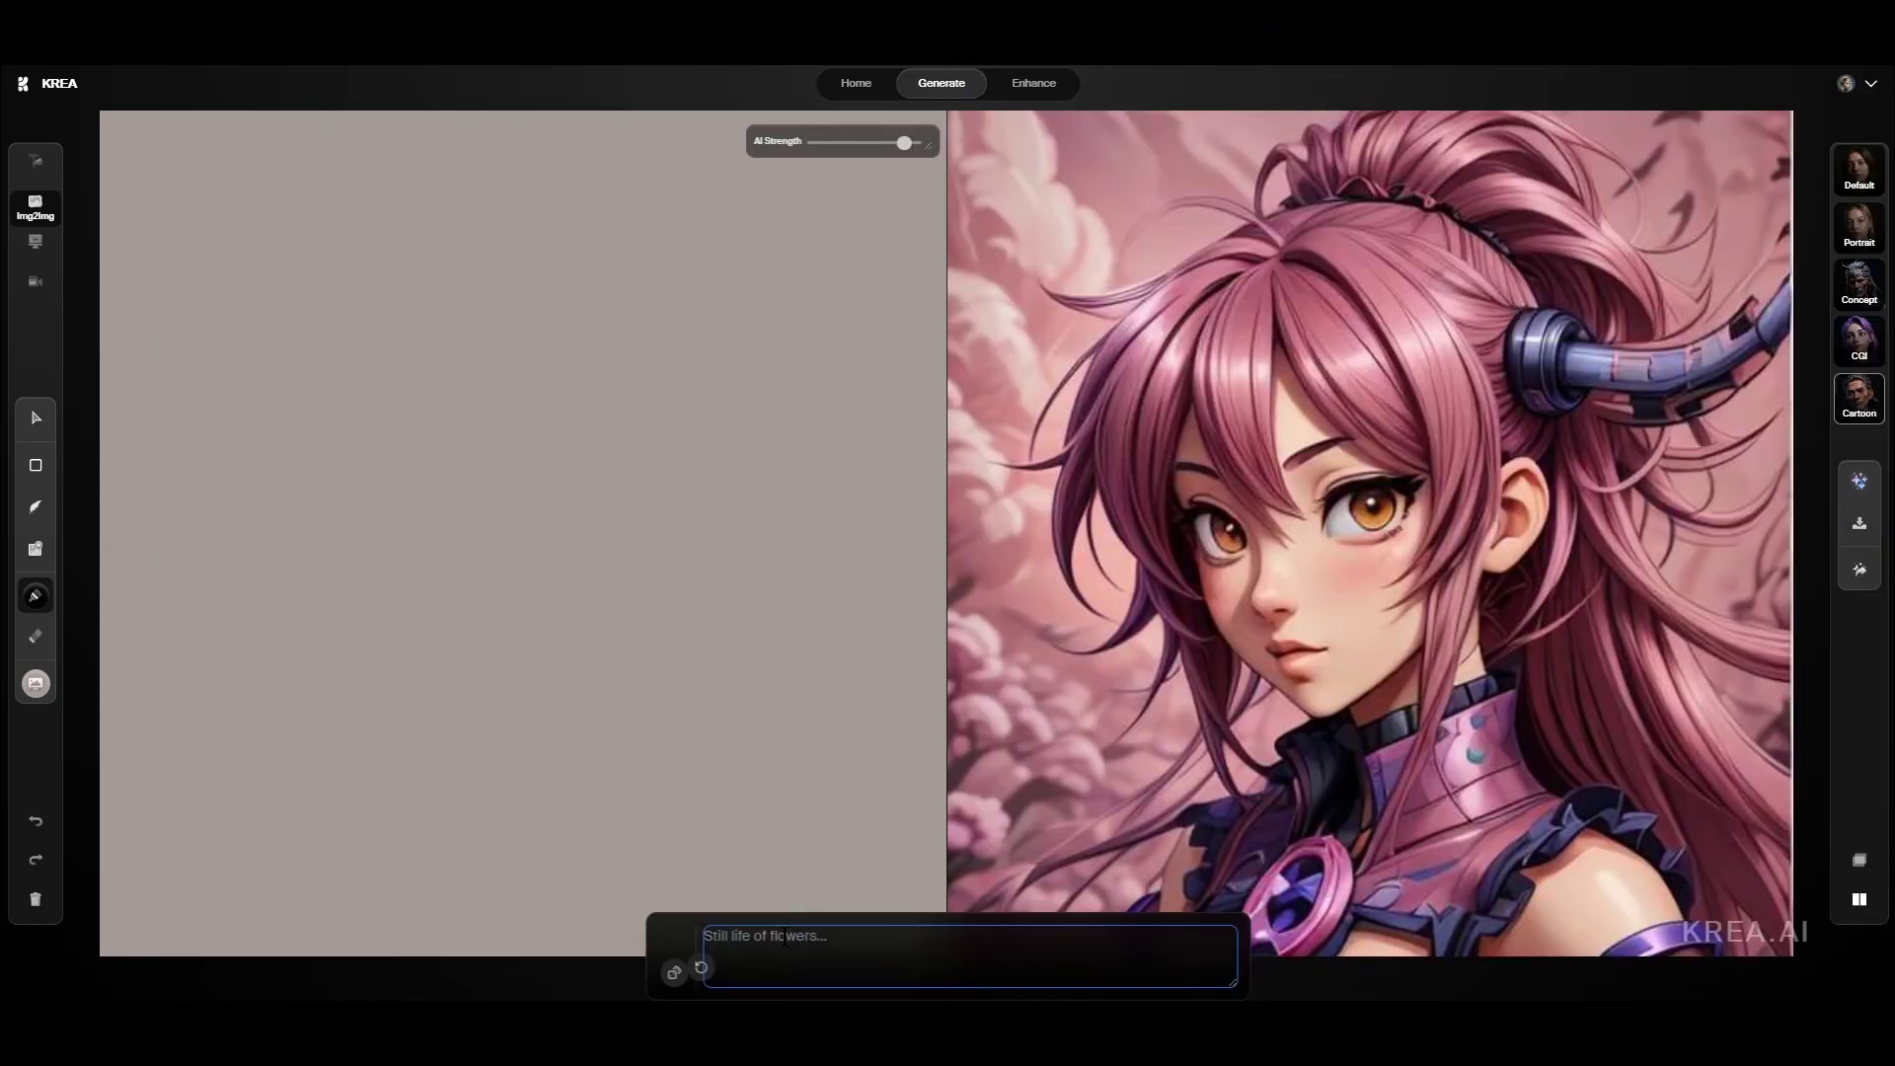
{"action": "type", "text": "ninja "}
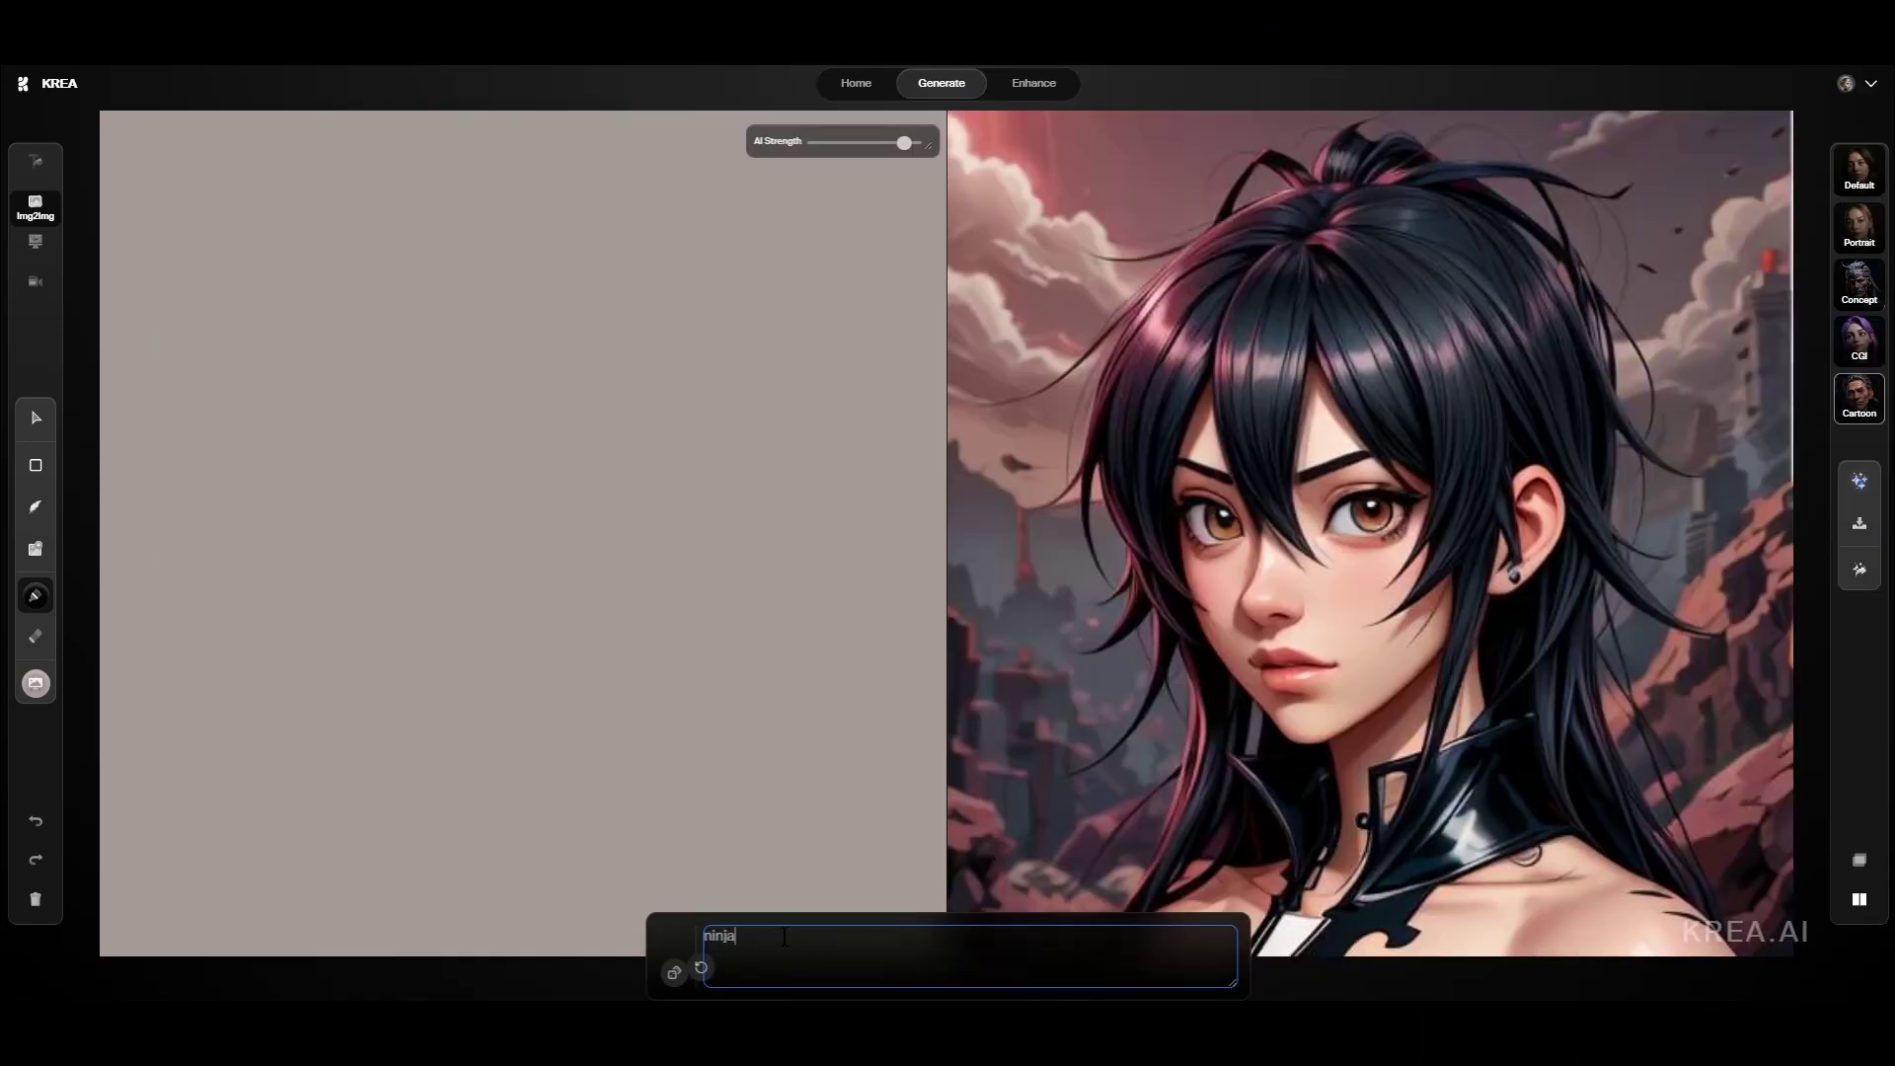
{"action": "type", "text": "standing at the top of a building"}
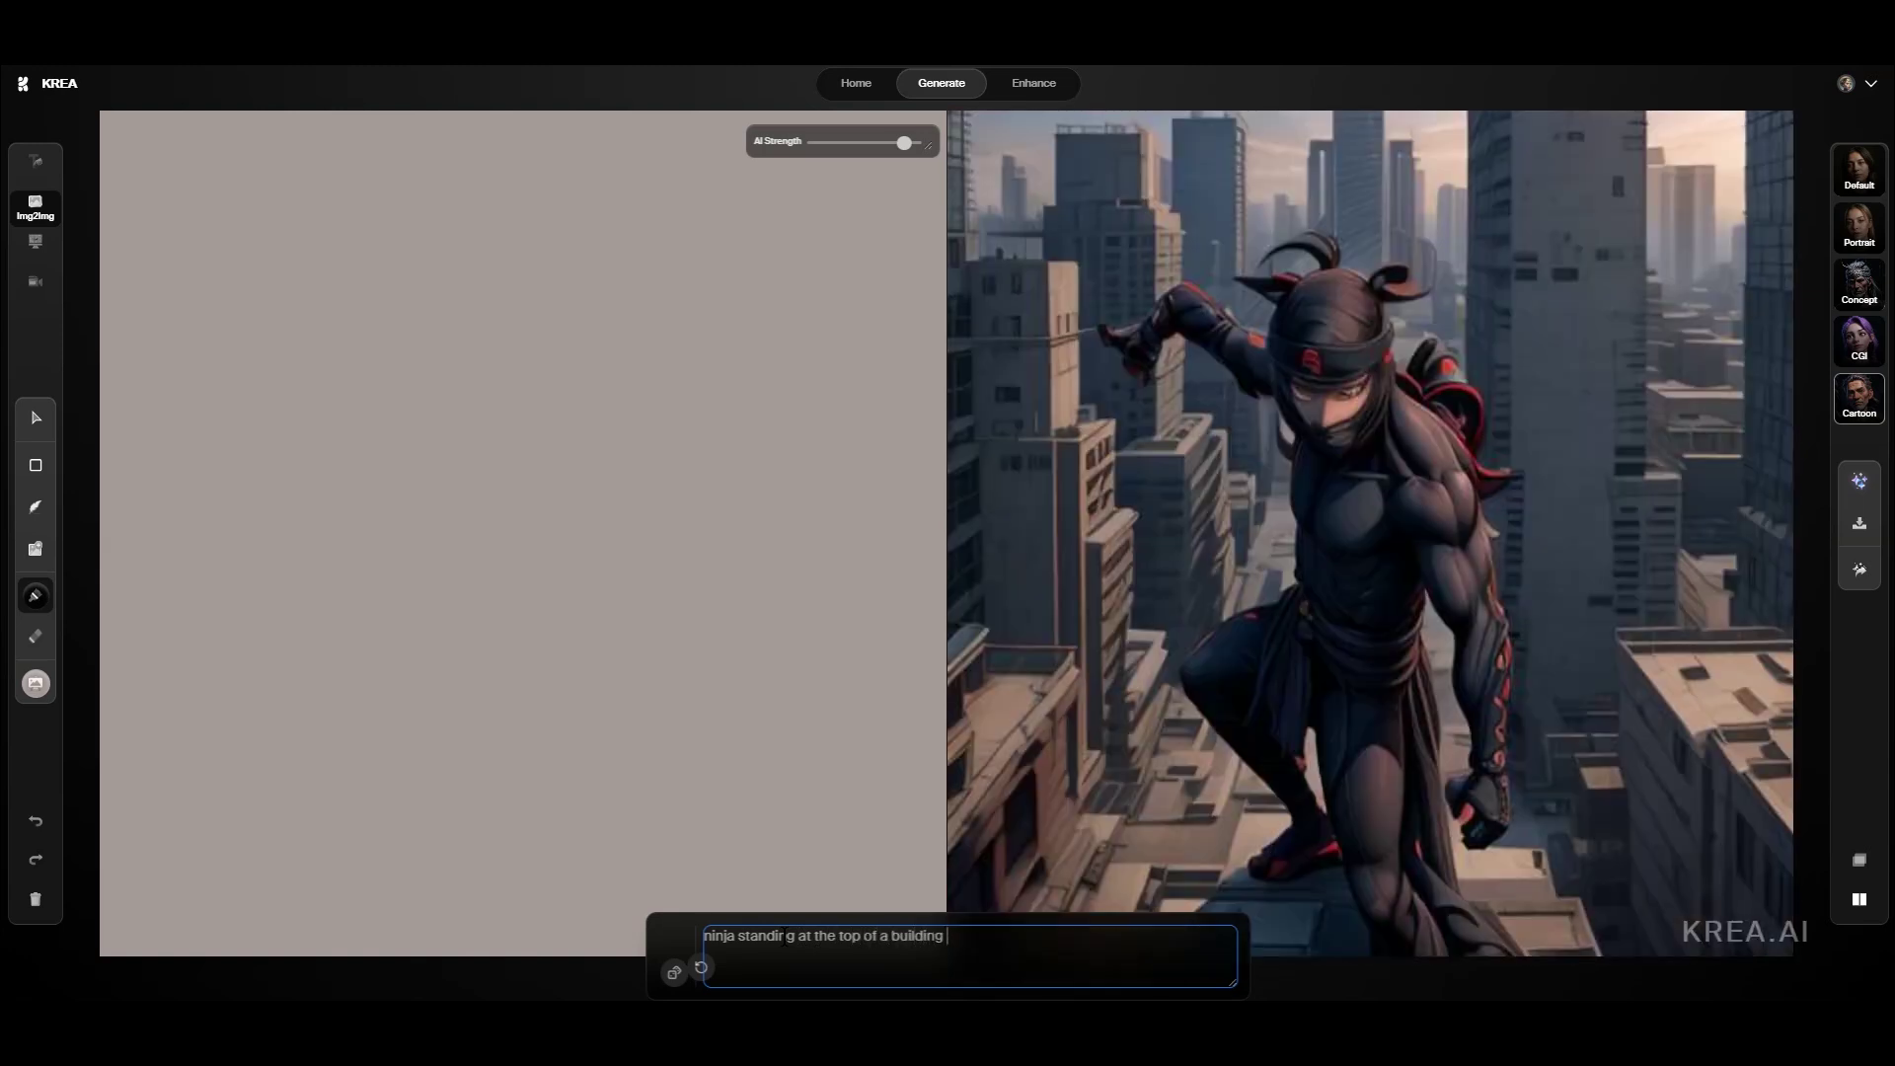
{"action": "type", "text": " in a firing city"}
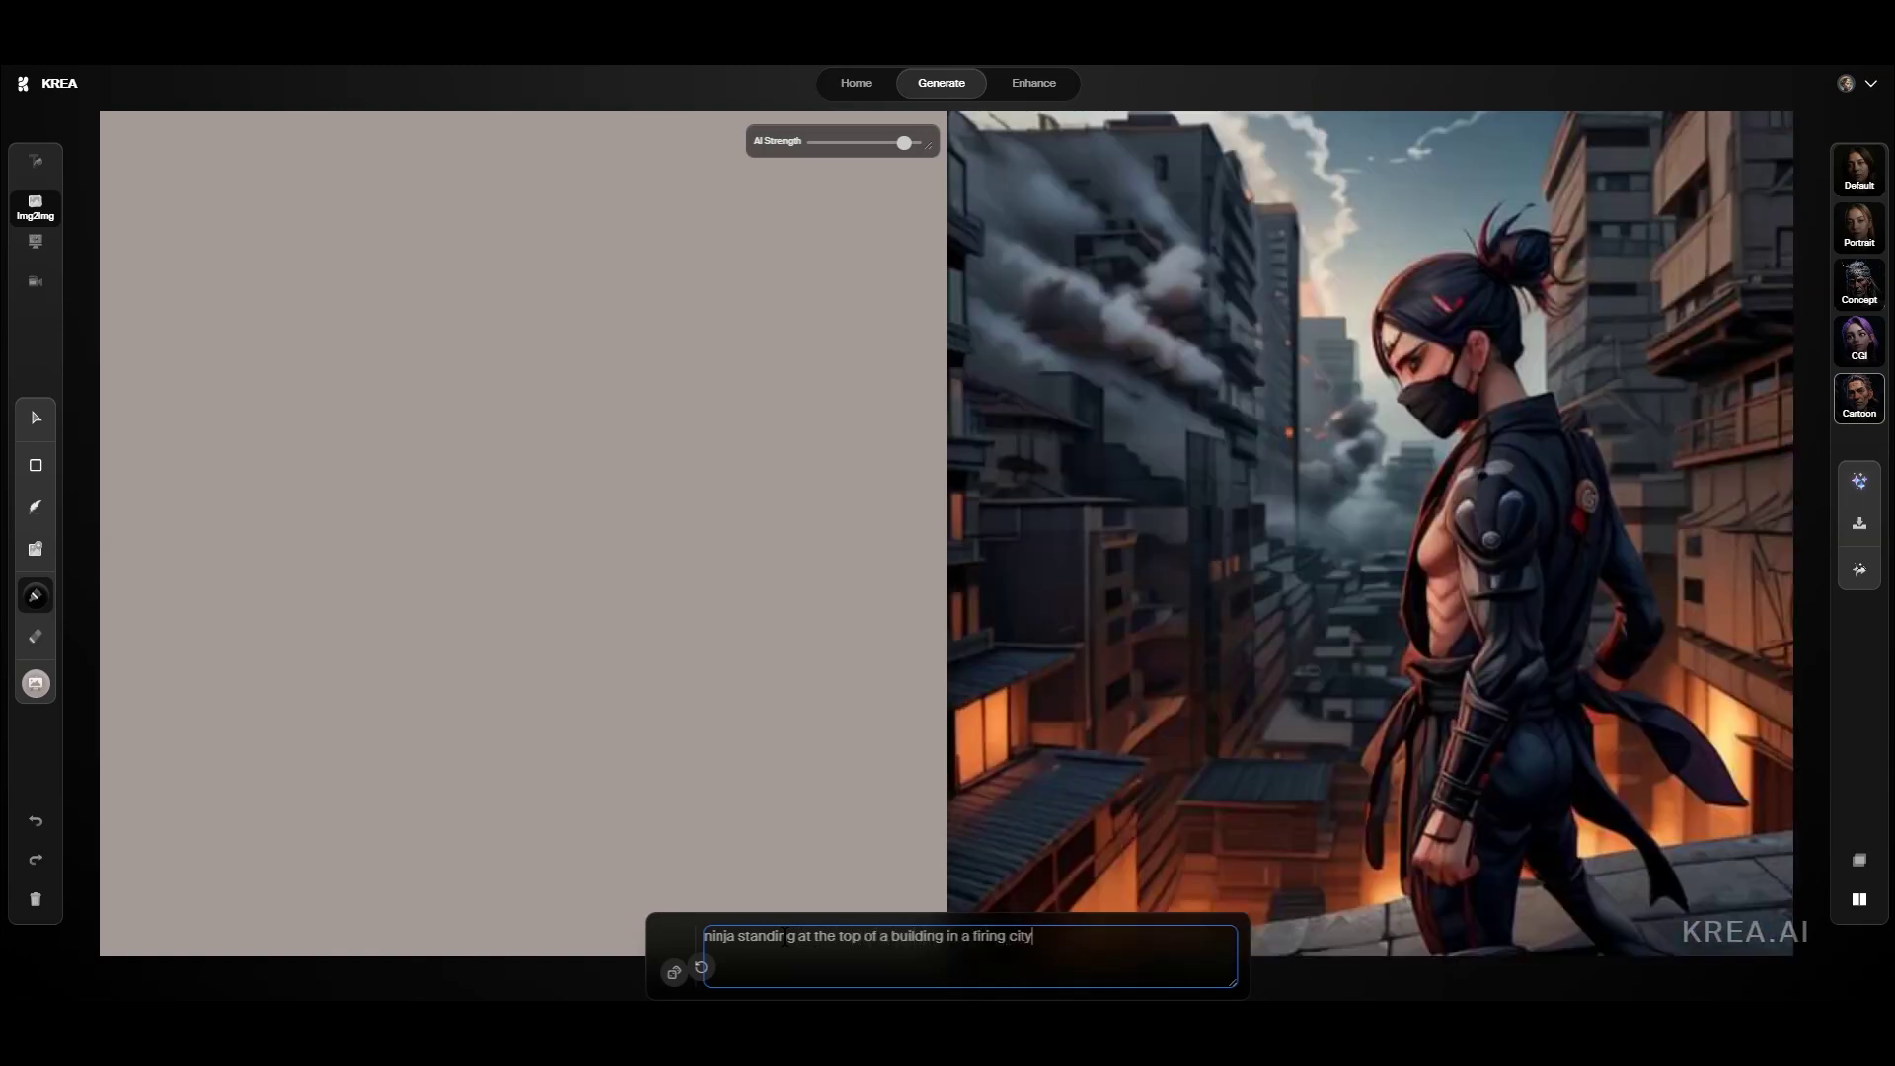
Draw a wide rectangle across the canvas top and colour it blue as the sky
{"action": "left_click", "coordinate": [36, 465]}
{"action": "left_click_drag", "start_coordinate": [101, 112], "coordinate": [946, 350]}
{"action": "left_click", "coordinate": [35, 417]}
{"action": "left_click", "coordinate": [169, 501]}
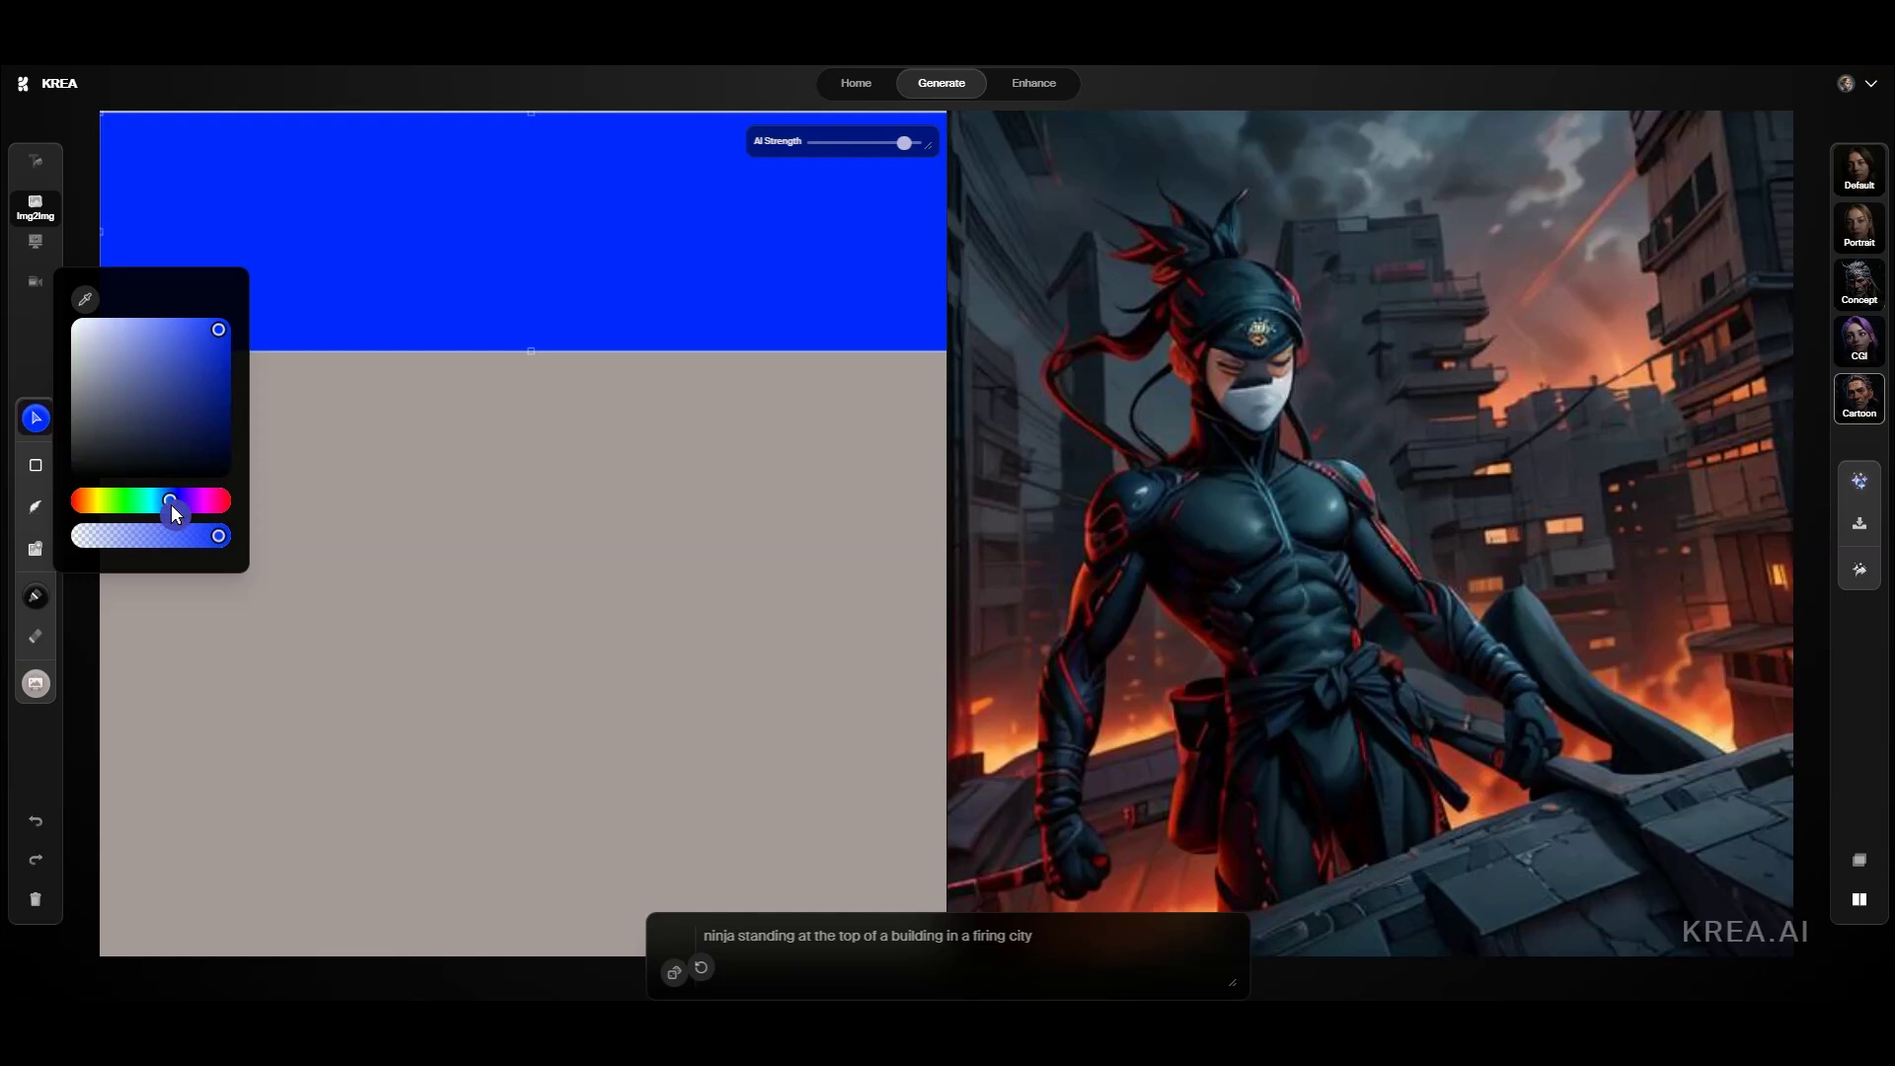
{"action": "left_click", "coordinate": [212, 332]}
Draw four black building rectangles, then reposition and resize them
{"action": "left_click", "coordinate": [35, 466]}
{"action": "left_click_drag", "start_coordinate": [462, 518], "coordinate": [643, 957]}
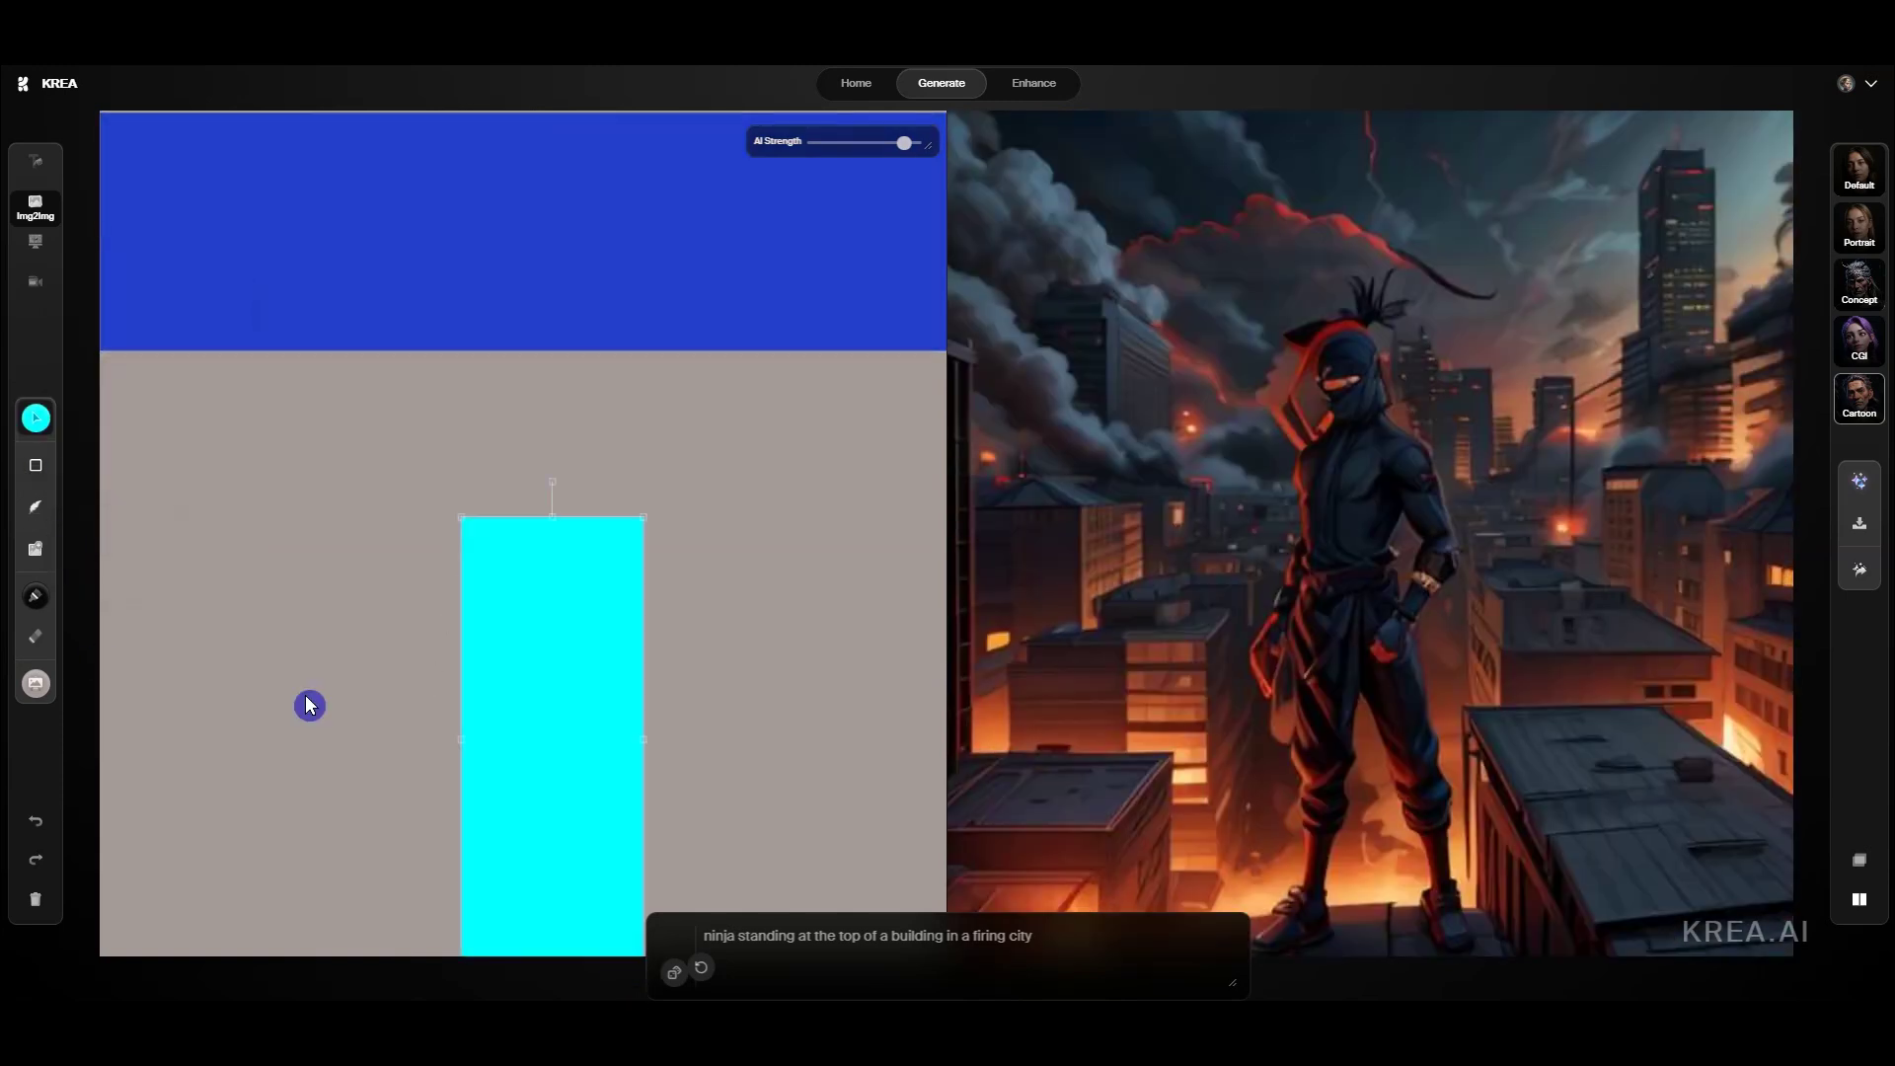
{"action": "left_click_drag", "start_coordinate": [300, 599], "coordinate": [448, 956]}
{"action": "left_click_drag", "start_coordinate": [149, 551], "coordinate": [287, 957]}
{"action": "left_click_drag", "start_coordinate": [728, 556], "coordinate": [860, 913]}
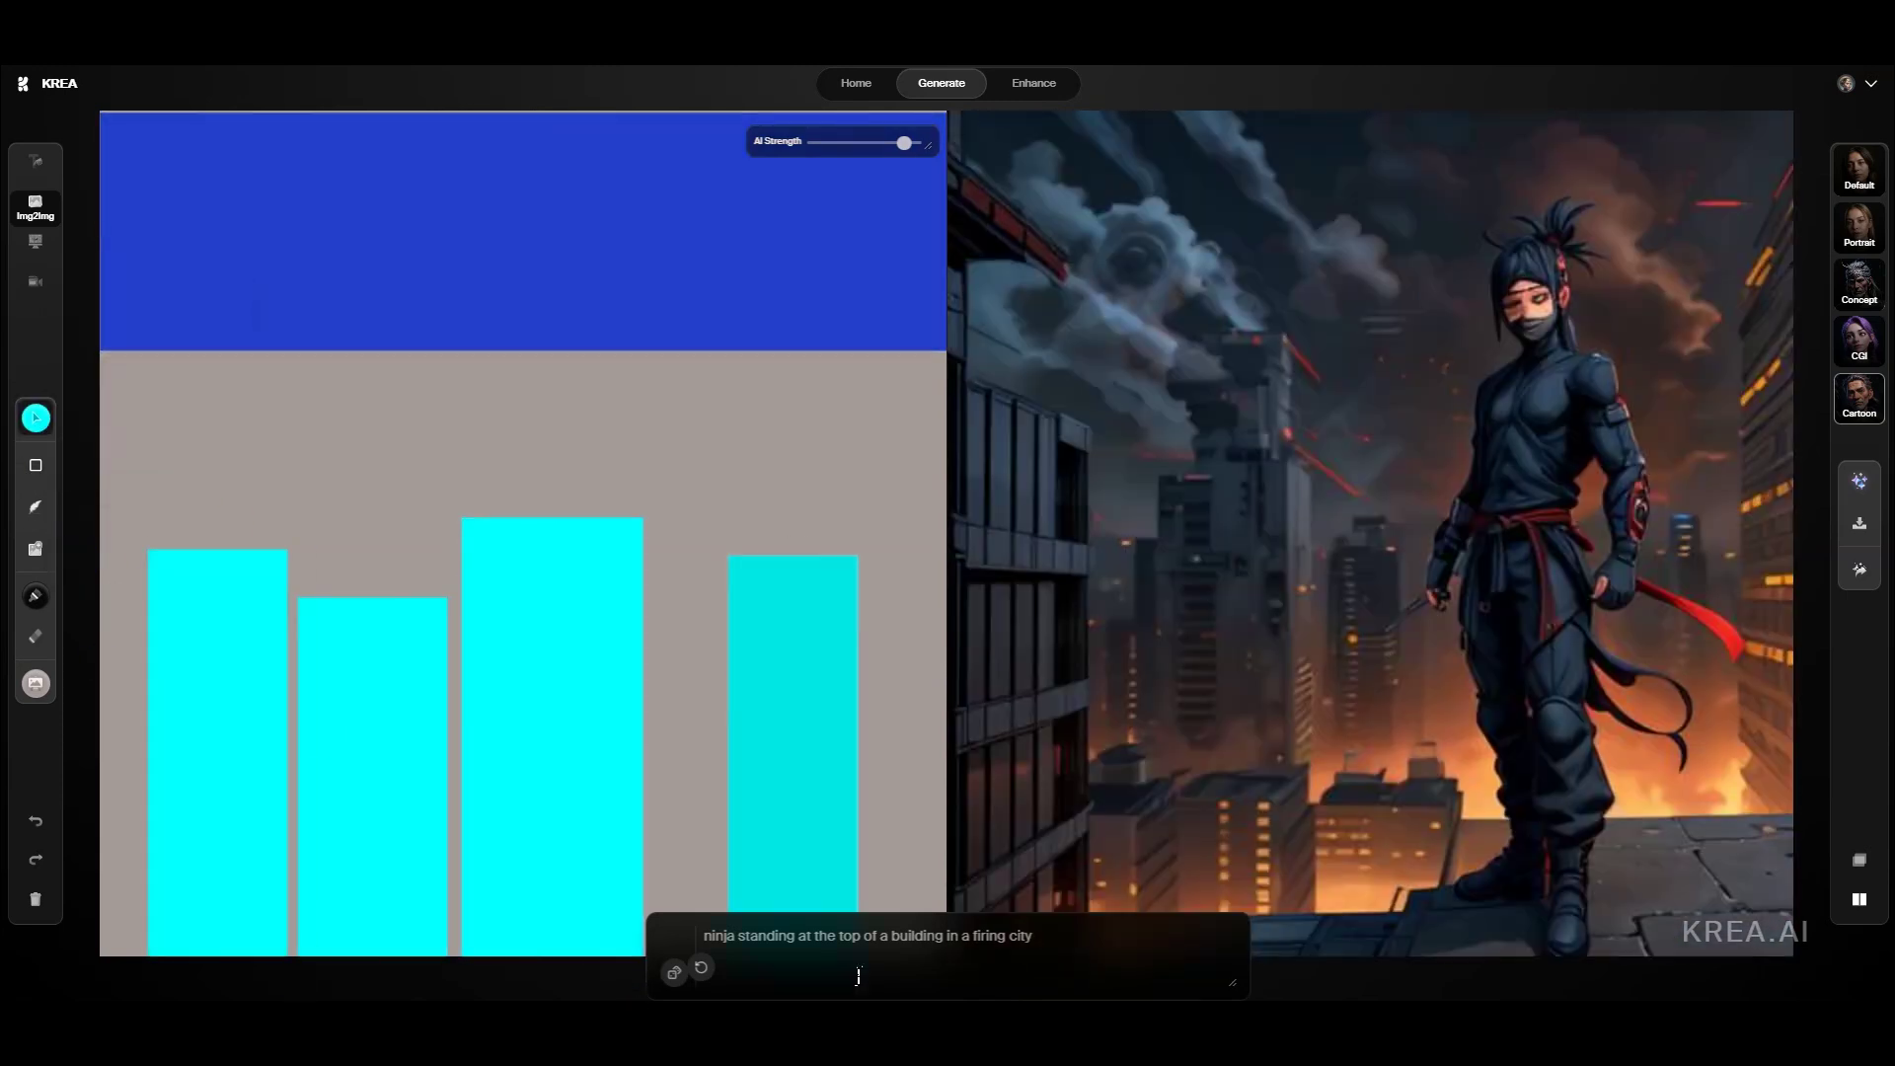
{"action": "left_click", "coordinate": [752, 710]}
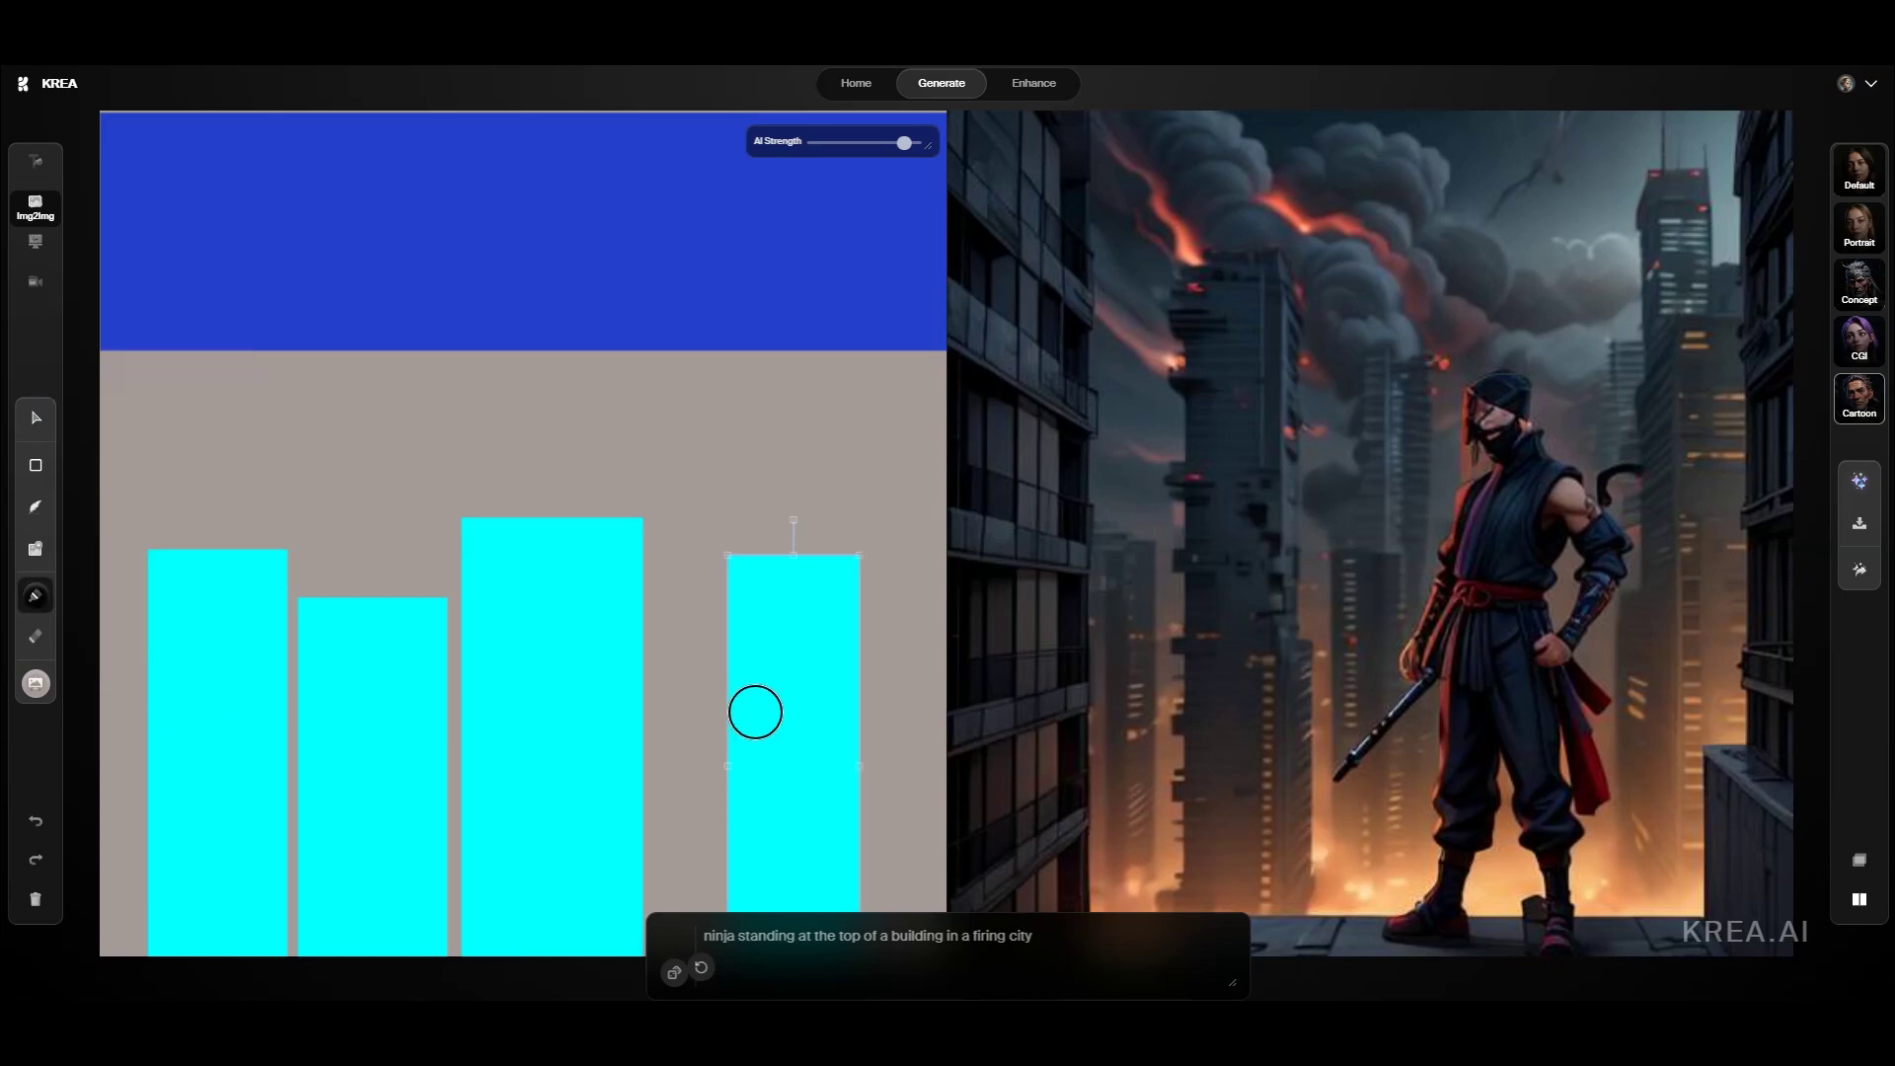
{"action": "left_click", "coordinate": [35, 418]}
{"action": "left_click_drag", "start_coordinate": [797, 741], "coordinate": [815, 765]}
{"action": "mouse_move", "coordinate": [555, 520]}
{"action": "left_mouse_down"}
{"action": "mouse_move", "coordinate": [576, 846]}
{"action": "mouse_move", "coordinate": [557, 845]}
{"action": "left_mouse_up"}
Paint red fire strokes along the bottom and between the buildings
{"action": "left_click", "coordinate": [36, 595]}
{"action": "left_click", "coordinate": [207, 407]}
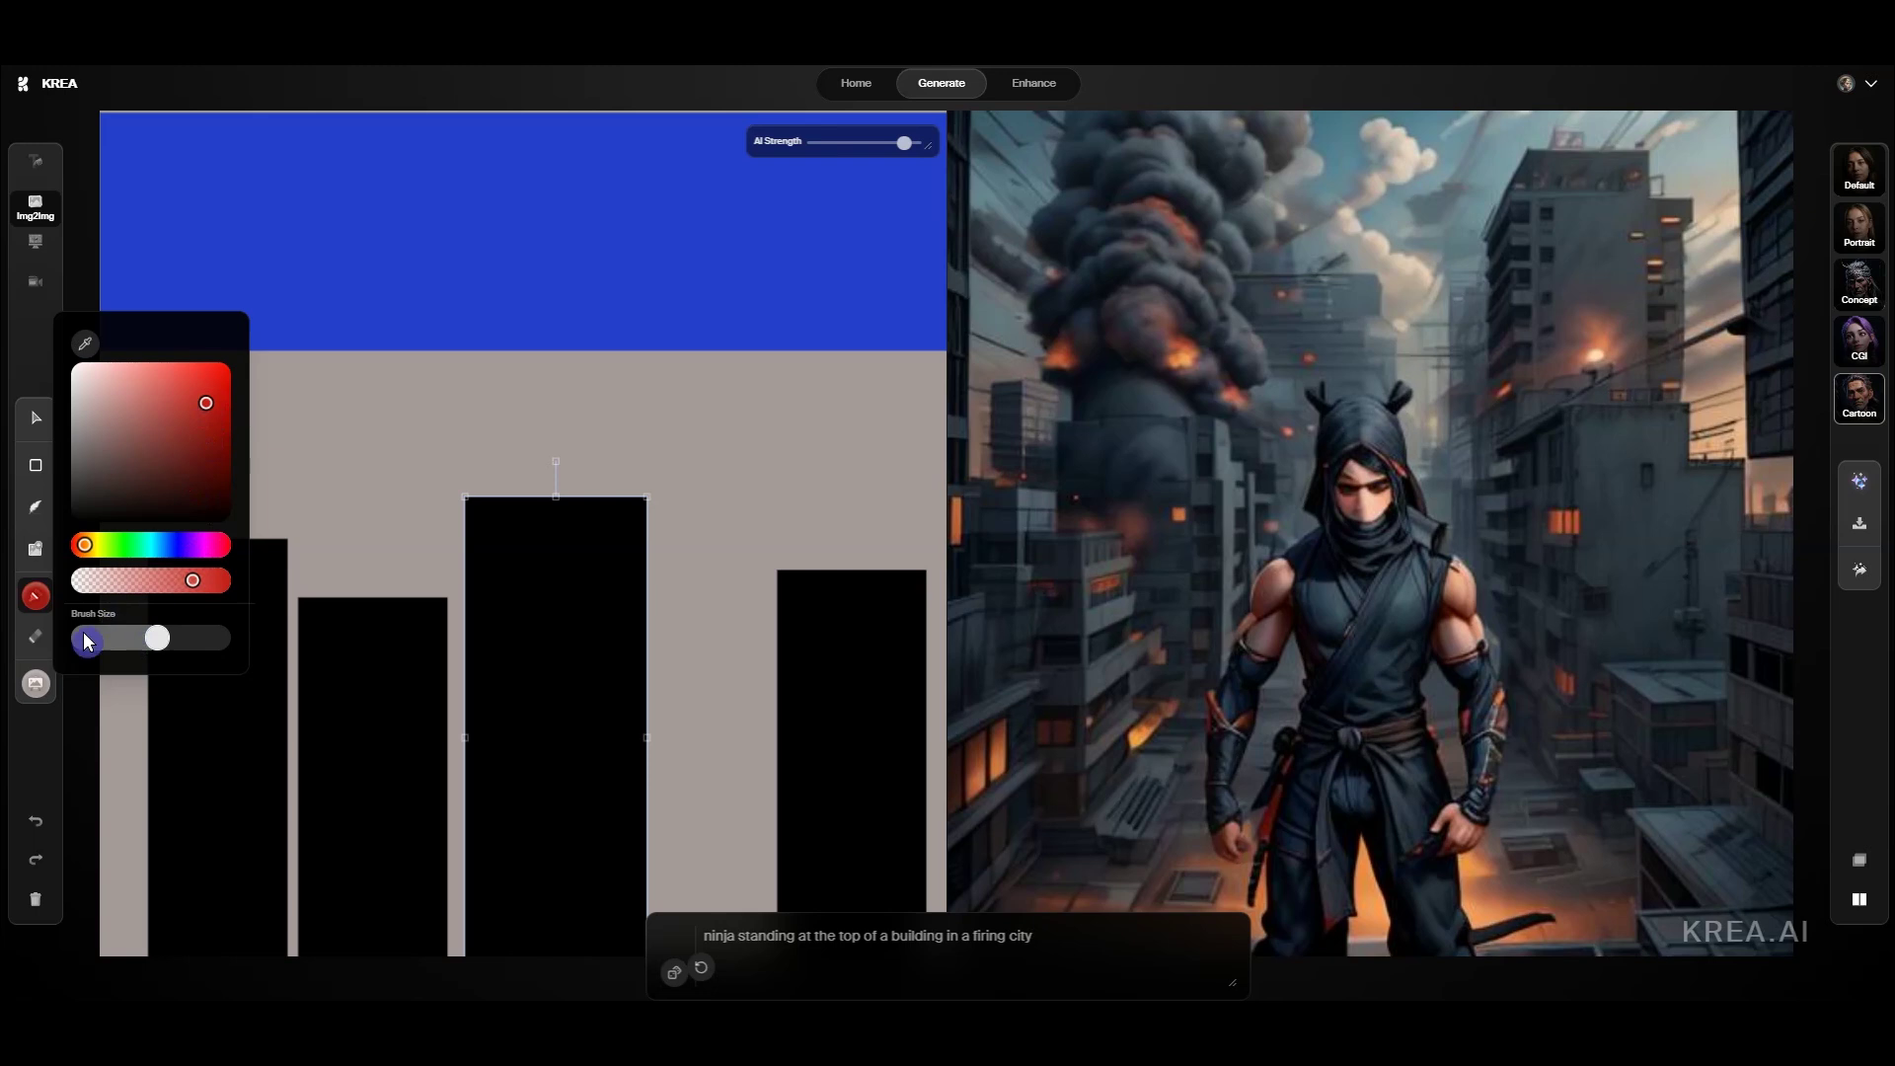
{"action": "mouse_move", "coordinate": [148, 925]}
{"action": "left_mouse_down"}
{"action": "mouse_move", "coordinate": [102, 884]}
{"action": "mouse_move", "coordinate": [126, 667]}
{"action": "left_mouse_up"}
{"action": "left_click_drag", "start_coordinate": [444, 948], "coordinate": [458, 740]}
{"action": "left_click_drag", "start_coordinate": [719, 949], "coordinate": [711, 607]}
{"action": "mouse_move", "coordinate": [911, 889]}
{"action": "left_mouse_down"}
{"action": "mouse_move", "coordinate": [677, 783]}
{"action": "mouse_move", "coordinate": [696, 541]}
{"action": "left_mouse_up"}
{"action": "left_click_drag", "start_coordinate": [297, 925], "coordinate": [278, 577]}
{"action": "left_click_drag", "start_coordinate": [113, 557], "coordinate": [126, 674]}
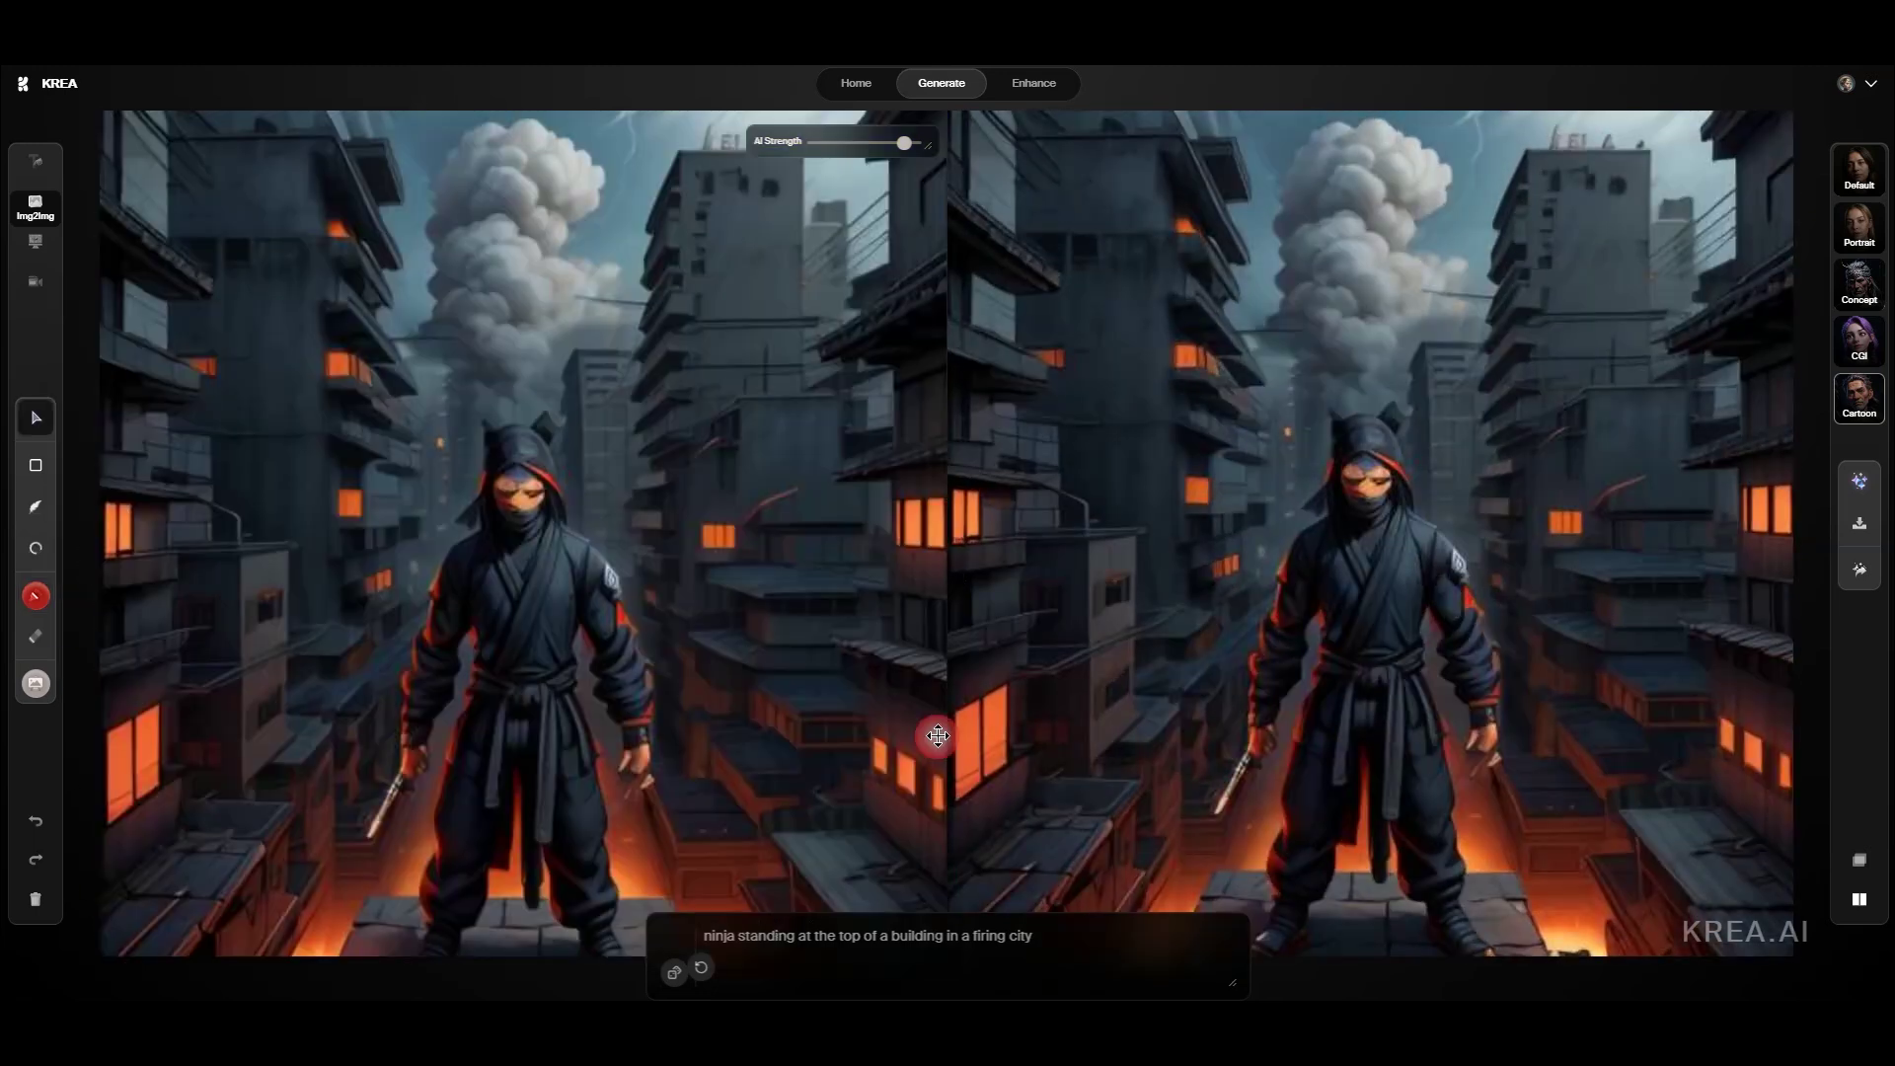
{"action": "key", "text": "v"}
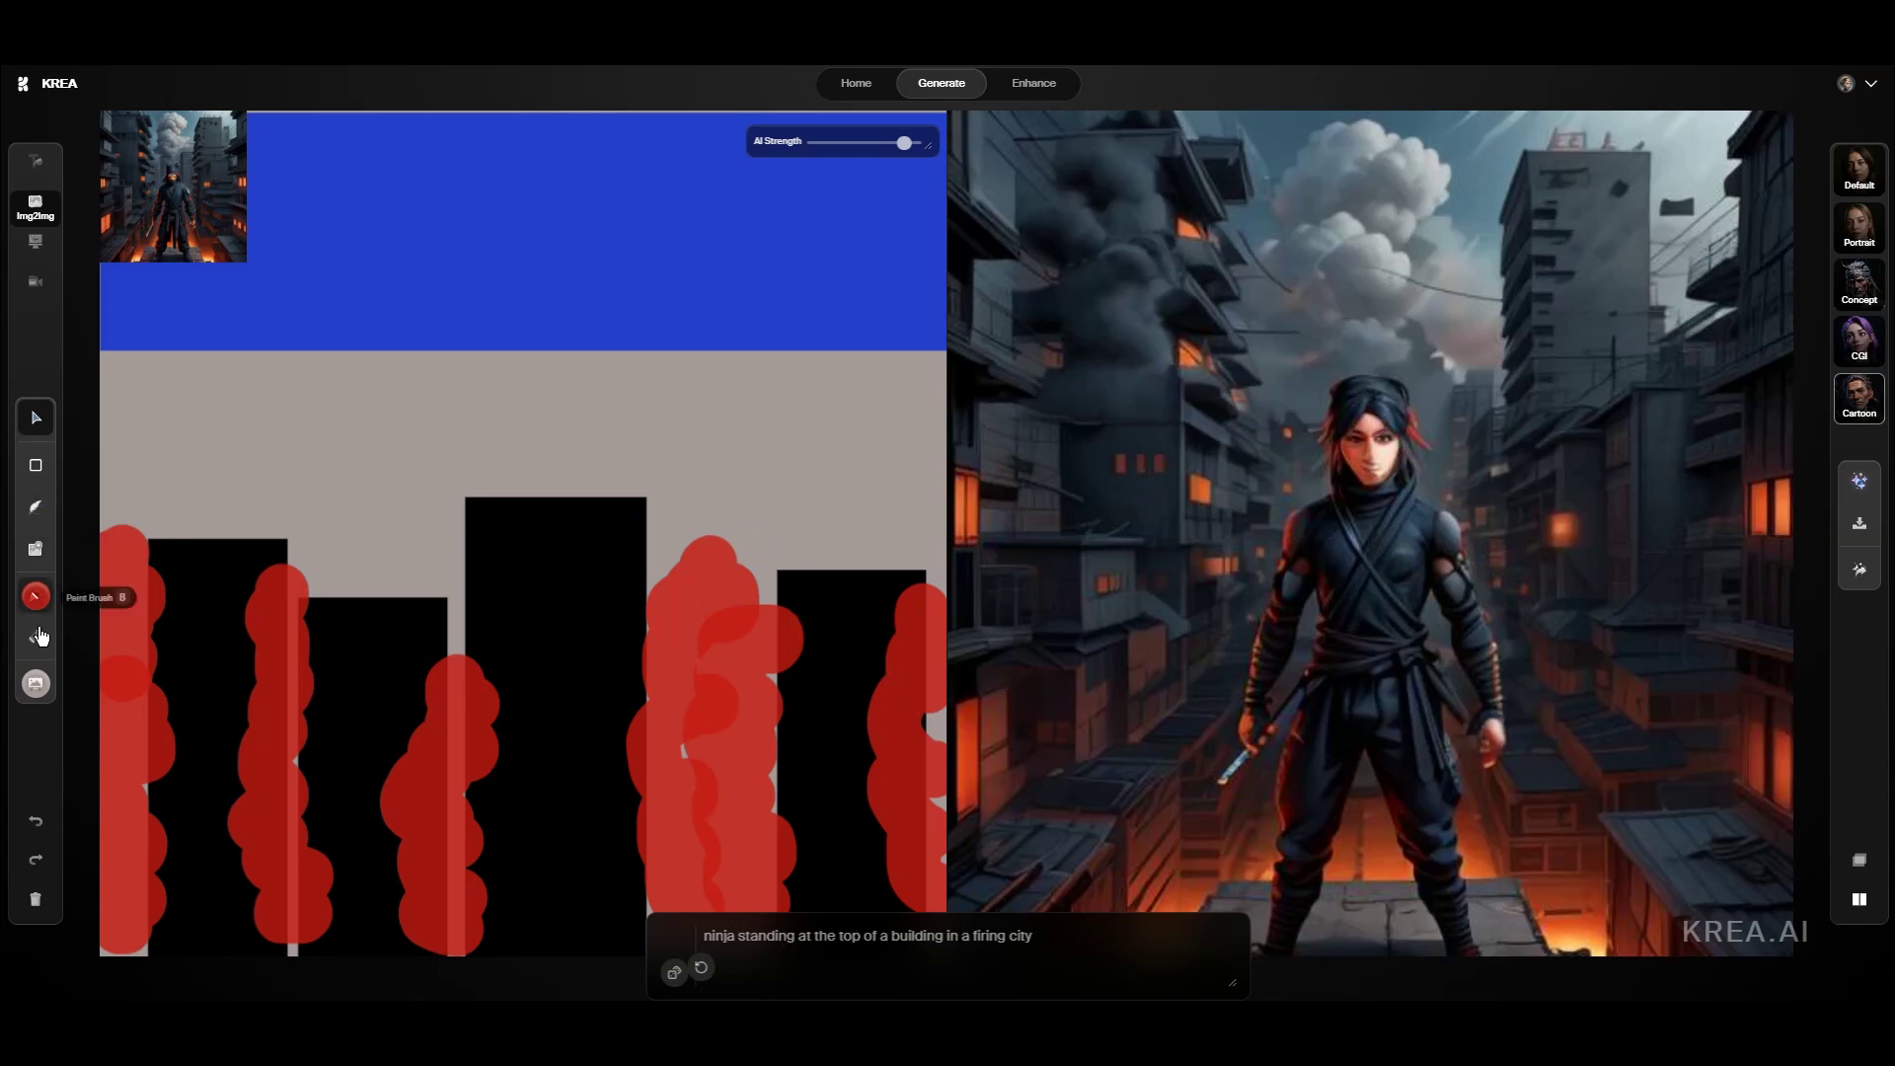
Paint white cloud blobs across the blue sky
{"action": "left_click", "coordinate": [35, 595]}
{"action": "left_click_drag", "start_coordinate": [726, 156], "coordinate": [741, 186]}
{"action": "left_click_drag", "start_coordinate": [586, 268], "coordinate": [608, 296]}
{"action": "left_click_drag", "start_coordinate": [504, 164], "coordinate": [550, 148]}
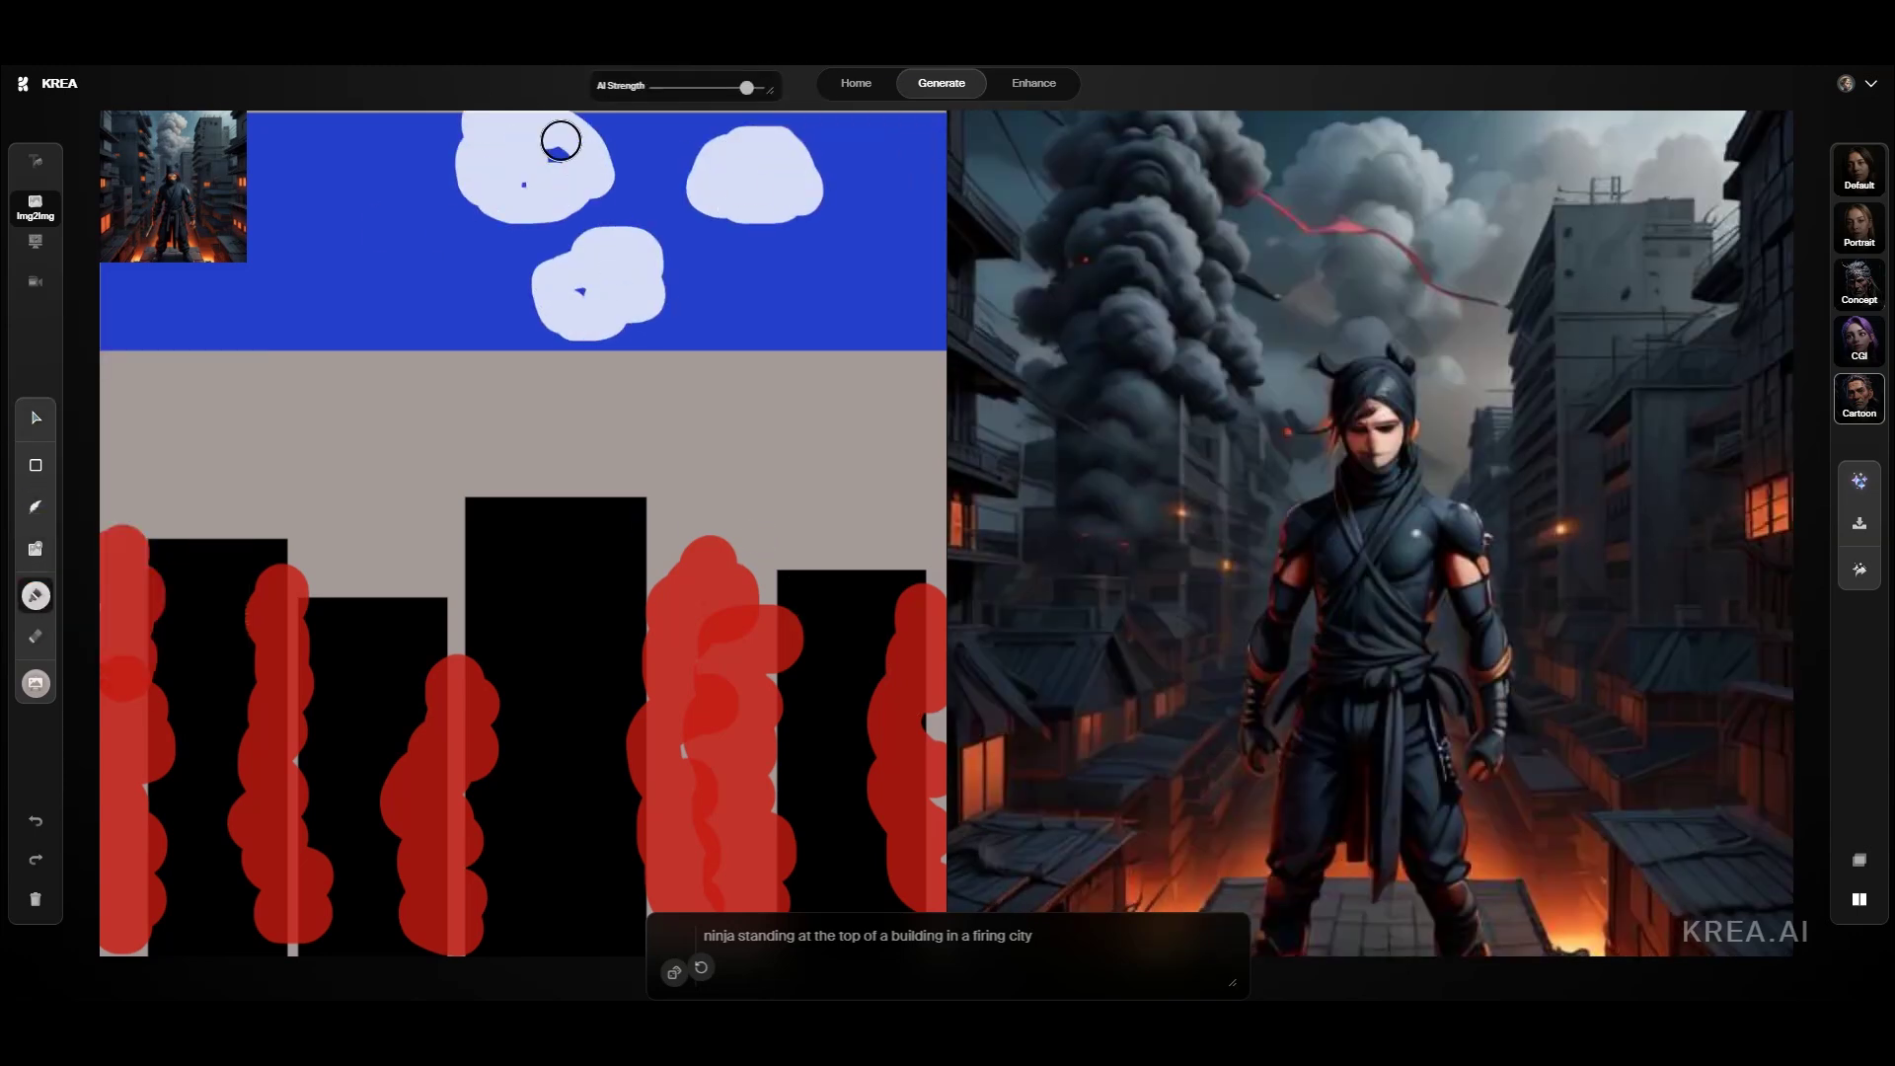
{"action": "left_click_drag", "start_coordinate": [267, 178], "coordinate": [341, 193]}
Cycle through seven variations of the ninja render
{"action": "left_click", "coordinate": [702, 970]}
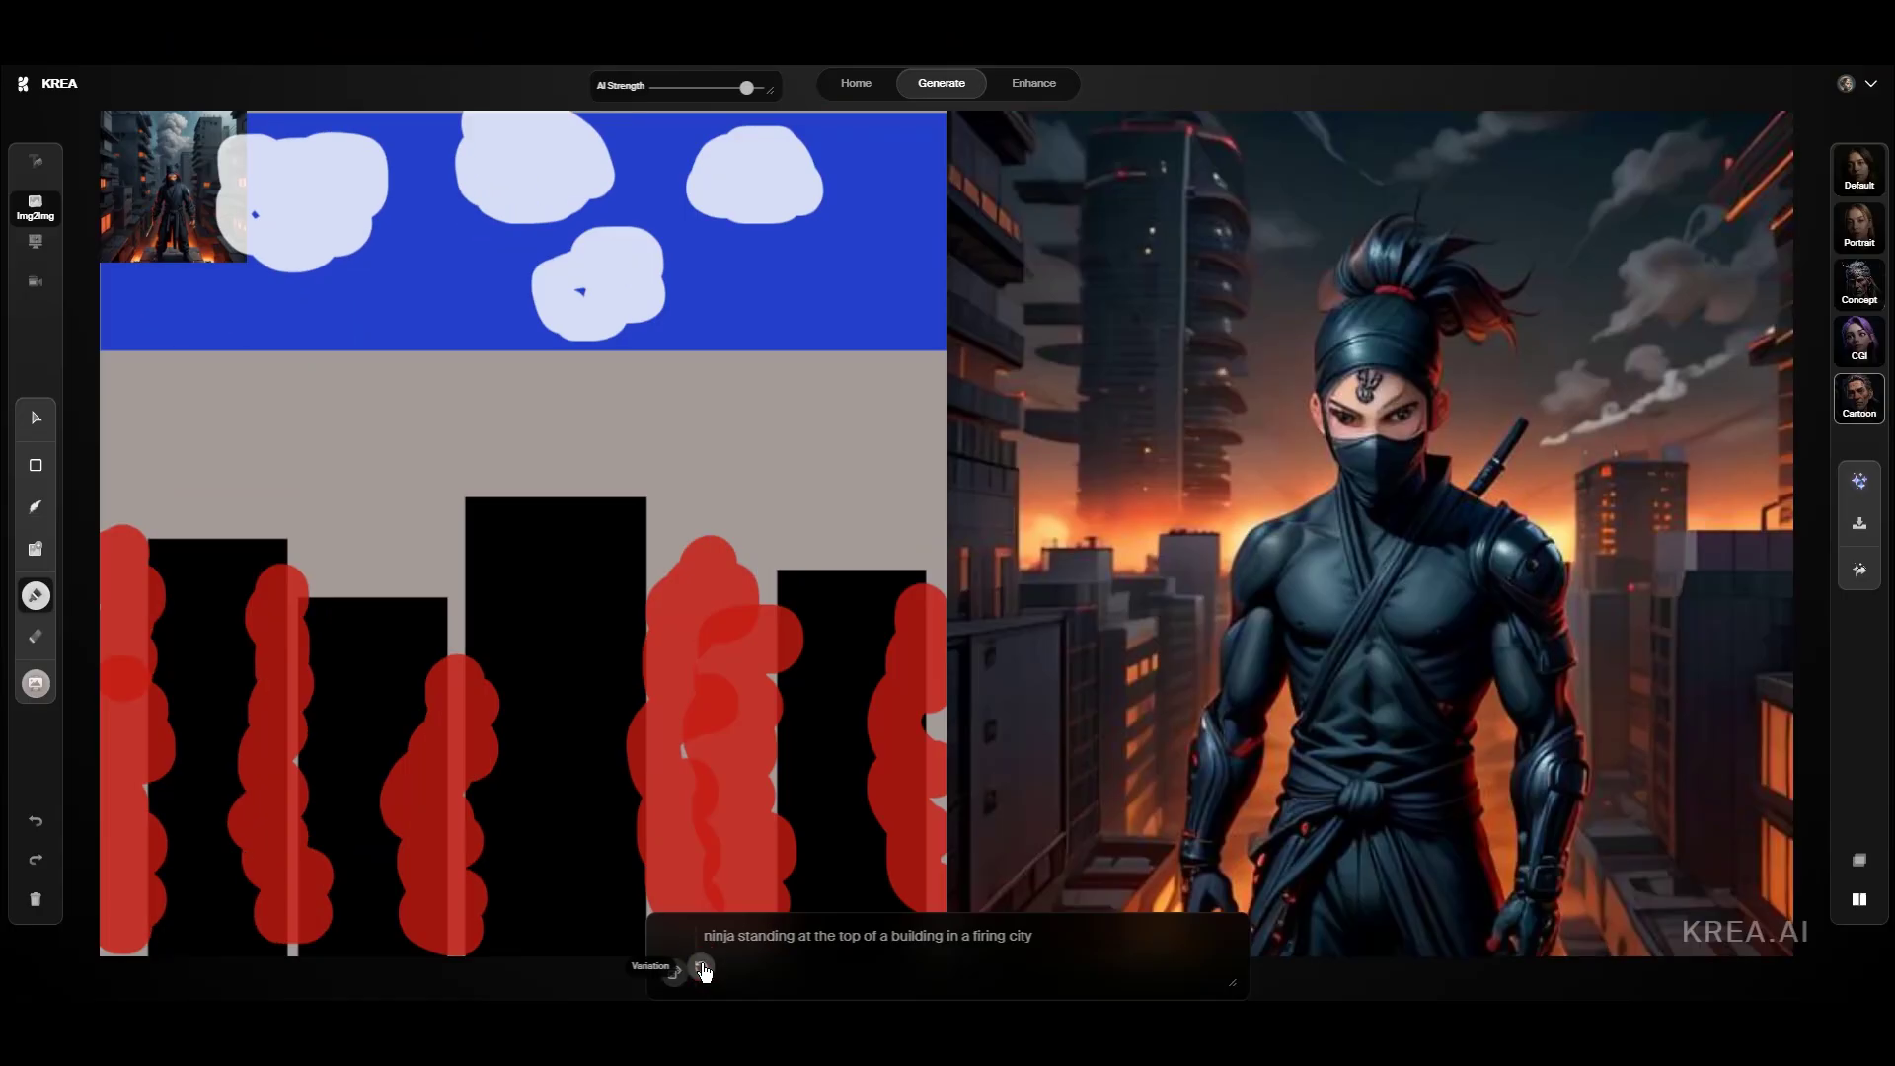
{"action": "left_click", "coordinate": [702, 970]}
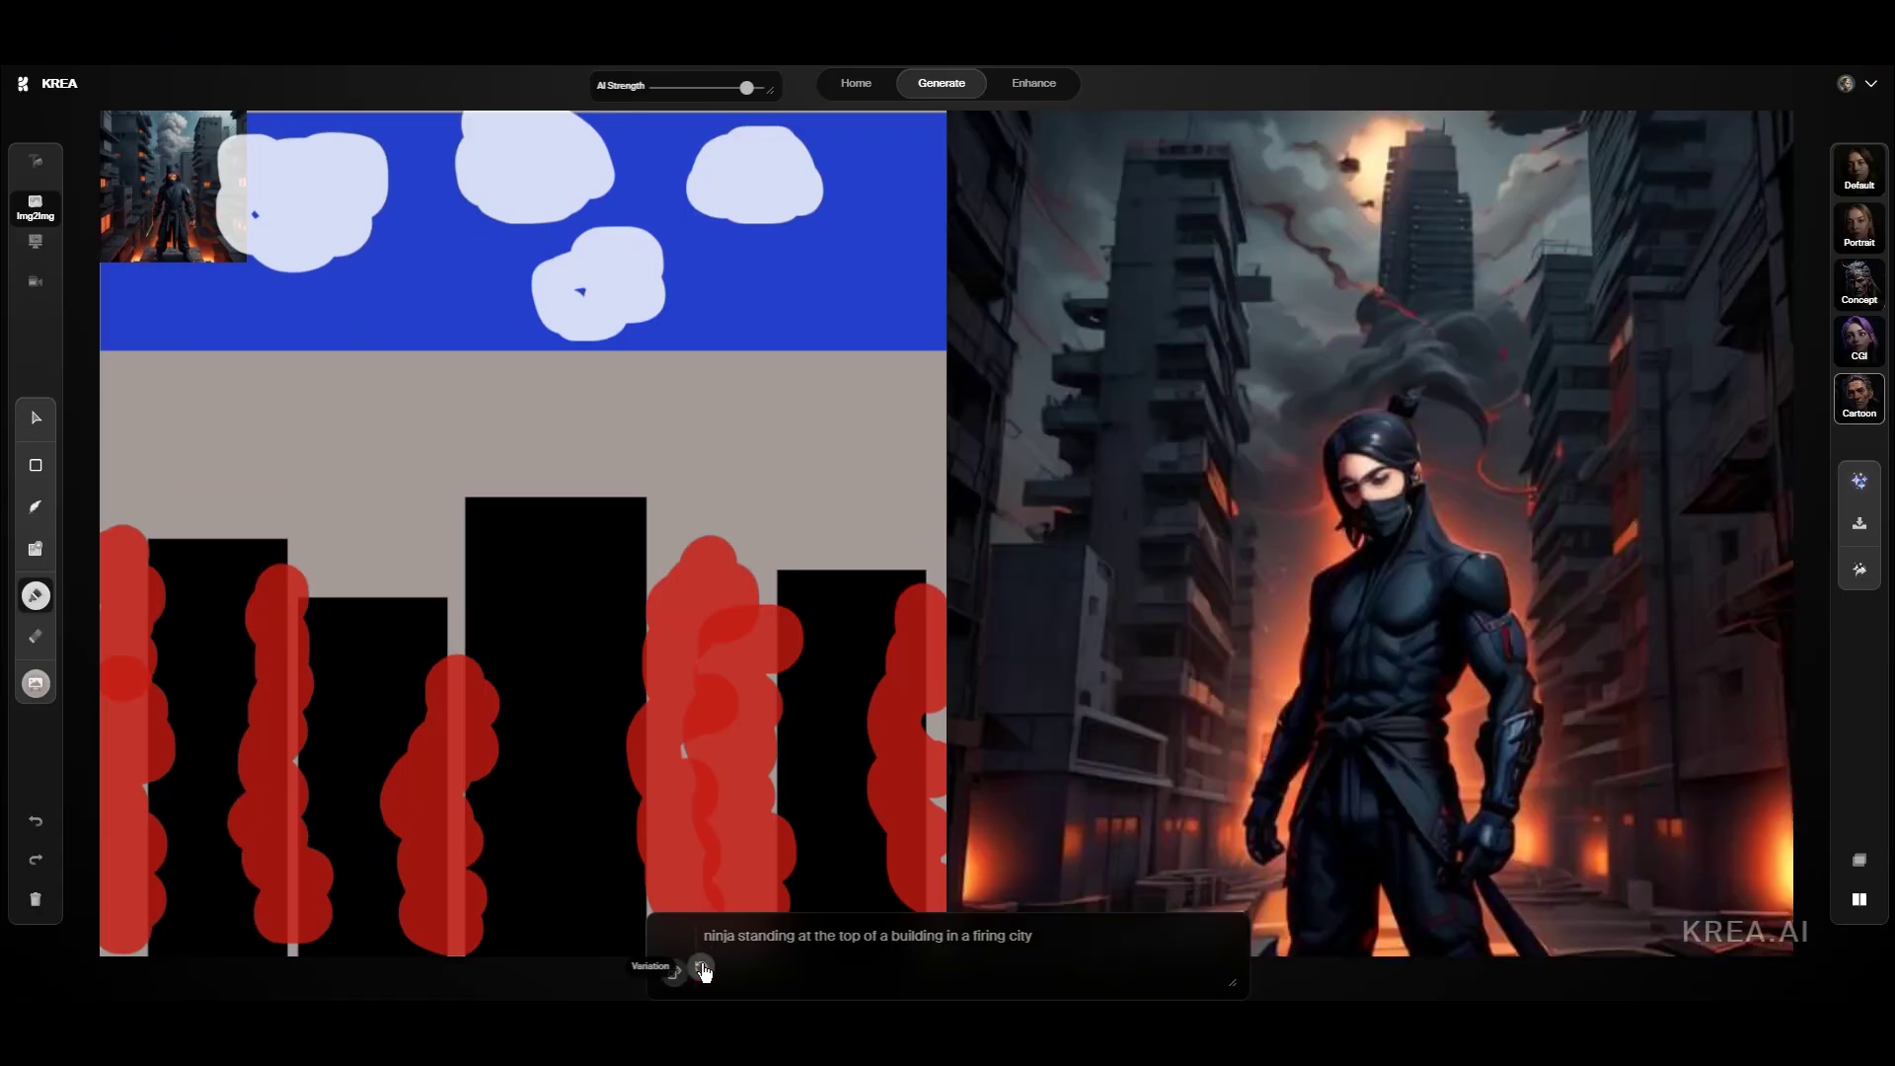
{"action": "left_click", "coordinate": [703, 970]}
{"action": "left_click", "coordinate": [702, 970]}
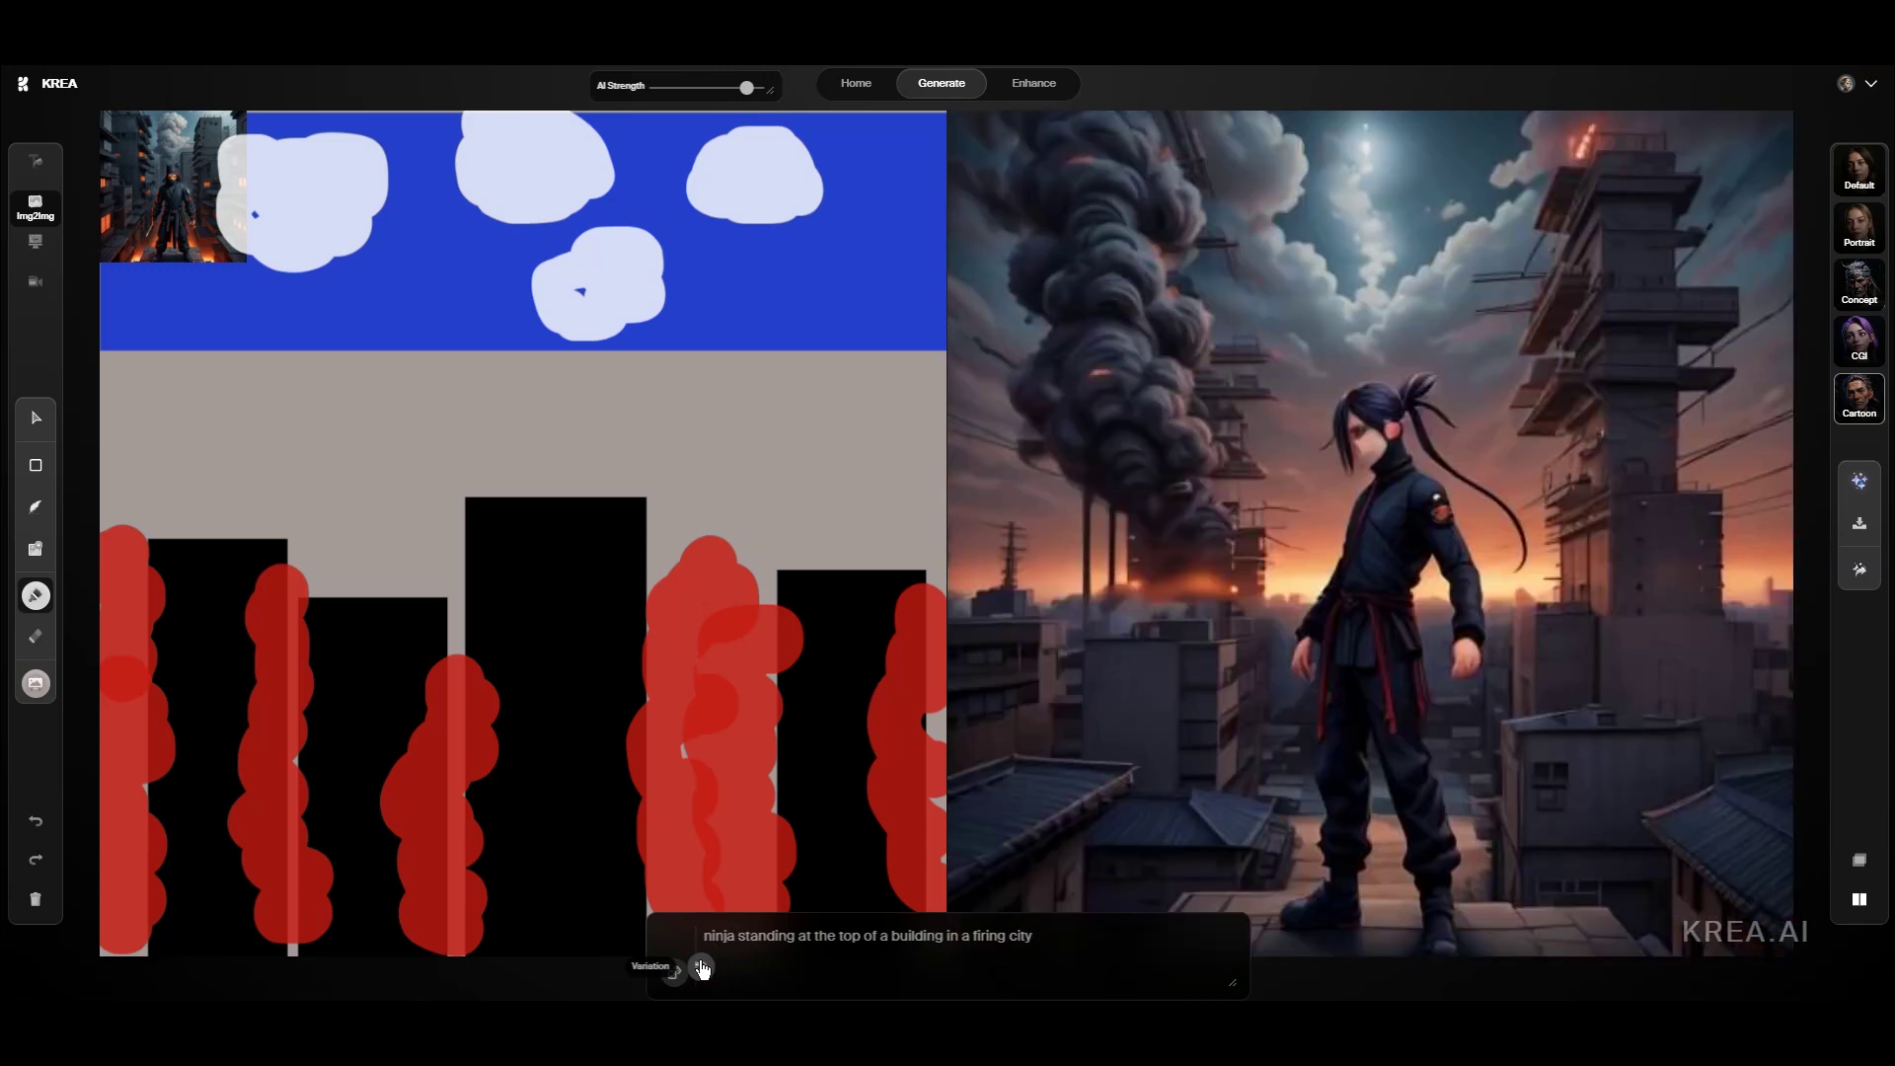
{"action": "left_click", "coordinate": [701, 970]}
{"action": "left_click", "coordinate": [702, 969]}
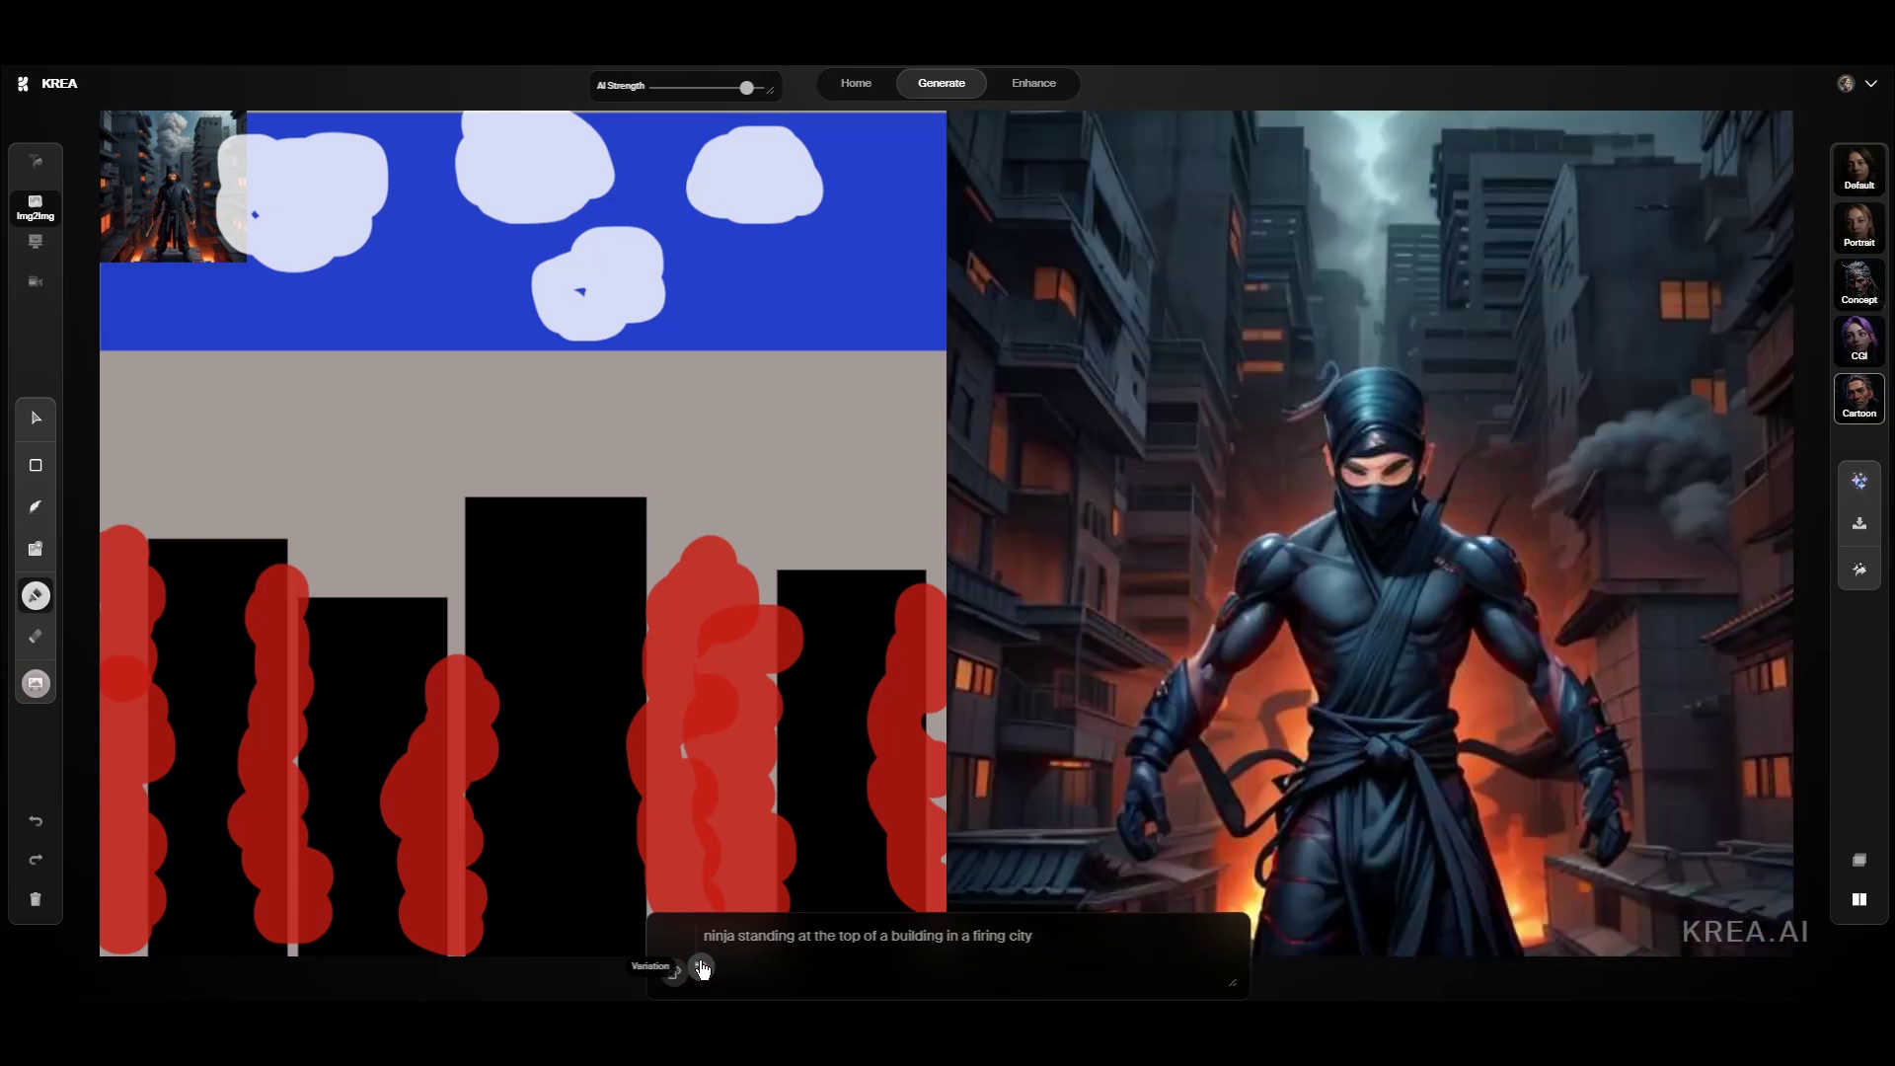
{"action": "left_click", "coordinate": [702, 971]}
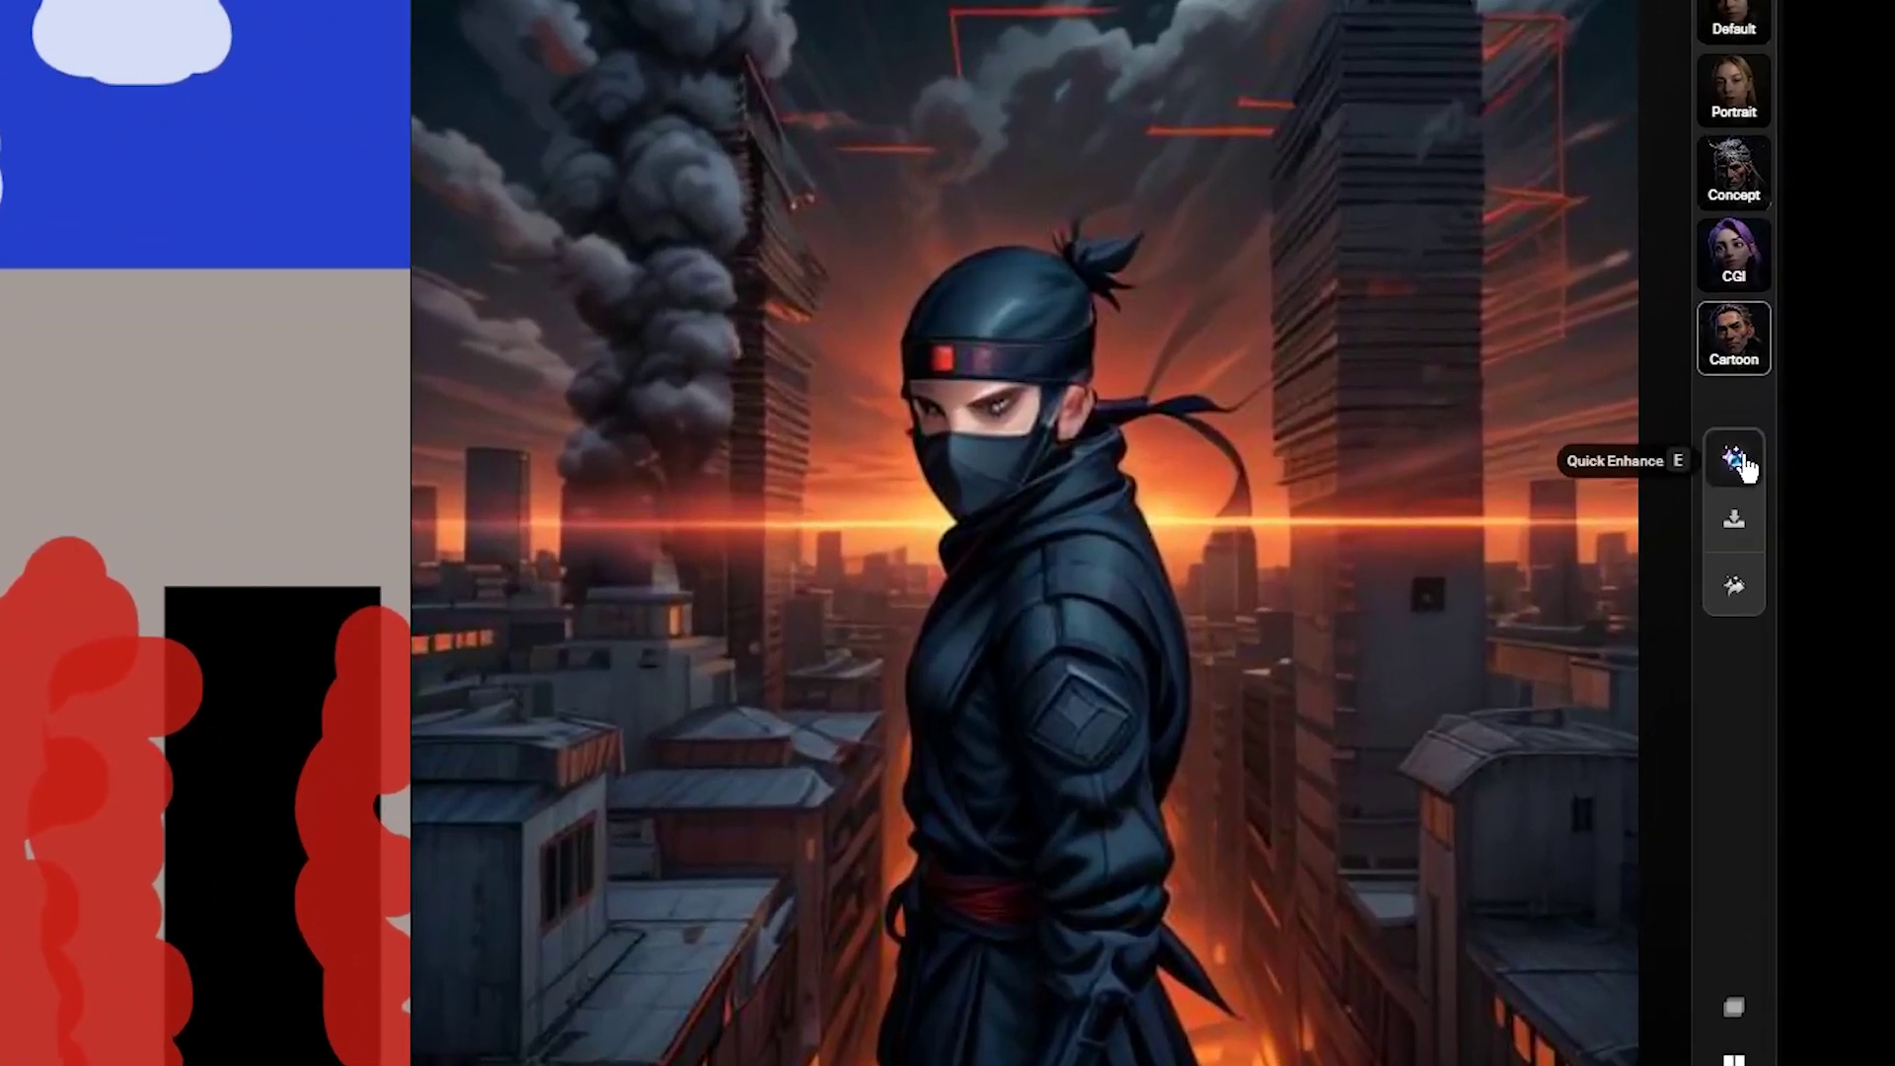
Quick-enhance the ninja render, drop it onto the canvas and start Screen2img capture
{"action": "left_click", "coordinate": [1737, 459]}
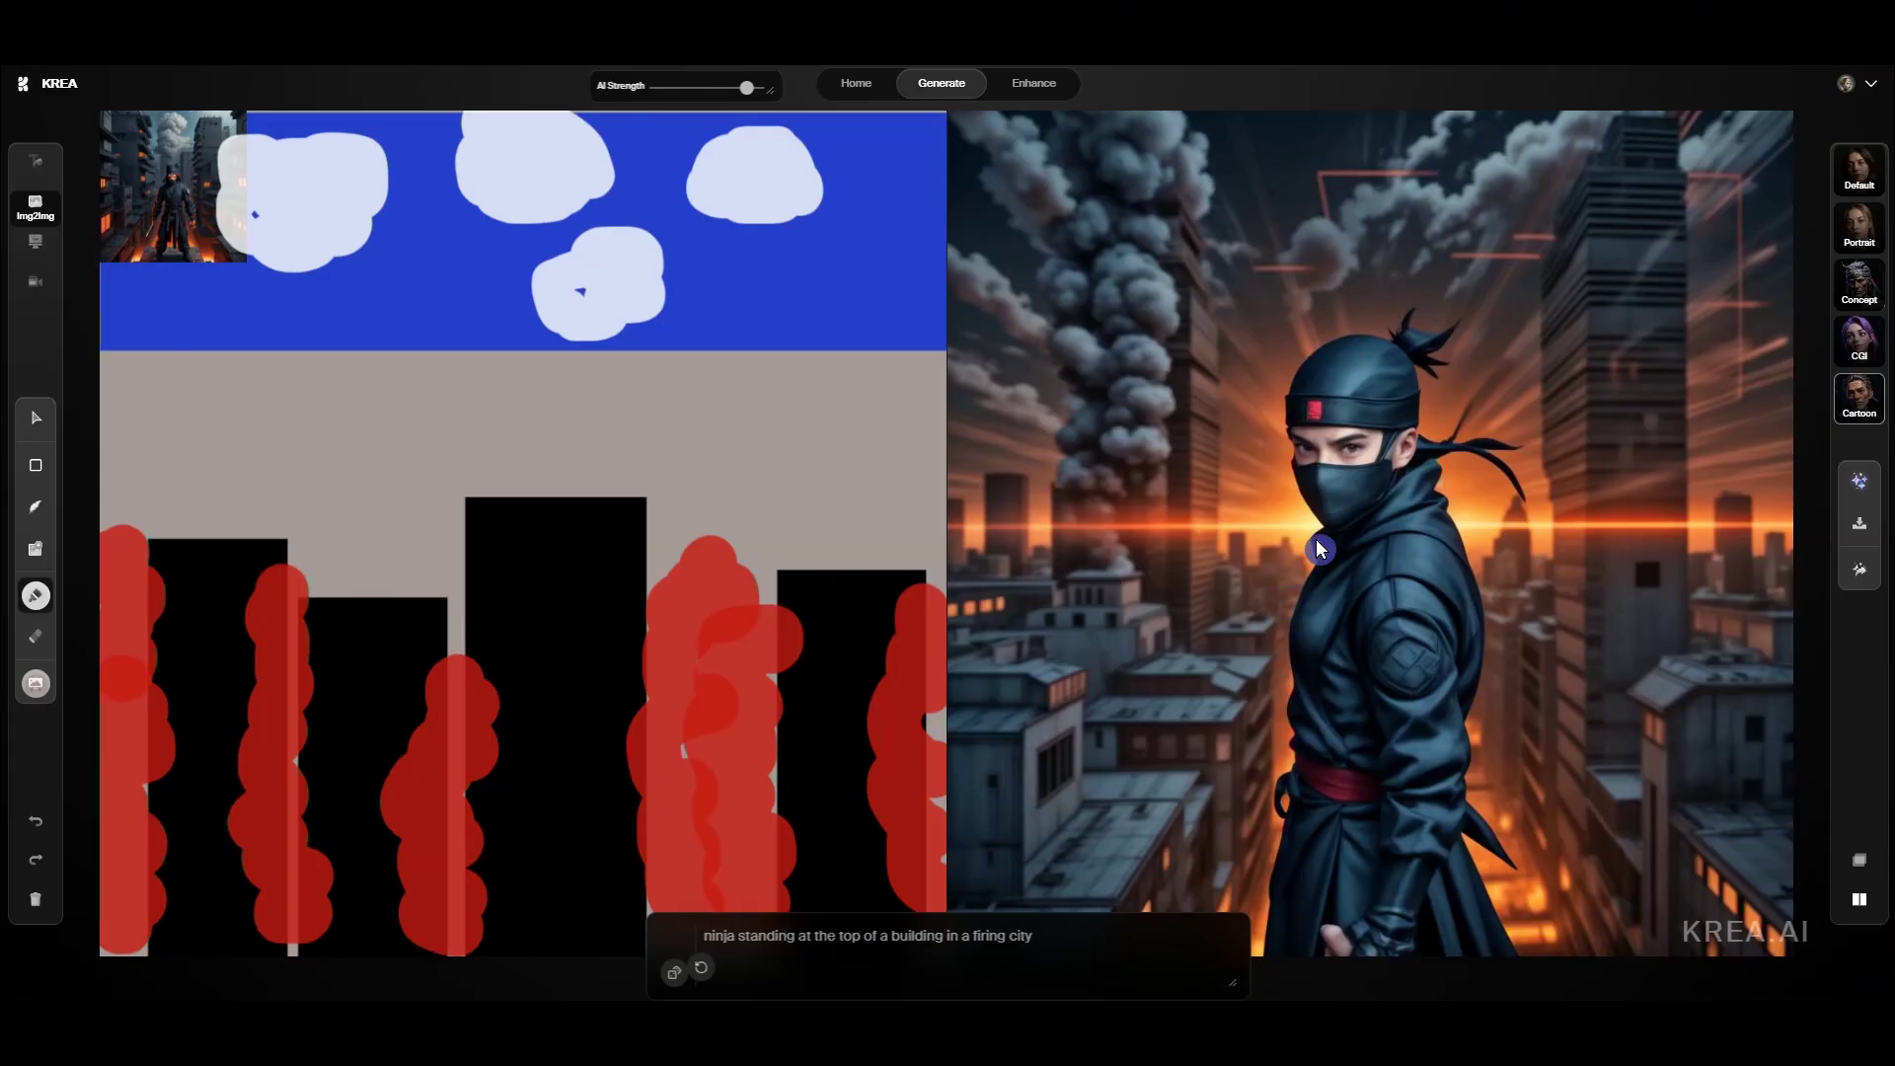
{"action": "mouse_move", "coordinate": [1314, 544]}
{"action": "left_mouse_down"}
{"action": "mouse_move", "coordinate": [1288, 566]}
{"action": "mouse_move", "coordinate": [529, 578]}
{"action": "left_mouse_up"}
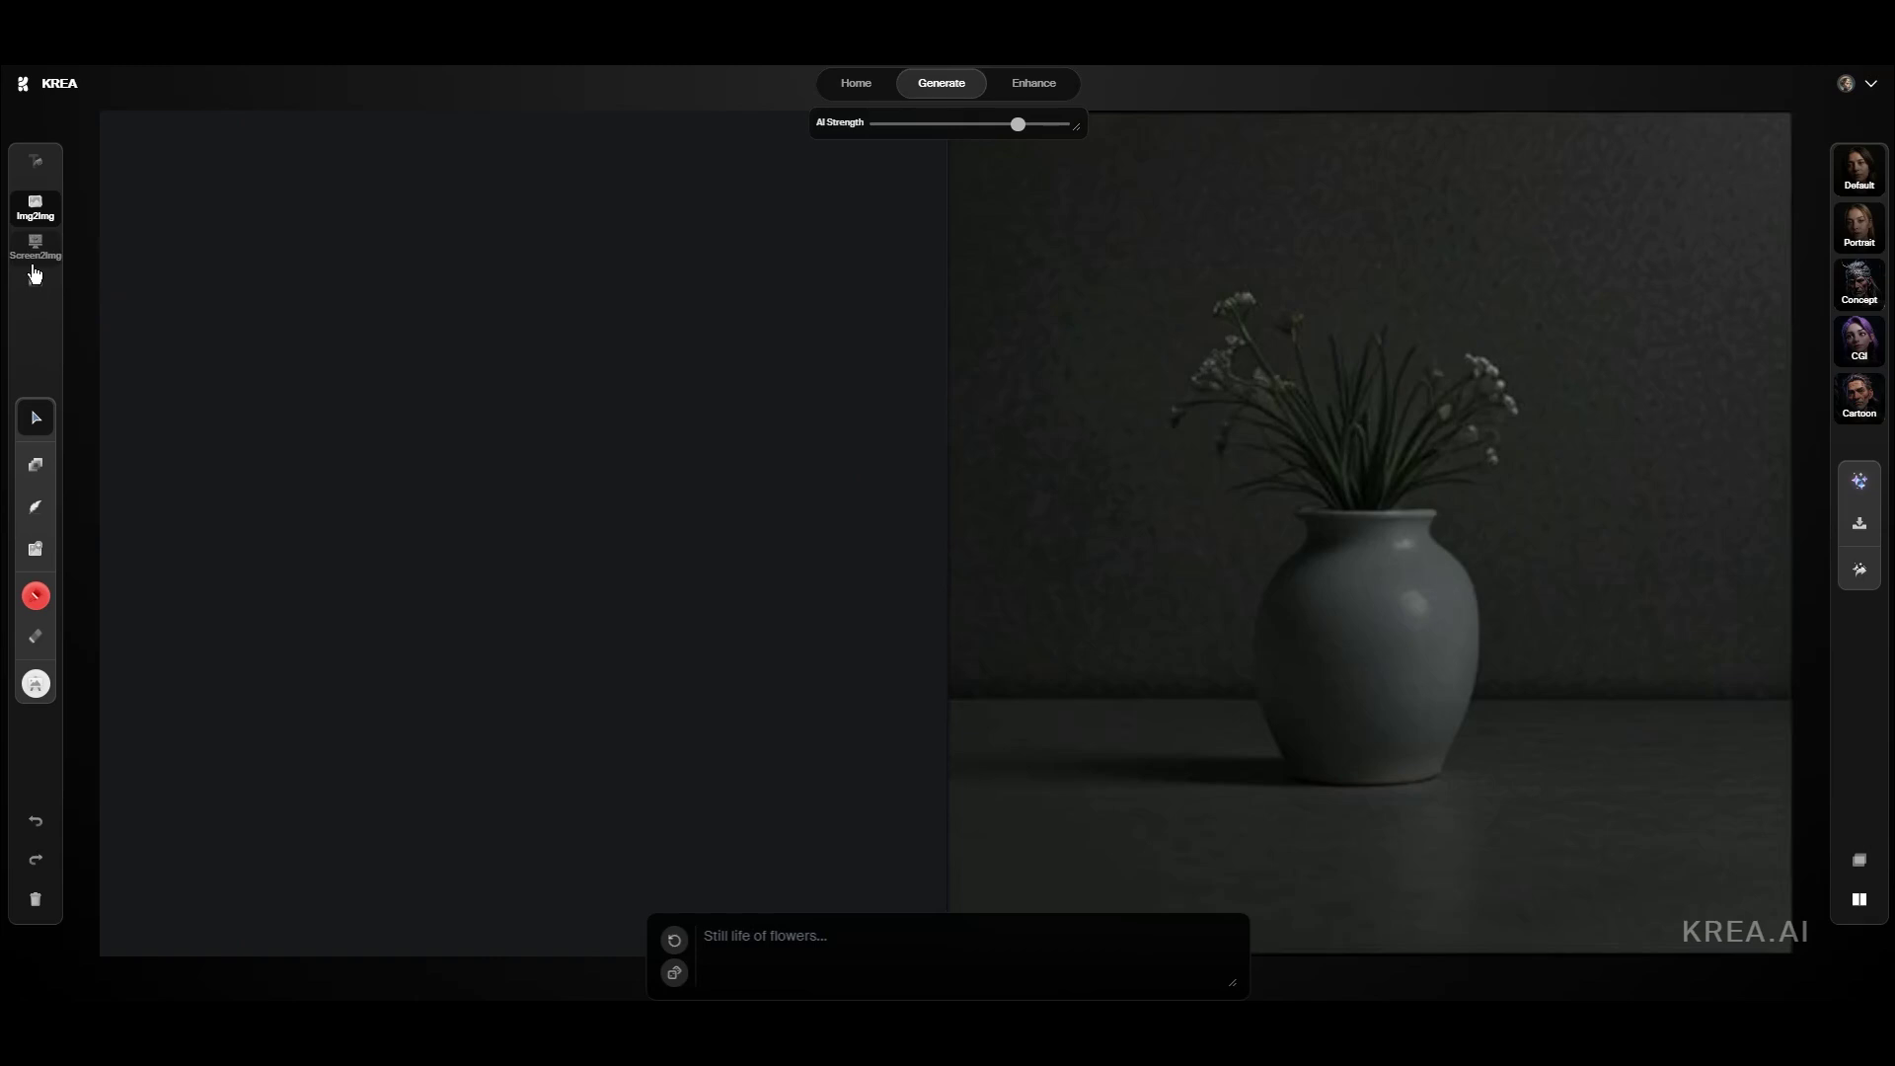
{"action": "left_click", "coordinate": [33, 275]}
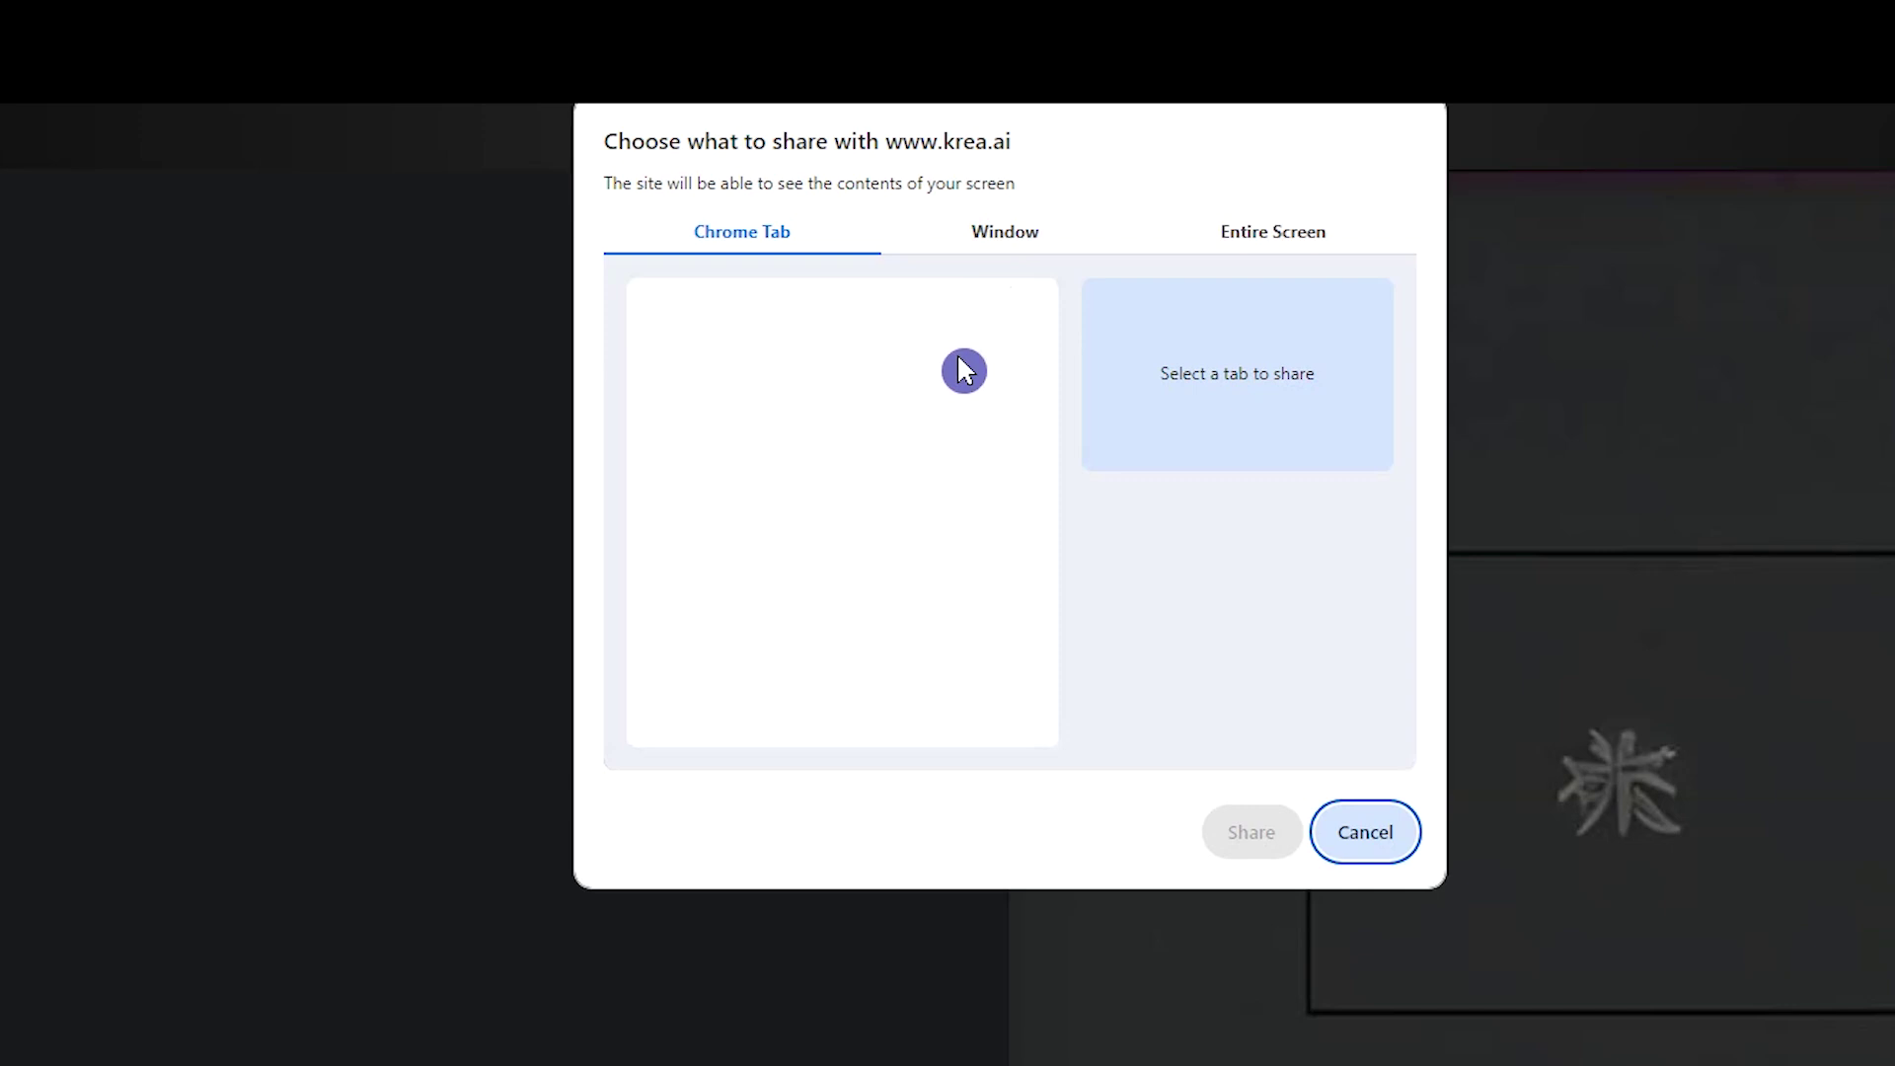
Browse the Window and Entire Screen tabs of the screen-sharing dialog
{"action": "left_click", "coordinate": [1007, 248]}
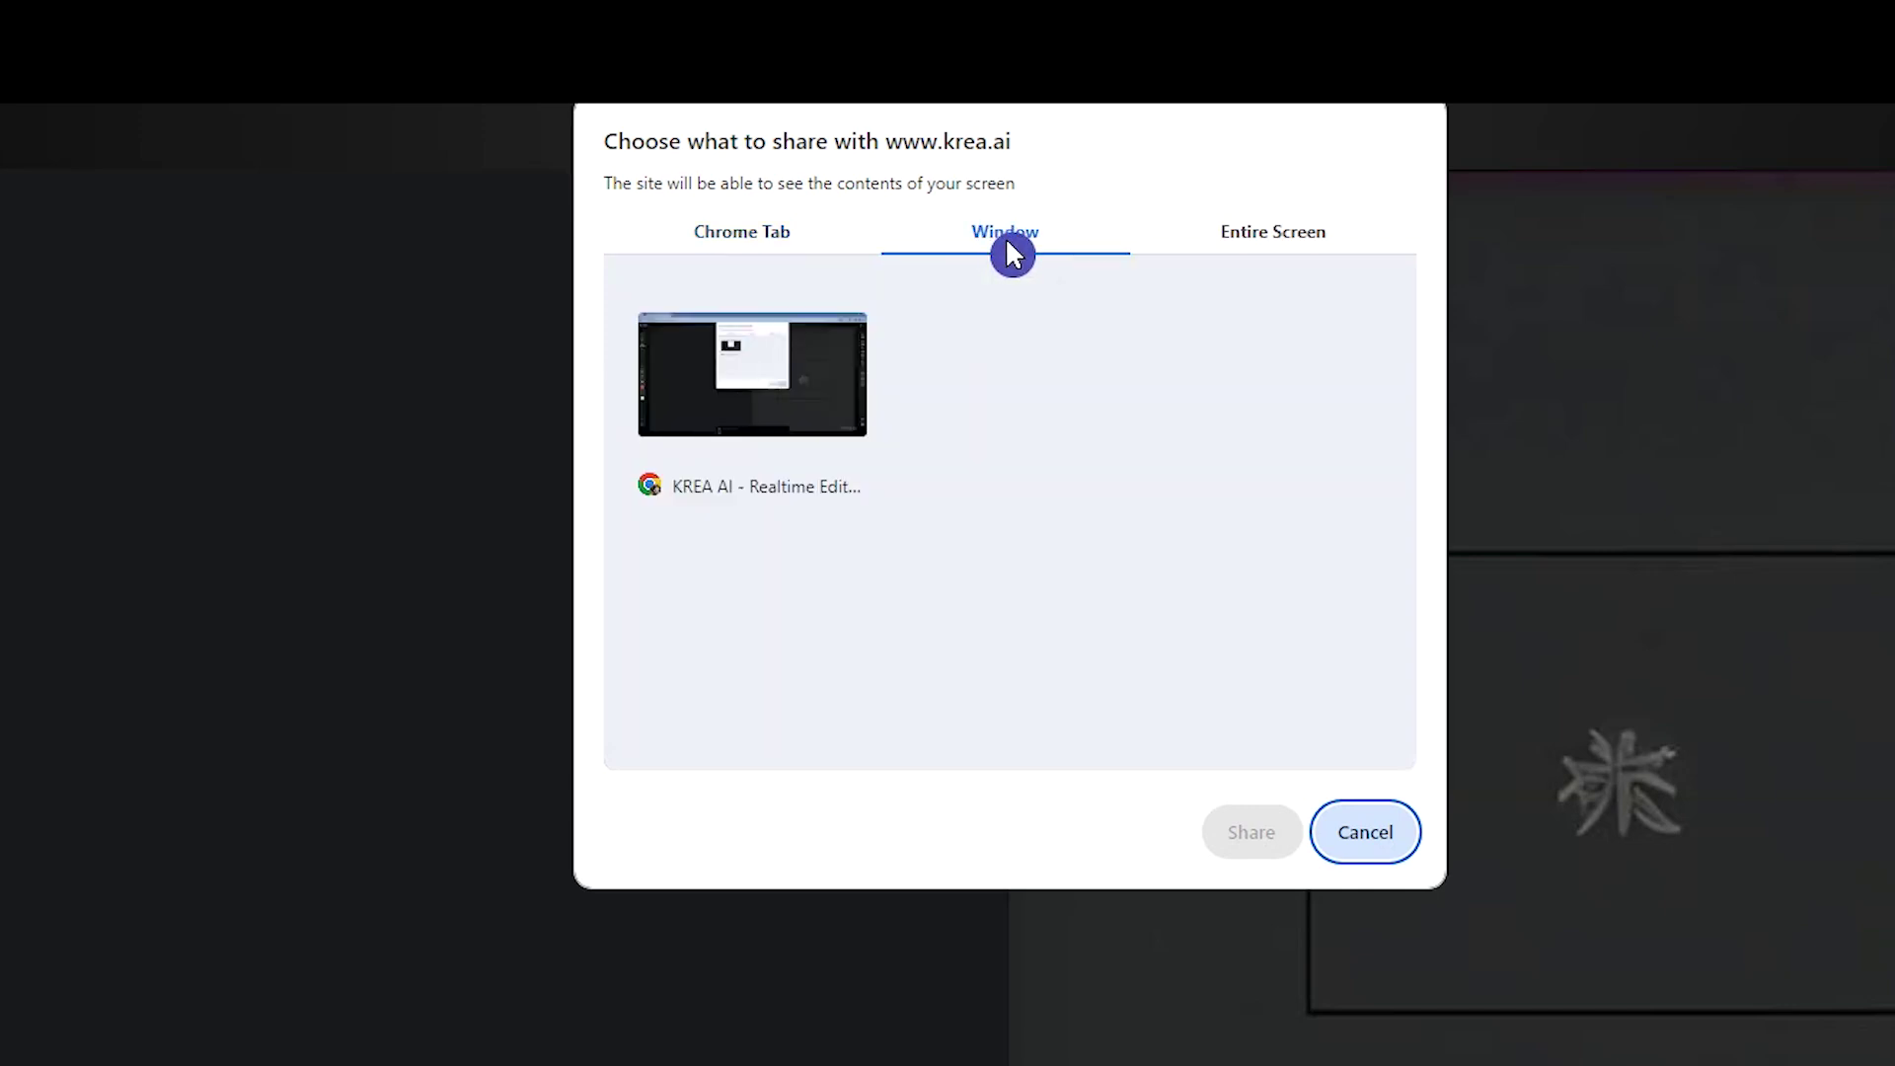
{"action": "left_click", "coordinate": [1243, 242]}
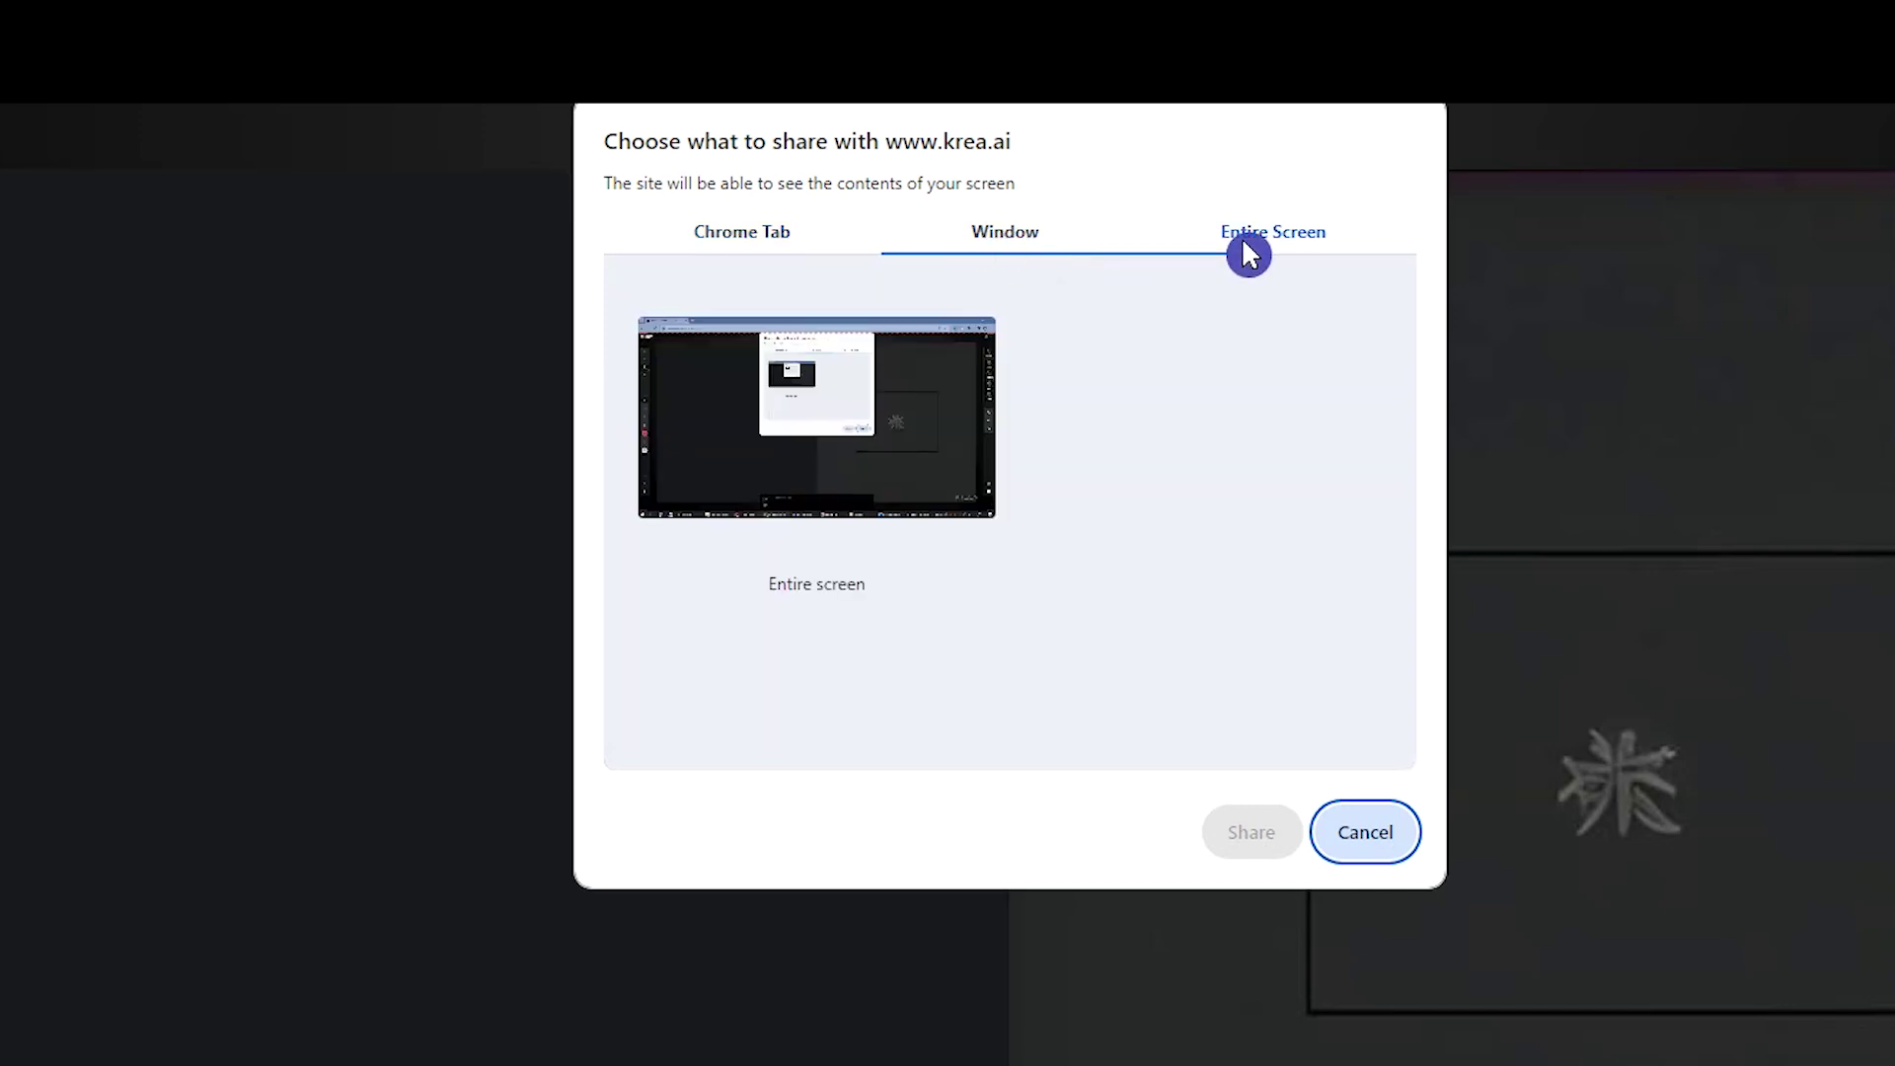
{"action": "left_click", "coordinate": [1060, 252]}
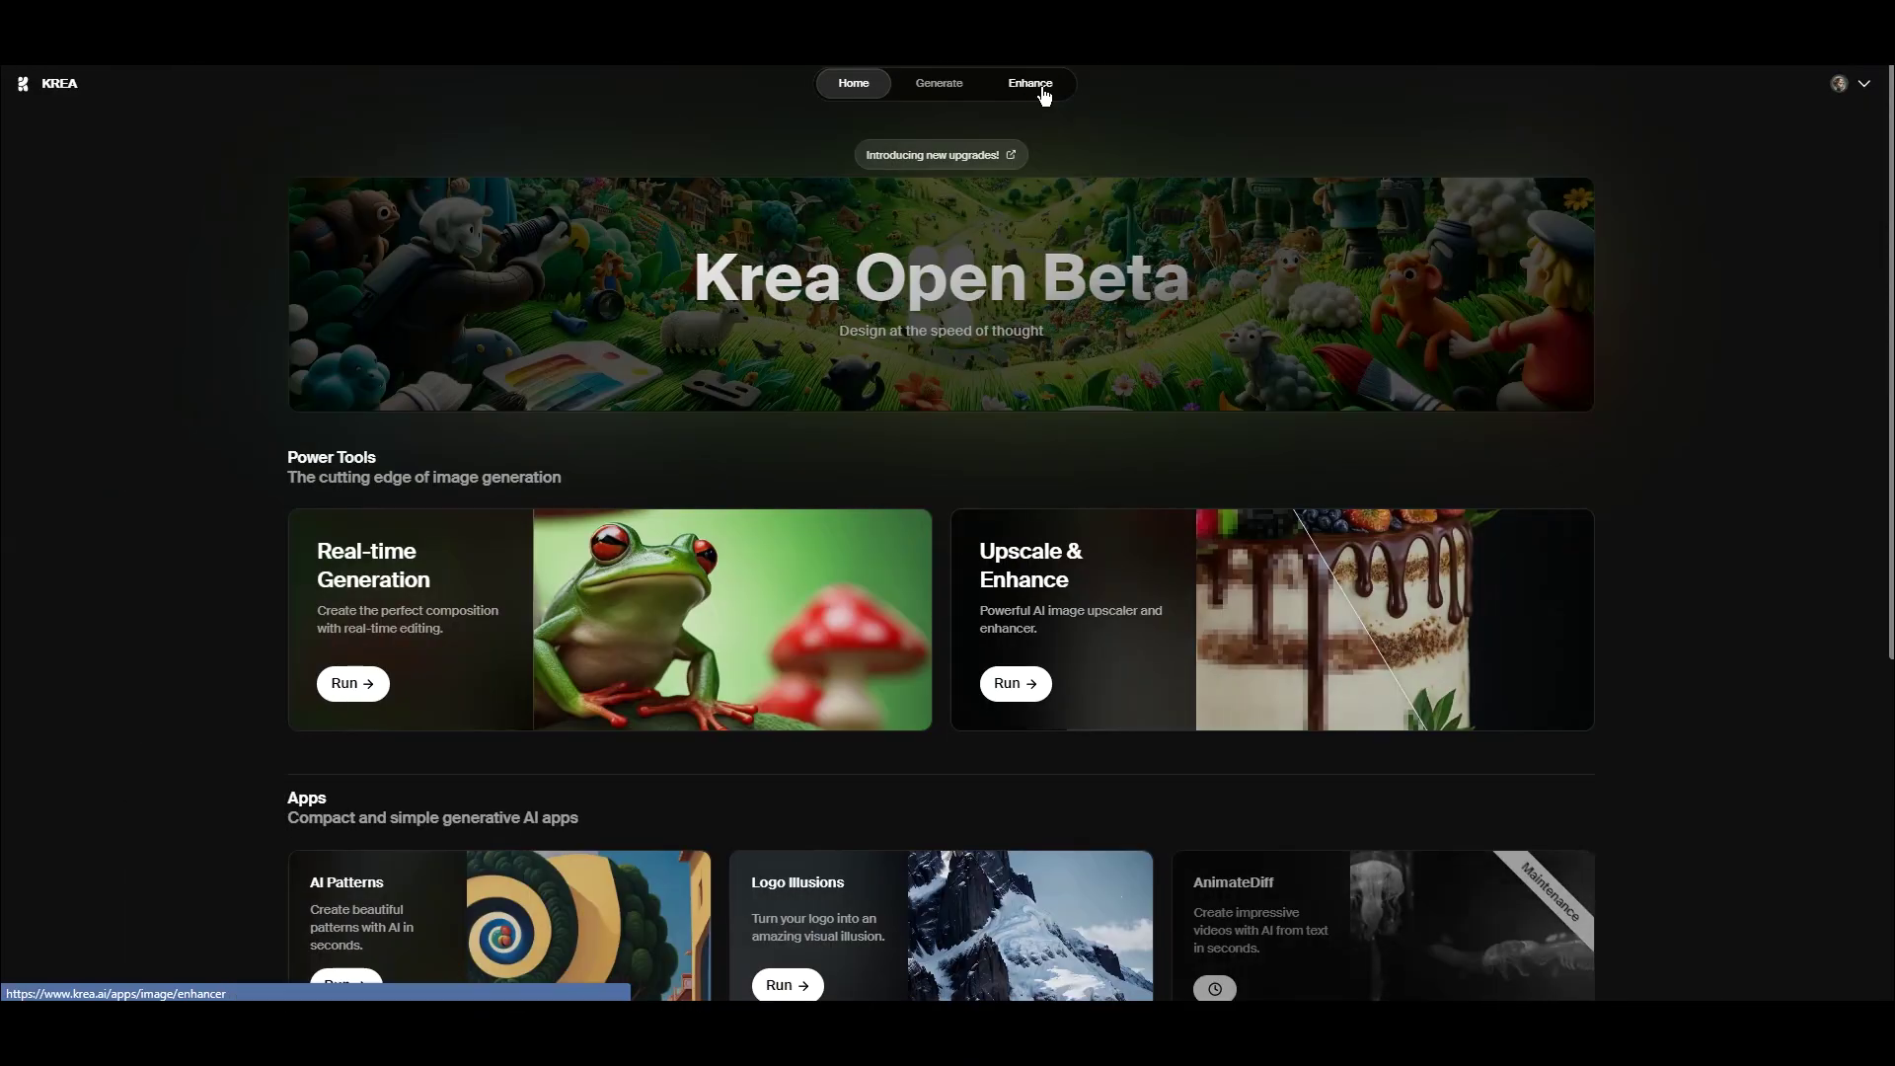
Switch from the canvas to the Enhance upscaler tool
{"action": "left_click", "coordinate": [1041, 92]}
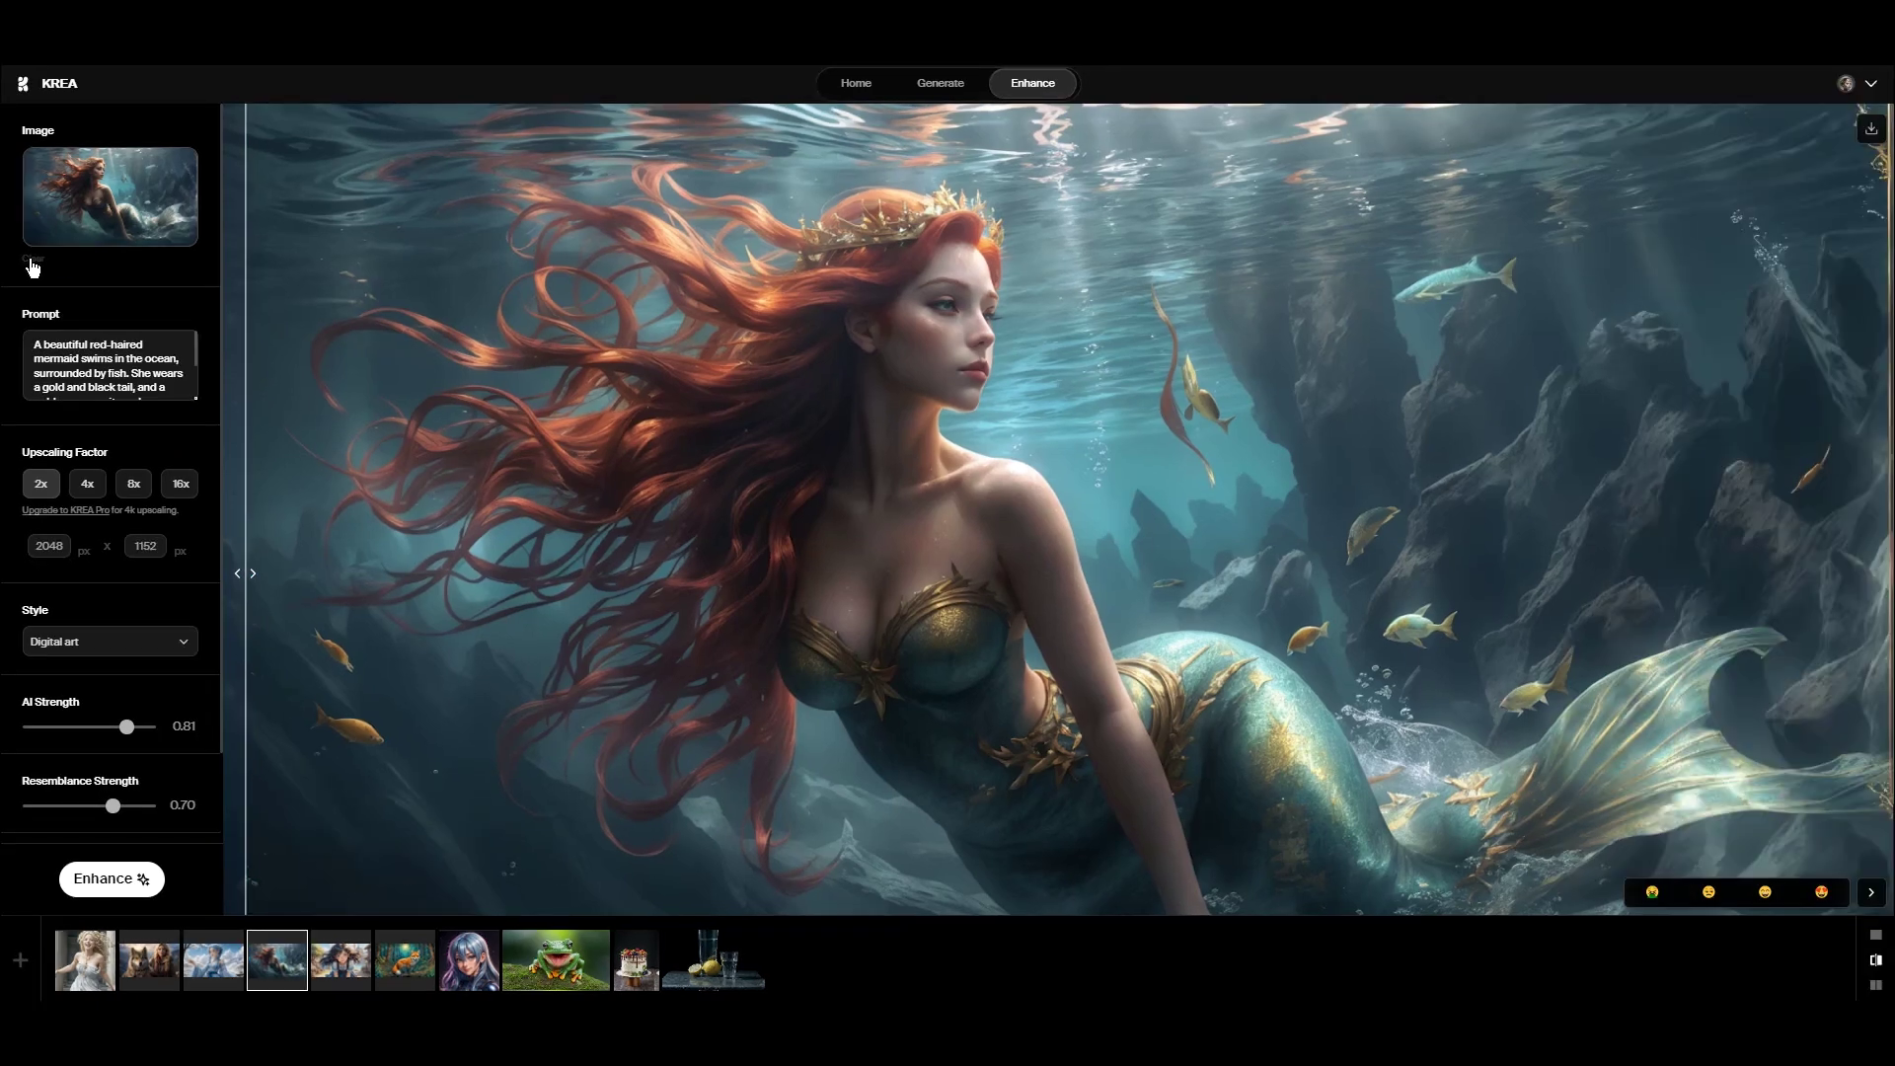
Clear the previous image, load the red-haired woman and reword the prompt and negative prompt
{"action": "left_click", "coordinate": [31, 268]}
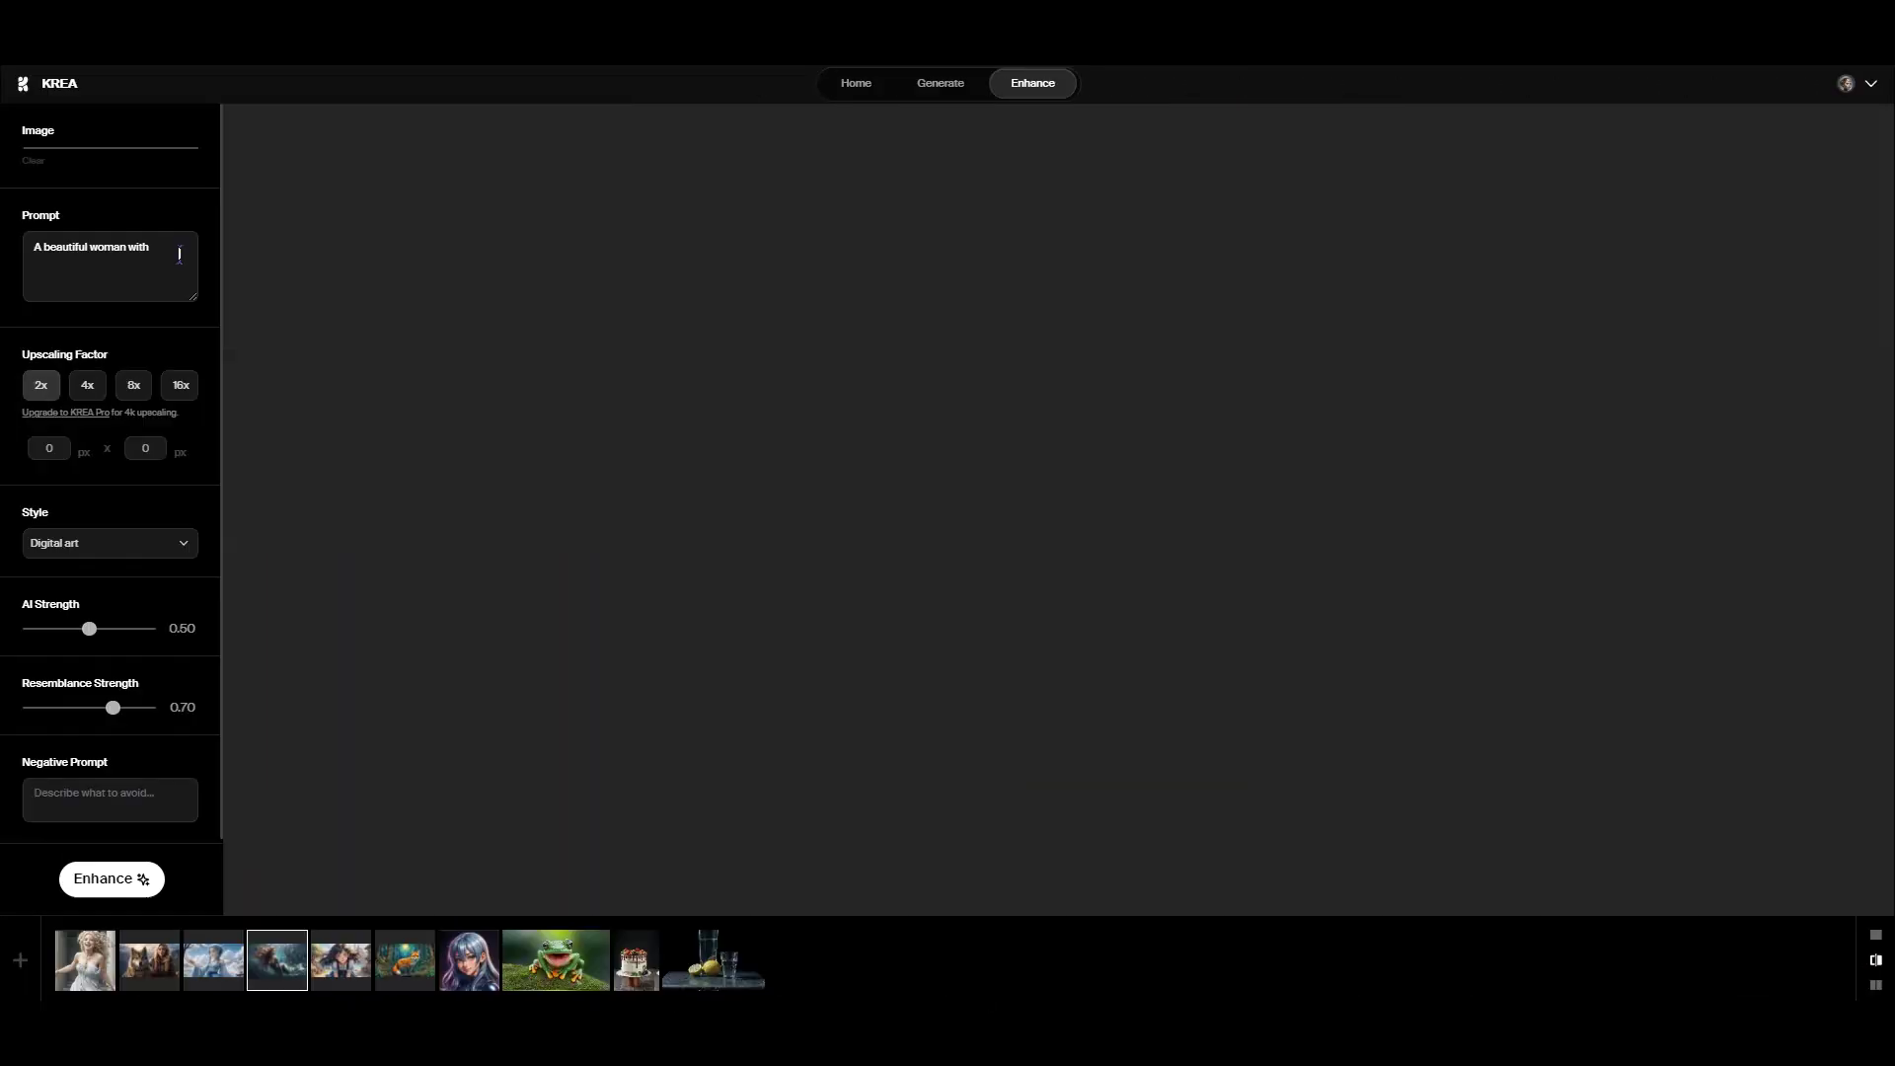
{"action": "mouse_move", "coordinate": [46, 309]}
{"action": "left_mouse_down"}
{"action": "mouse_move", "coordinate": [158, 358]}
{"action": "mouse_move", "coordinate": [102, 343]}
{"action": "left_mouse_up"}
{"action": "left_click", "coordinate": [186, 365]}
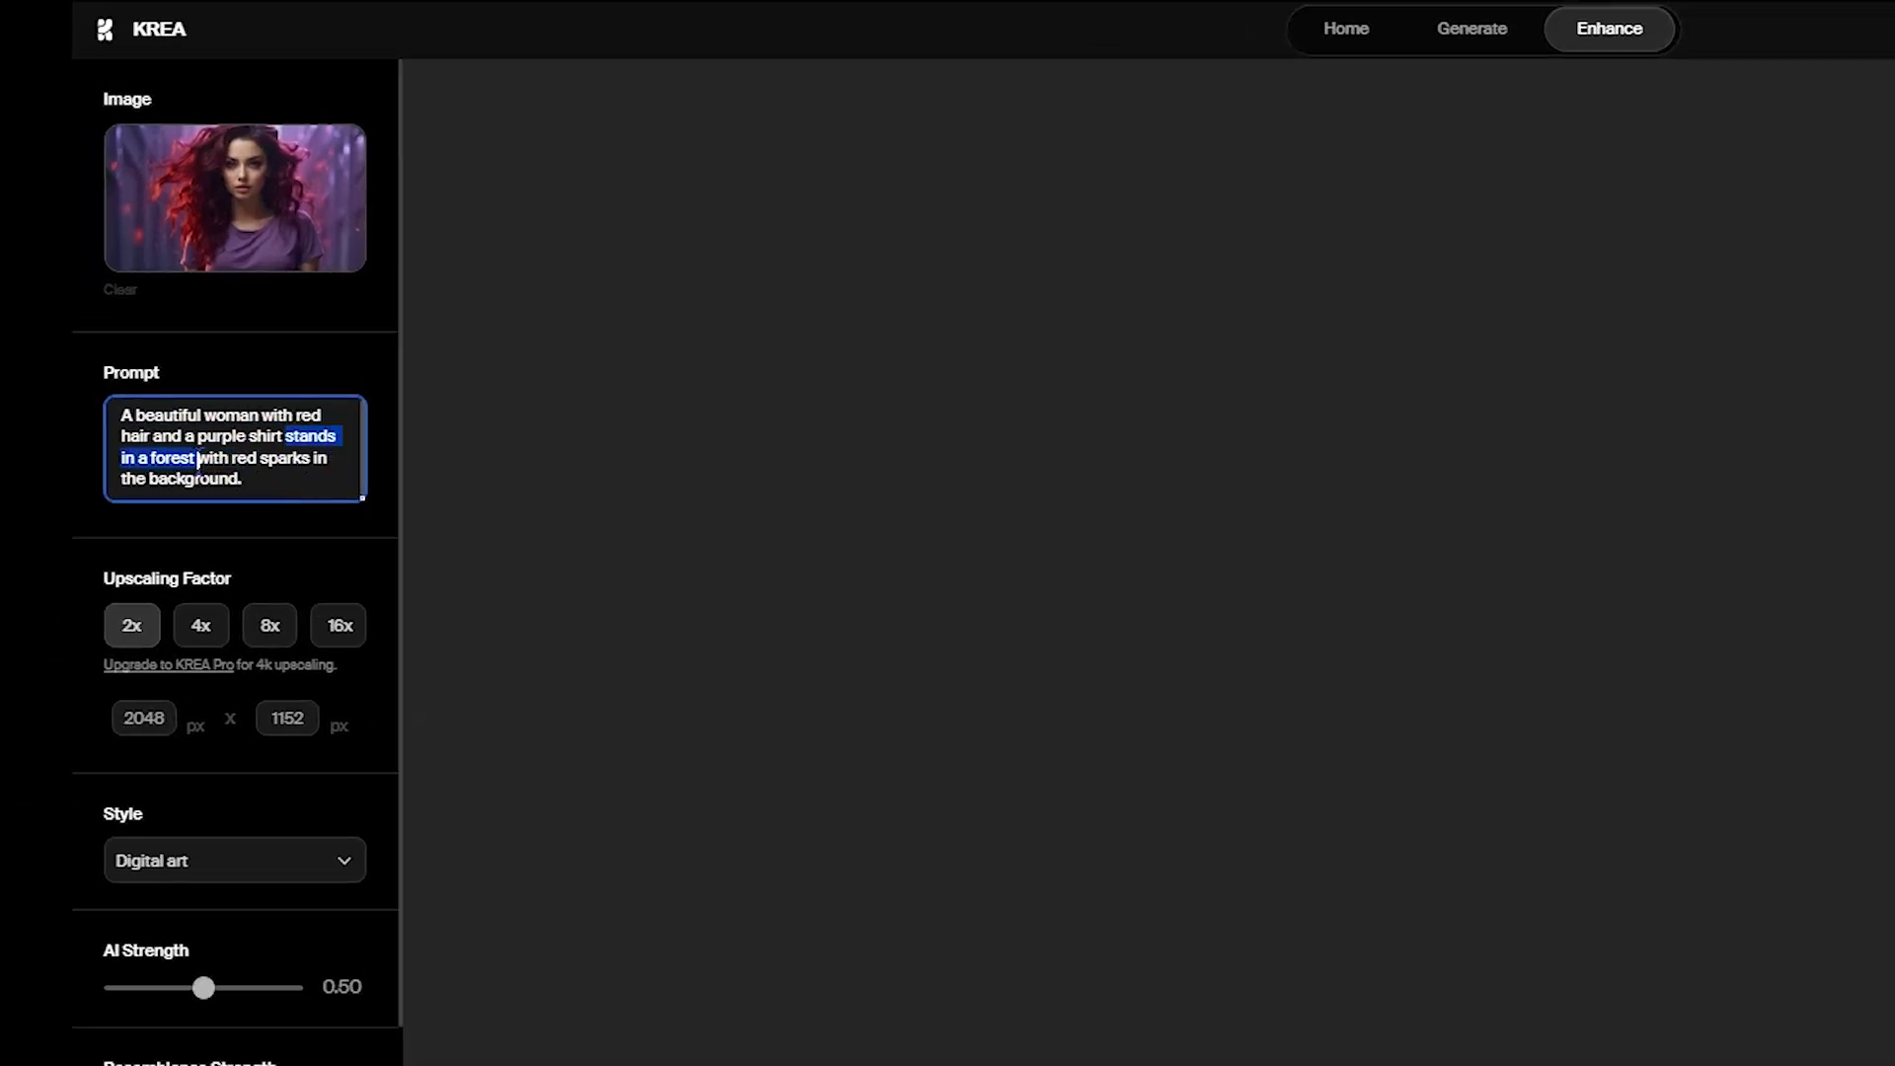
{"action": "type", "text": "s"}
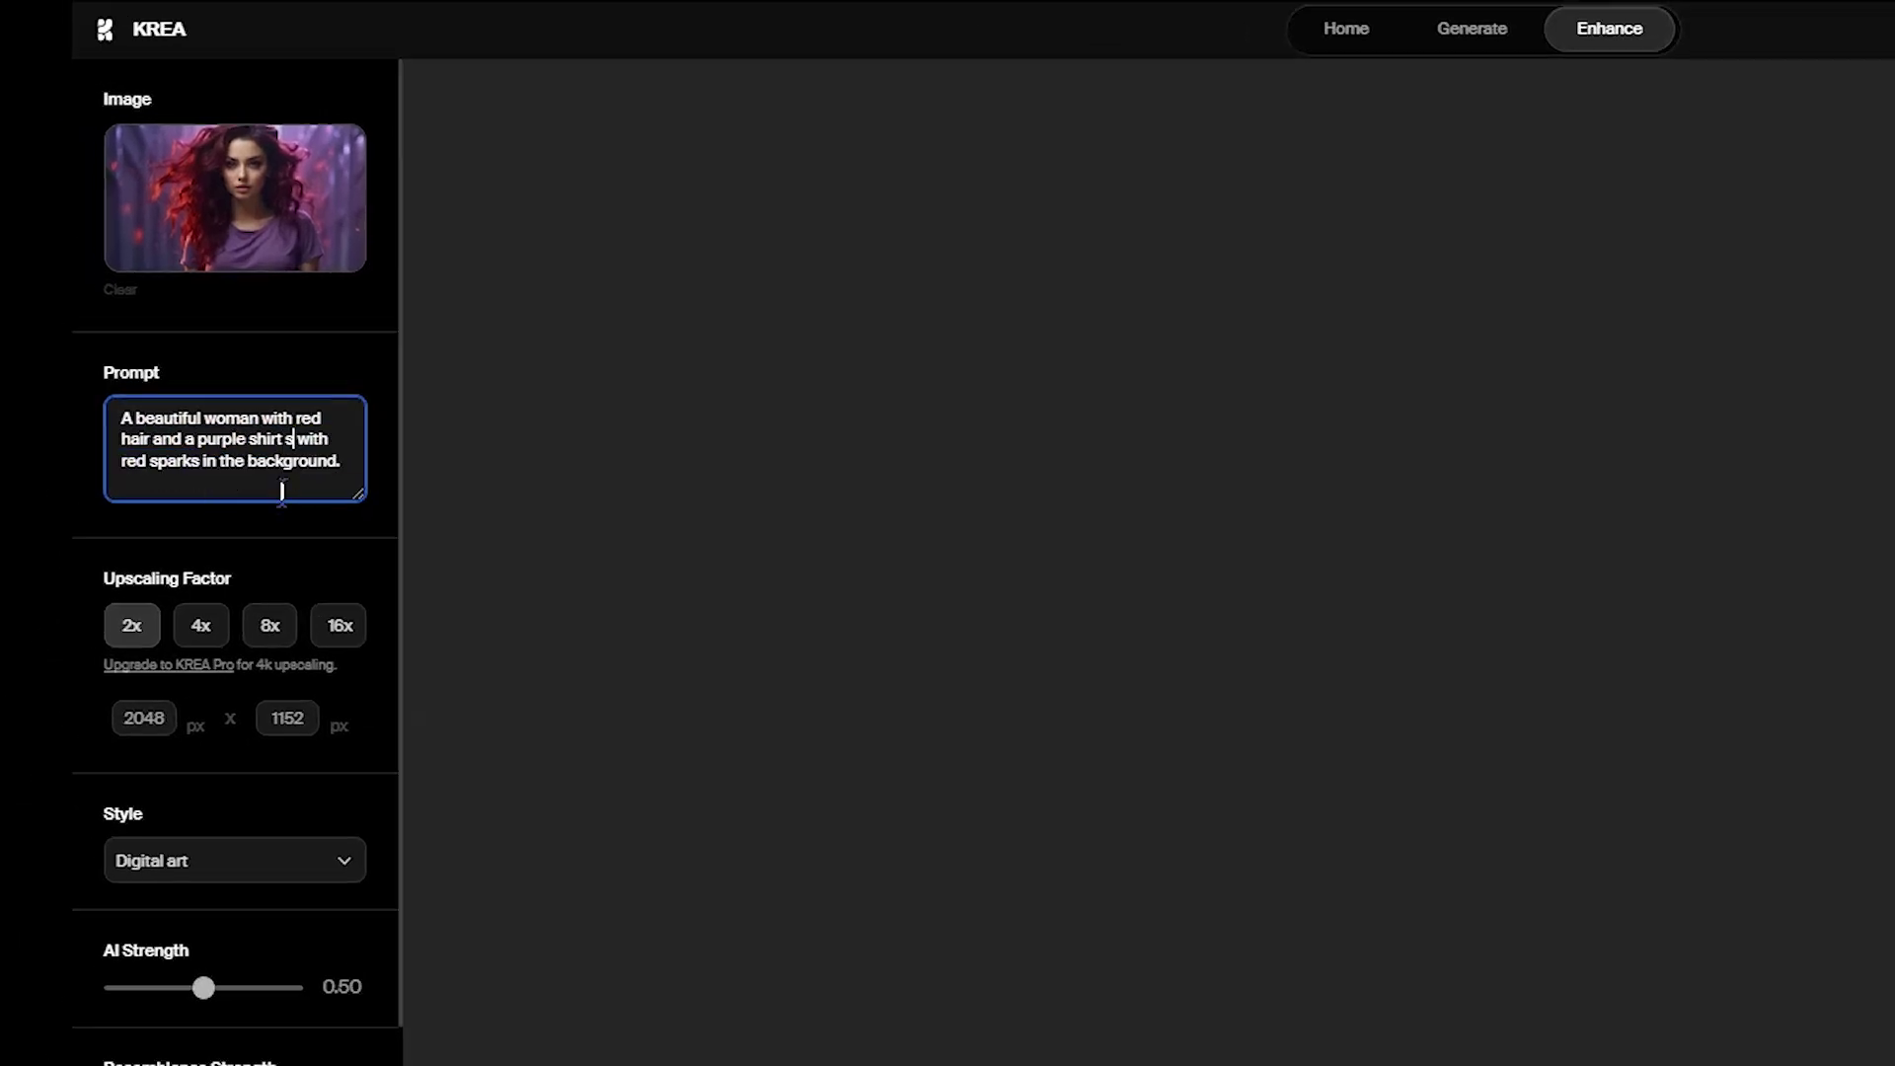
{"action": "type", "text": "tanding"}
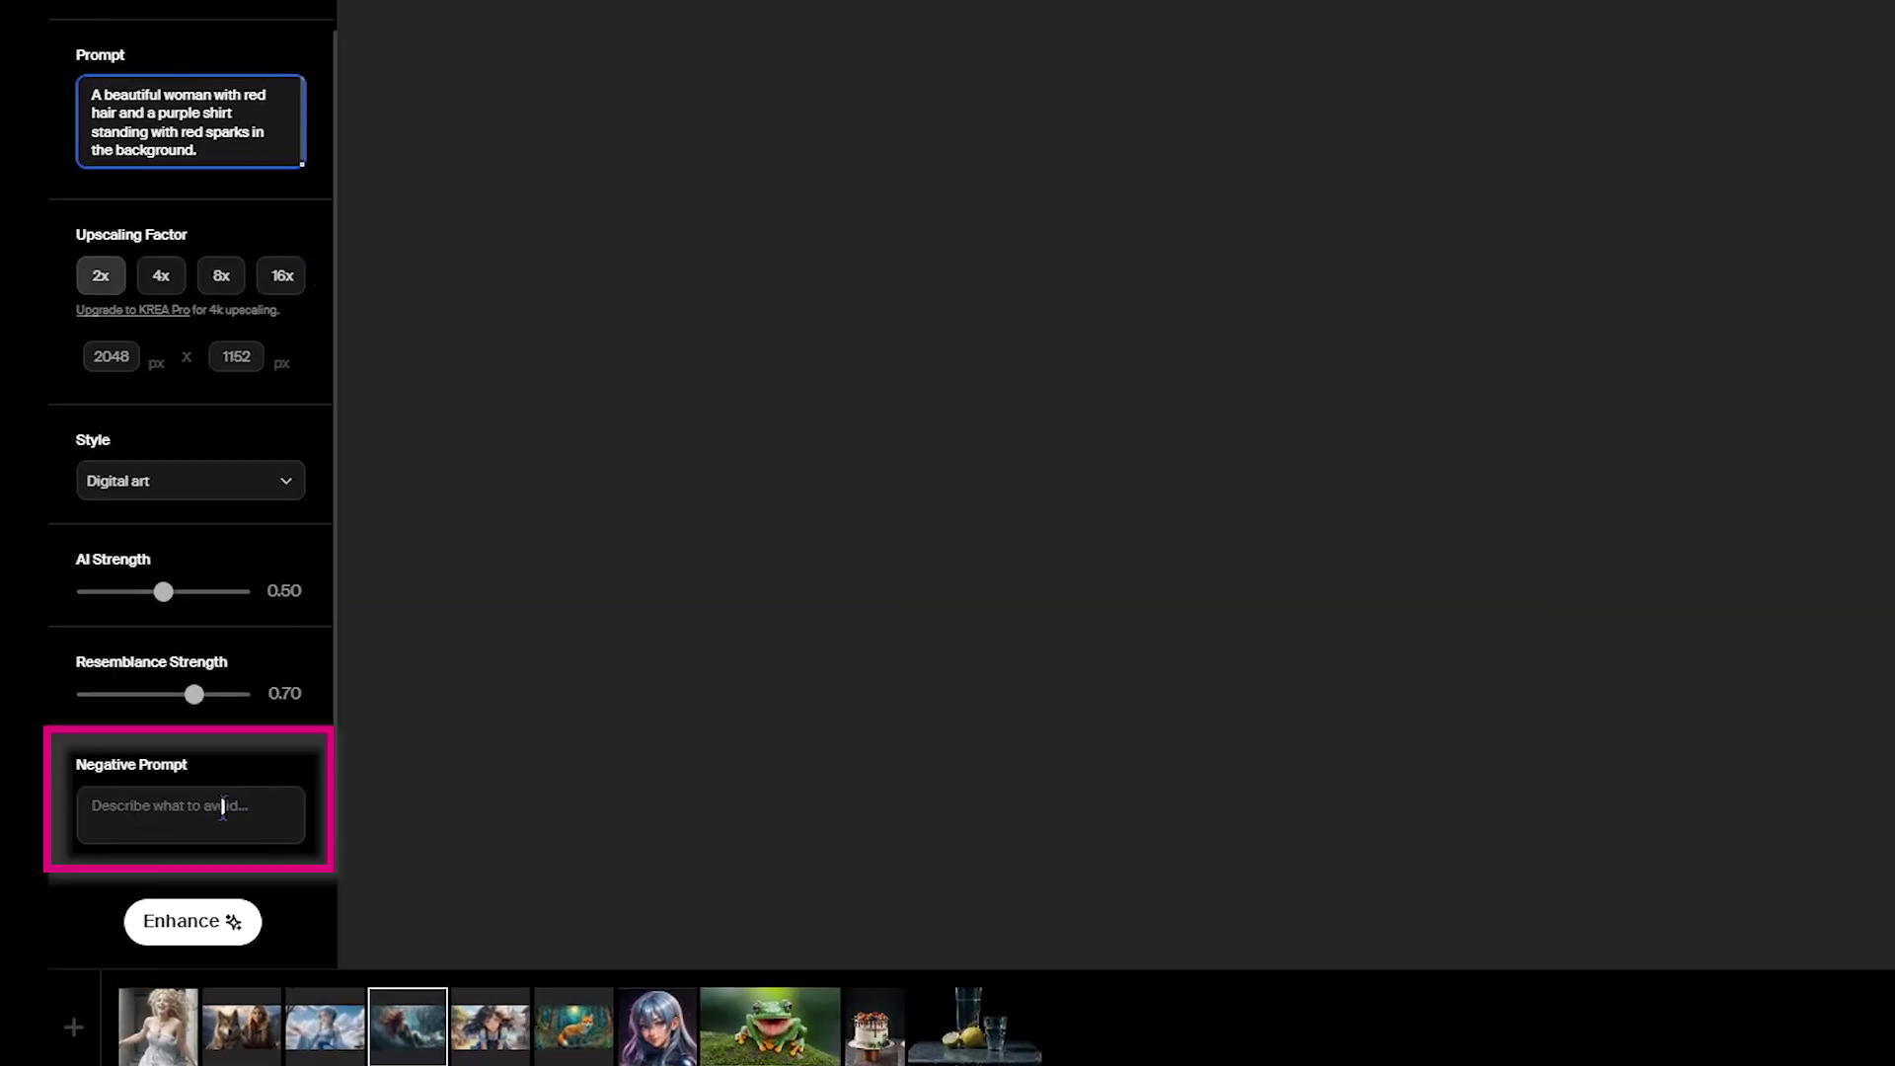
{"action": "left_click", "coordinate": [165, 825]}
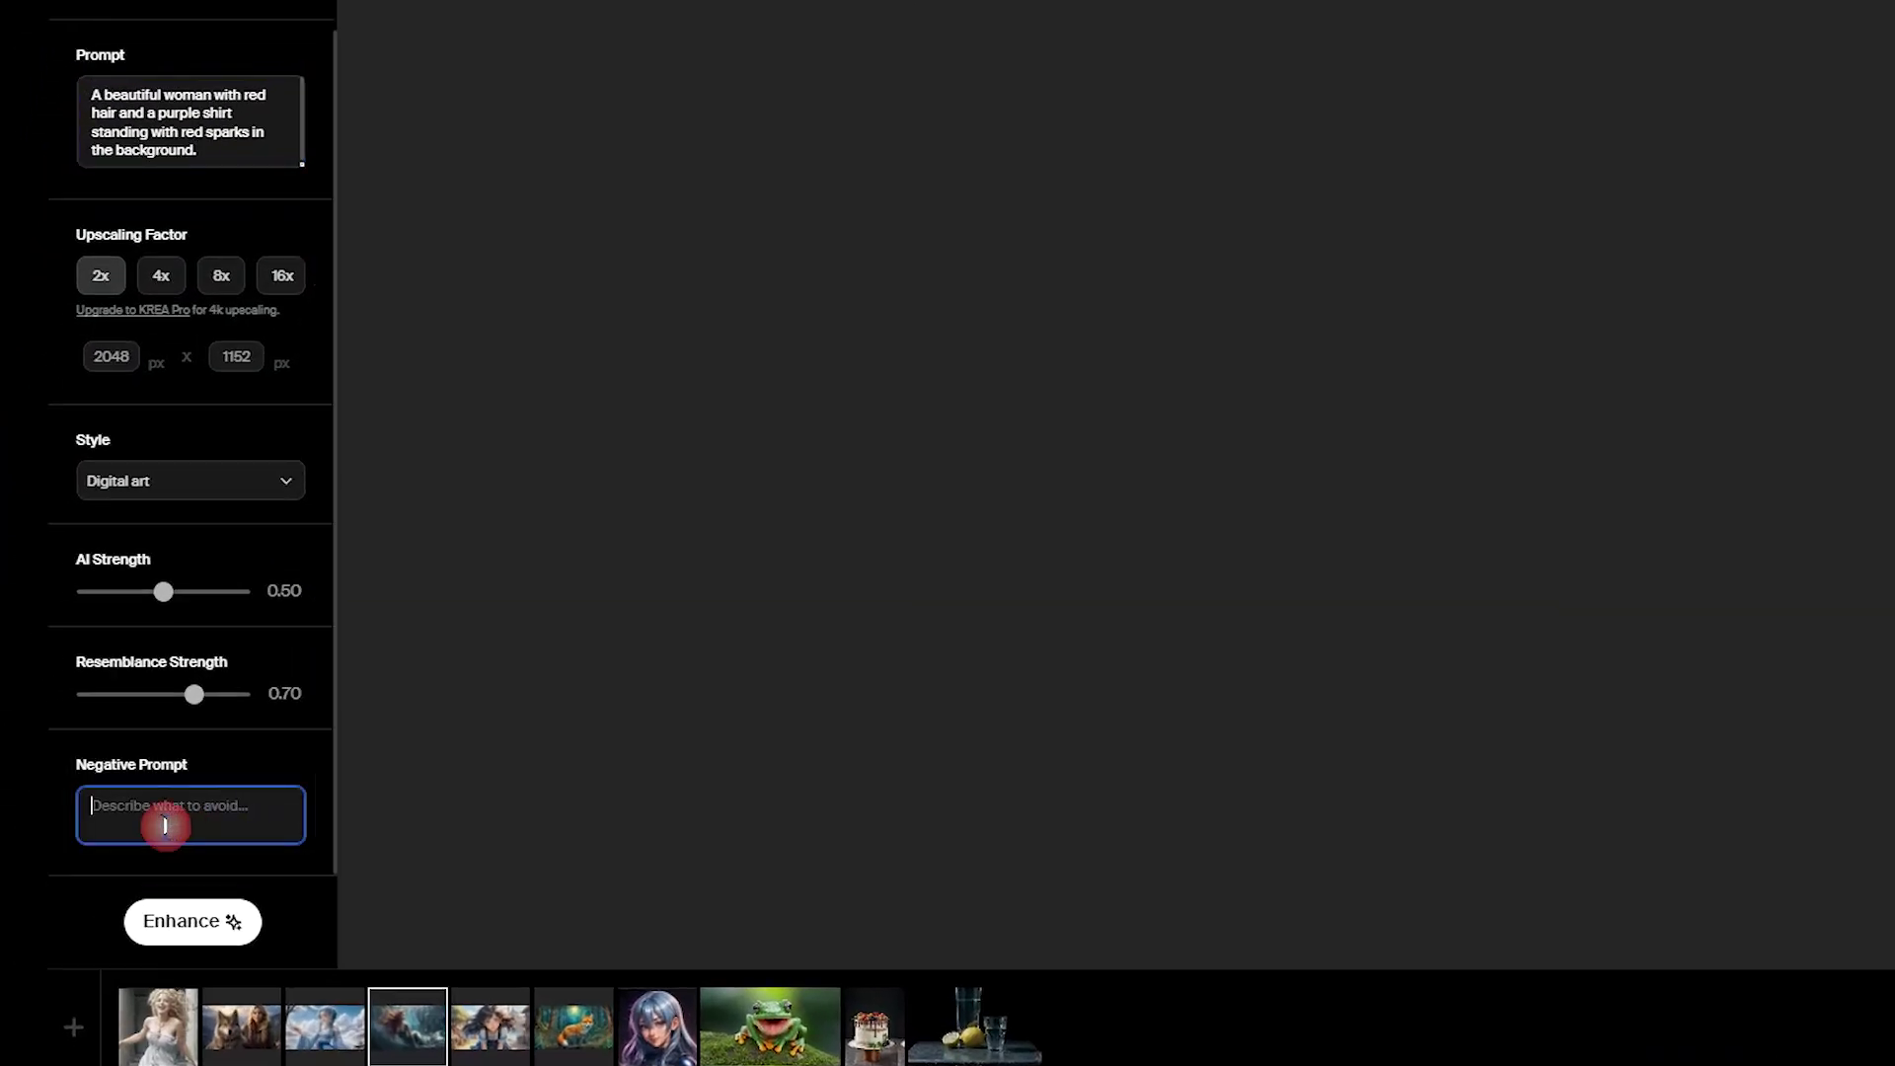
{"action": "scroll", "coordinate": [326, 545], "scroll_direction": "up", "scroll_amount": 2}
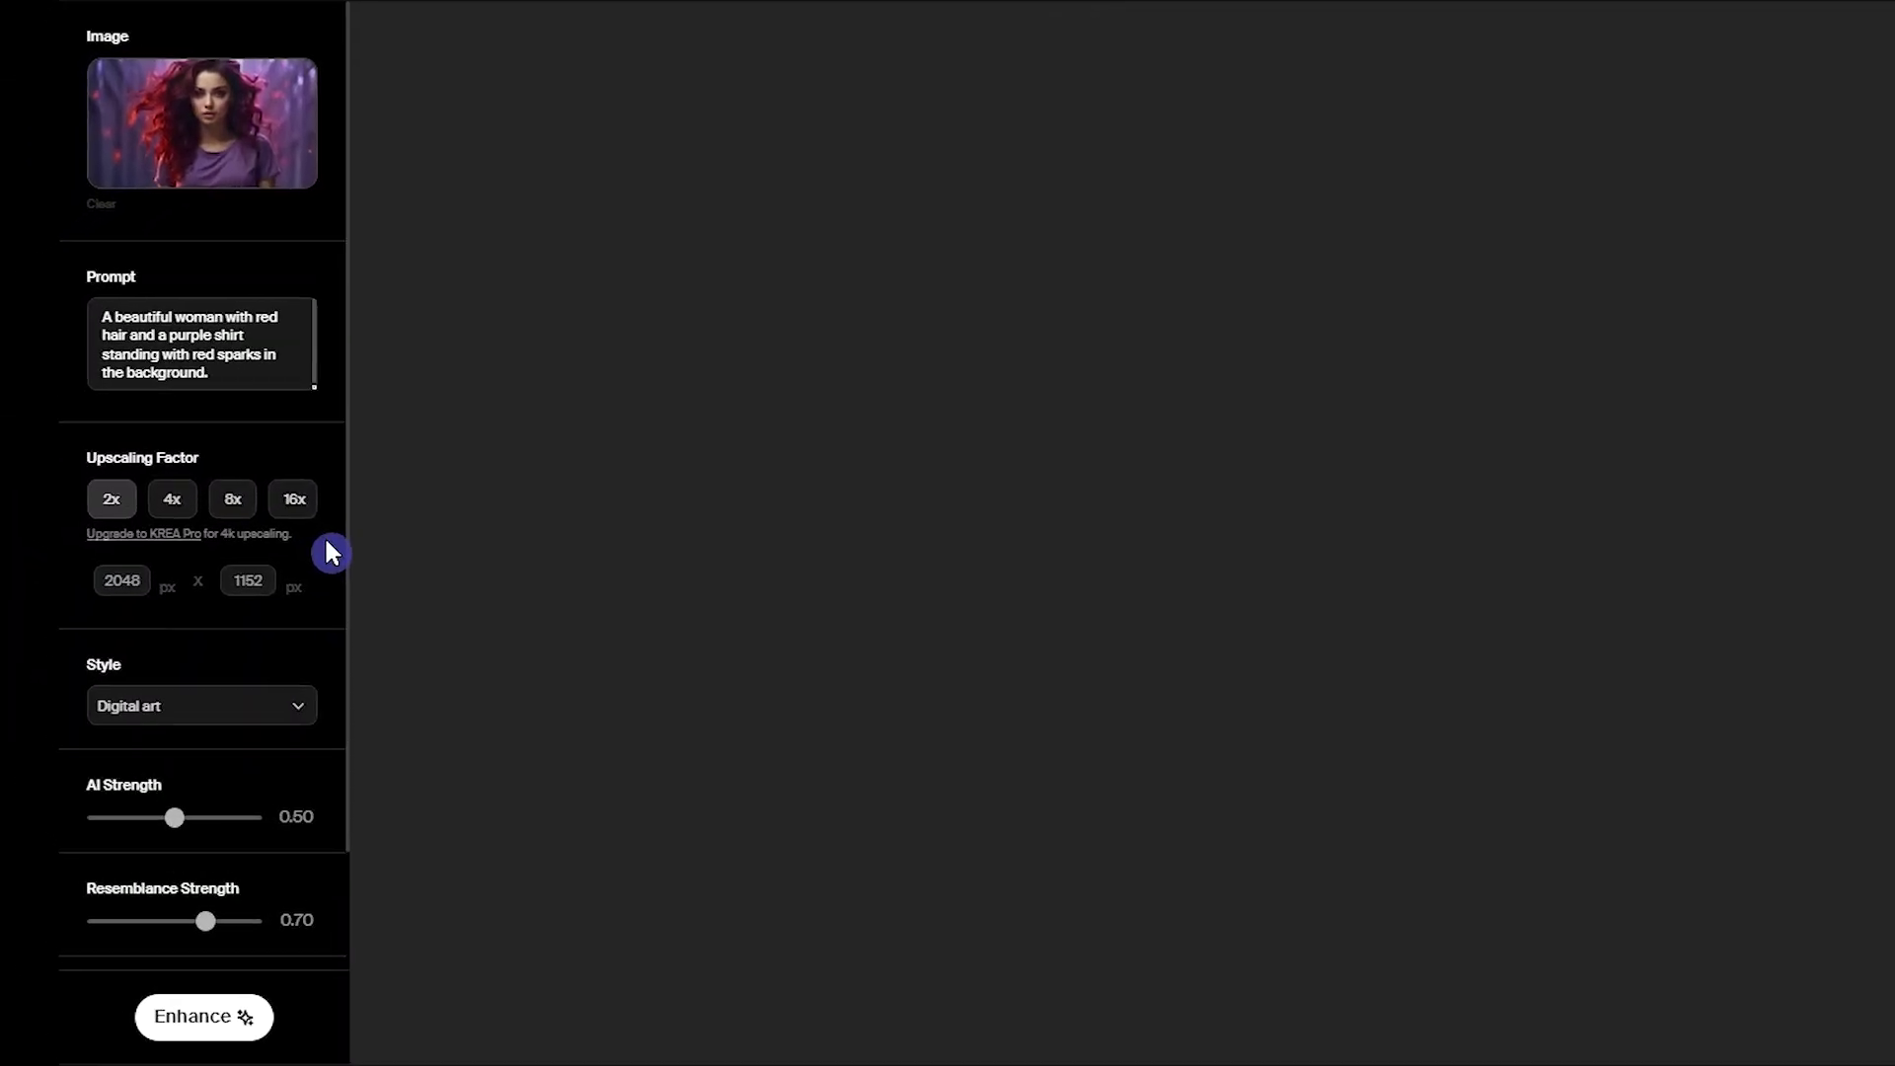
{"action": "scroll", "coordinate": [328, 552], "scroll_direction": "down", "scroll_amount": 2}
Upscale with AI Strength about 0.83 and Resemblance Strength about 0.87
{"action": "left_click", "coordinate": [303, 574]}
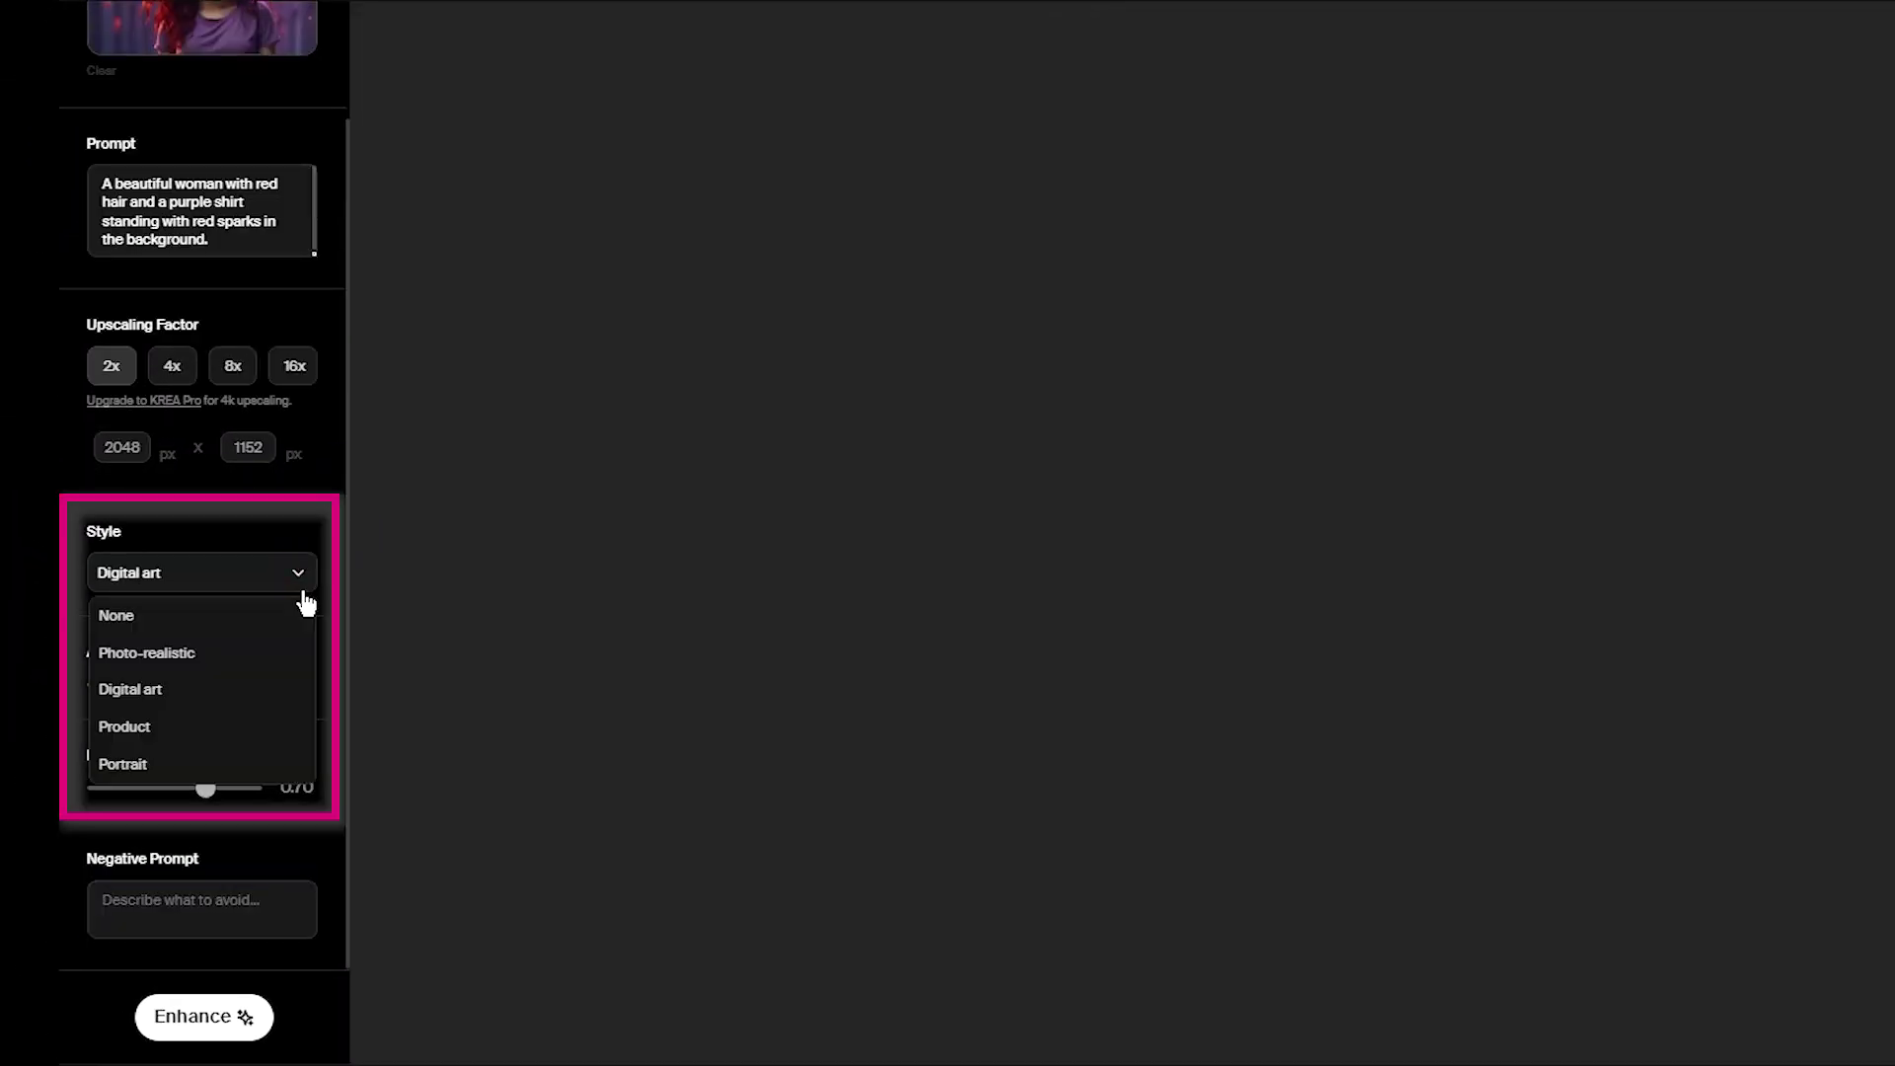
{"action": "left_click", "coordinate": [294, 707]}
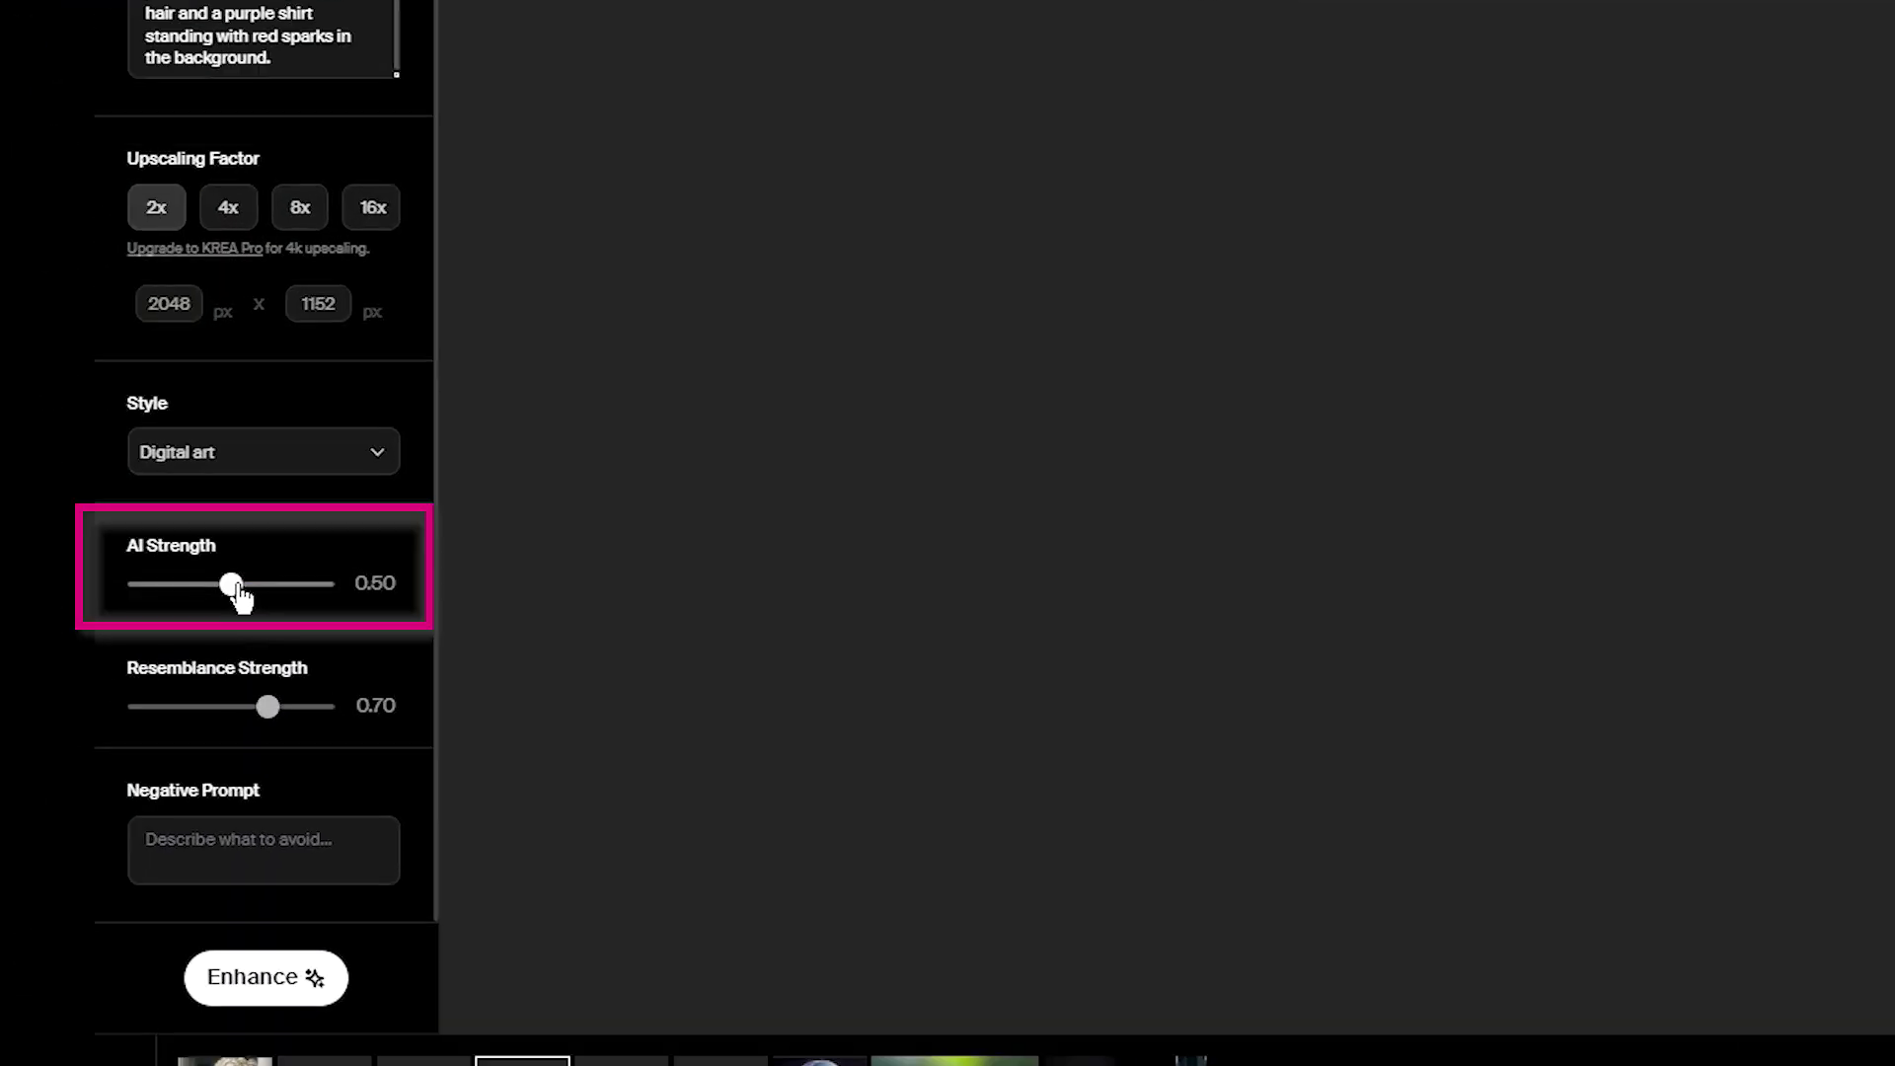
{"action": "left_click_drag", "start_coordinate": [238, 594], "coordinate": [294, 595]}
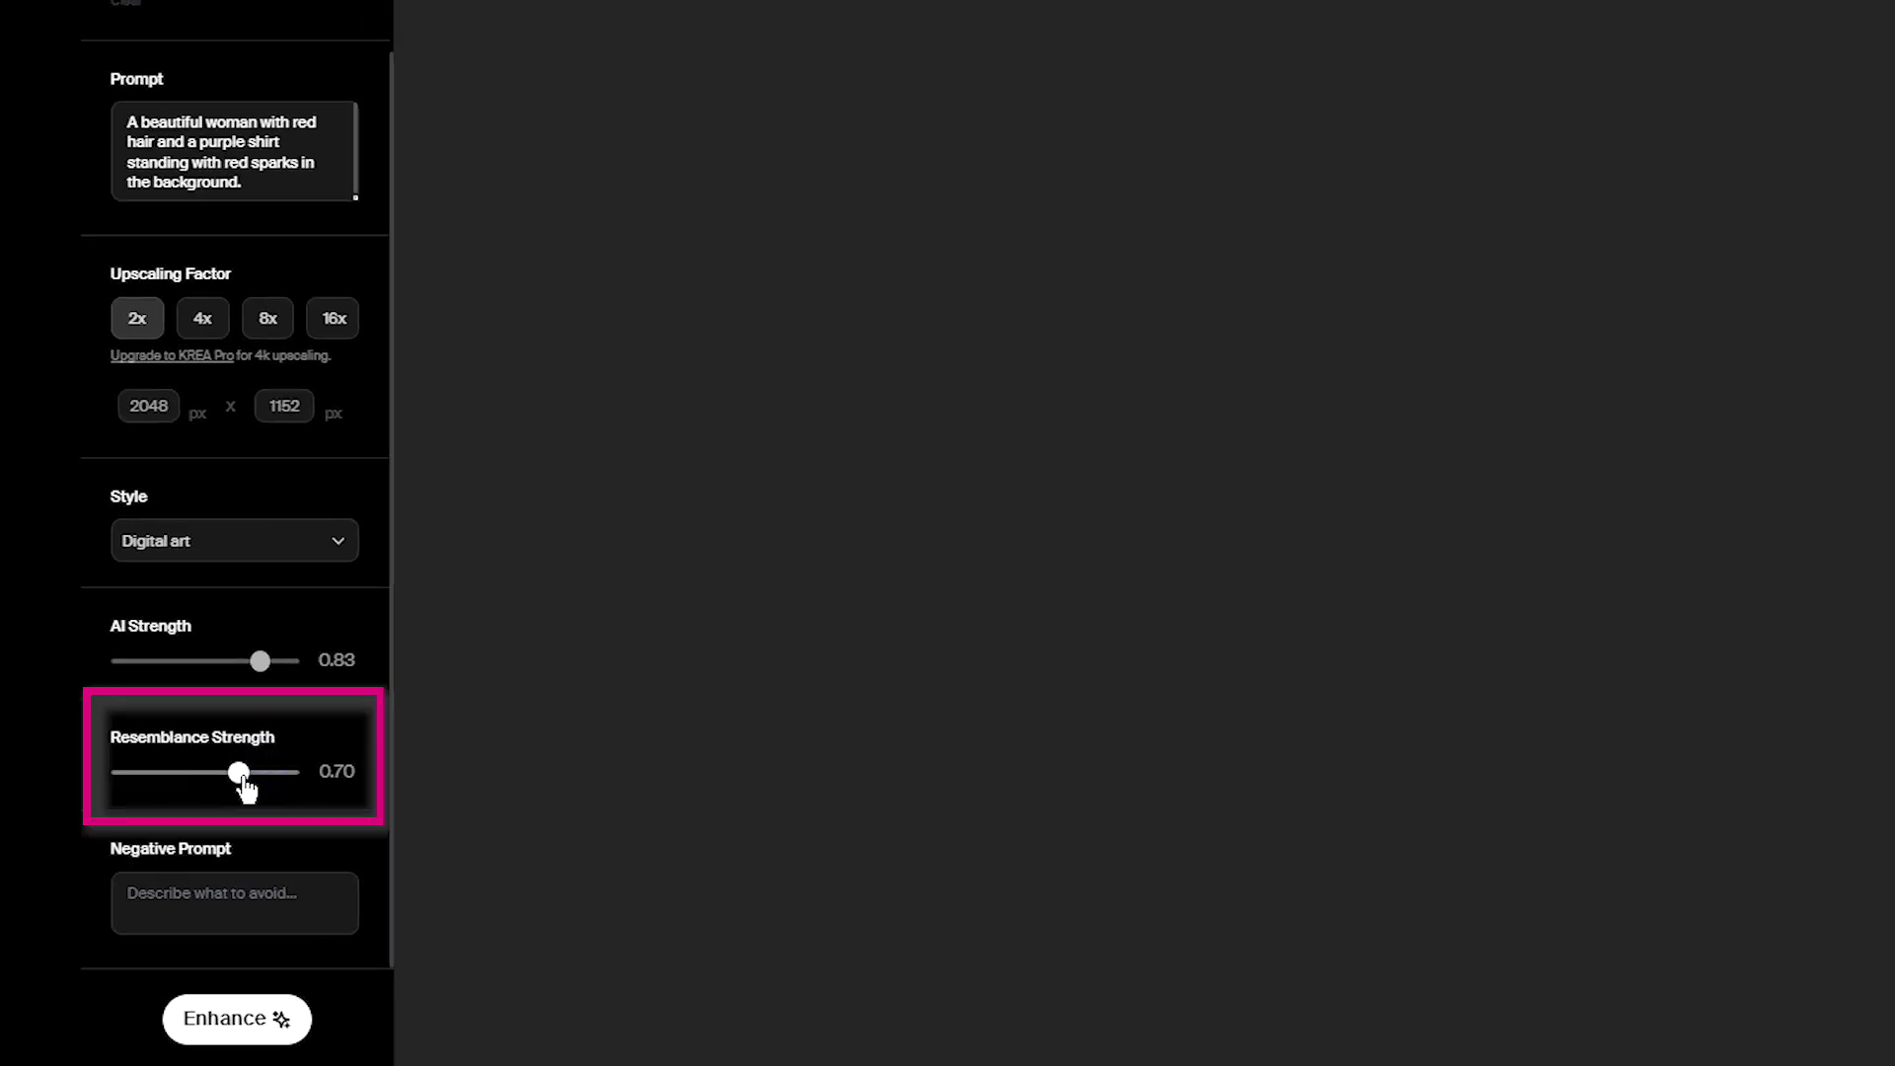
{"action": "mouse_move", "coordinate": [245, 788]}
{"action": "left_mouse_down"}
{"action": "mouse_move", "coordinate": [292, 774]}
{"action": "mouse_move", "coordinate": [118, 779]}
{"action": "mouse_move", "coordinate": [270, 773]}
{"action": "left_mouse_up"}
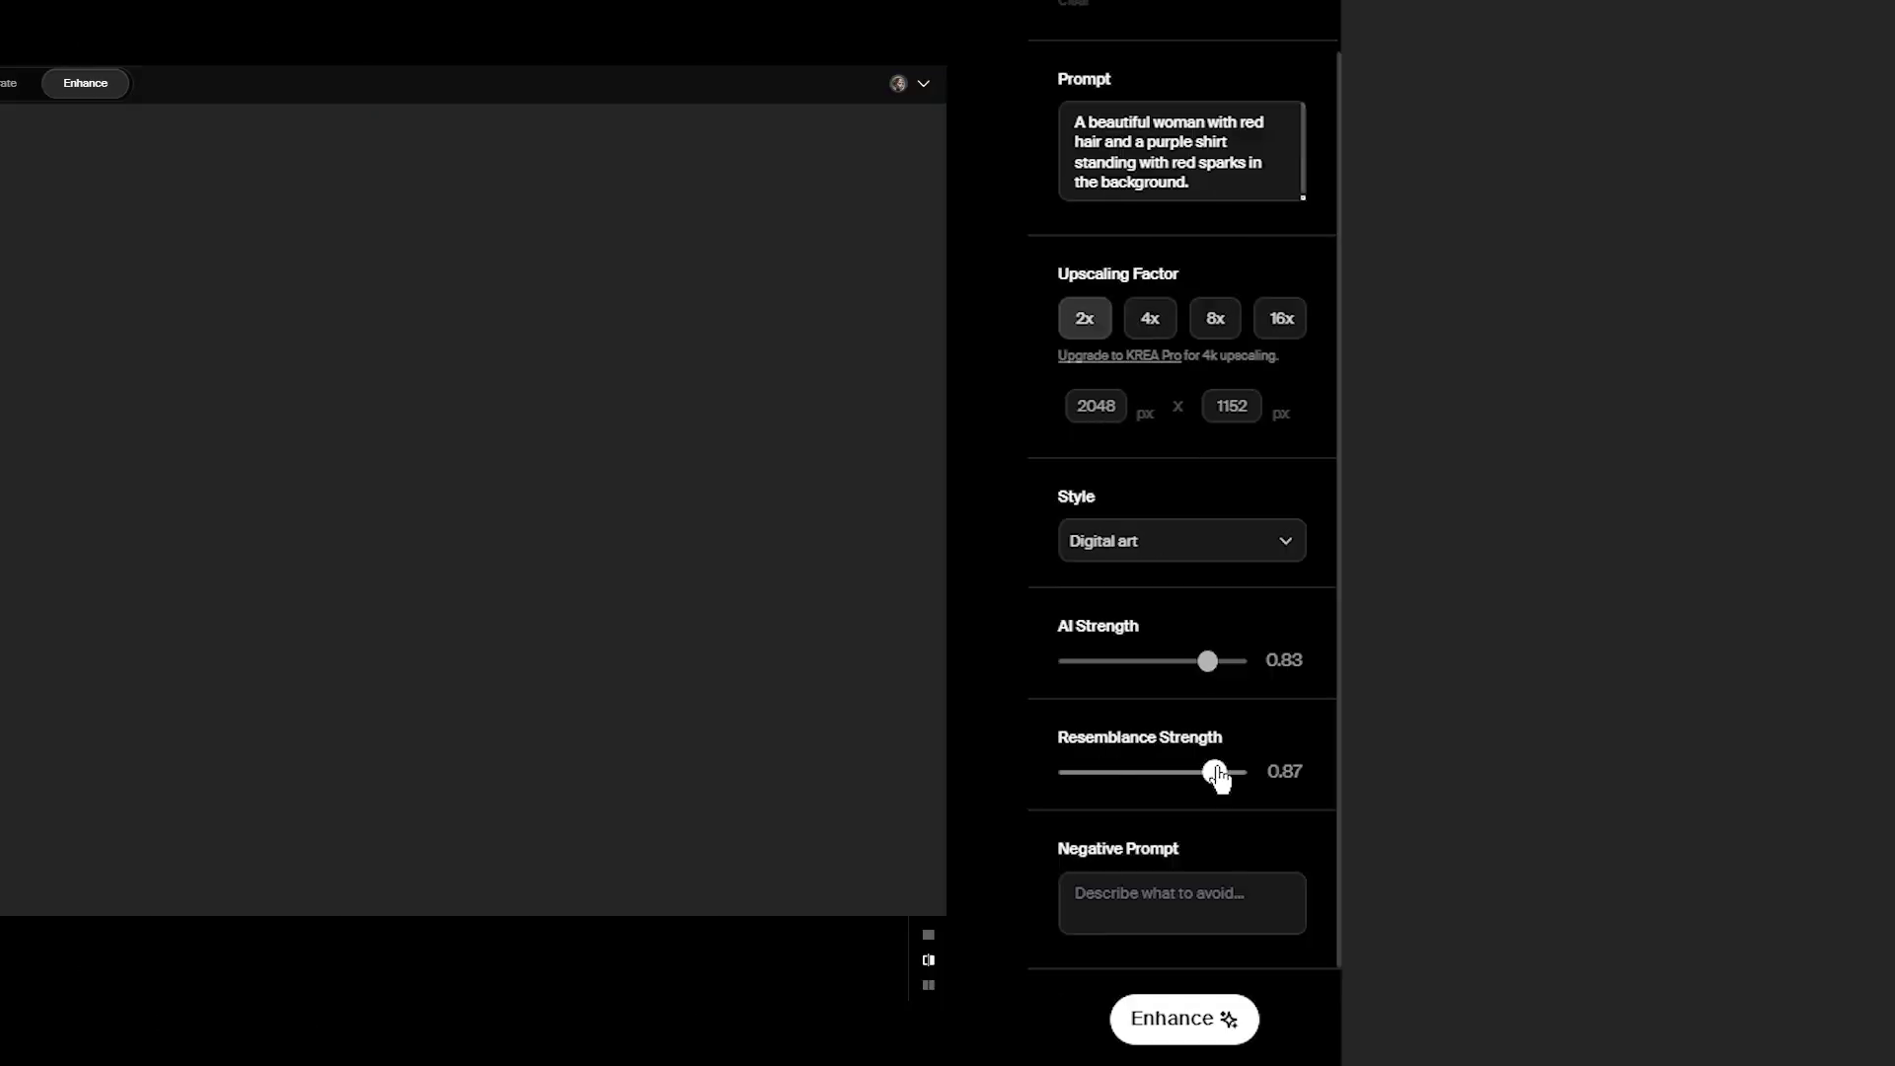
{"action": "left_click", "coordinate": [237, 1016]}
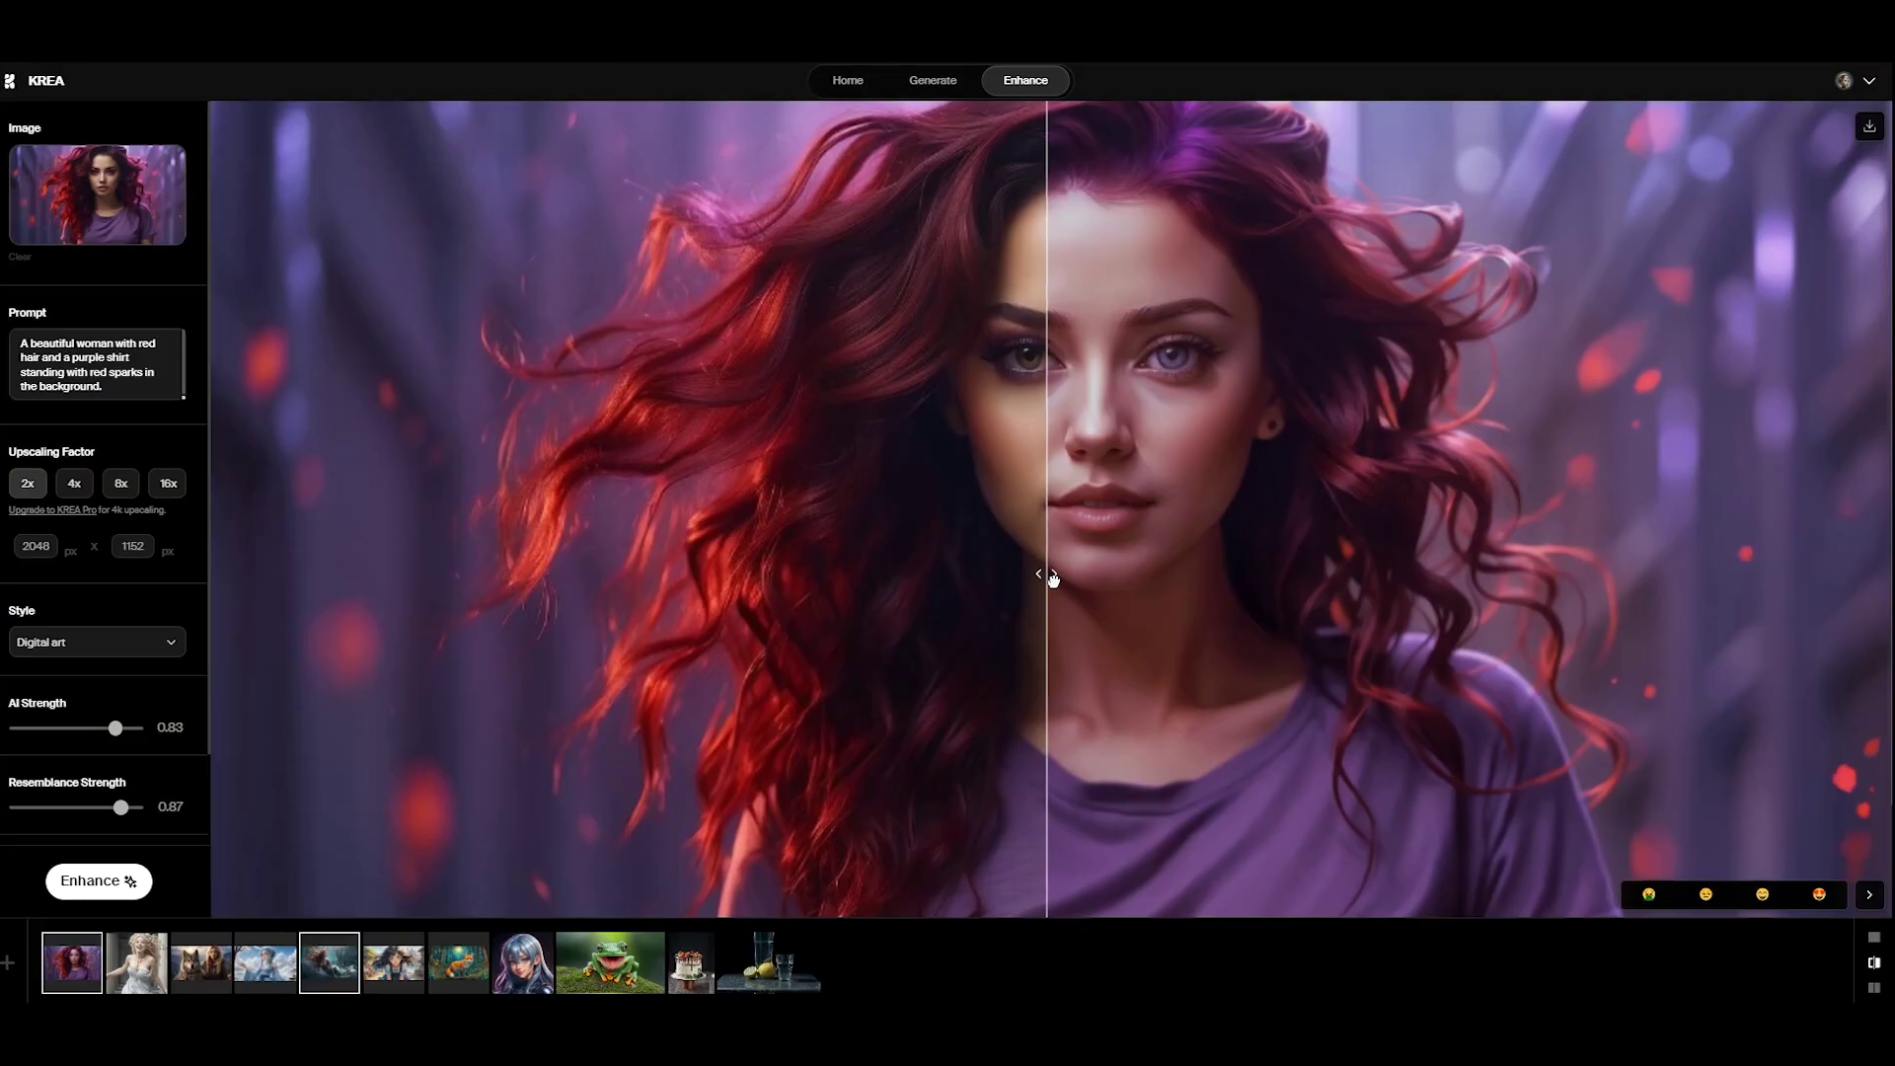
Sweep the compare slider across the woman image, then view it as a single image
{"action": "left_click_drag", "start_coordinate": [1051, 577], "coordinate": [1880, 577]}
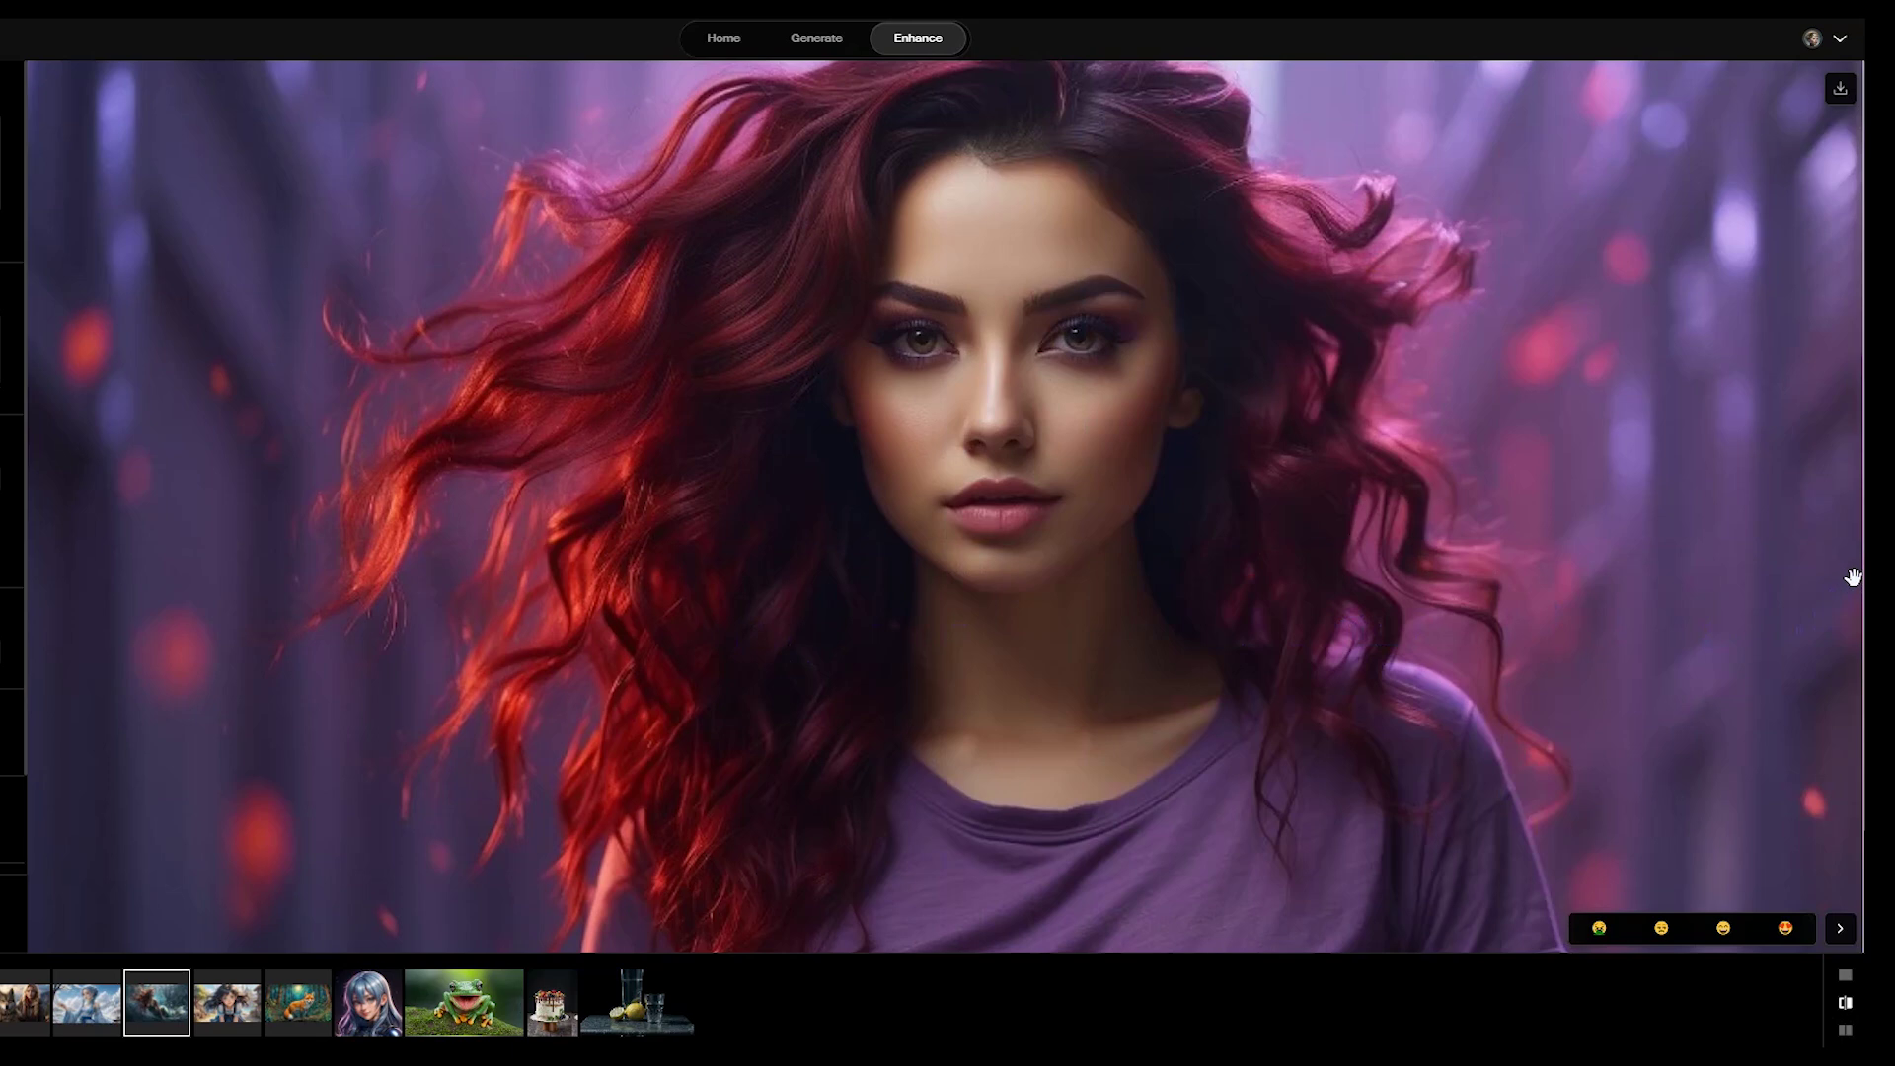
{"action": "mouse_move", "coordinate": [1852, 578]}
{"action": "left_mouse_down"}
{"action": "mouse_move", "coordinate": [640, 579]}
{"action": "mouse_move", "coordinate": [888, 627]}
{"action": "mouse_move", "coordinate": [1205, 643]}
{"action": "mouse_move", "coordinate": [1223, 630]}
{"action": "mouse_move", "coordinate": [339, 552]}
{"action": "left_mouse_up"}
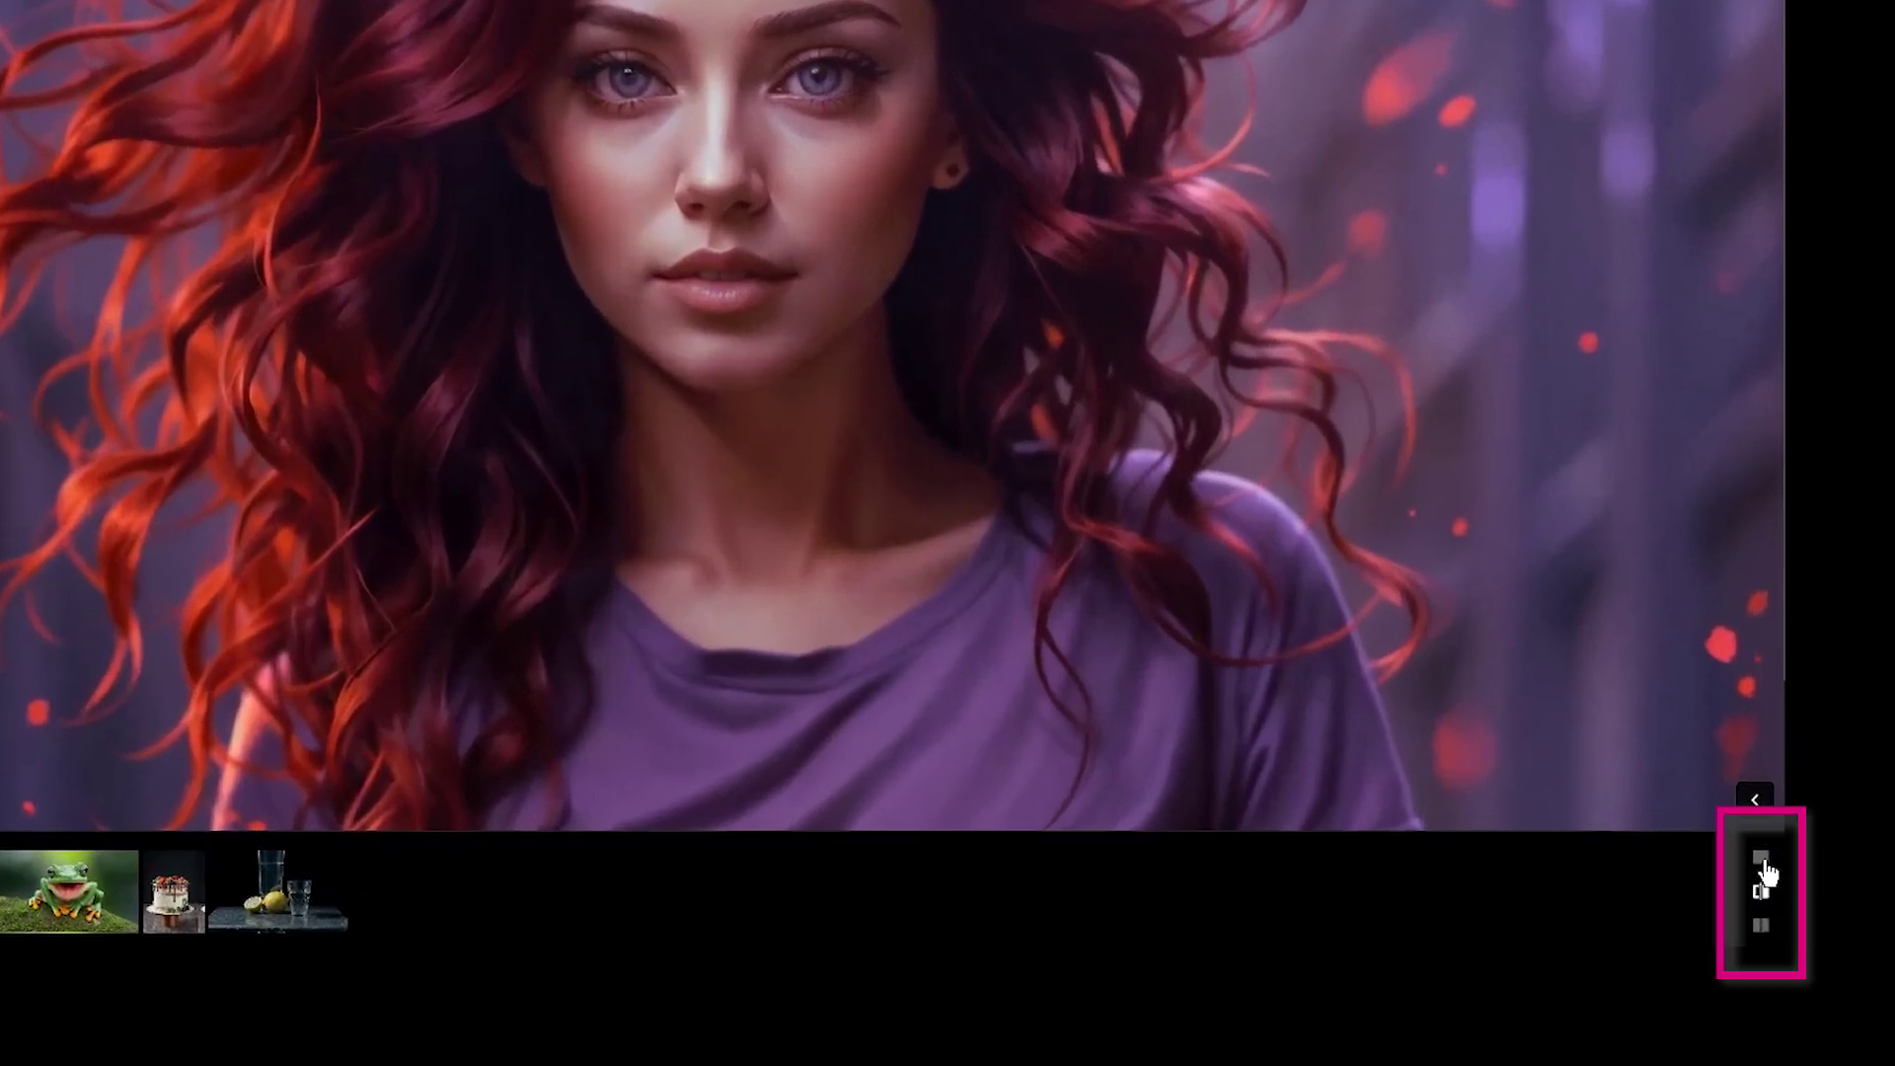
{"action": "left_click", "coordinate": [1760, 860]}
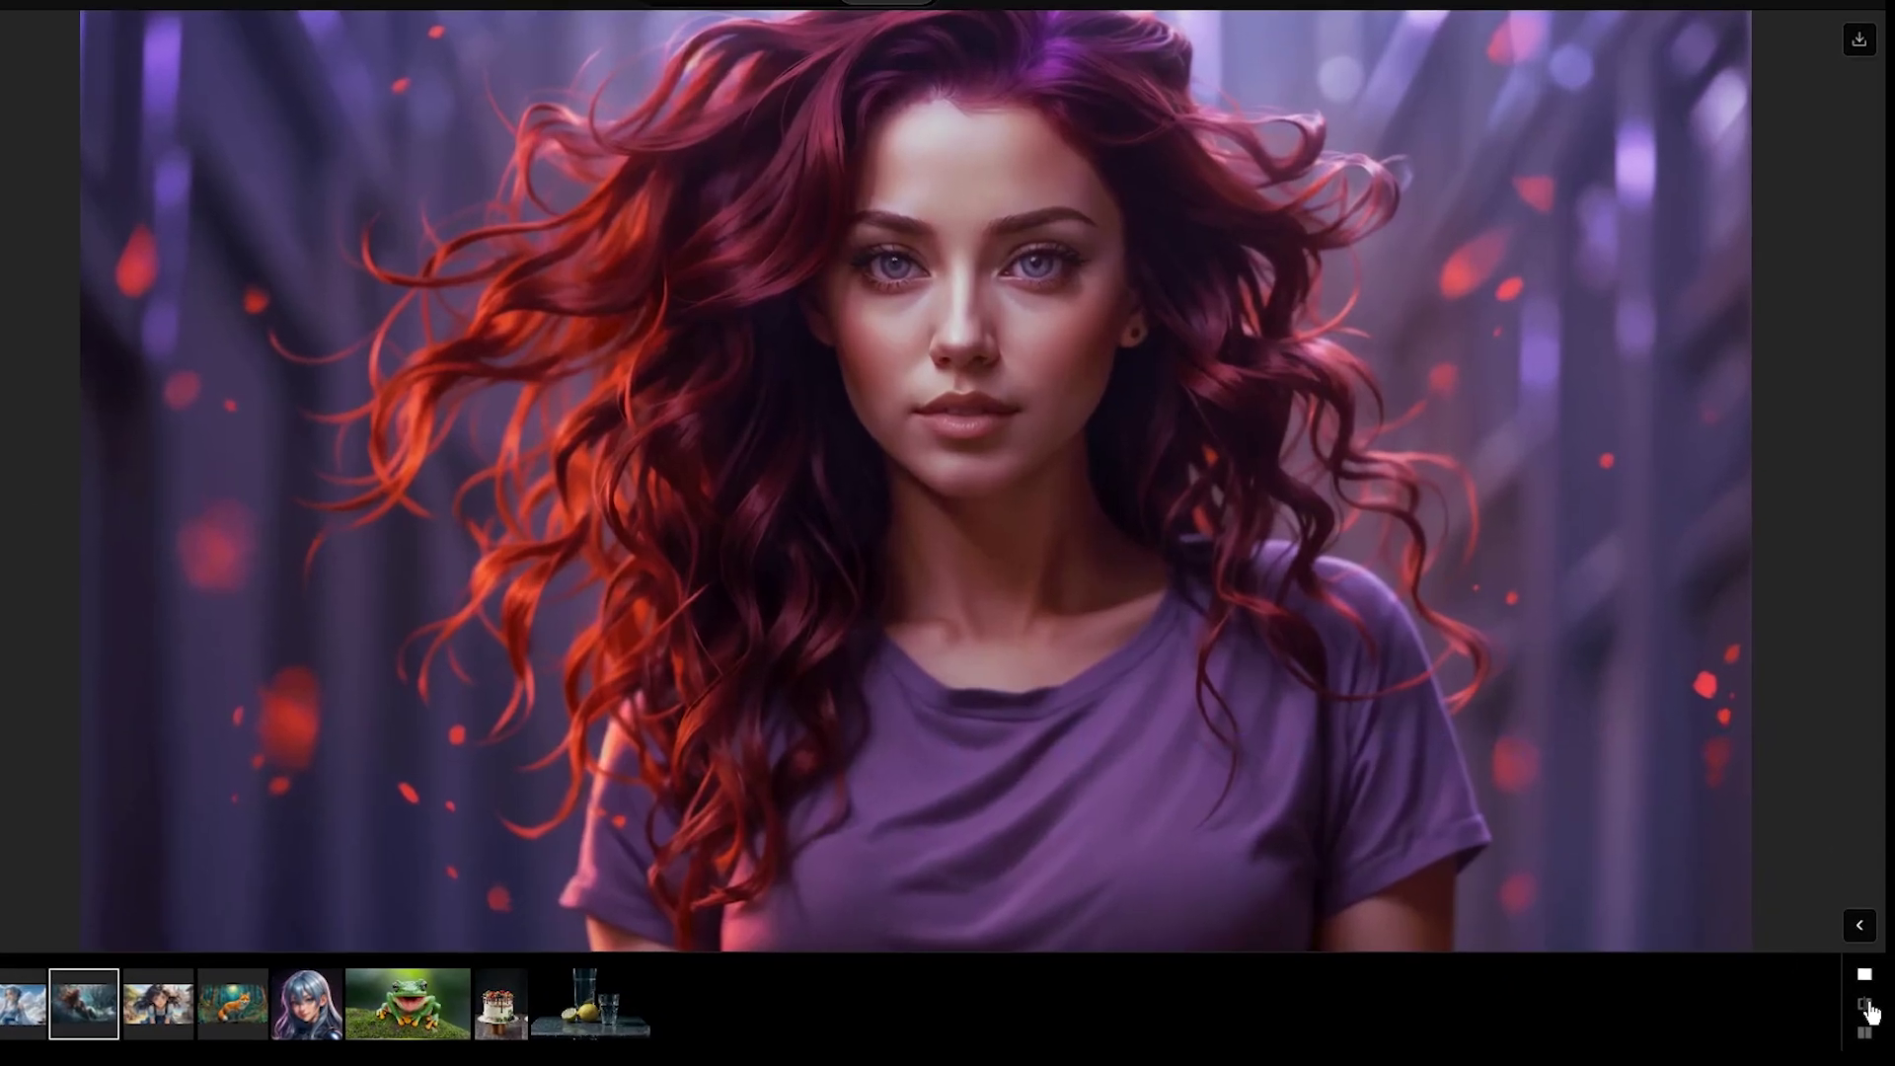
Compare with the before/after slider, then show original and upscaled side by side
{"action": "left_click", "coordinate": [1869, 1007]}
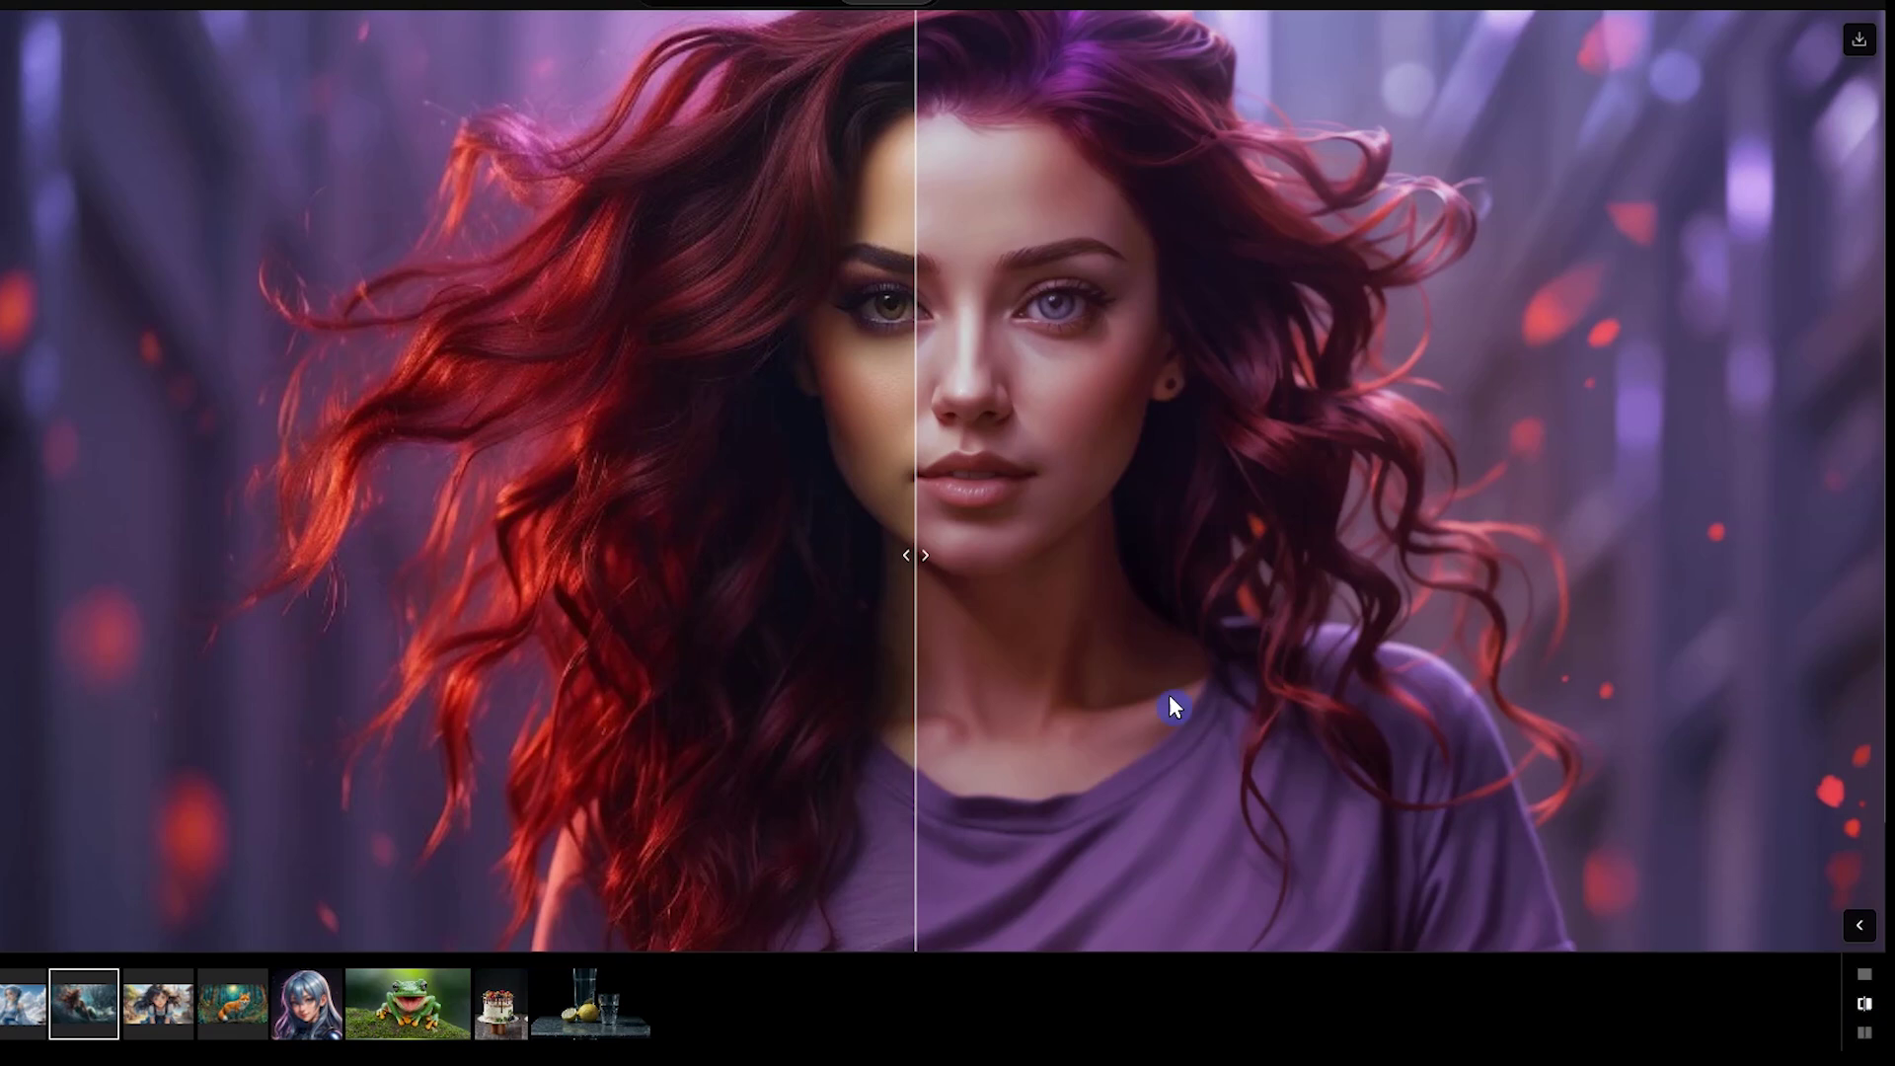
{"action": "mouse_move", "coordinate": [914, 560]}
{"action": "left_mouse_down"}
{"action": "mouse_move", "coordinate": [1653, 554]}
{"action": "mouse_move", "coordinate": [697, 554]}
{"action": "left_mouse_up"}
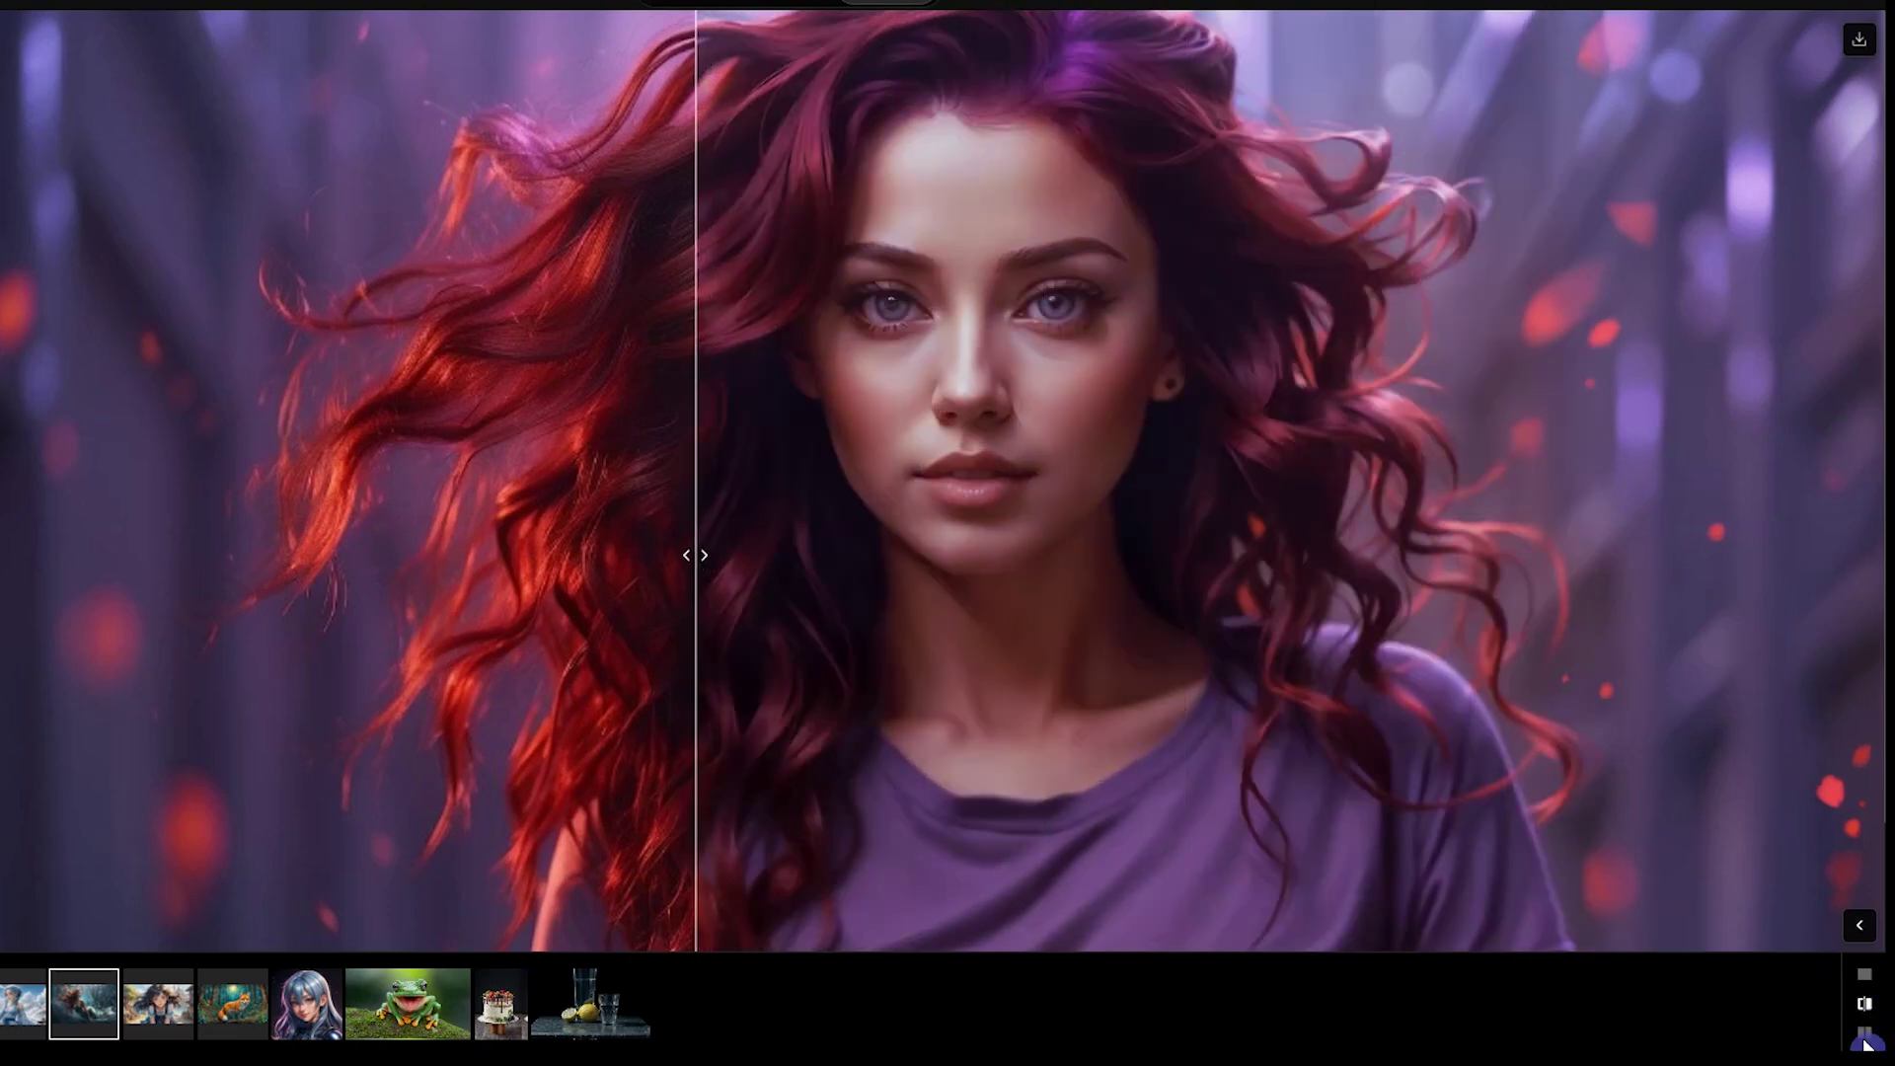
{"action": "left_click", "coordinate": [1867, 1033]}
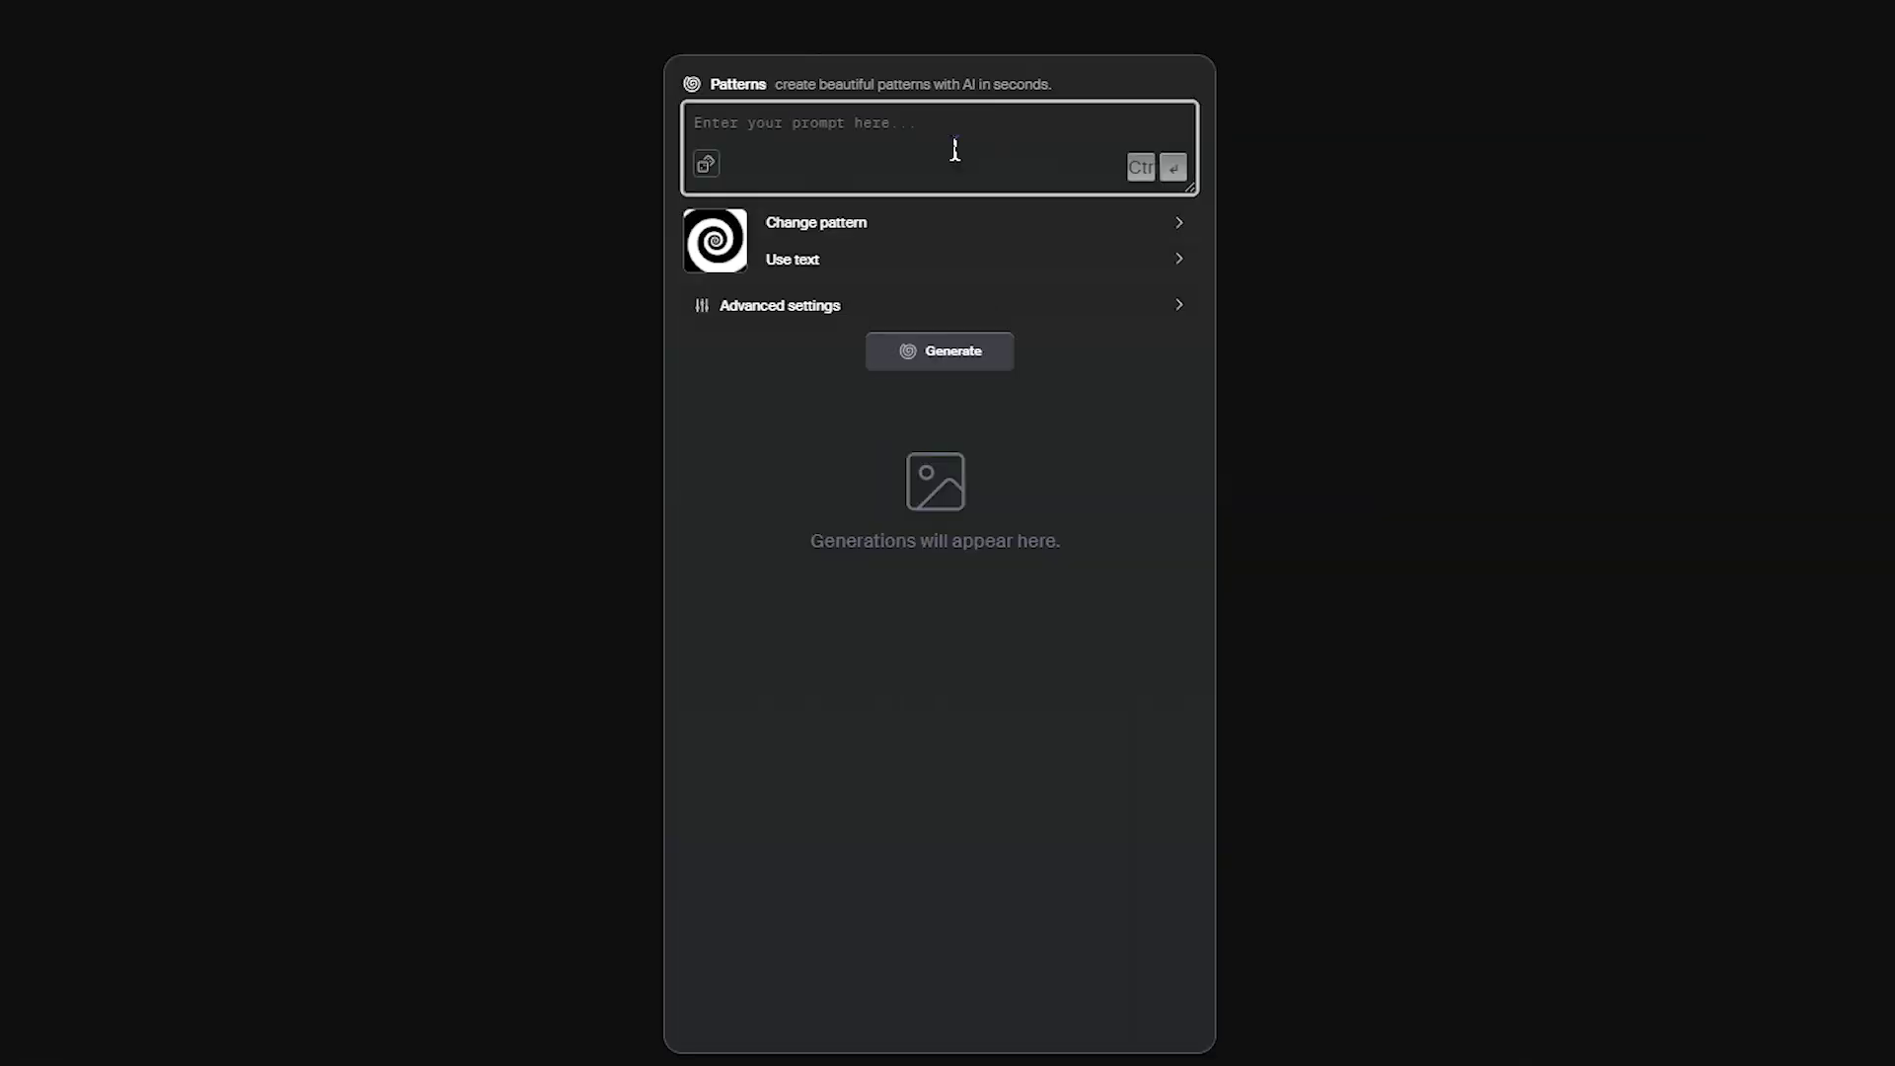
Try random prompts, then replace with 'a field with green grass and colorful flowers'
{"action": "left_click", "coordinate": [647, 205]}
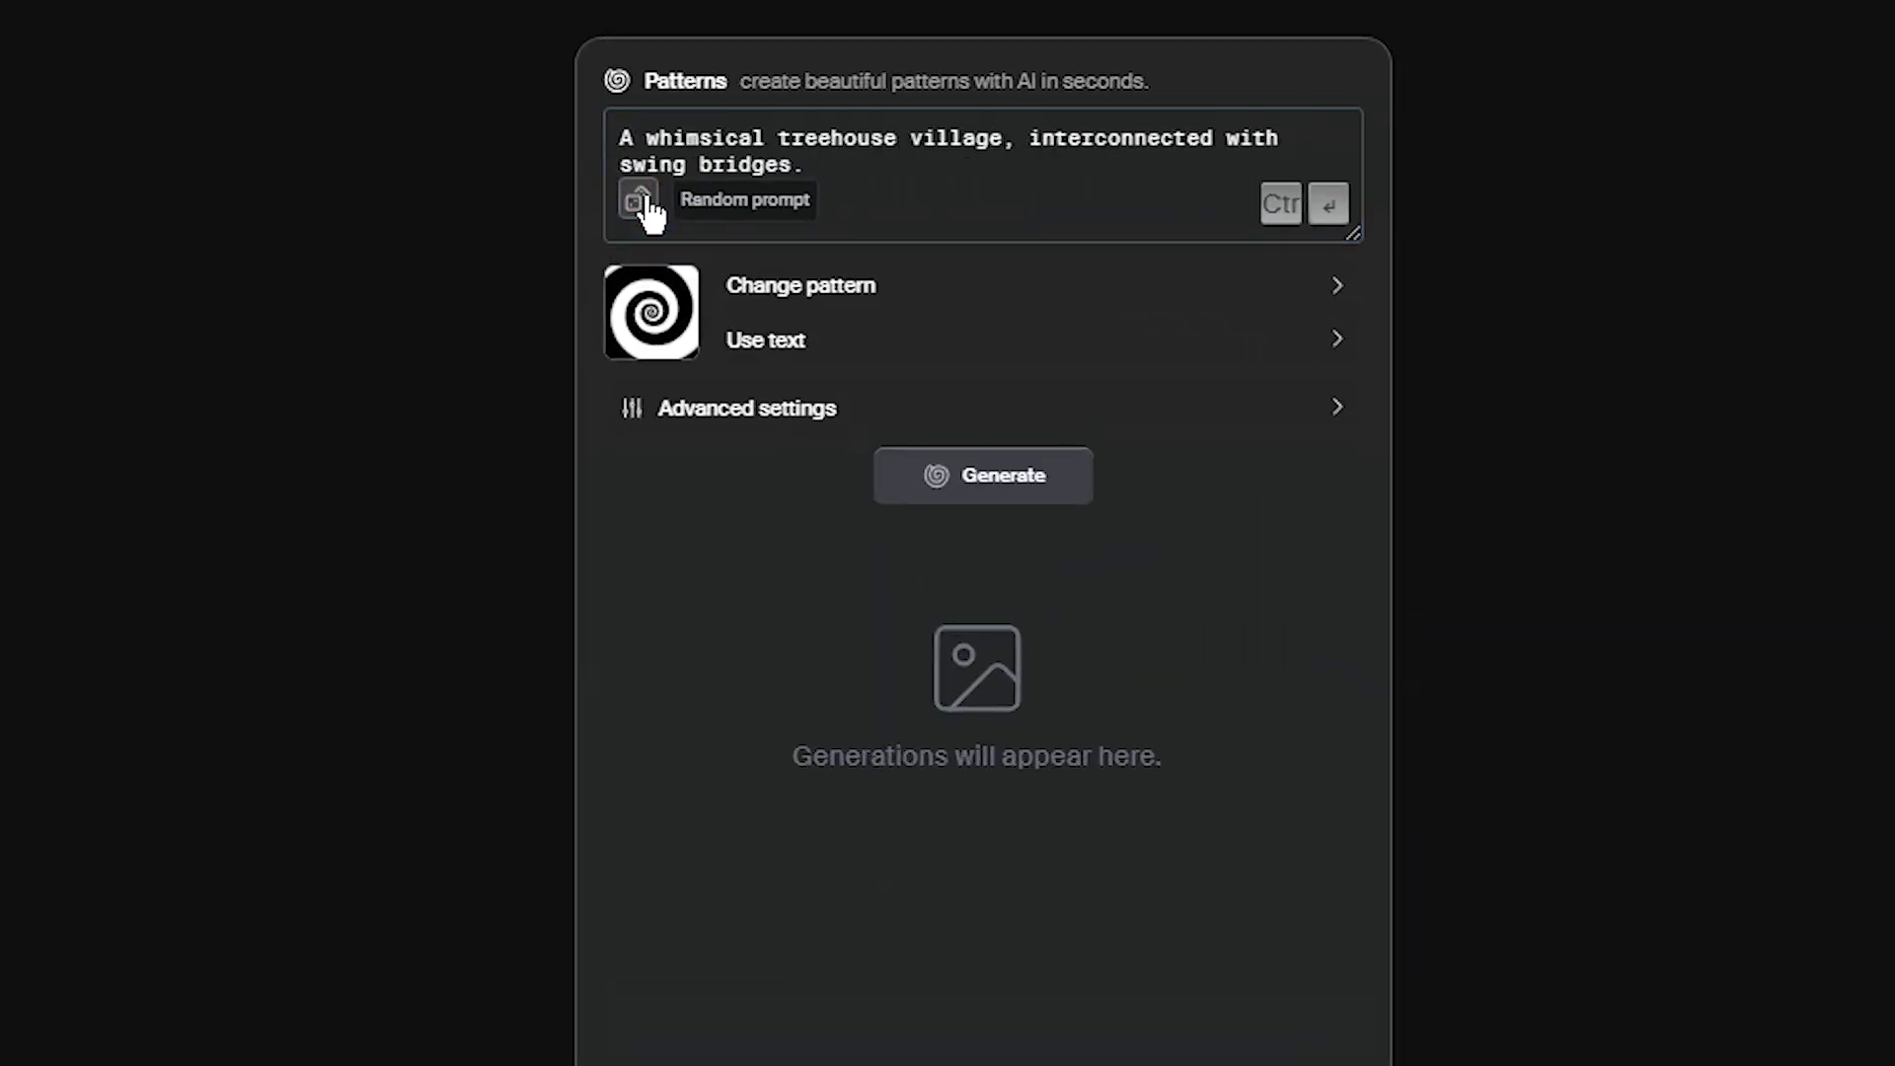
{"action": "left_click", "coordinate": [648, 205]}
{"action": "left_click", "coordinate": [977, 182]}
{"action": "key", "text": "ctrl+a"}
{"action": "type", "text": "a field with green grass and colorful flowers"}
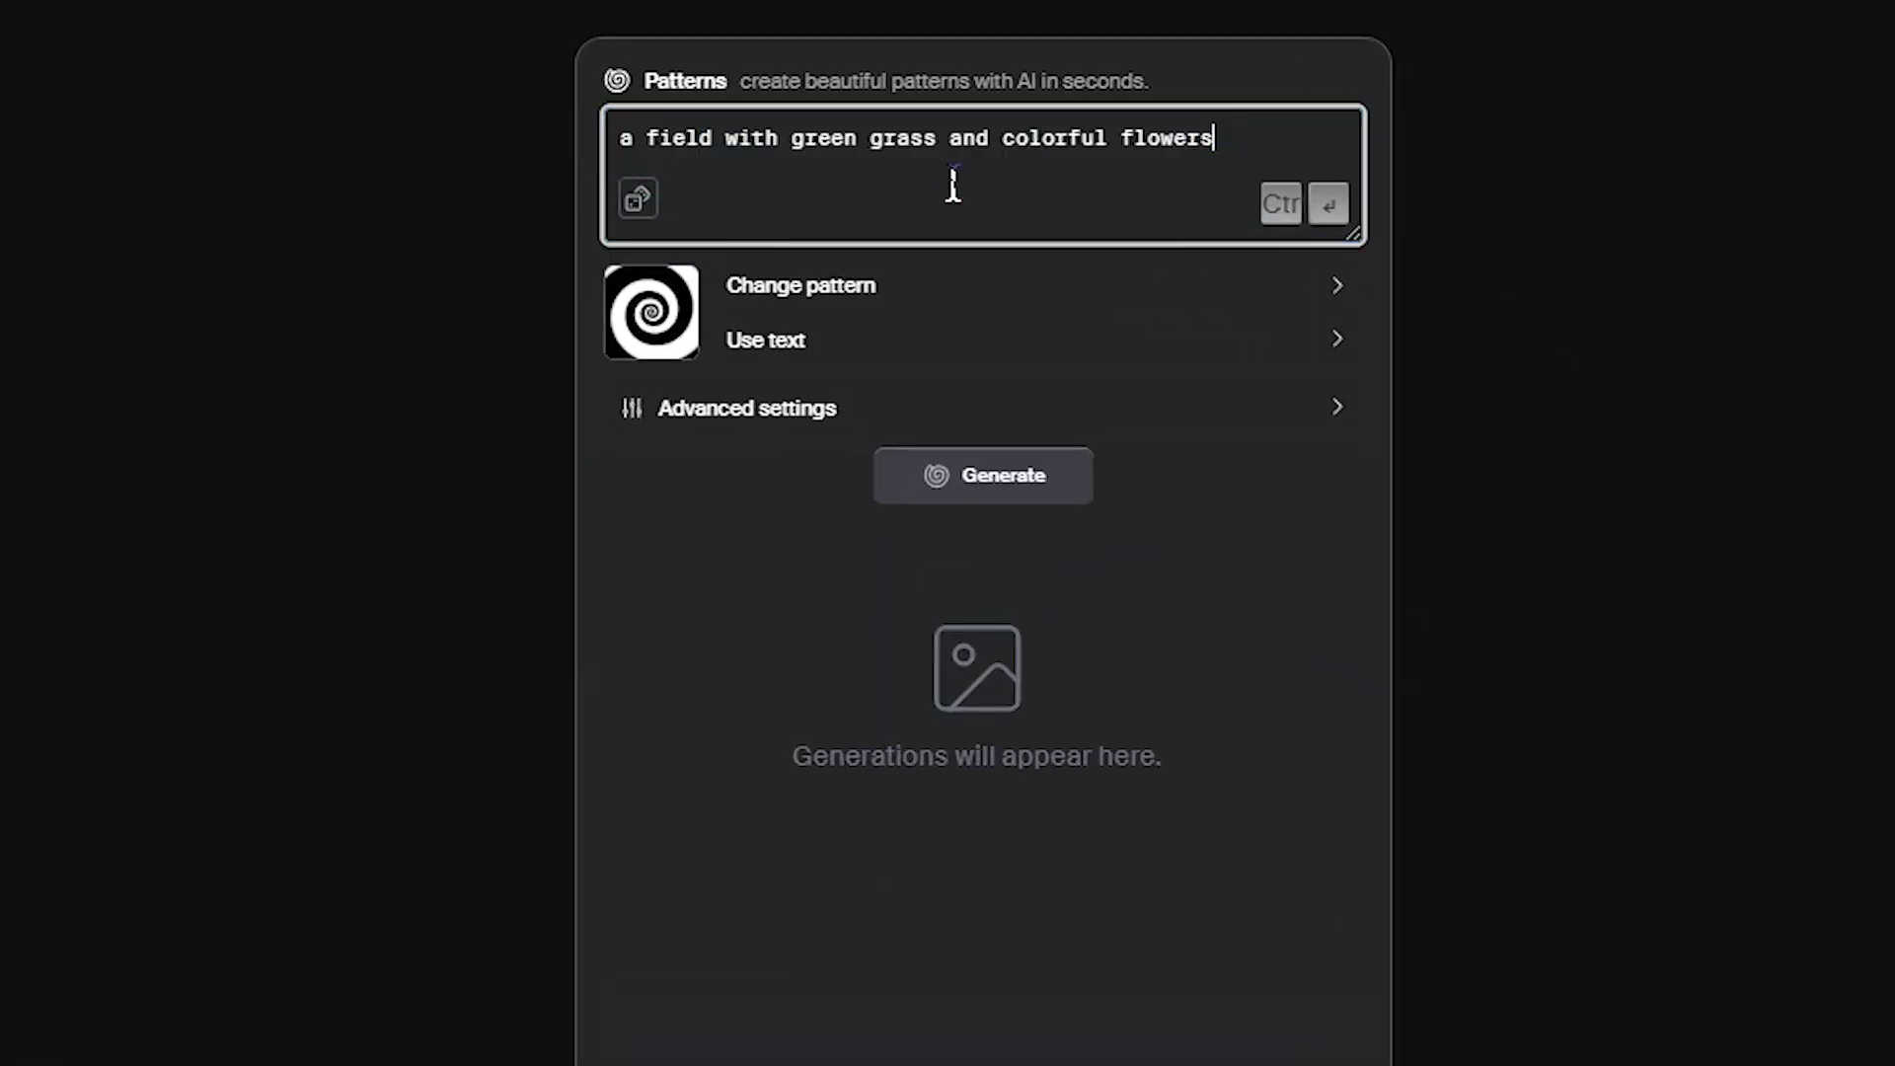
Review the preset patterns and enable the negative prompt in Advanced settings
{"action": "left_click", "coordinate": [889, 286]}
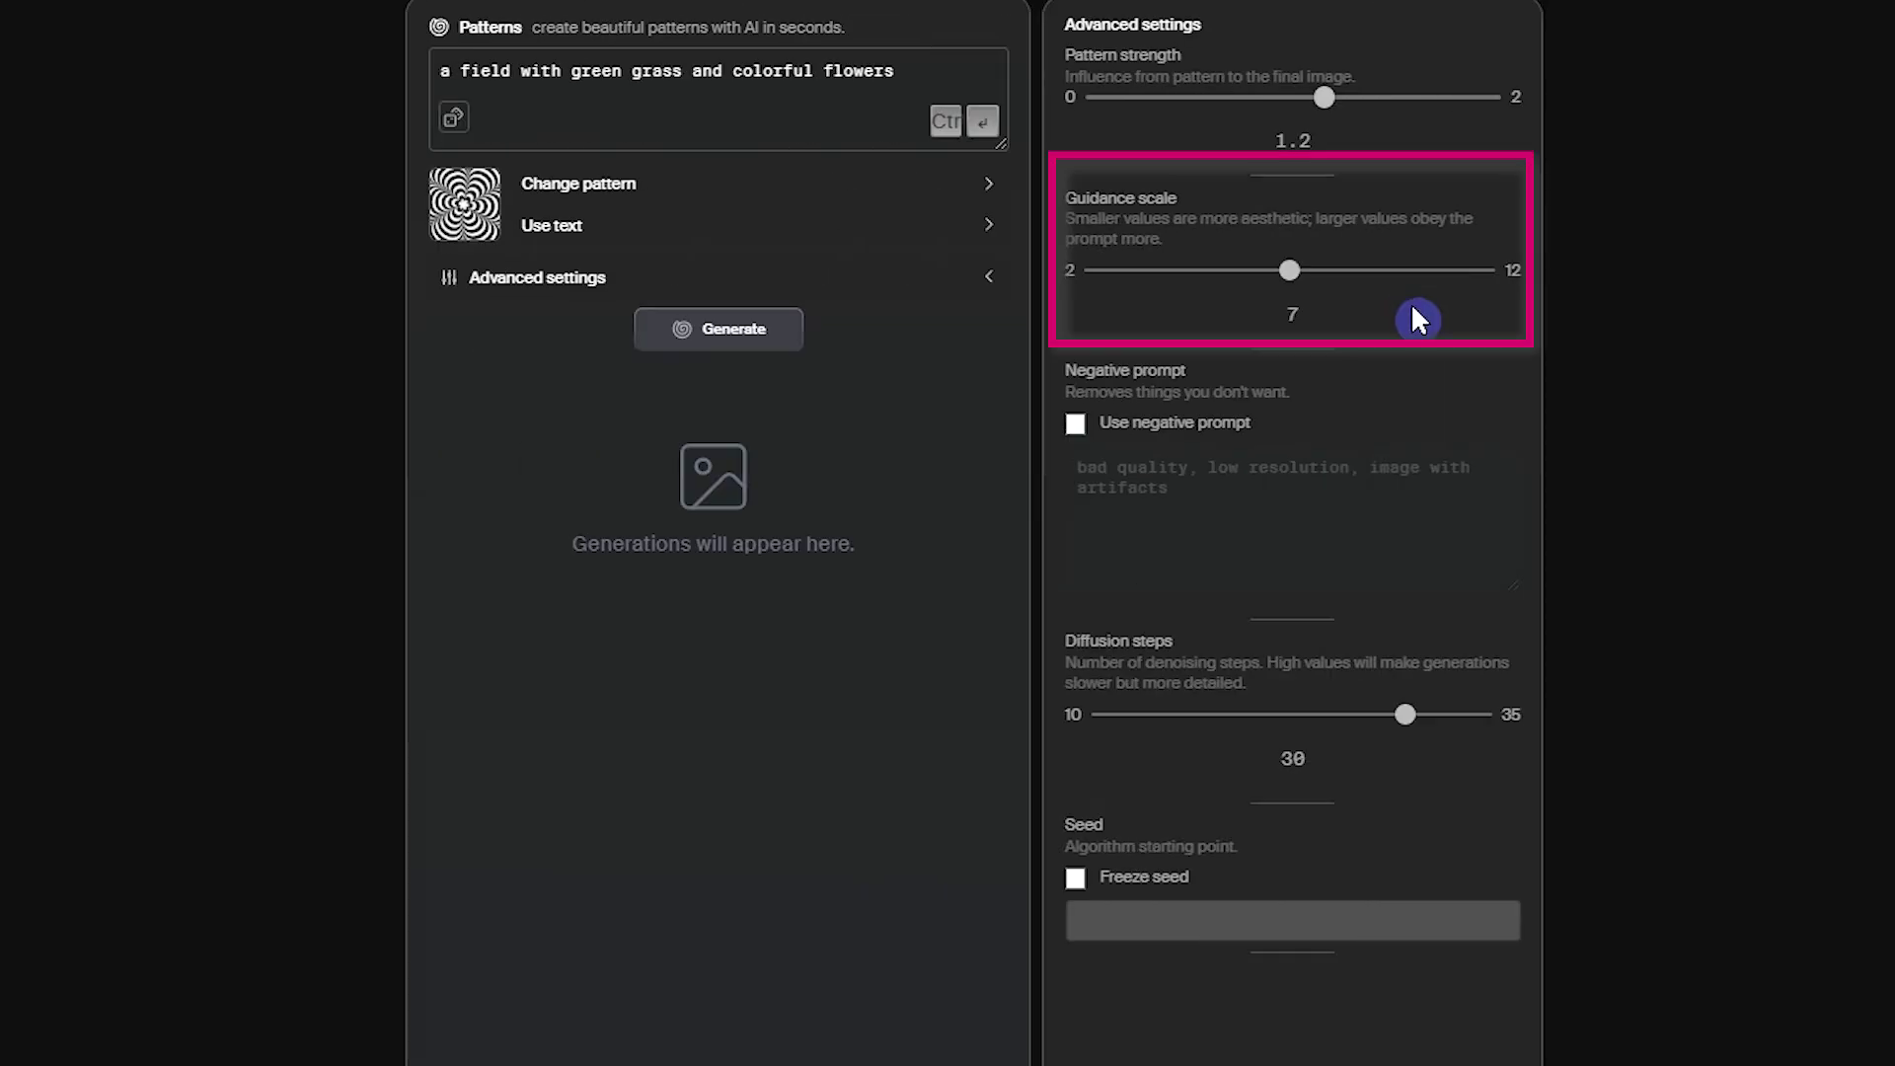
{"action": "left_click", "coordinate": [1078, 427]}
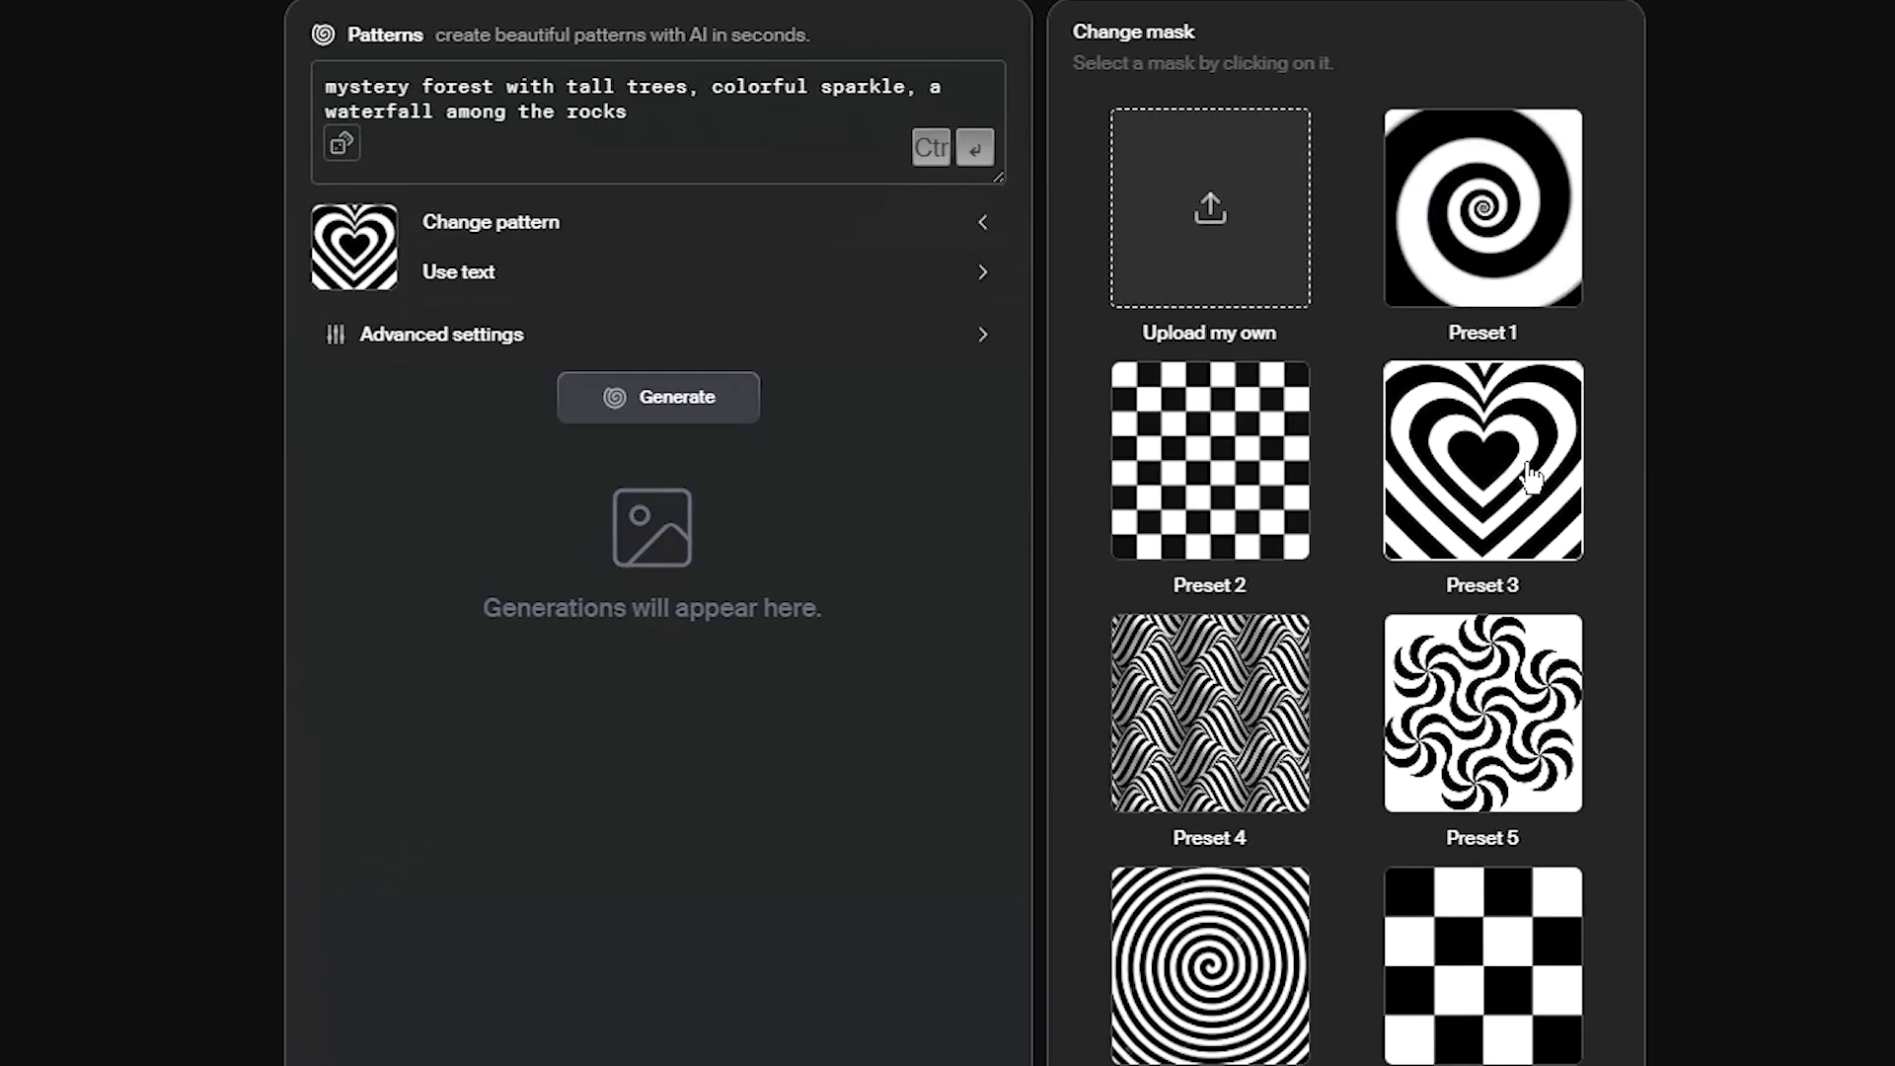
Lower Pattern strength to 1.3 and generate with the oval swirl Preset 15
{"action": "left_click", "coordinate": [982, 335]}
{"action": "left_click_drag", "start_coordinate": [1484, 119], "coordinate": [1409, 120]}
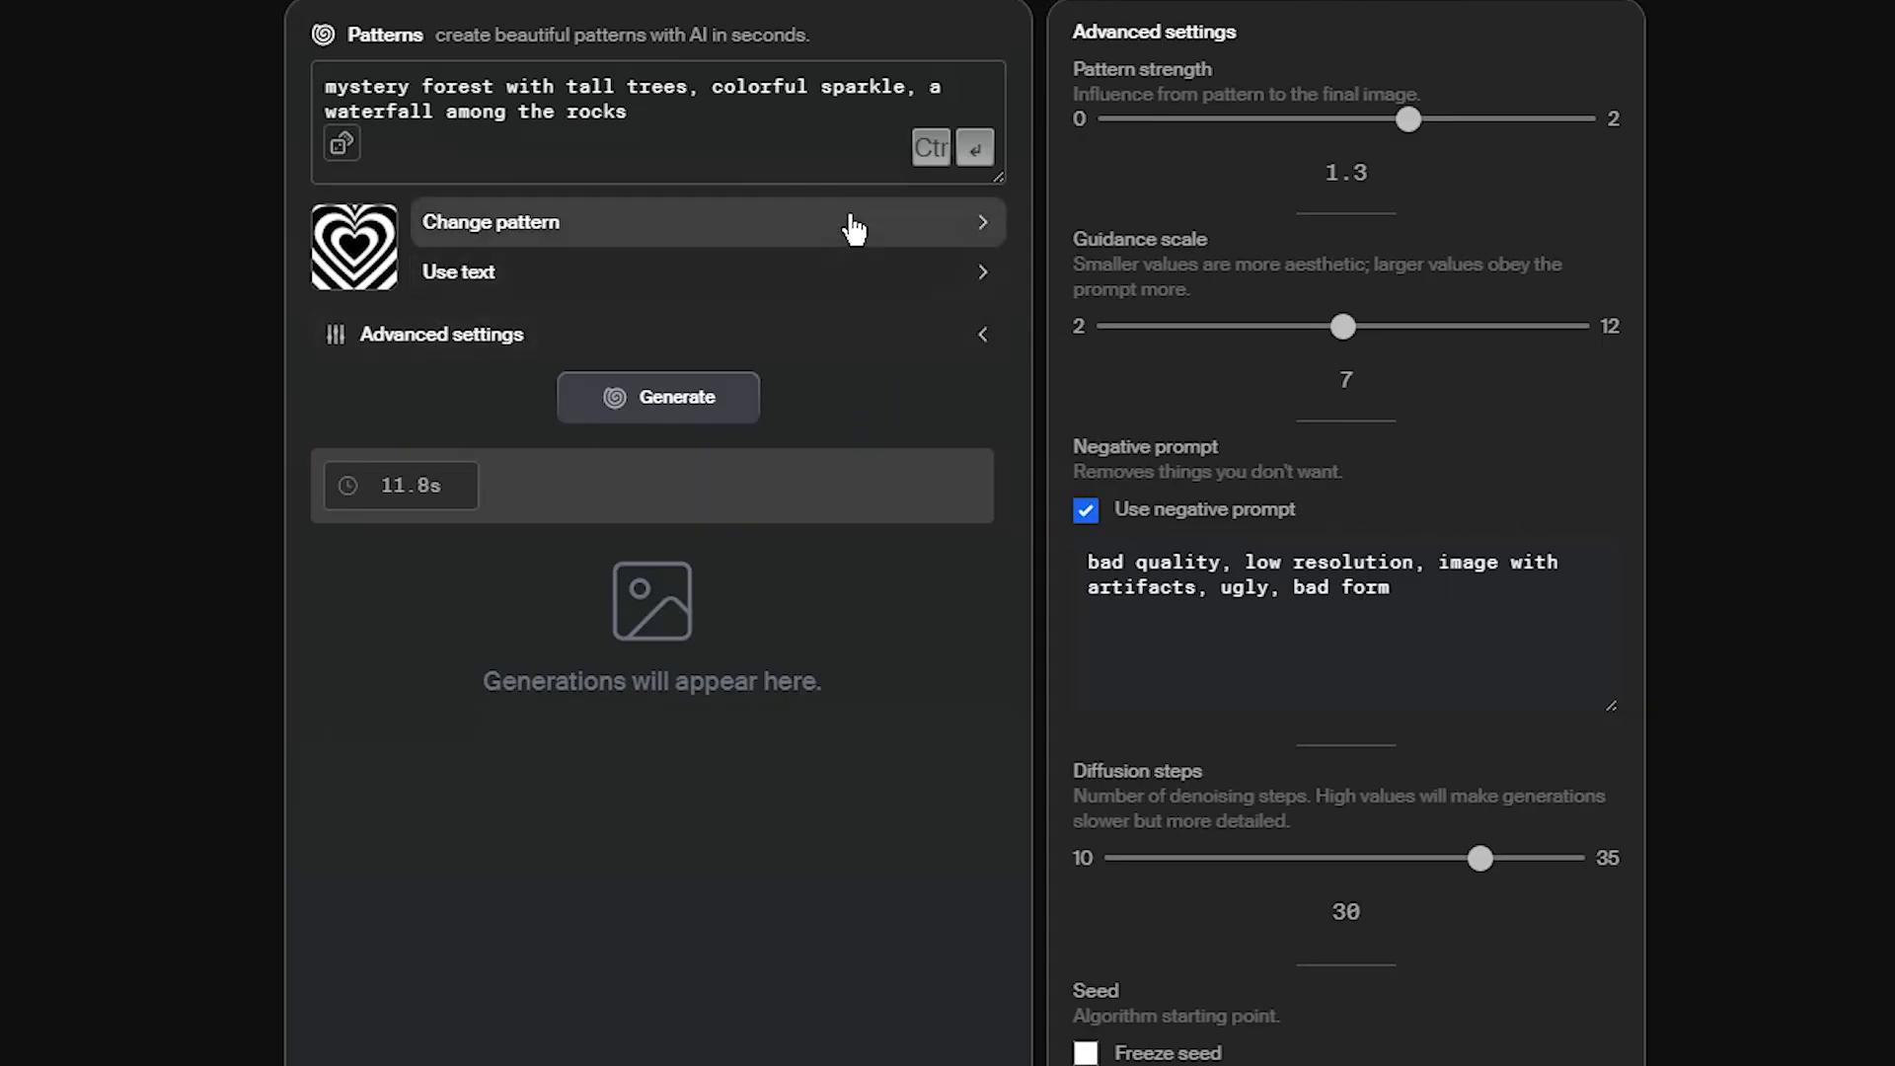
{"action": "left_click", "coordinate": [844, 221]}
{"action": "scroll", "coordinate": [1563, 630], "scroll_direction": "down", "scroll_amount": 3}
{"action": "scroll", "coordinate": [1563, 630], "scroll_direction": "down", "scroll_amount": 4}
{"action": "scroll", "coordinate": [1562, 629], "scroll_direction": "down", "scroll_amount": 3}
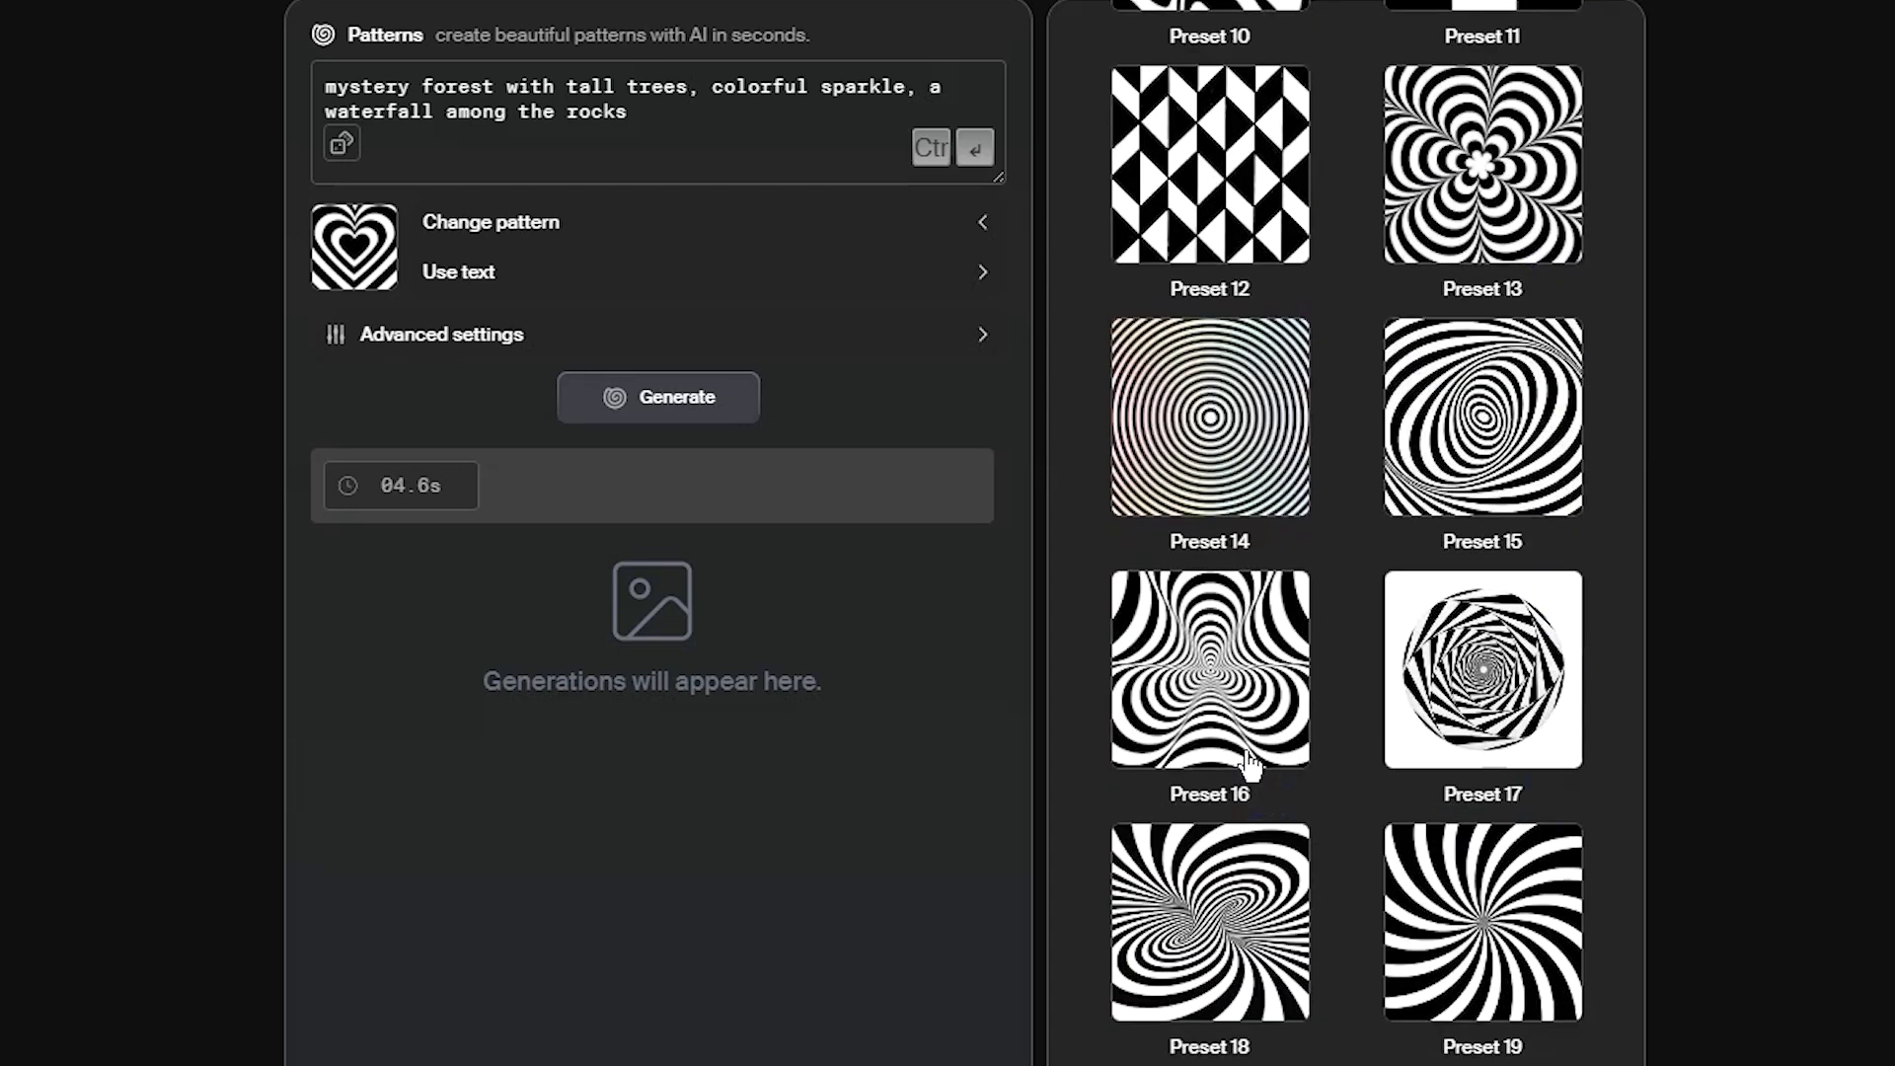
{"action": "left_click", "coordinate": [1490, 433]}
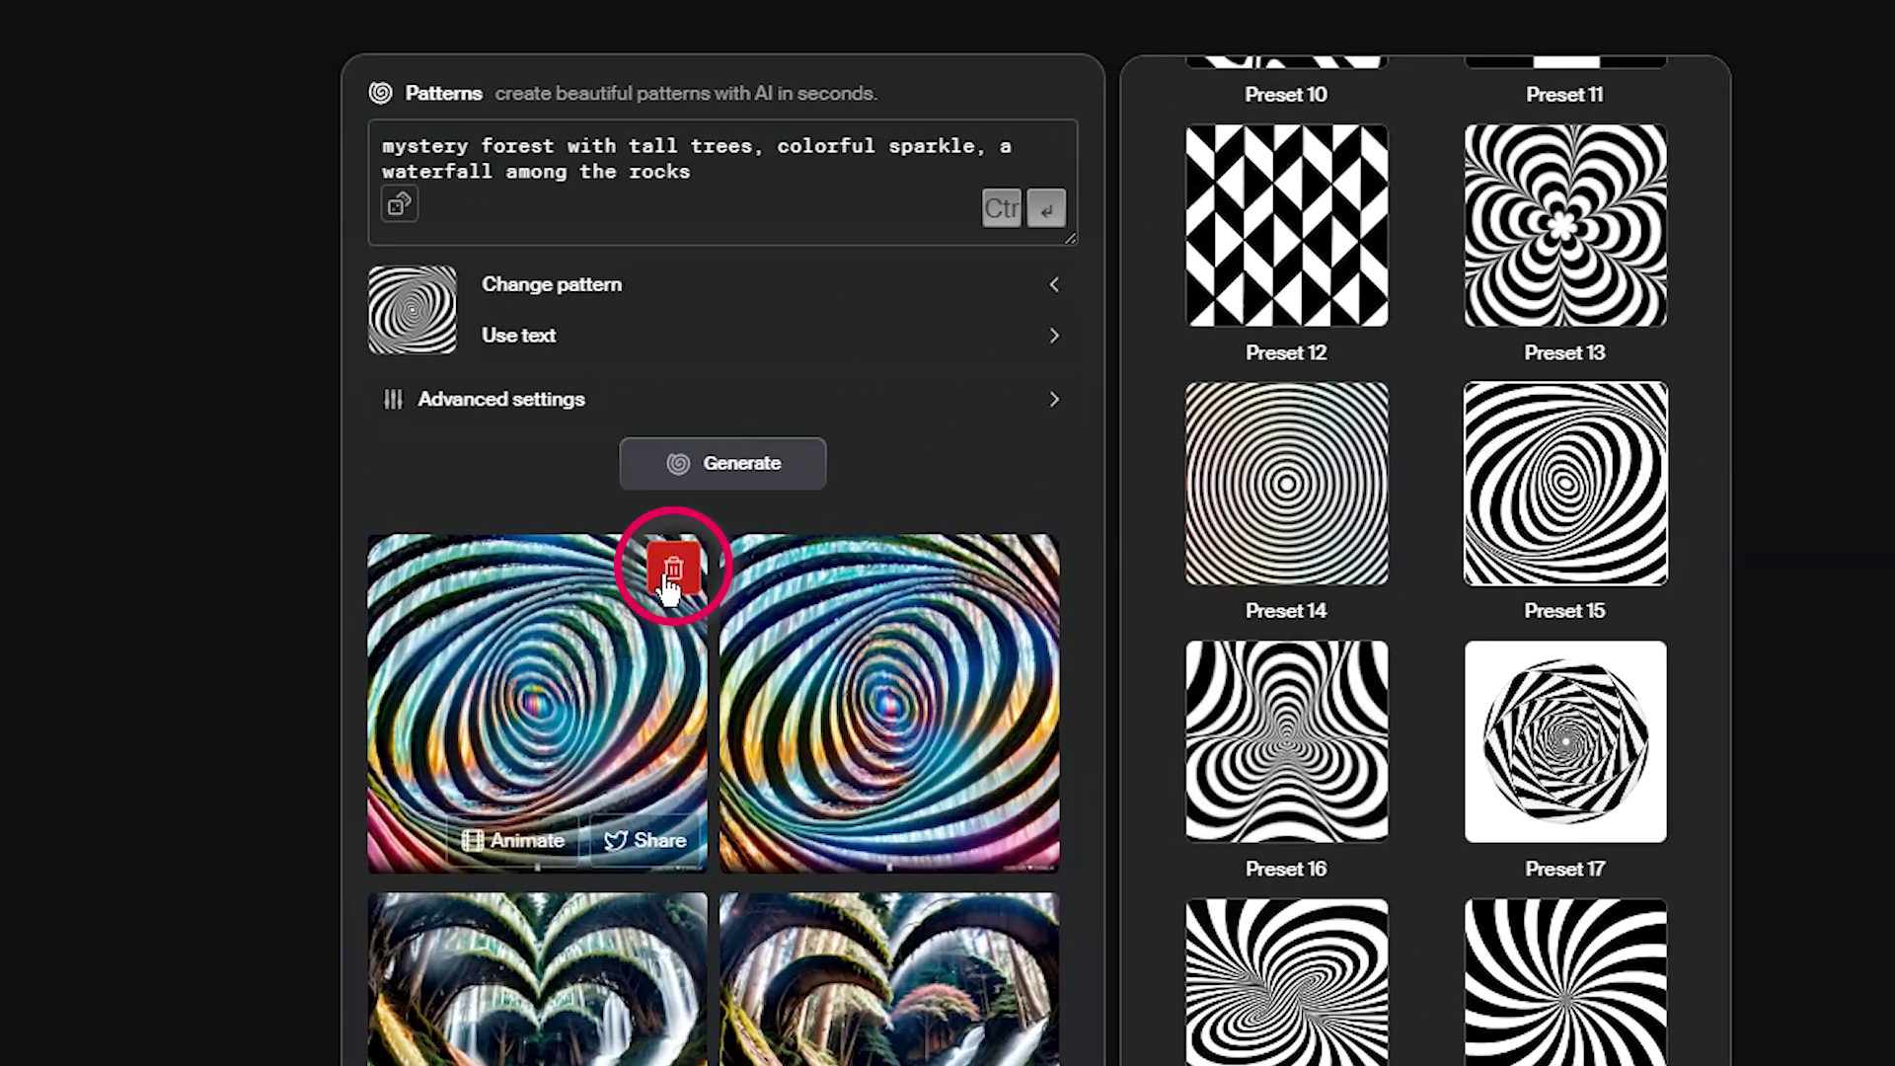
{"action": "scroll", "coordinate": [547, 737], "scroll_direction": "down", "scroll_amount": 1}
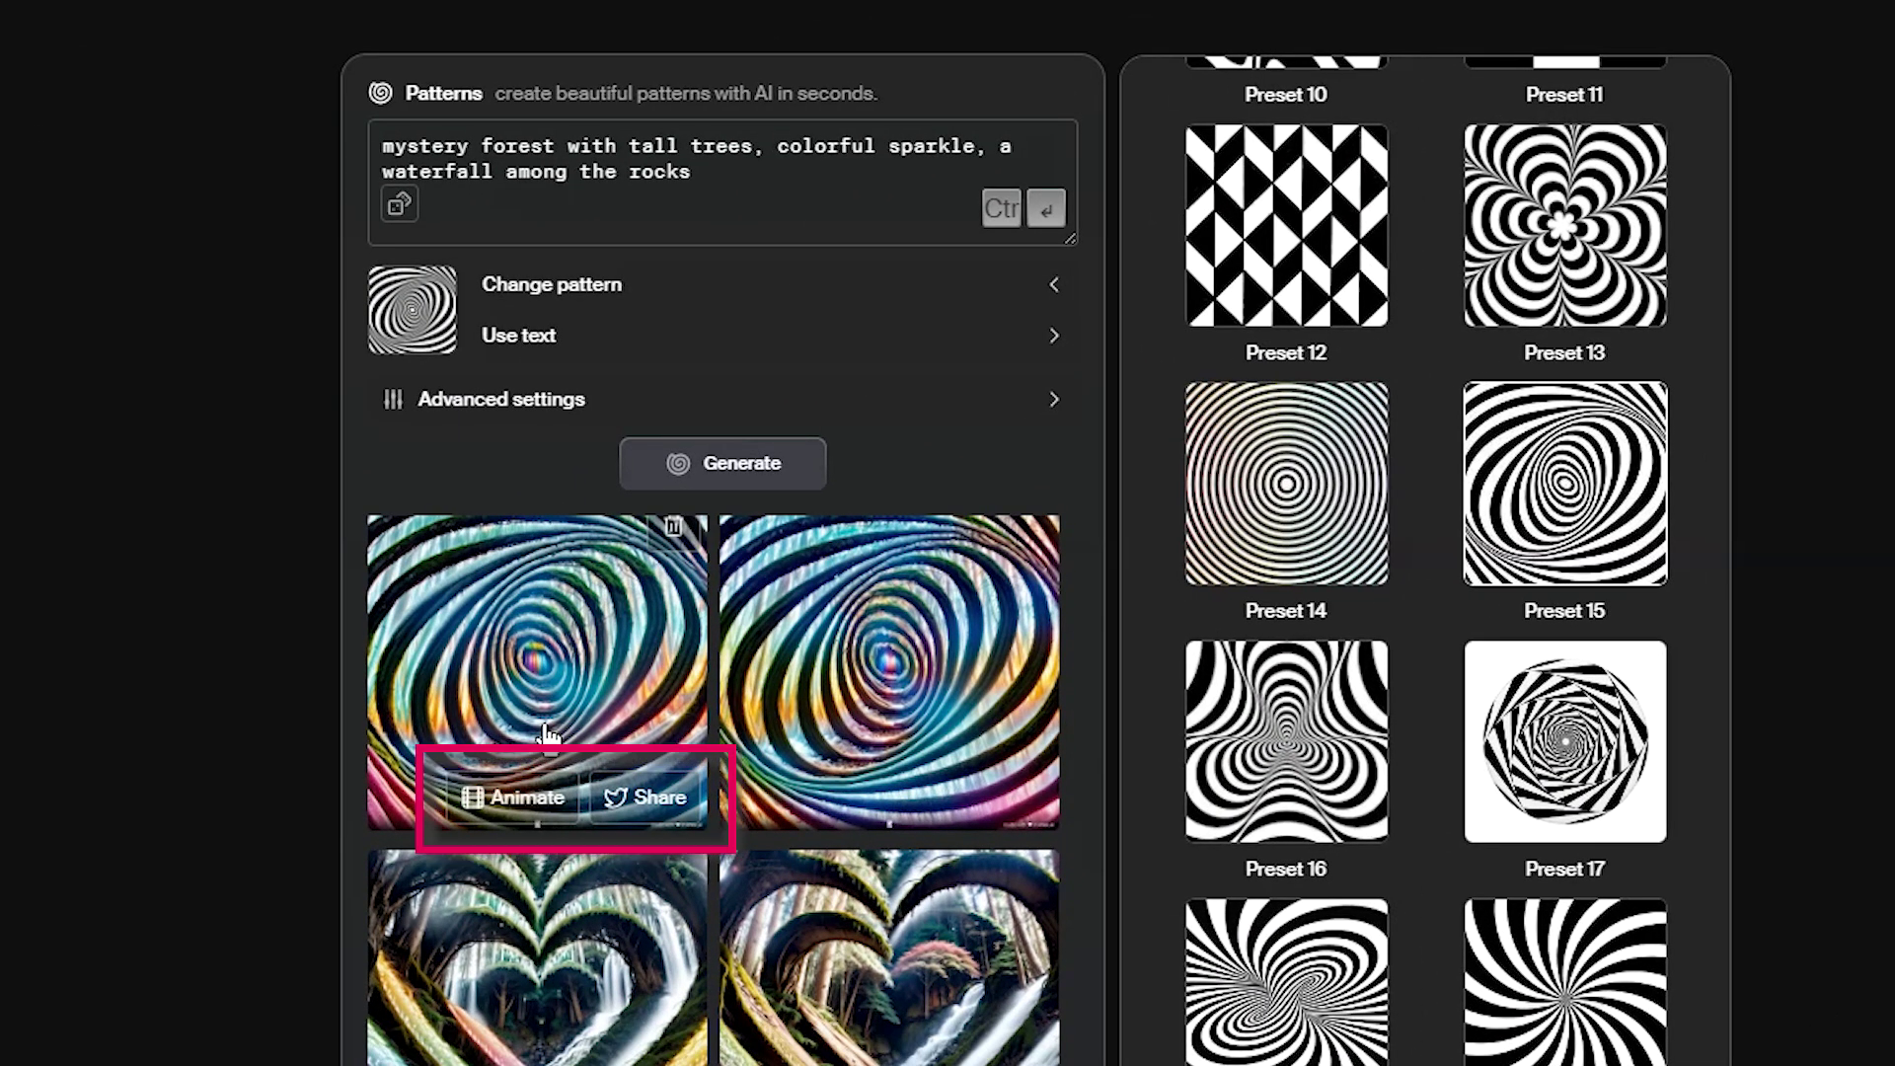
{"action": "mouse_move", "coordinate": [536, 977]}
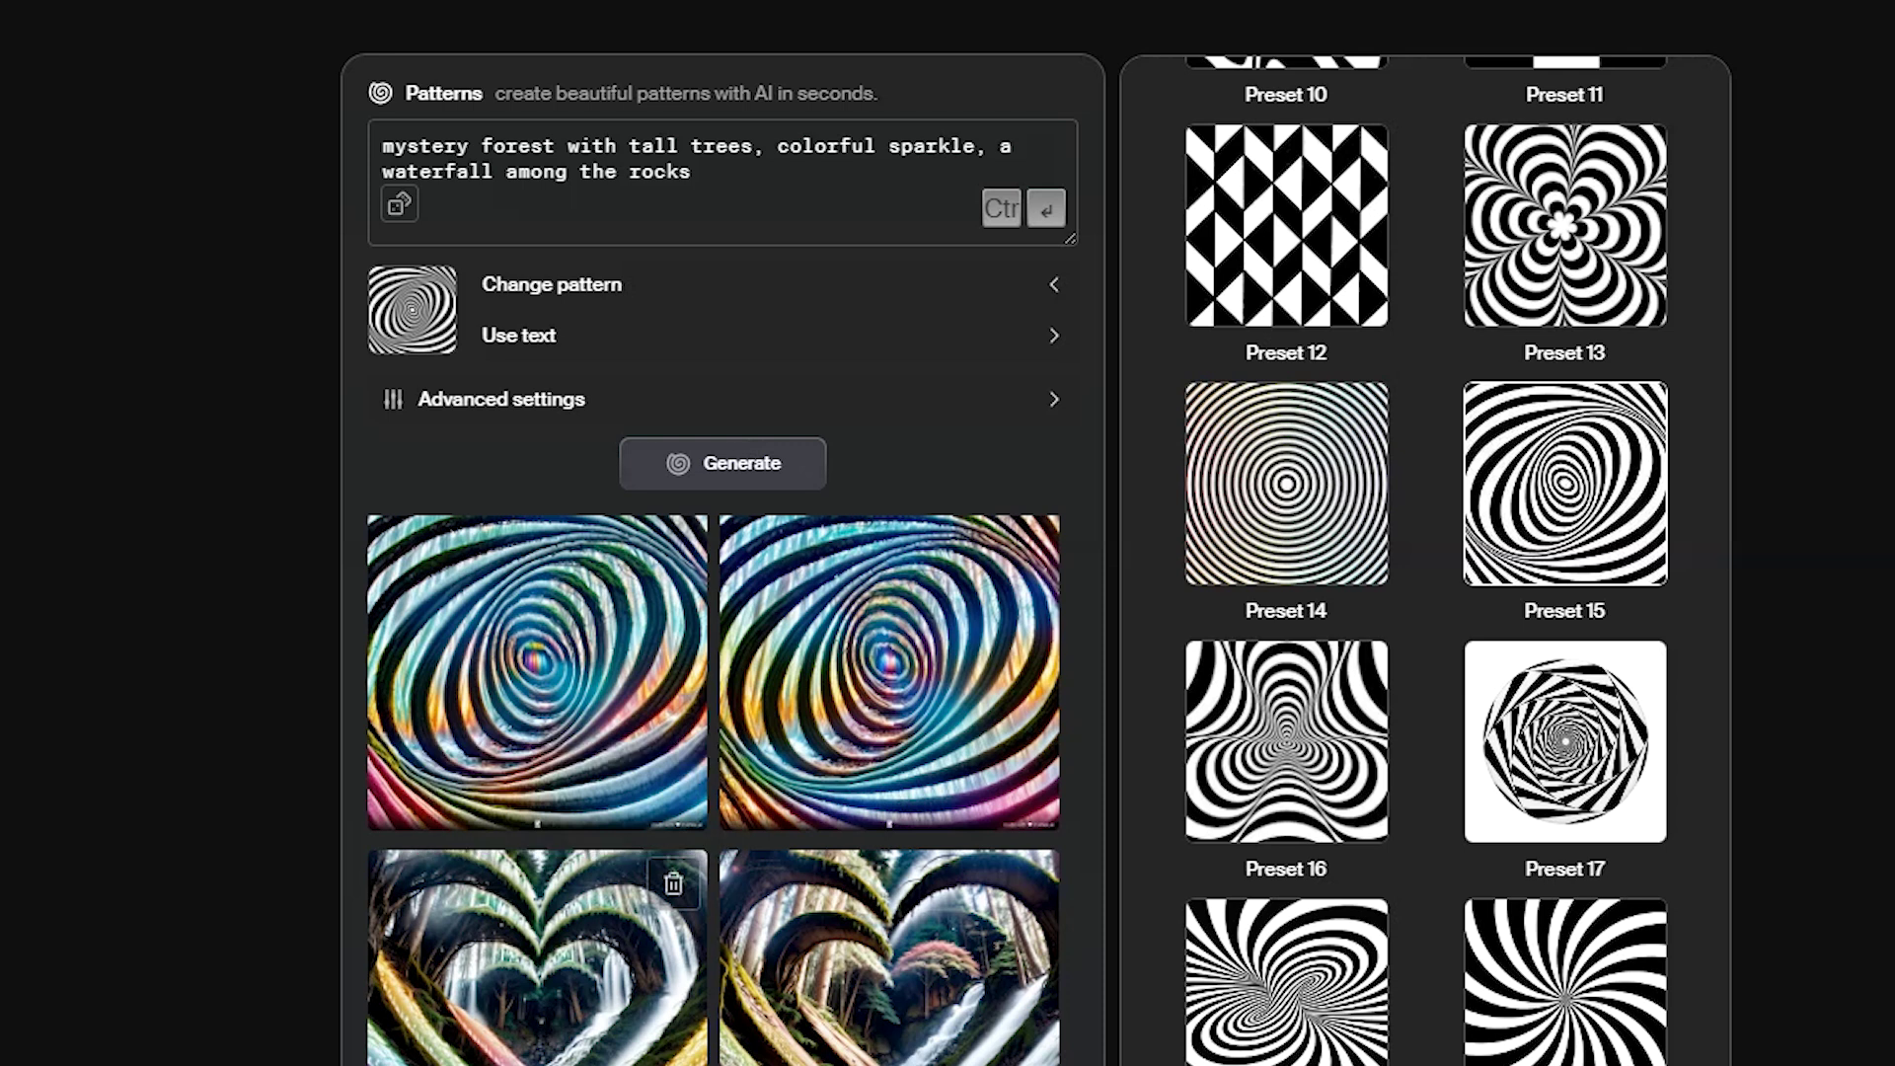
Make a text pattern from the word KREA, stretch it wider and accept it
{"action": "left_click", "coordinate": [726, 344]}
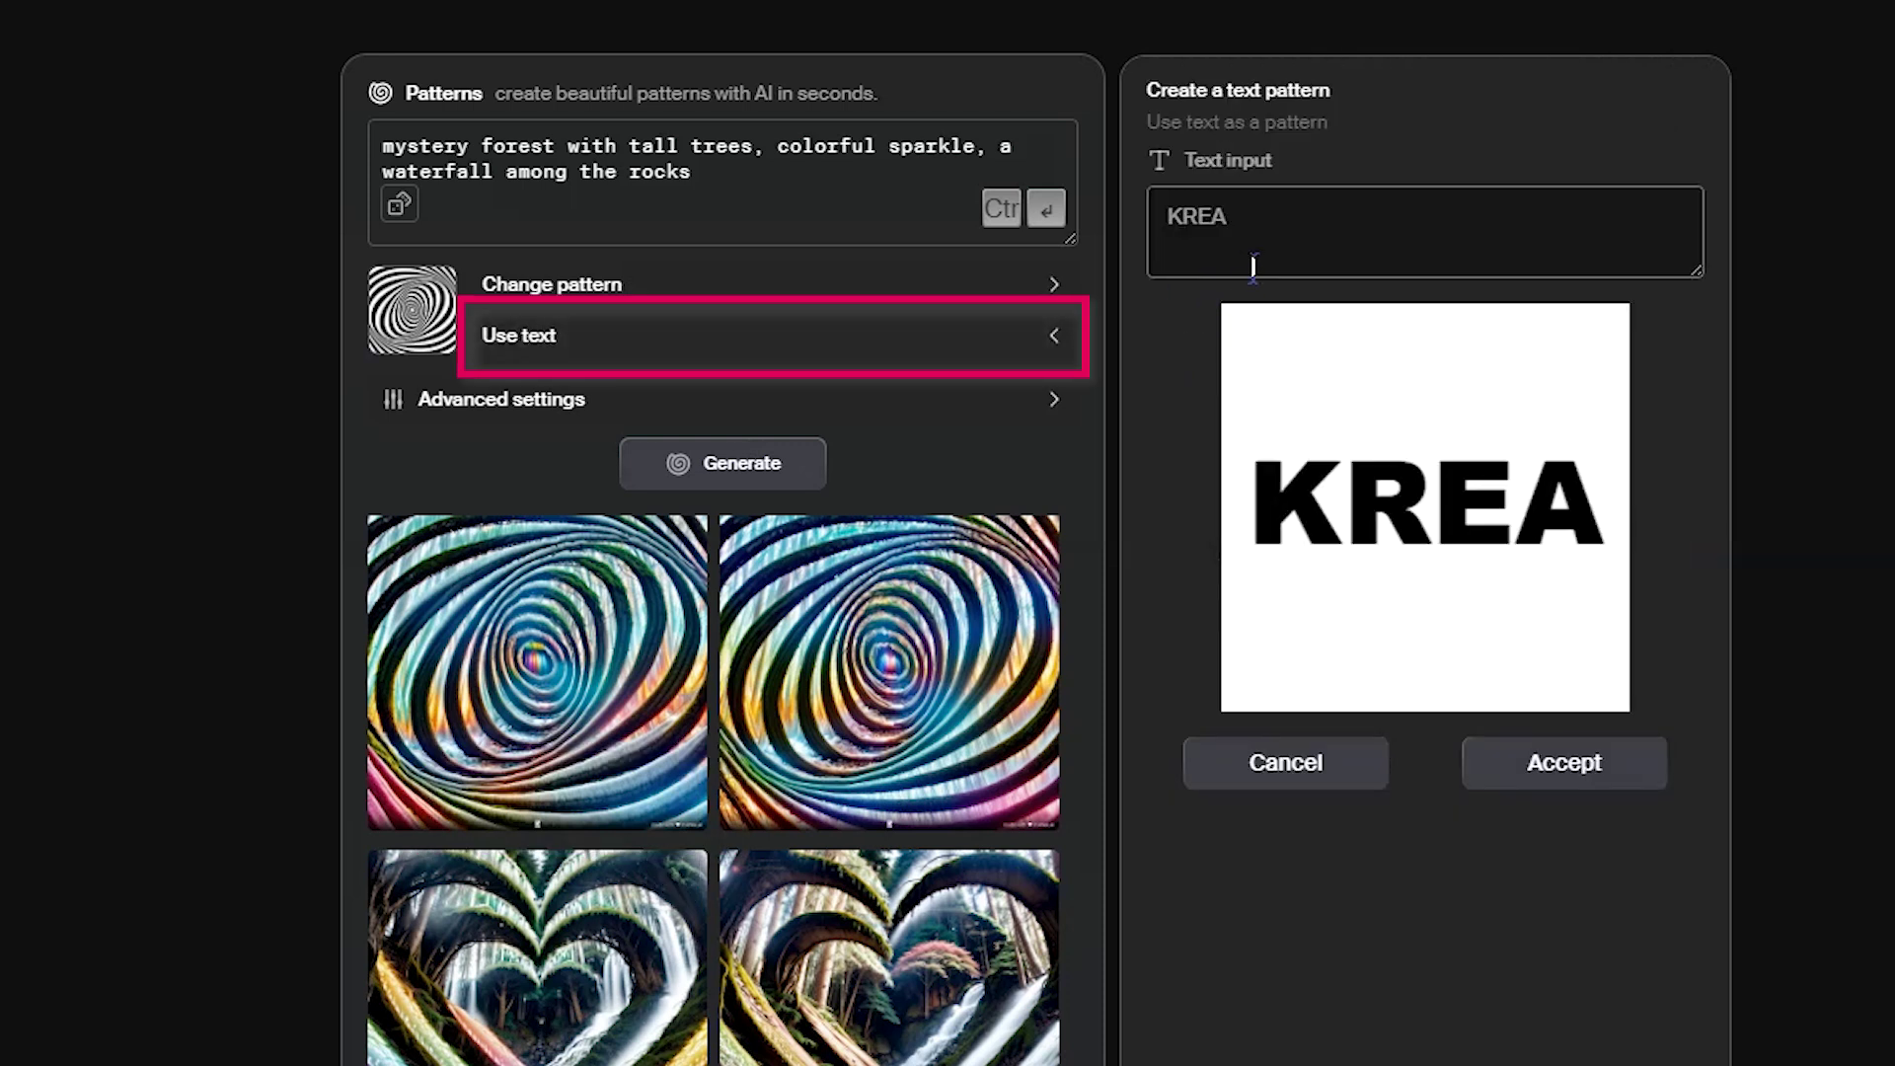
{"action": "double_click", "coordinate": [1294, 217]}
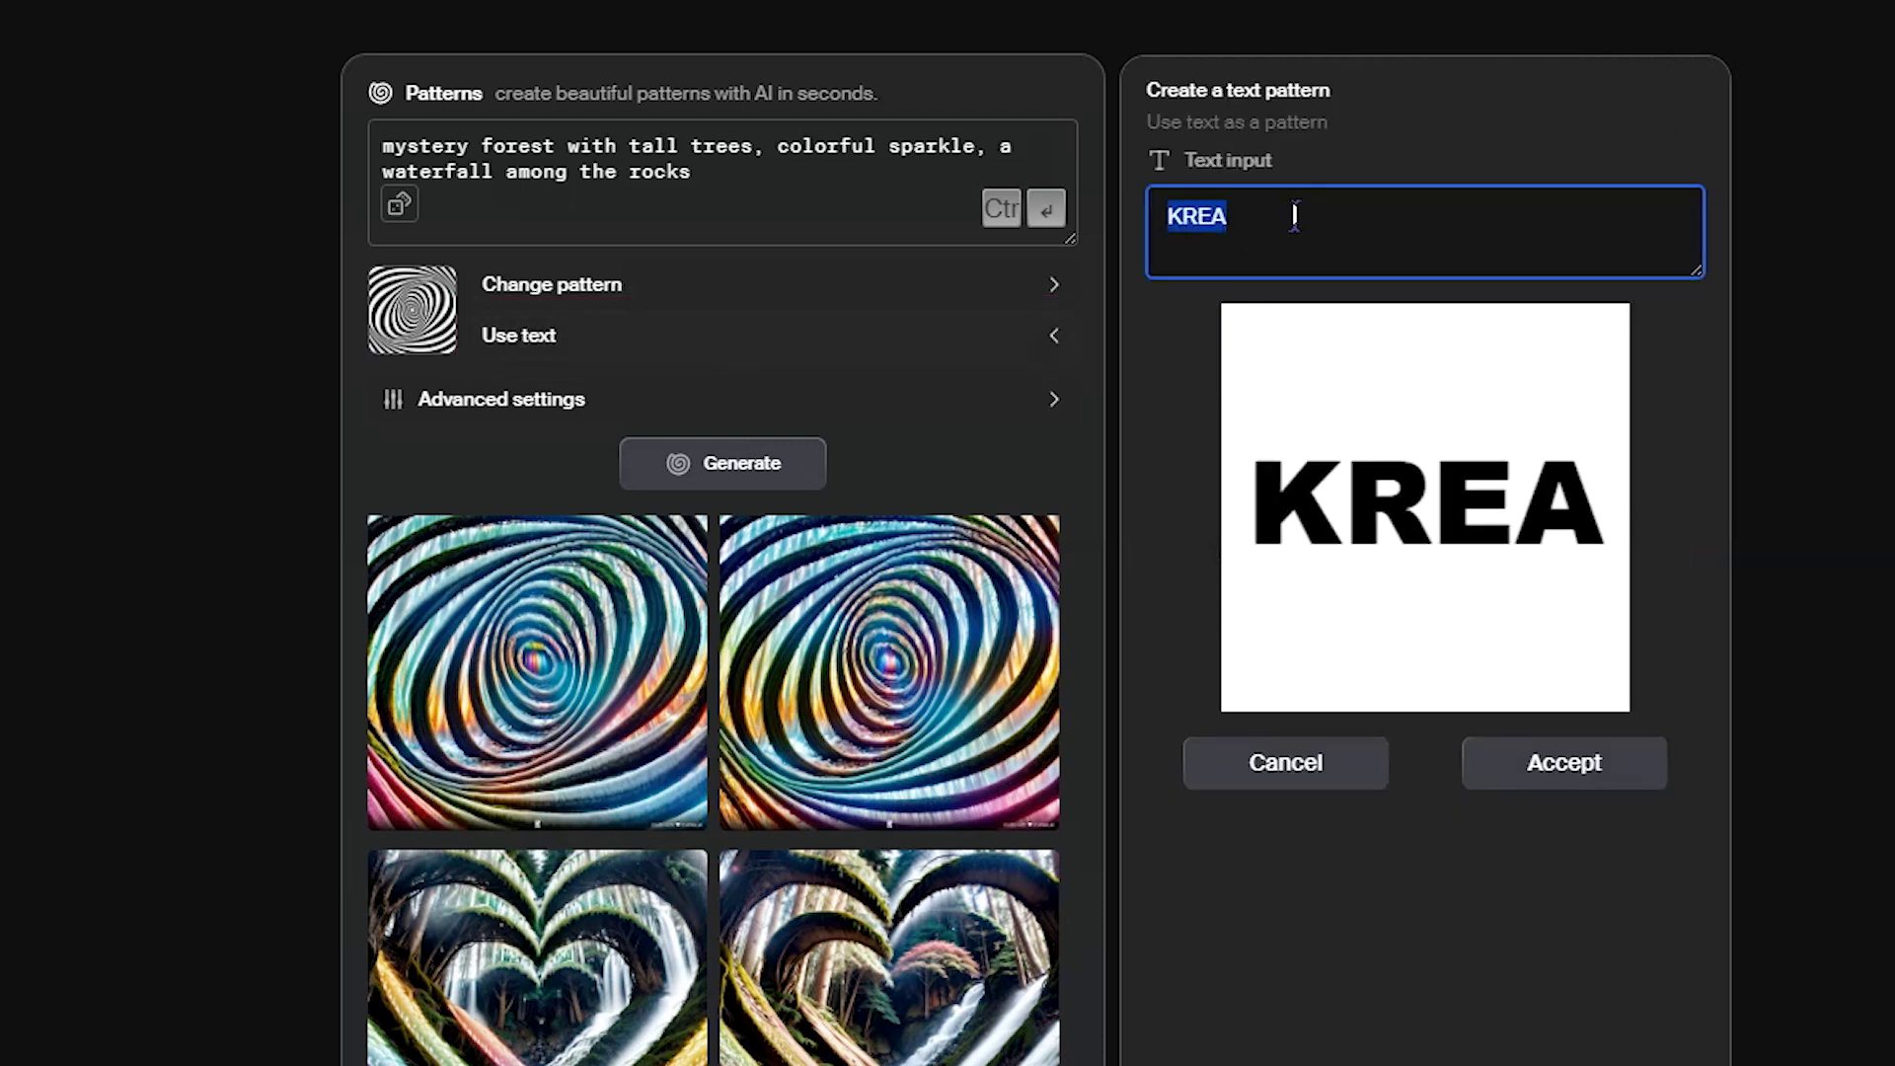
{"action": "mouse_move", "coordinate": [1630, 496]}
{"action": "left_mouse_down"}
{"action": "mouse_move", "coordinate": [1206, 507]}
{"action": "mouse_move", "coordinate": [1240, 503]}
{"action": "left_mouse_up"}
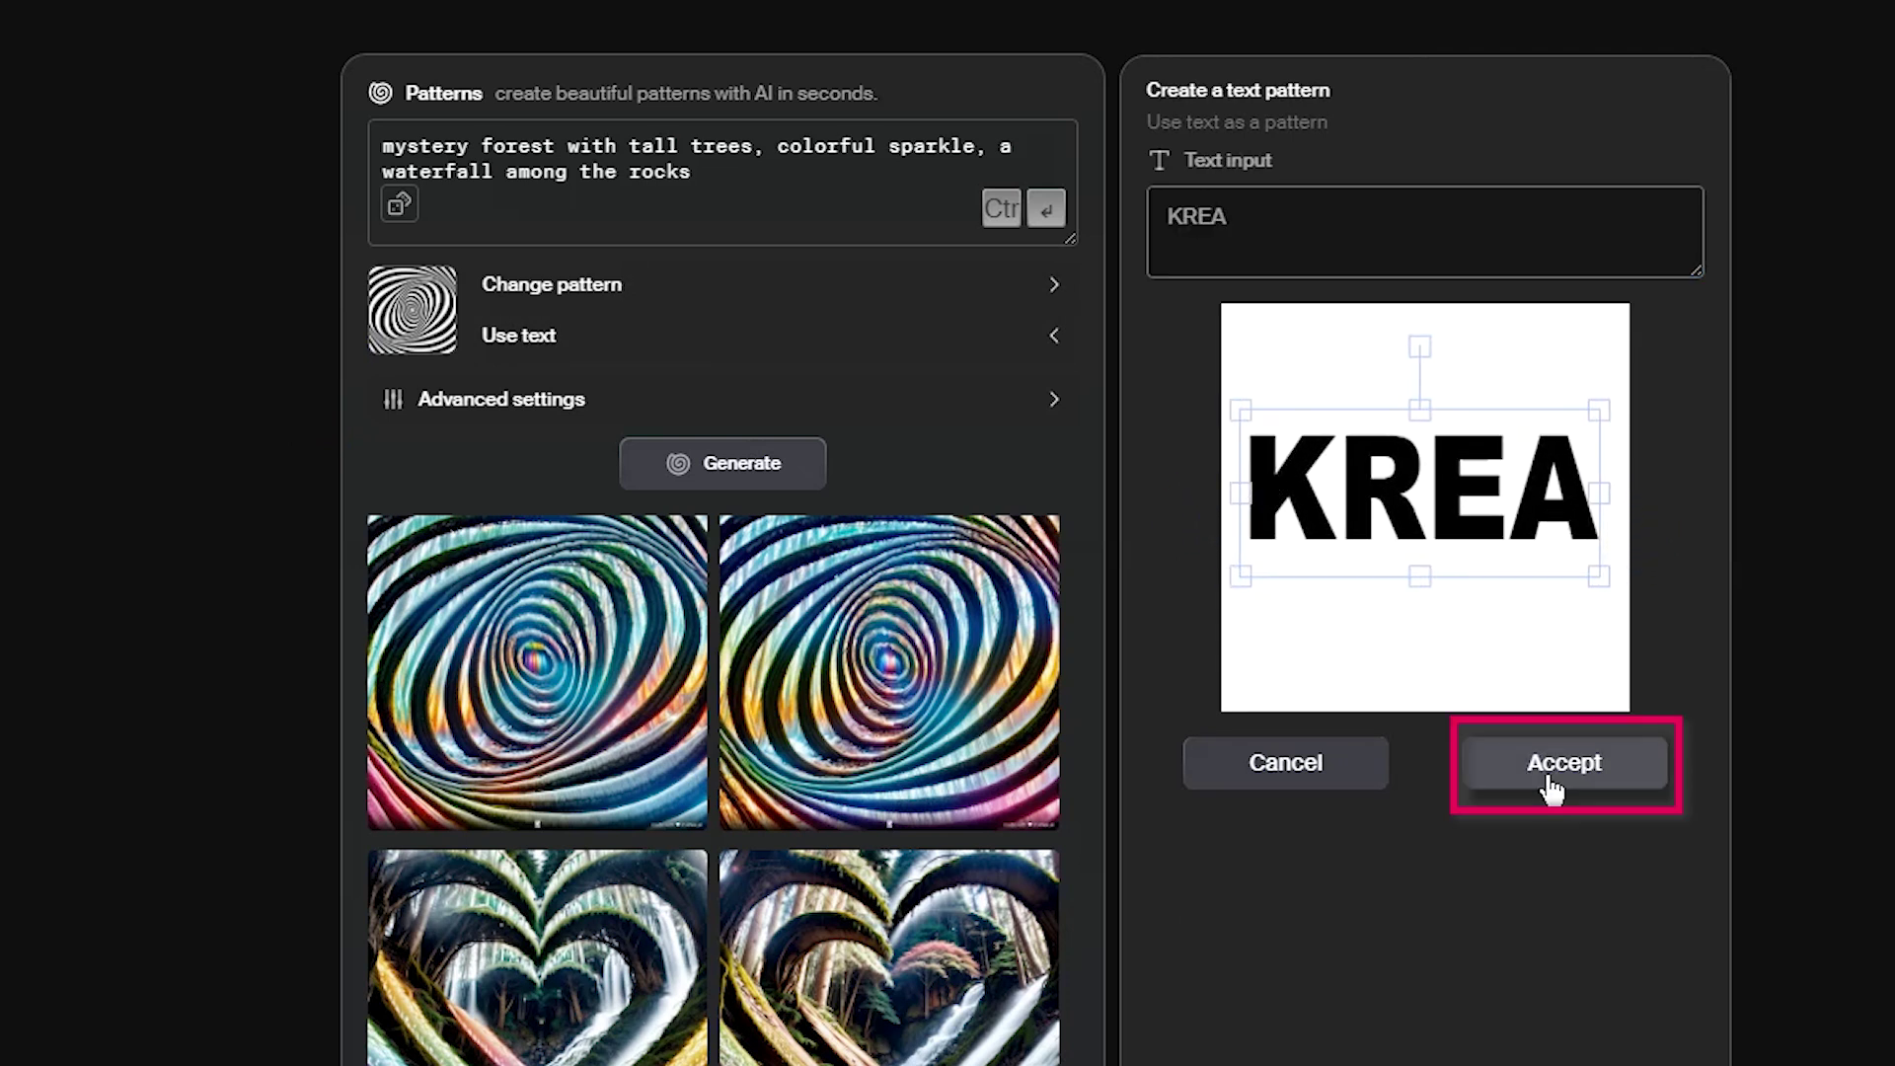
{"action": "left_click", "coordinate": [898, 459]}
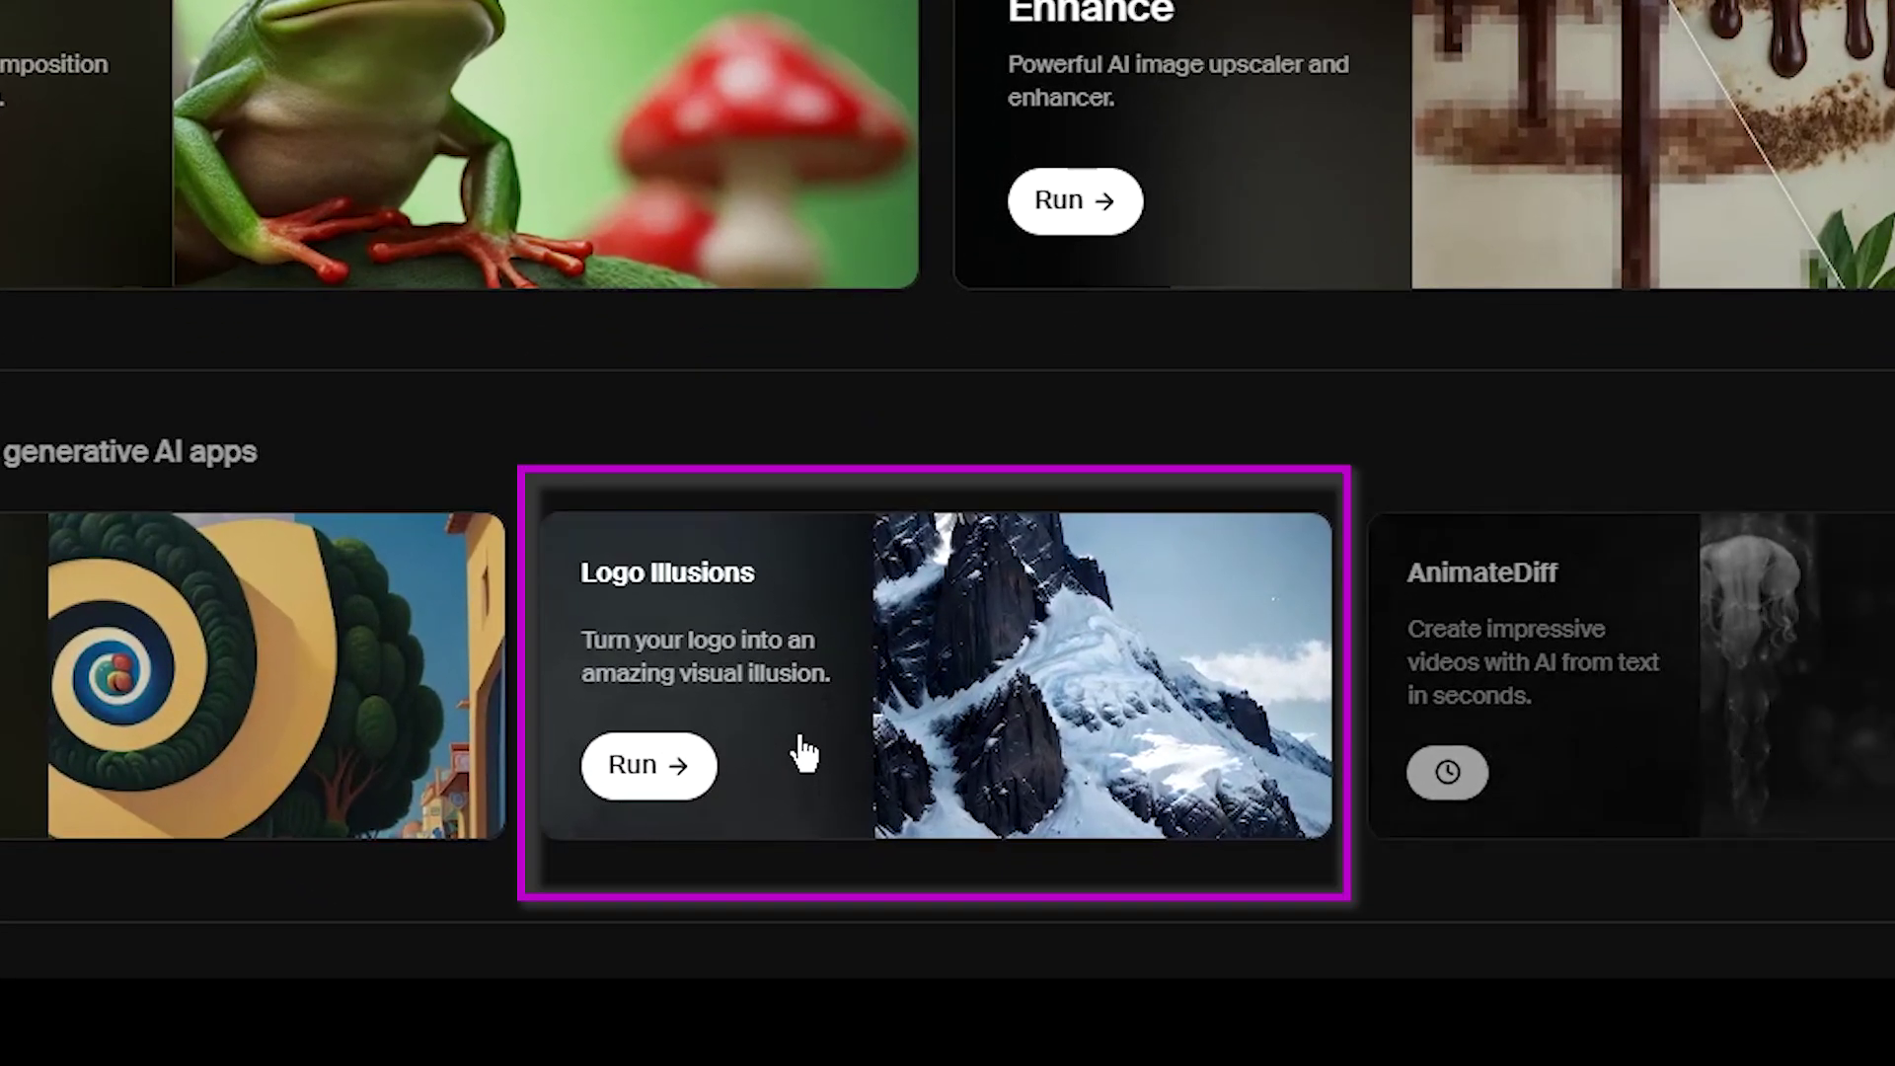
Run Logo Illusions with the Krea logo at 80% strength and show the Prompt manager
{"action": "left_click", "coordinate": [798, 748]}
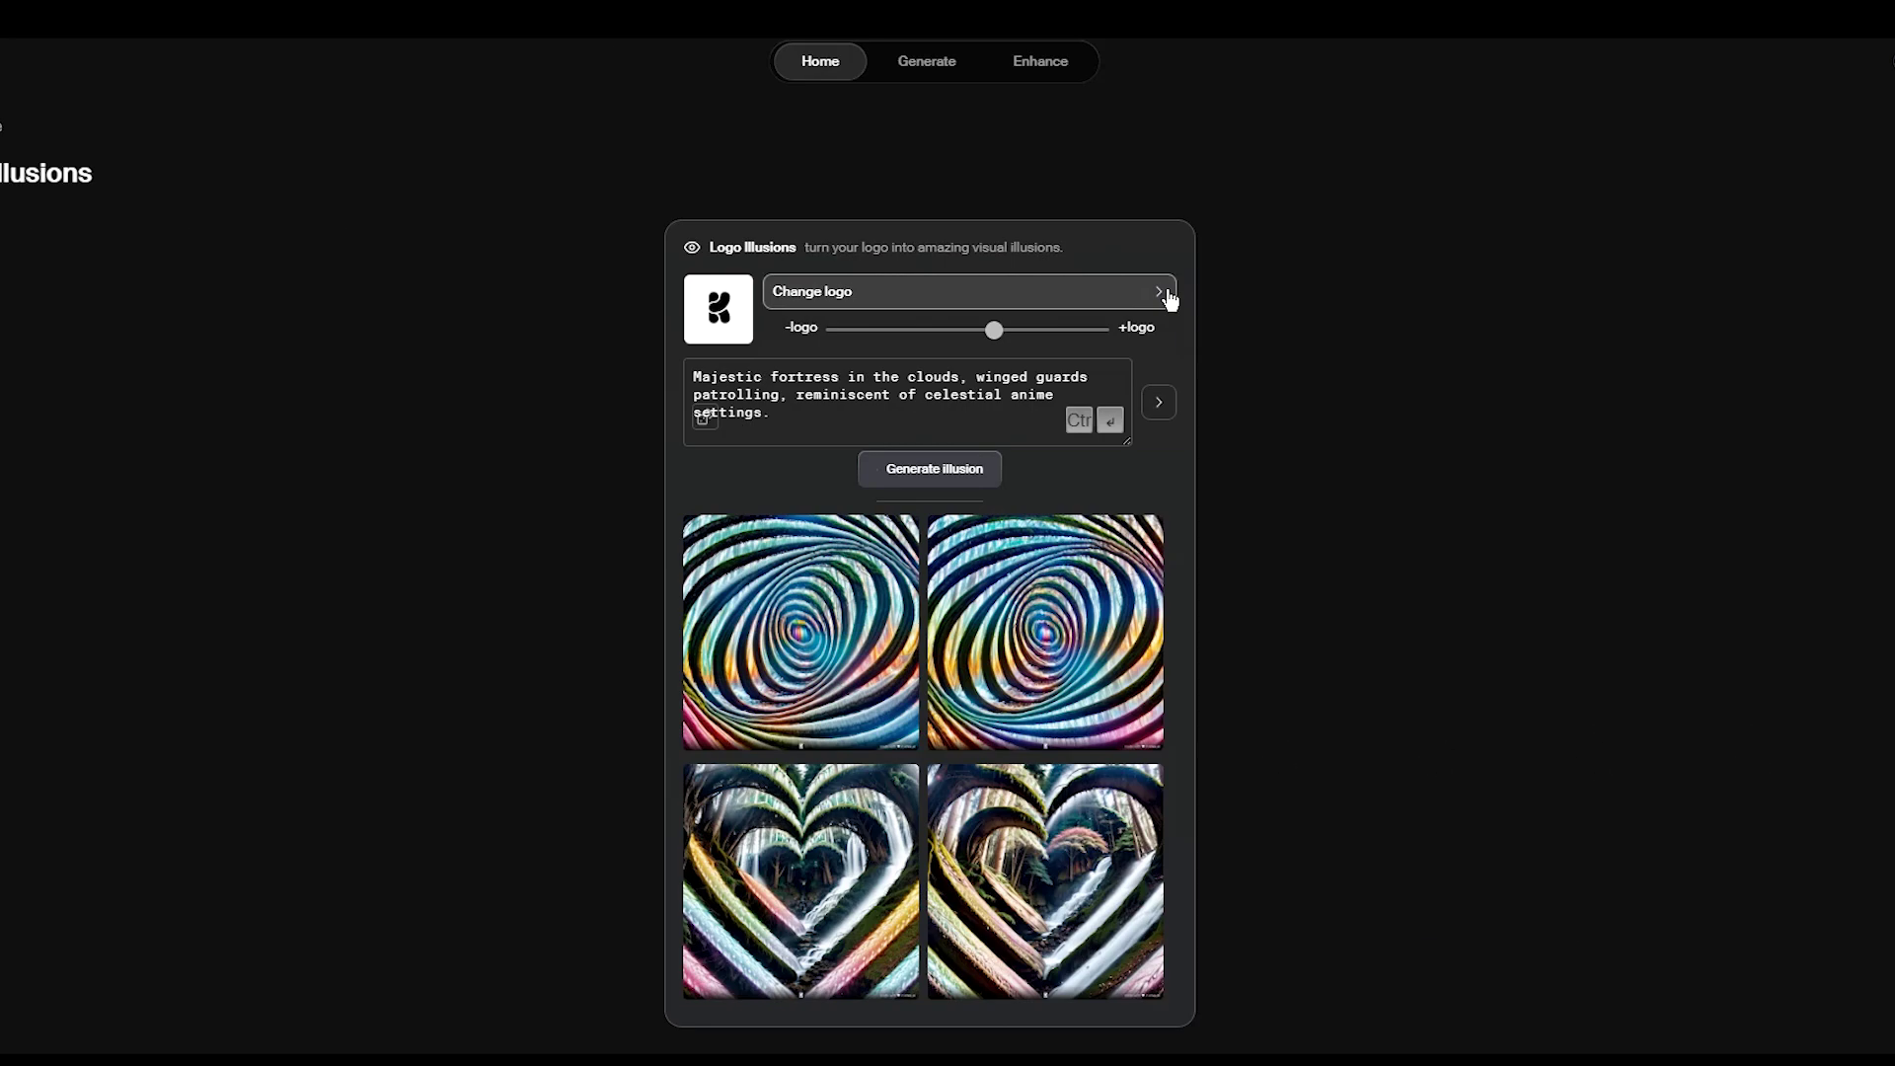
{"action": "left_click", "coordinate": [1169, 294]}
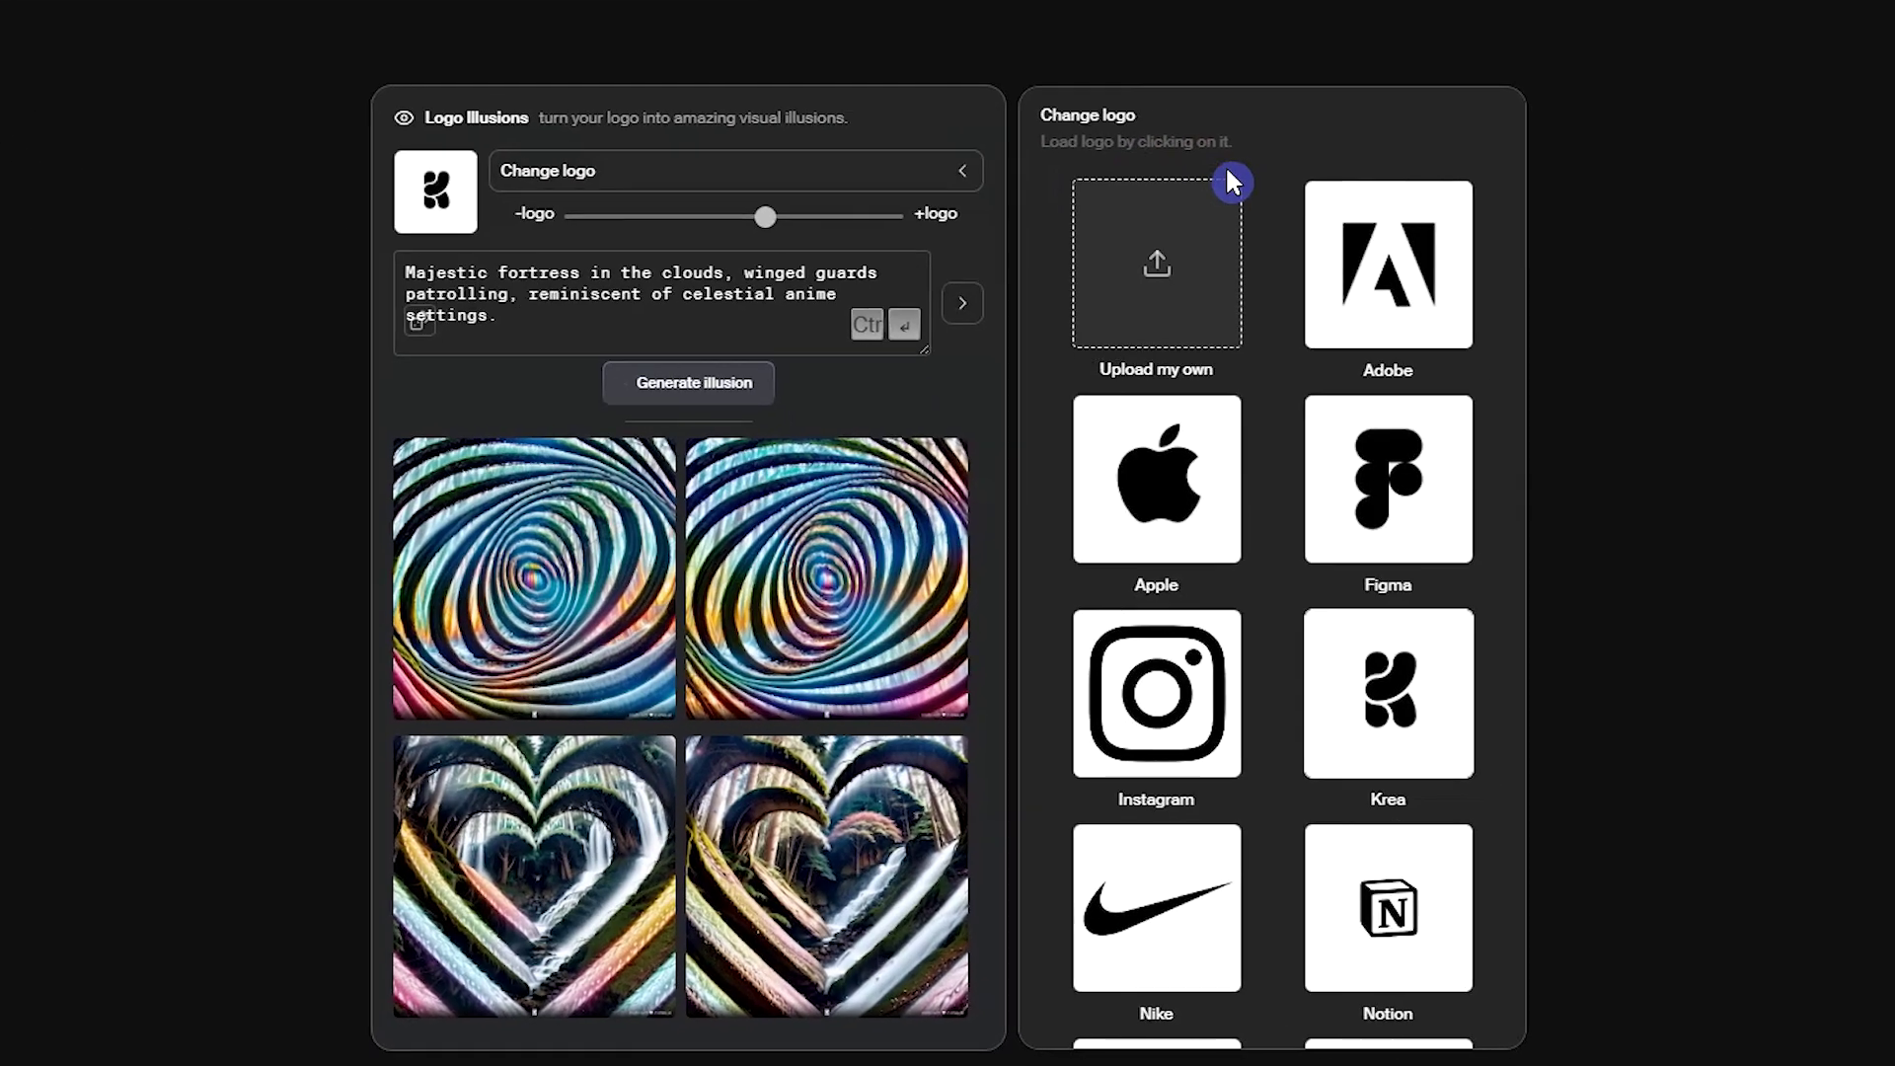
{"action": "scroll", "coordinate": [1347, 385], "scroll_direction": "down", "scroll_amount": 2}
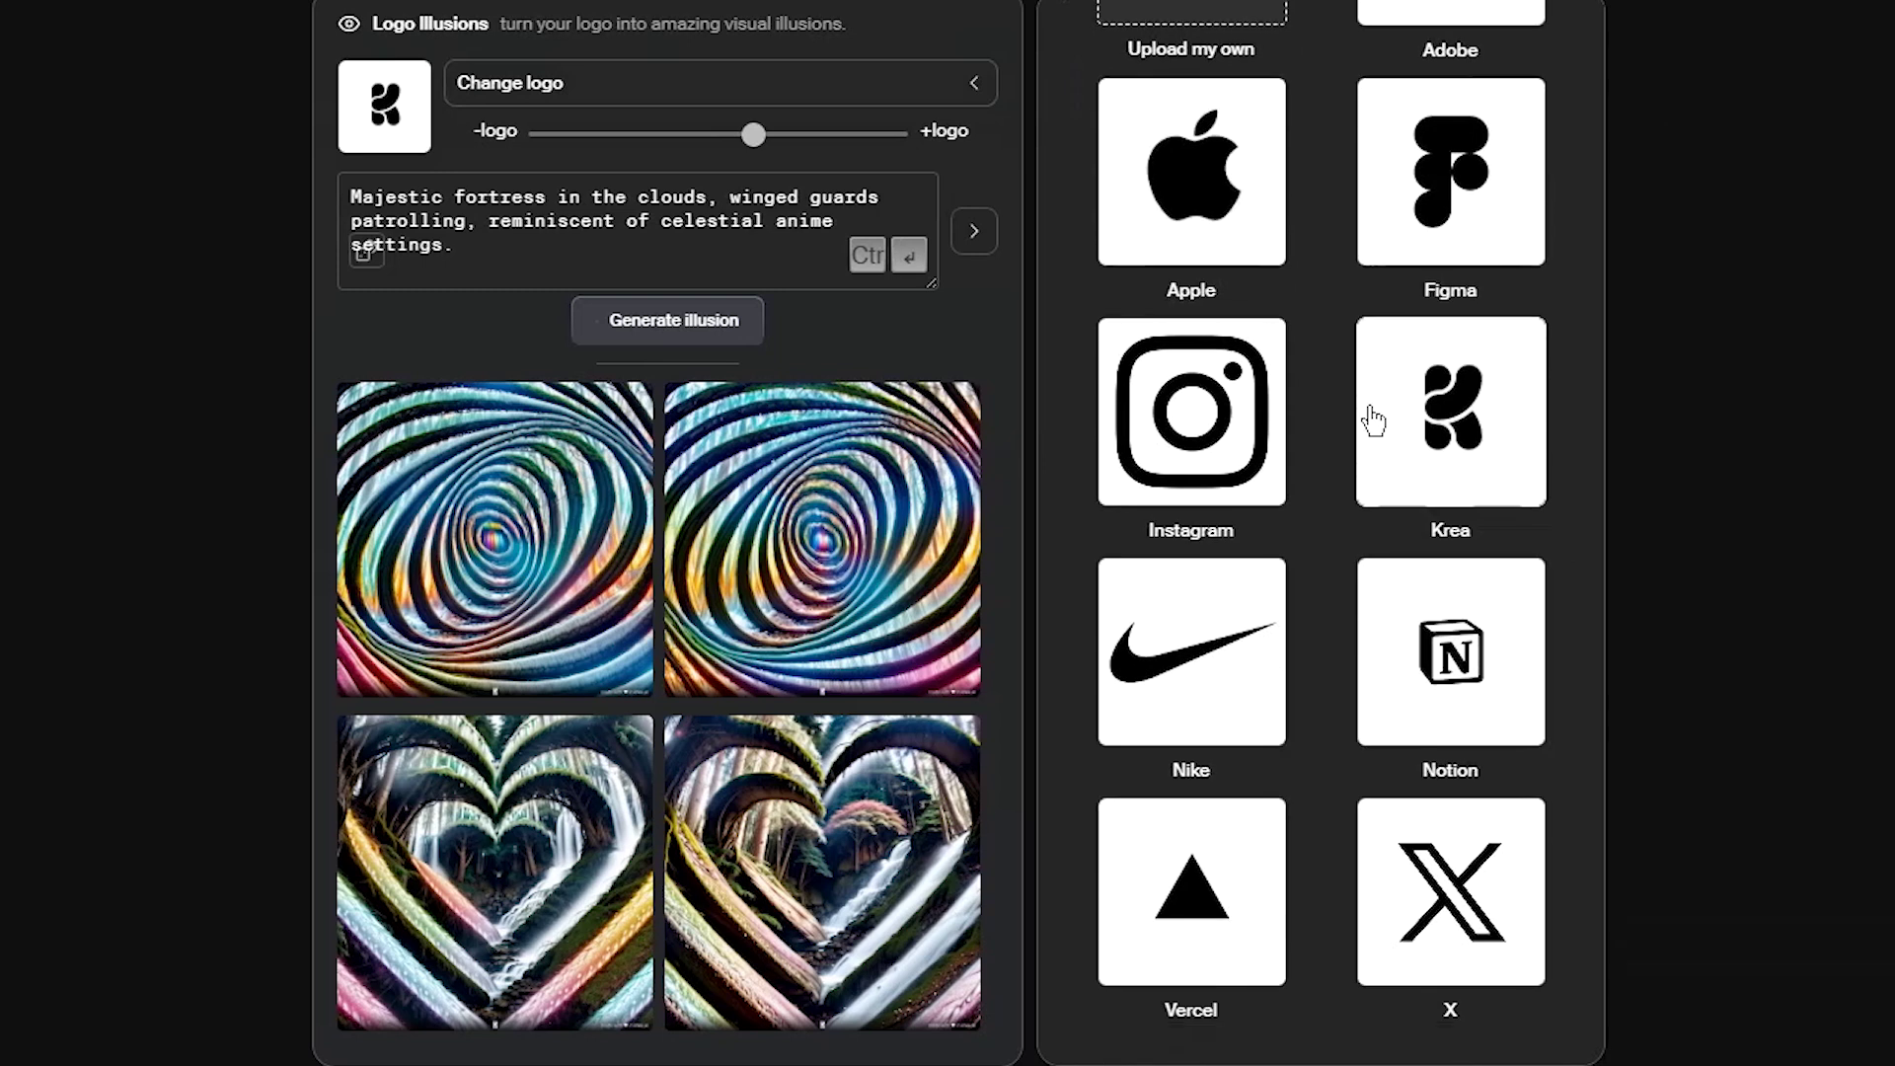
{"action": "scroll", "coordinate": [1331, 608], "scroll_direction": "up", "scroll_amount": 2}
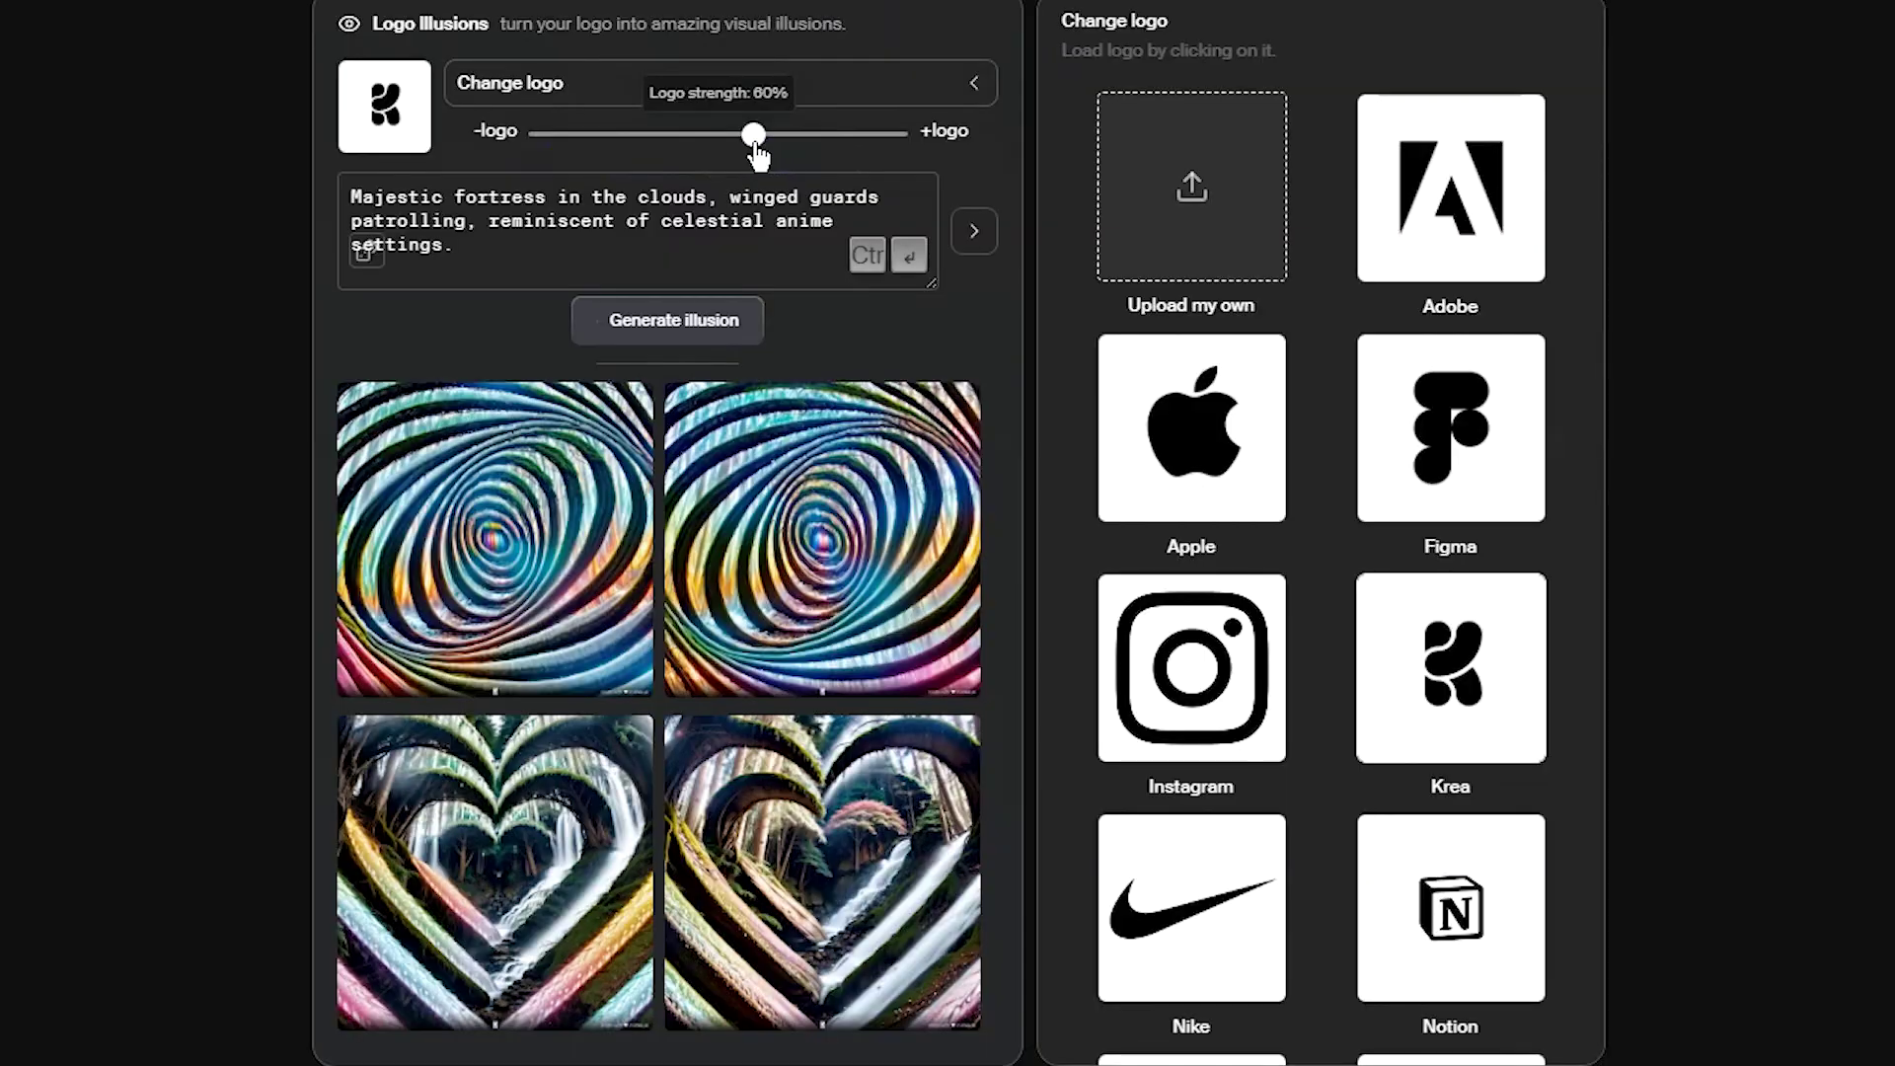
{"action": "mouse_move", "coordinate": [754, 135]}
{"action": "left_mouse_down"}
{"action": "mouse_move", "coordinate": [883, 147]}
{"action": "mouse_move", "coordinate": [596, 144]}
{"action": "mouse_move", "coordinate": [825, 146]}
{"action": "left_mouse_up"}
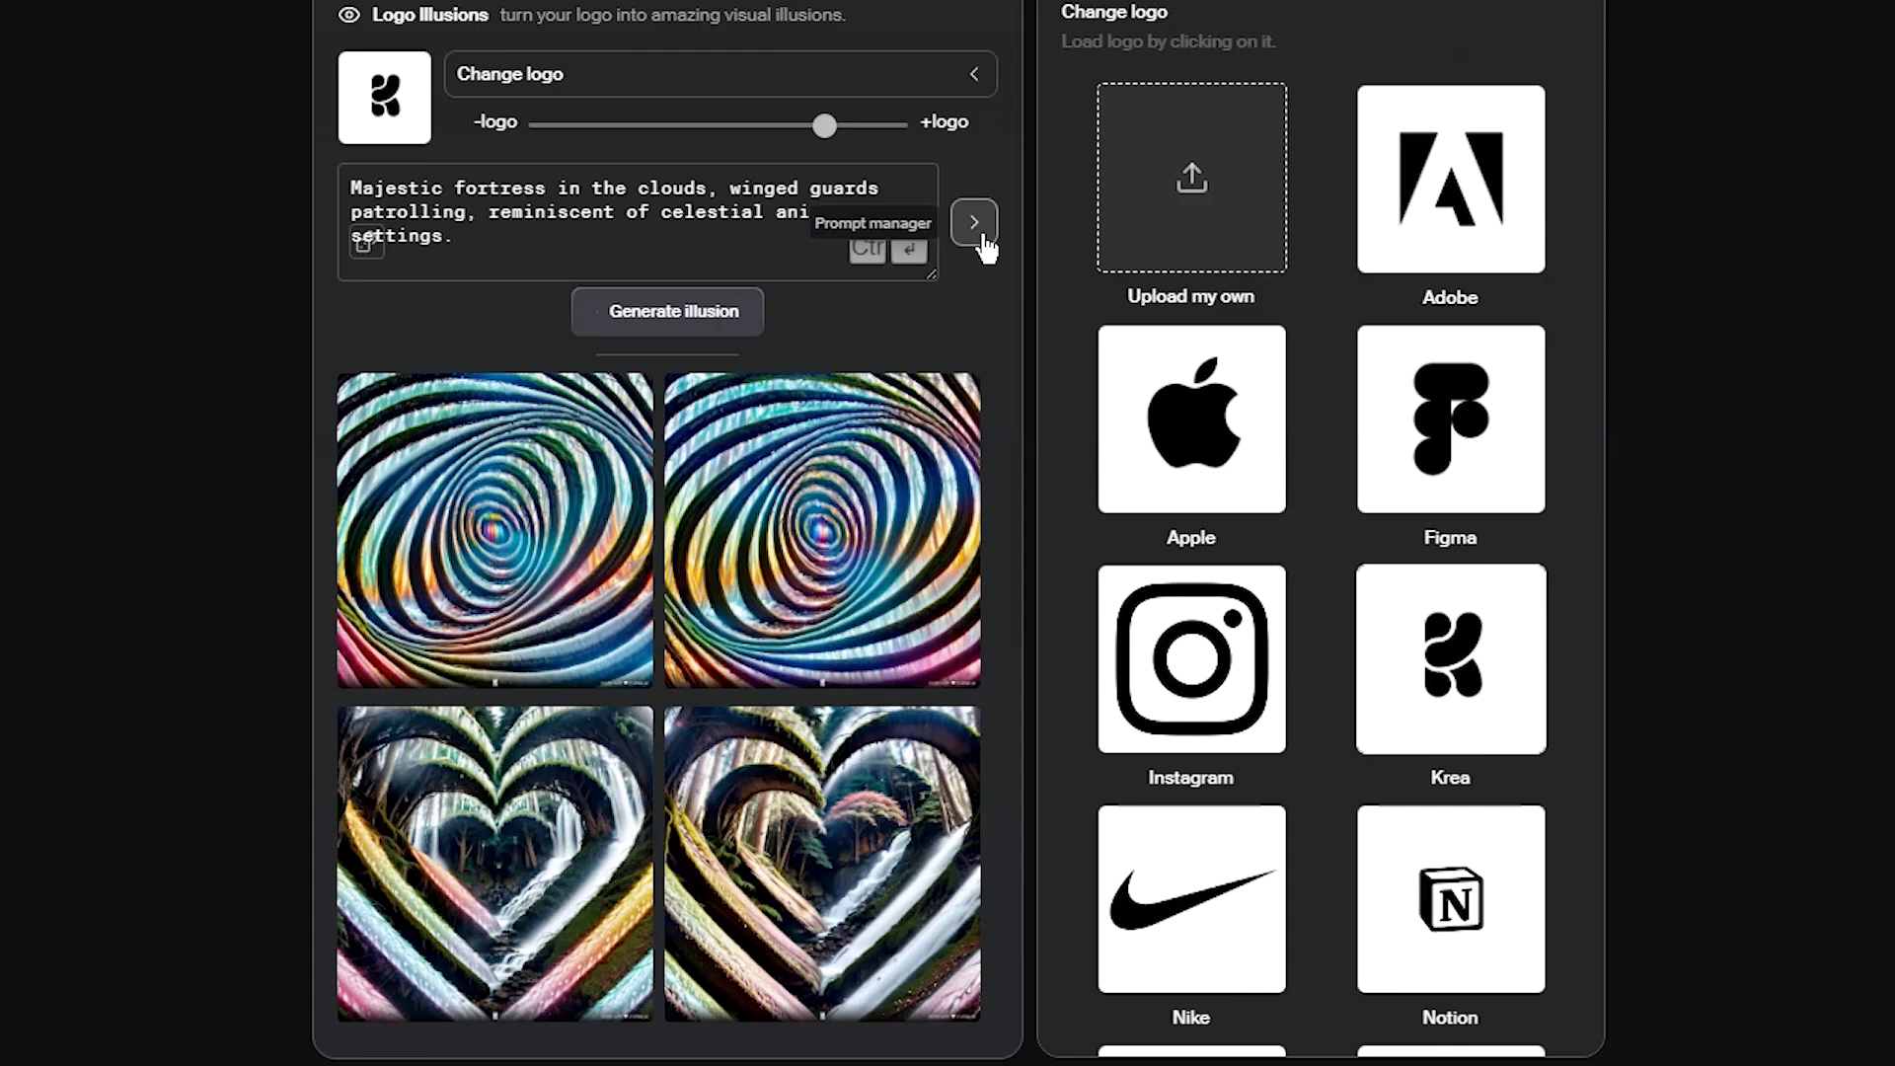
{"action": "left_click", "coordinate": [974, 230]}
{"action": "scroll", "coordinate": [1540, 399], "scroll_direction": "down", "scroll_amount": 2}
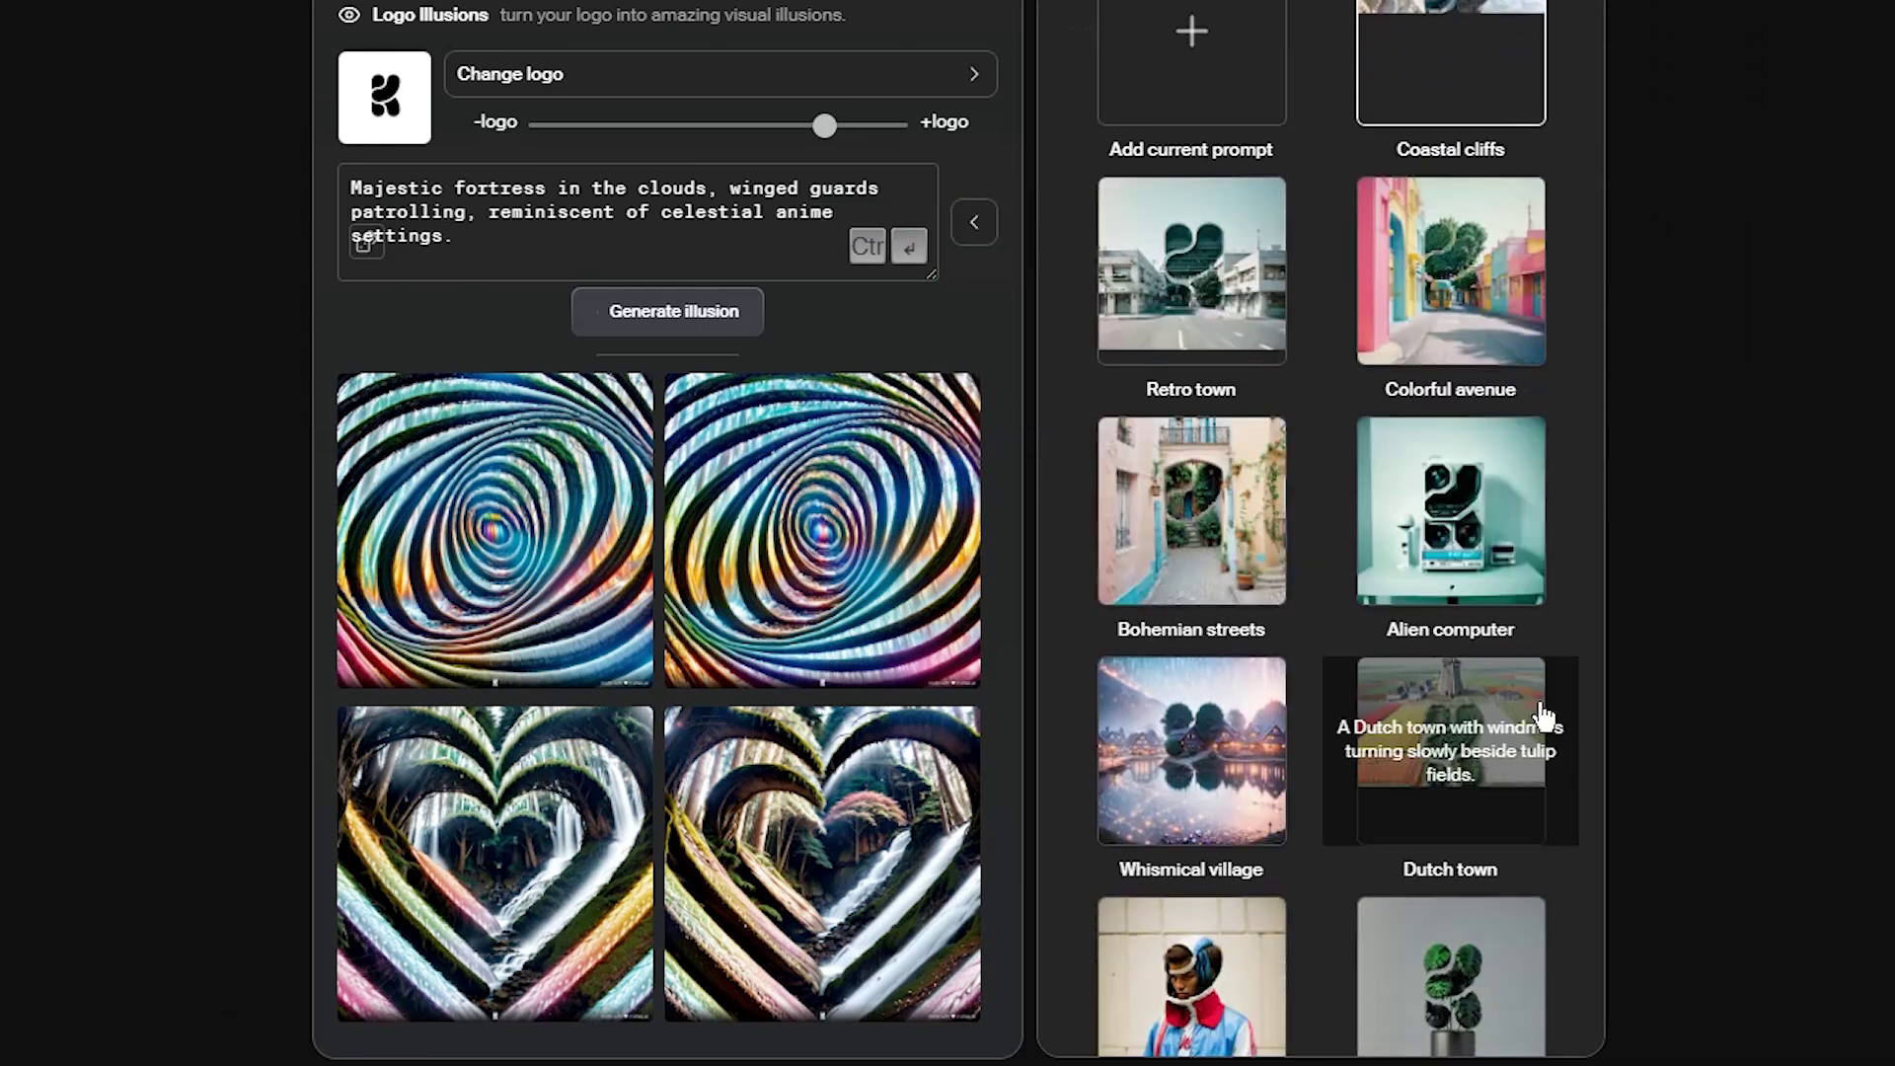
{"action": "scroll", "coordinate": [1545, 740], "scroll_direction": "down", "scroll_amount": 3}
{"action": "scroll", "coordinate": [1525, 829], "scroll_direction": "up", "scroll_amount": 4}
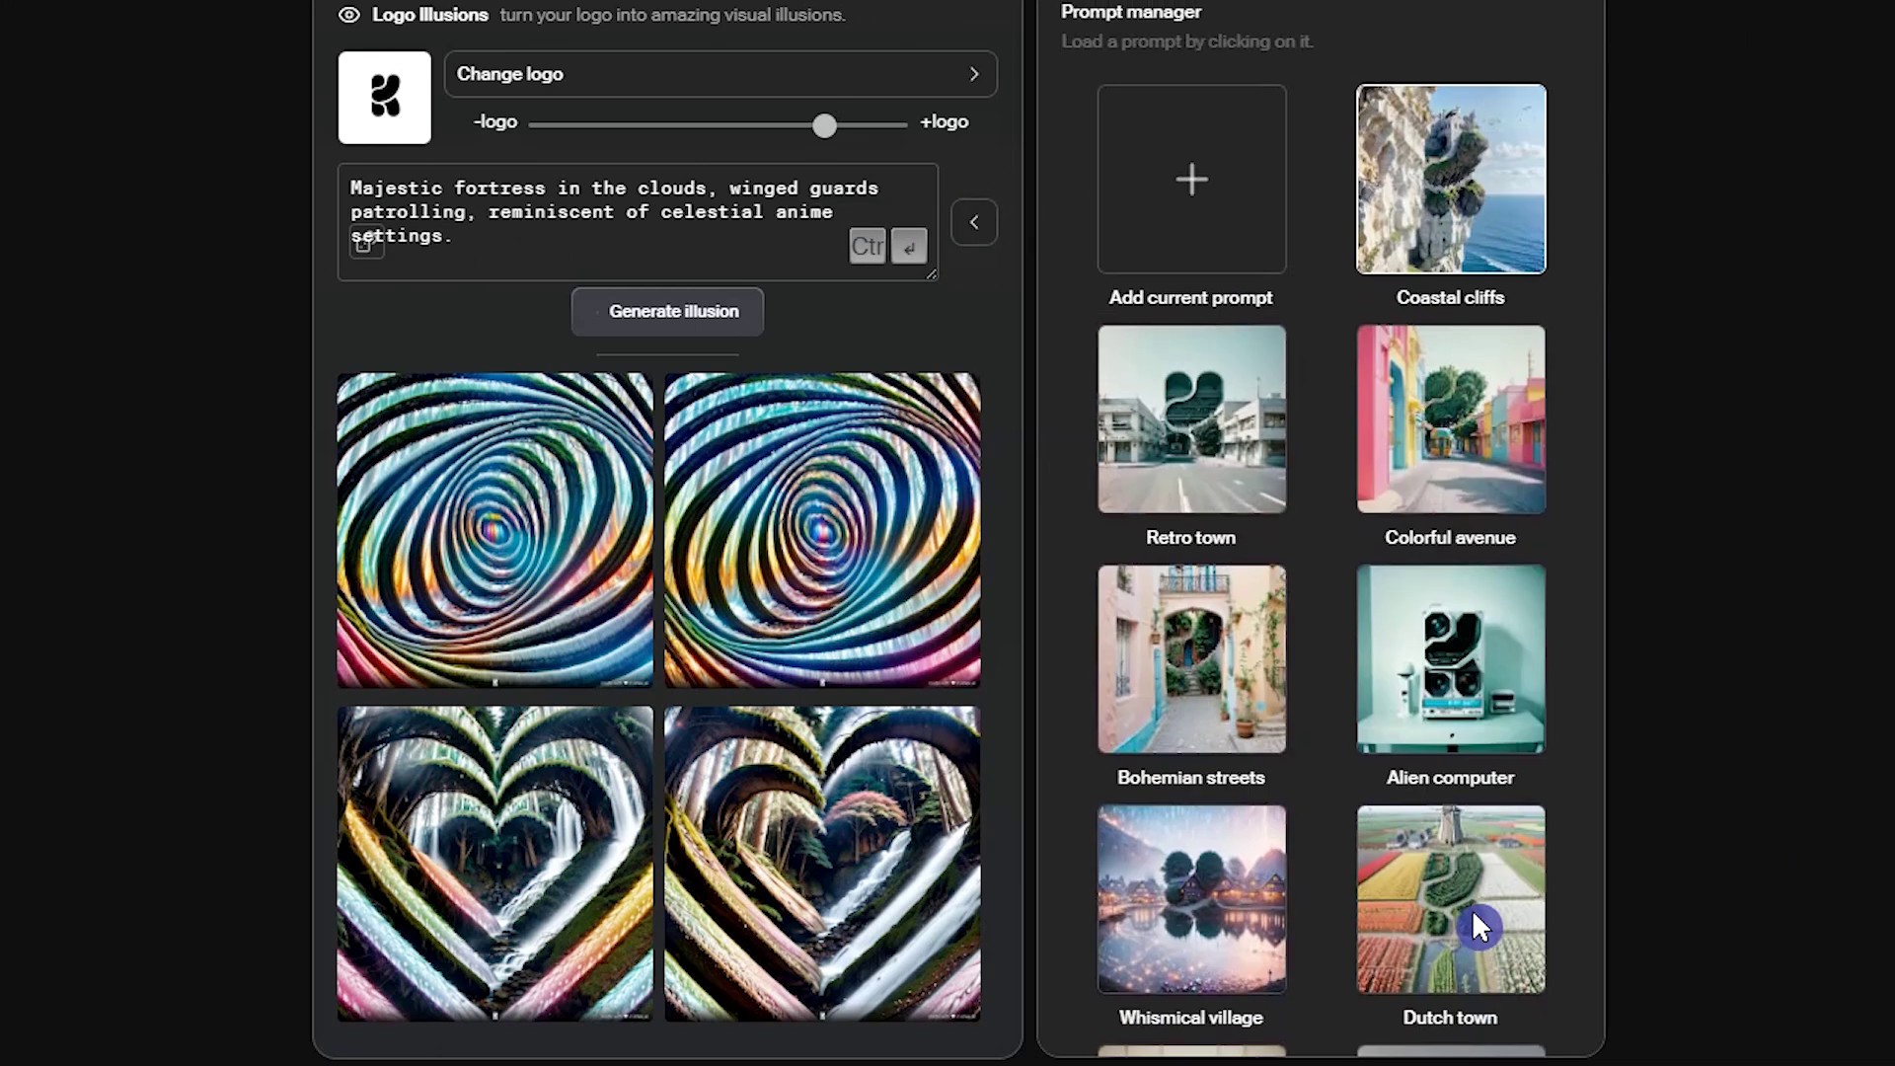
Load Retro town, paste the cloud-fortress prompt over it and generate illusions
{"action": "left_click", "coordinate": [1266, 468]}
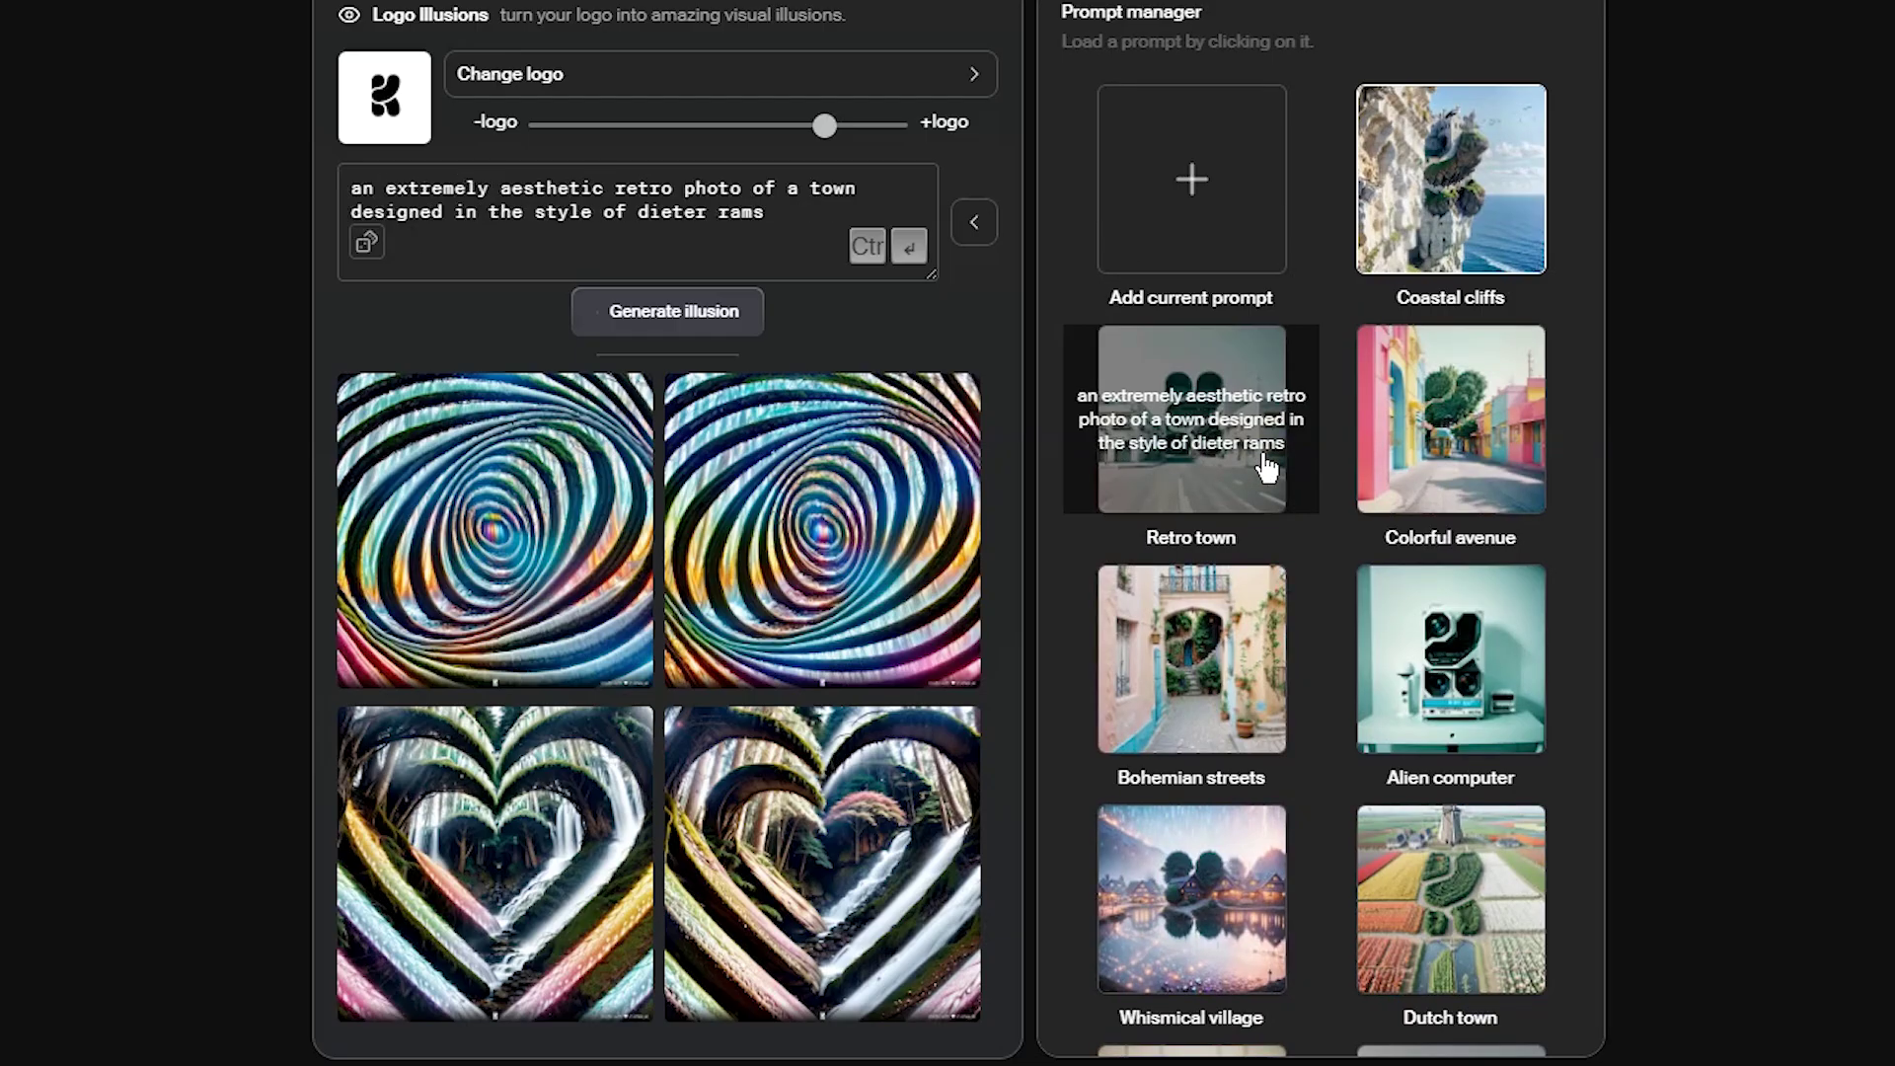
{"action": "left_click_drag", "start_coordinate": [770, 212], "coordinate": [322, 202]}
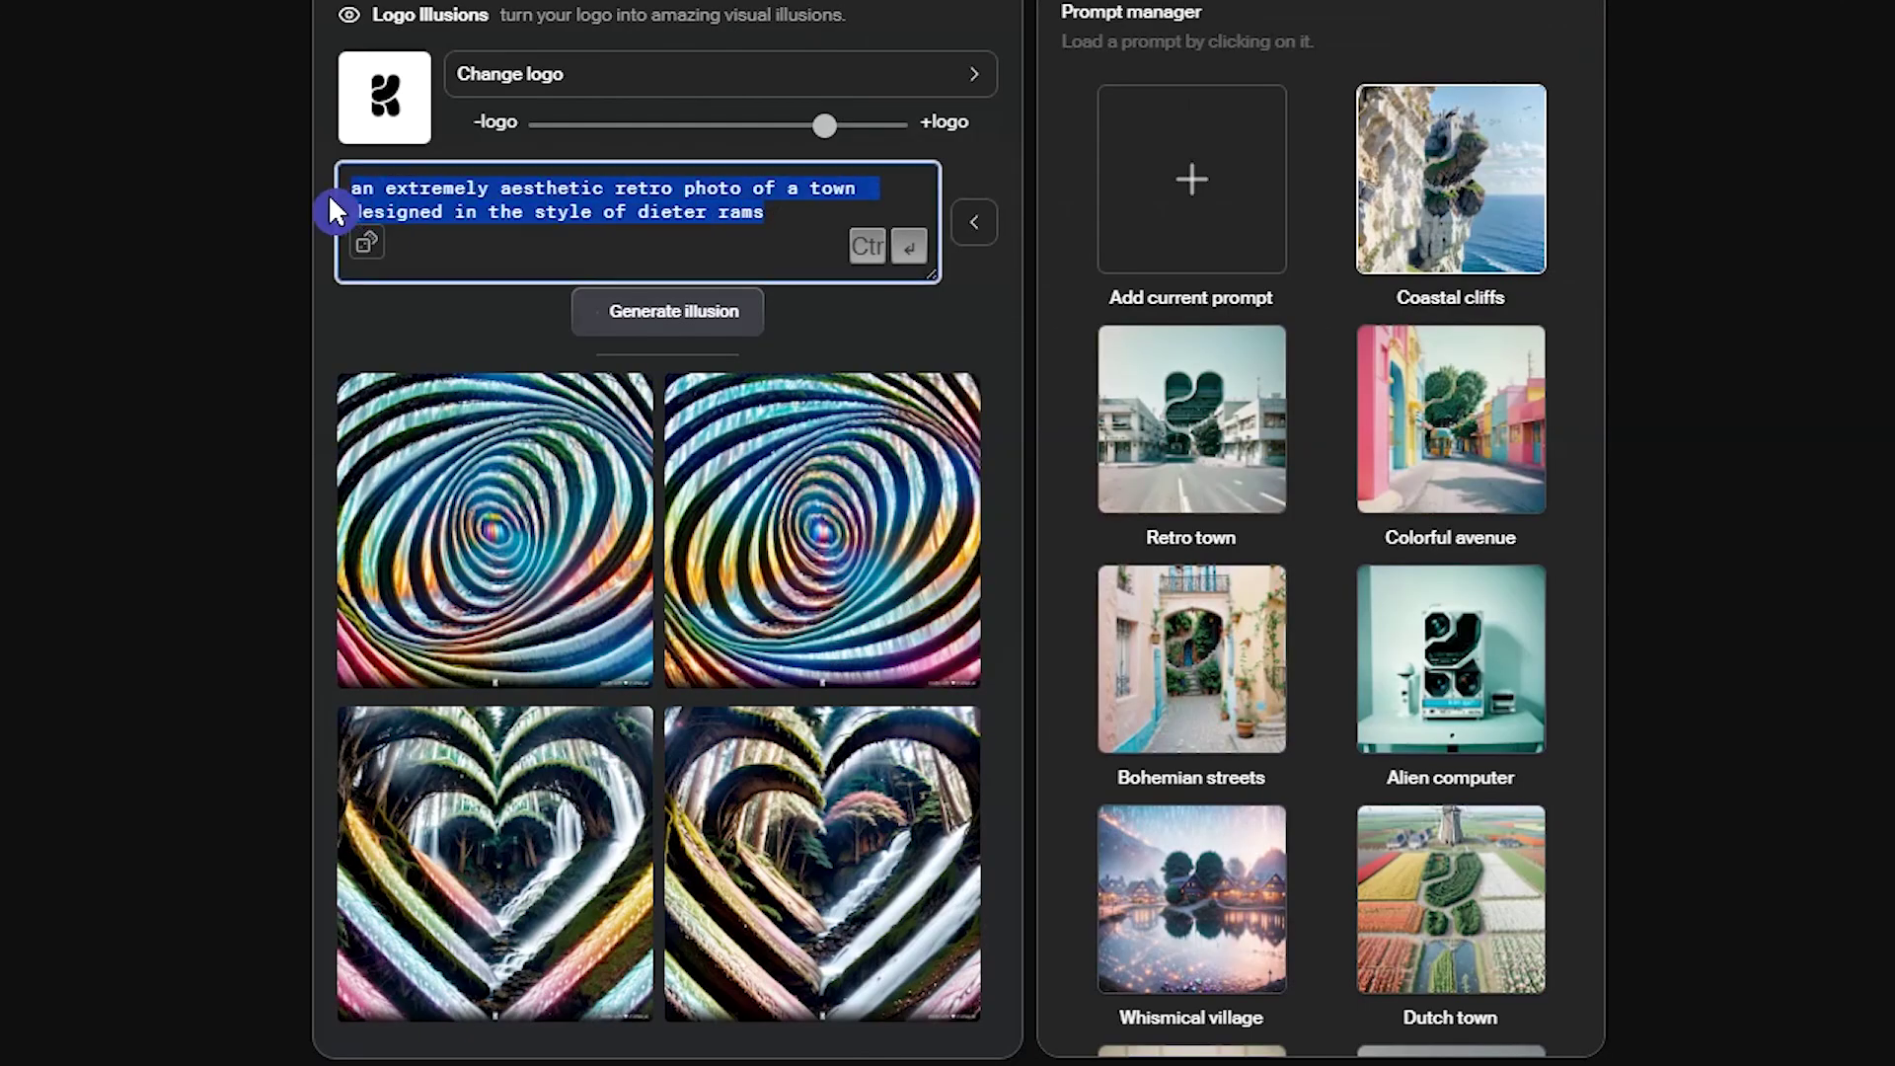
{"action": "type", "text": "Majestic fortress in the clouds, winged guards patrolling, reminiscent of celestial anime settings."}
{"action": "left_click", "coordinate": [657, 314]}
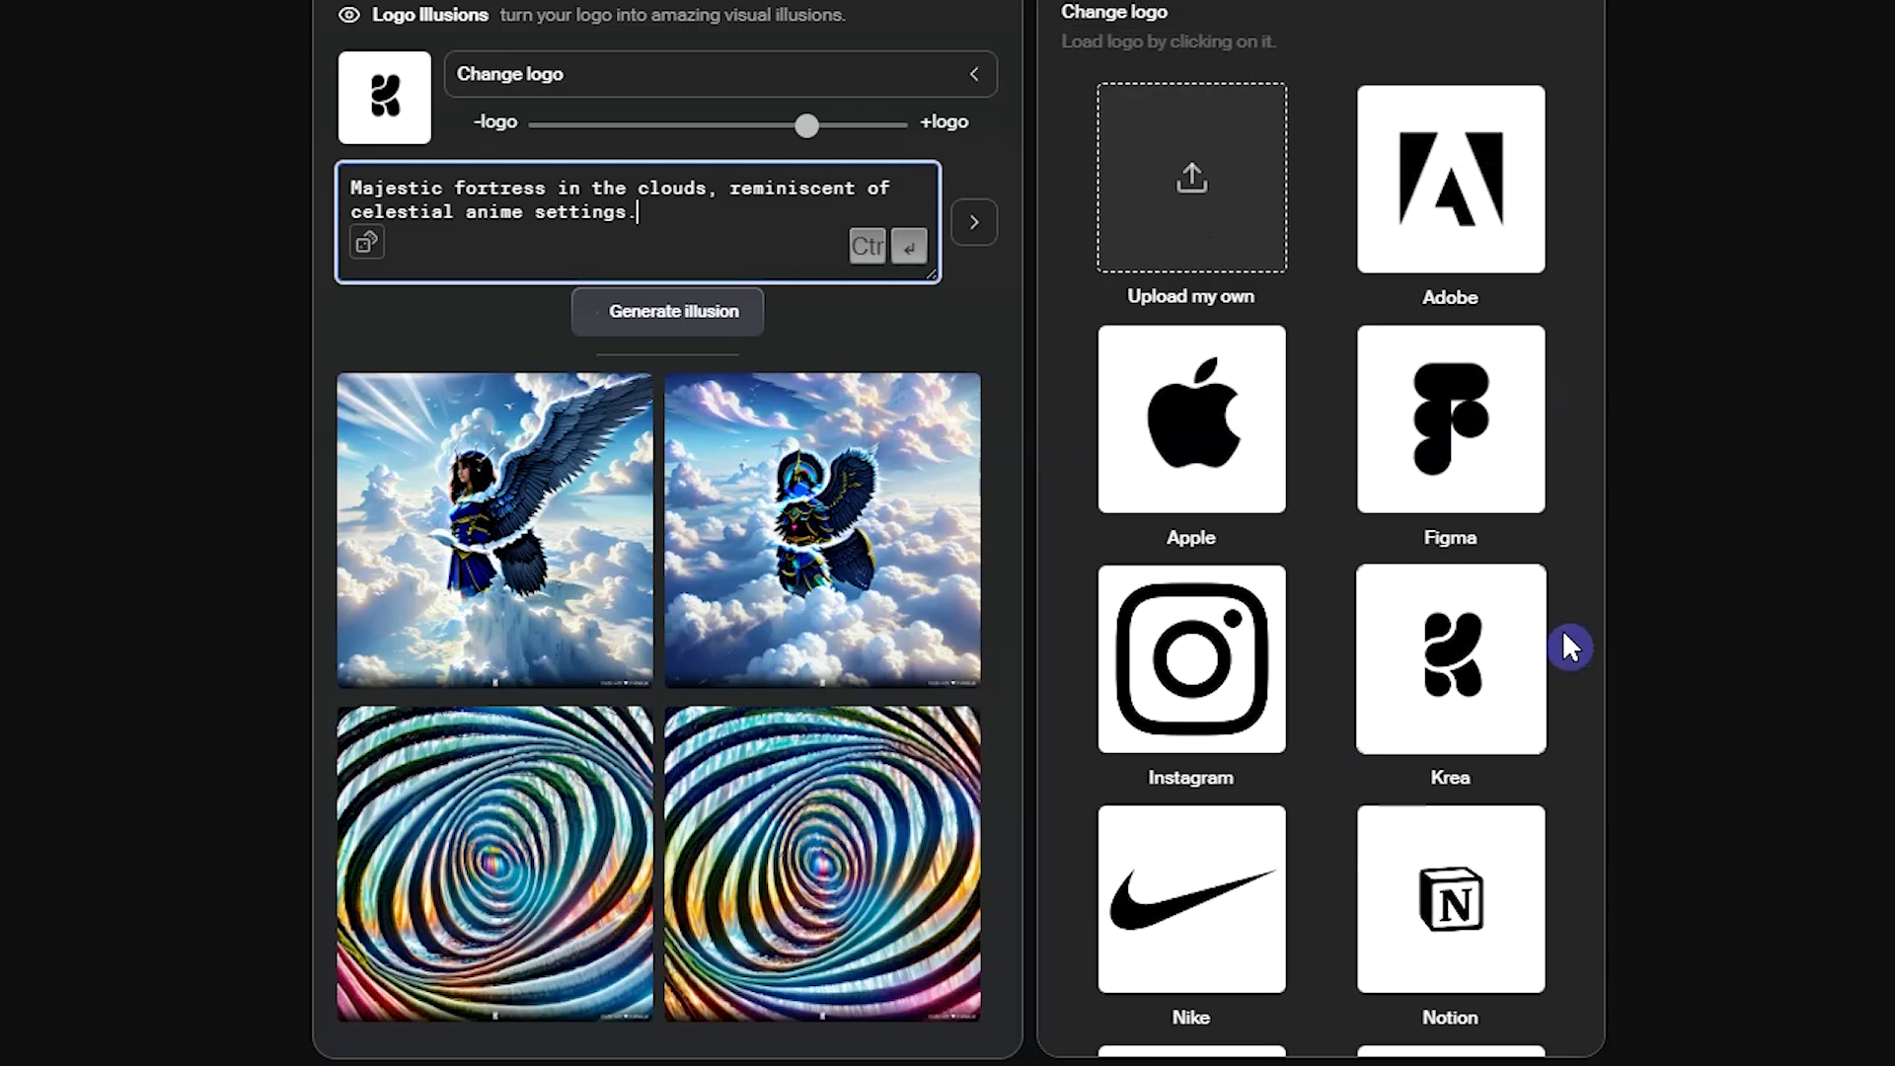
{"action": "scroll", "coordinate": [1563, 626], "scroll_direction": "down", "scroll_amount": 3}
Regenerate the fortress illusion with the X logo at slightly lower strength
{"action": "left_click", "coordinate": [1477, 876]}
{"action": "left_click_drag", "start_coordinate": [806, 124], "coordinate": [771, 124]}
{"action": "left_click", "coordinate": [690, 313]}
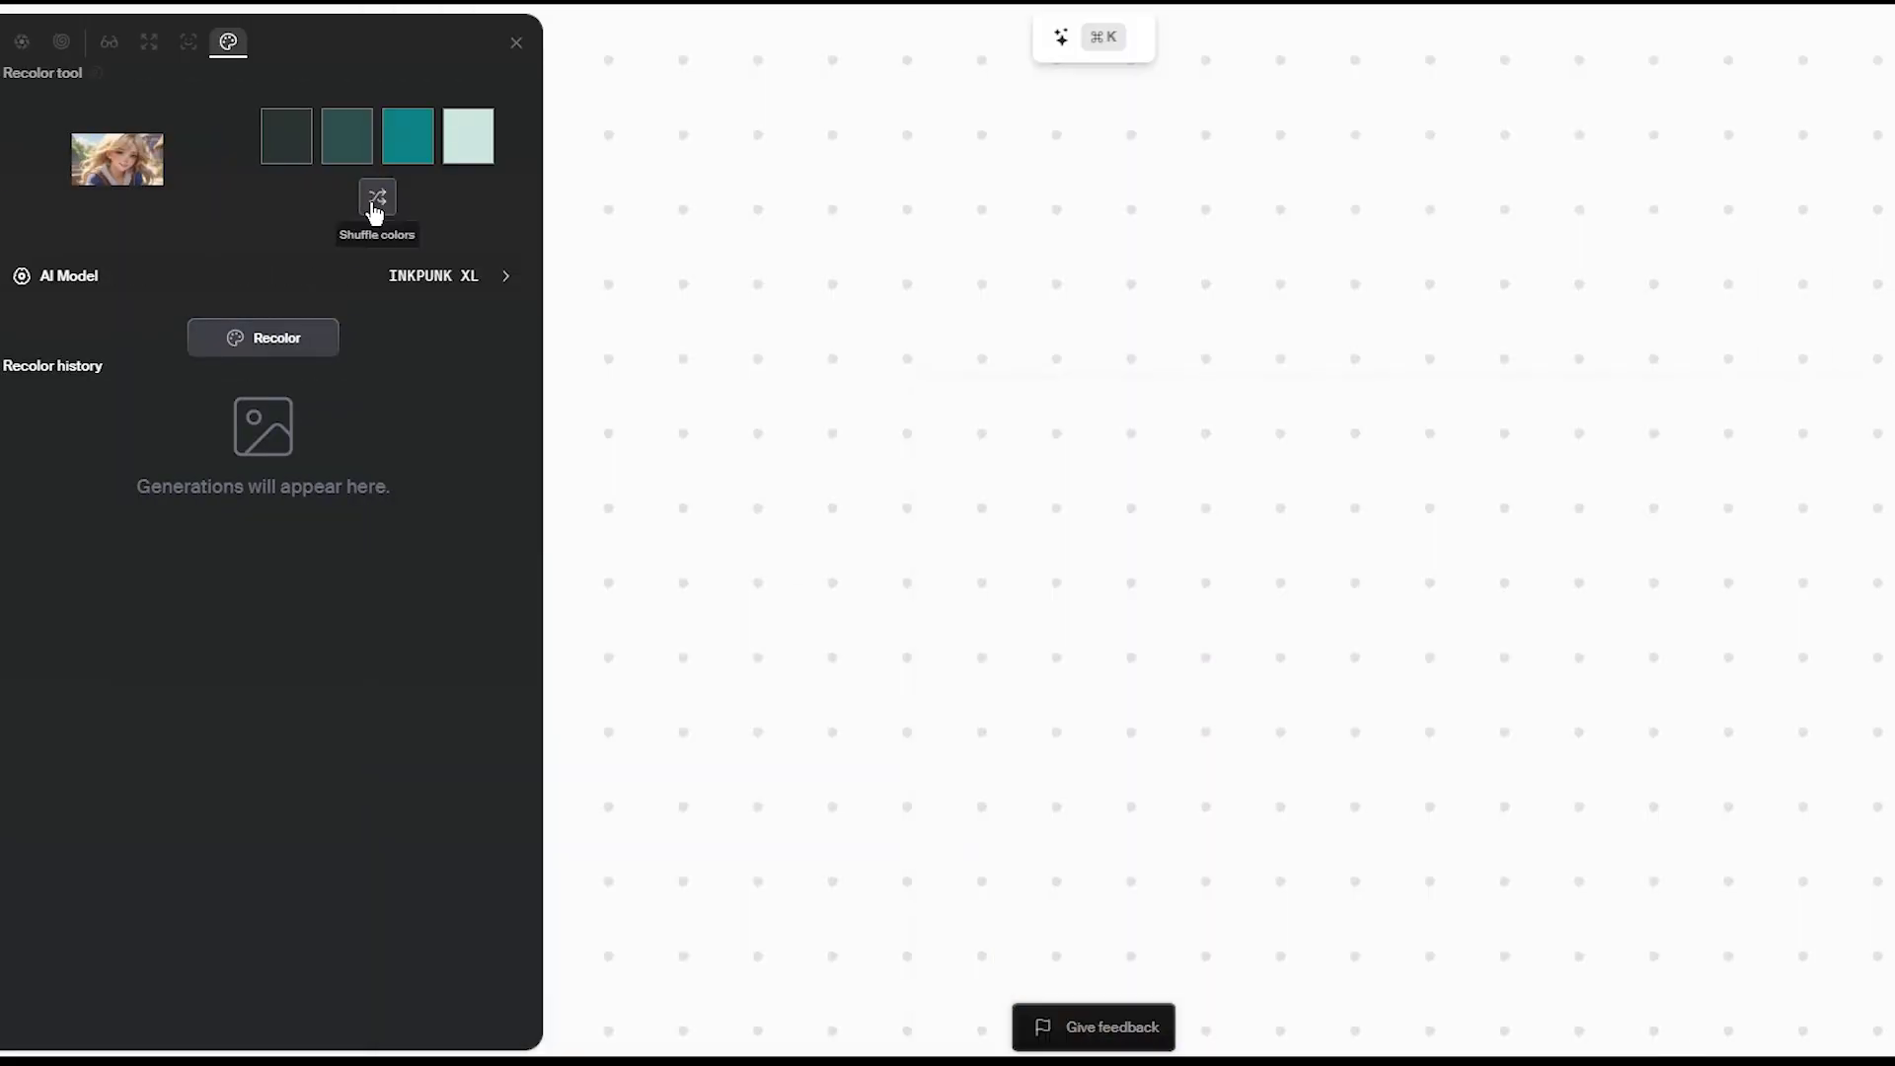
Shuffle the palette twice and recolor the blonde anime girl image
{"action": "left_click", "coordinate": [378, 197]}
{"action": "left_click", "coordinate": [378, 196]}
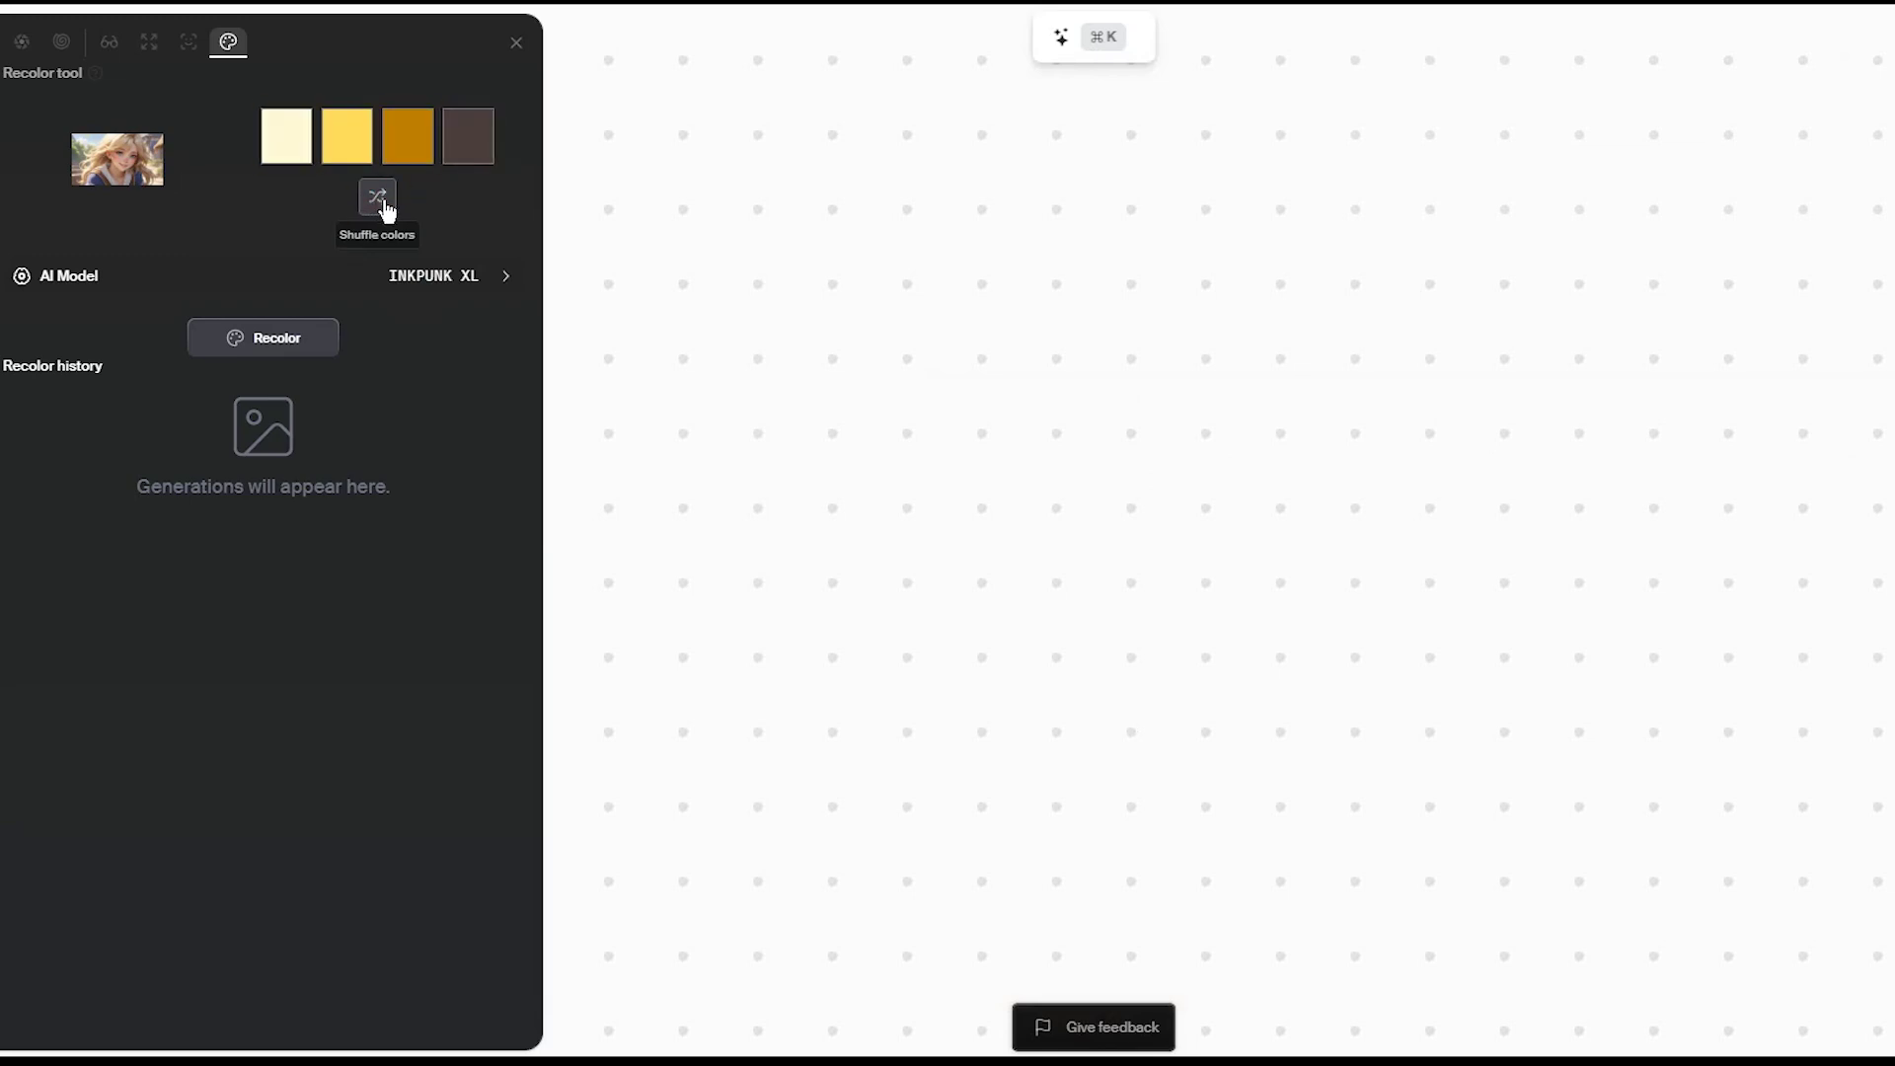
{"action": "left_click", "coordinate": [335, 335]}
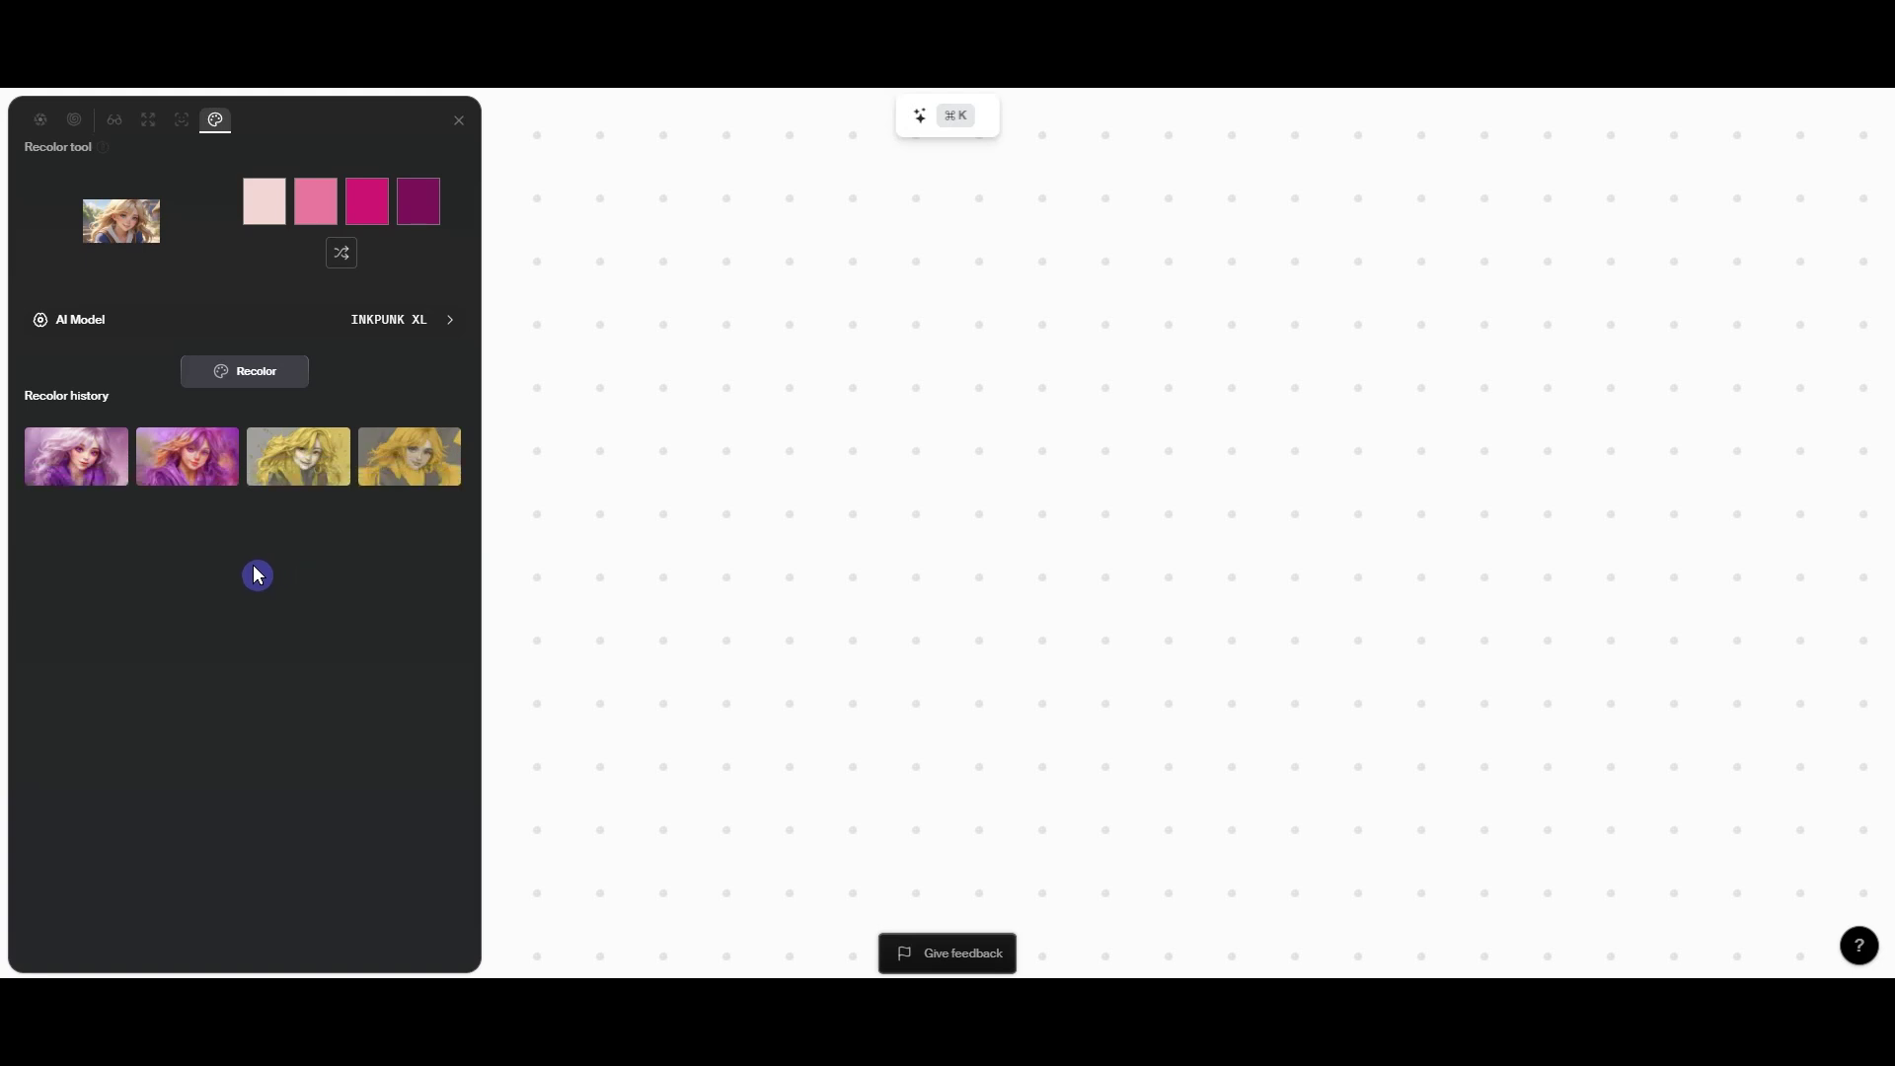
Step through the purple and yellow recolored versions in the history viewer
{"action": "left_click", "coordinate": [81, 459]}
{"action": "left_click", "coordinate": [1869, 508]}
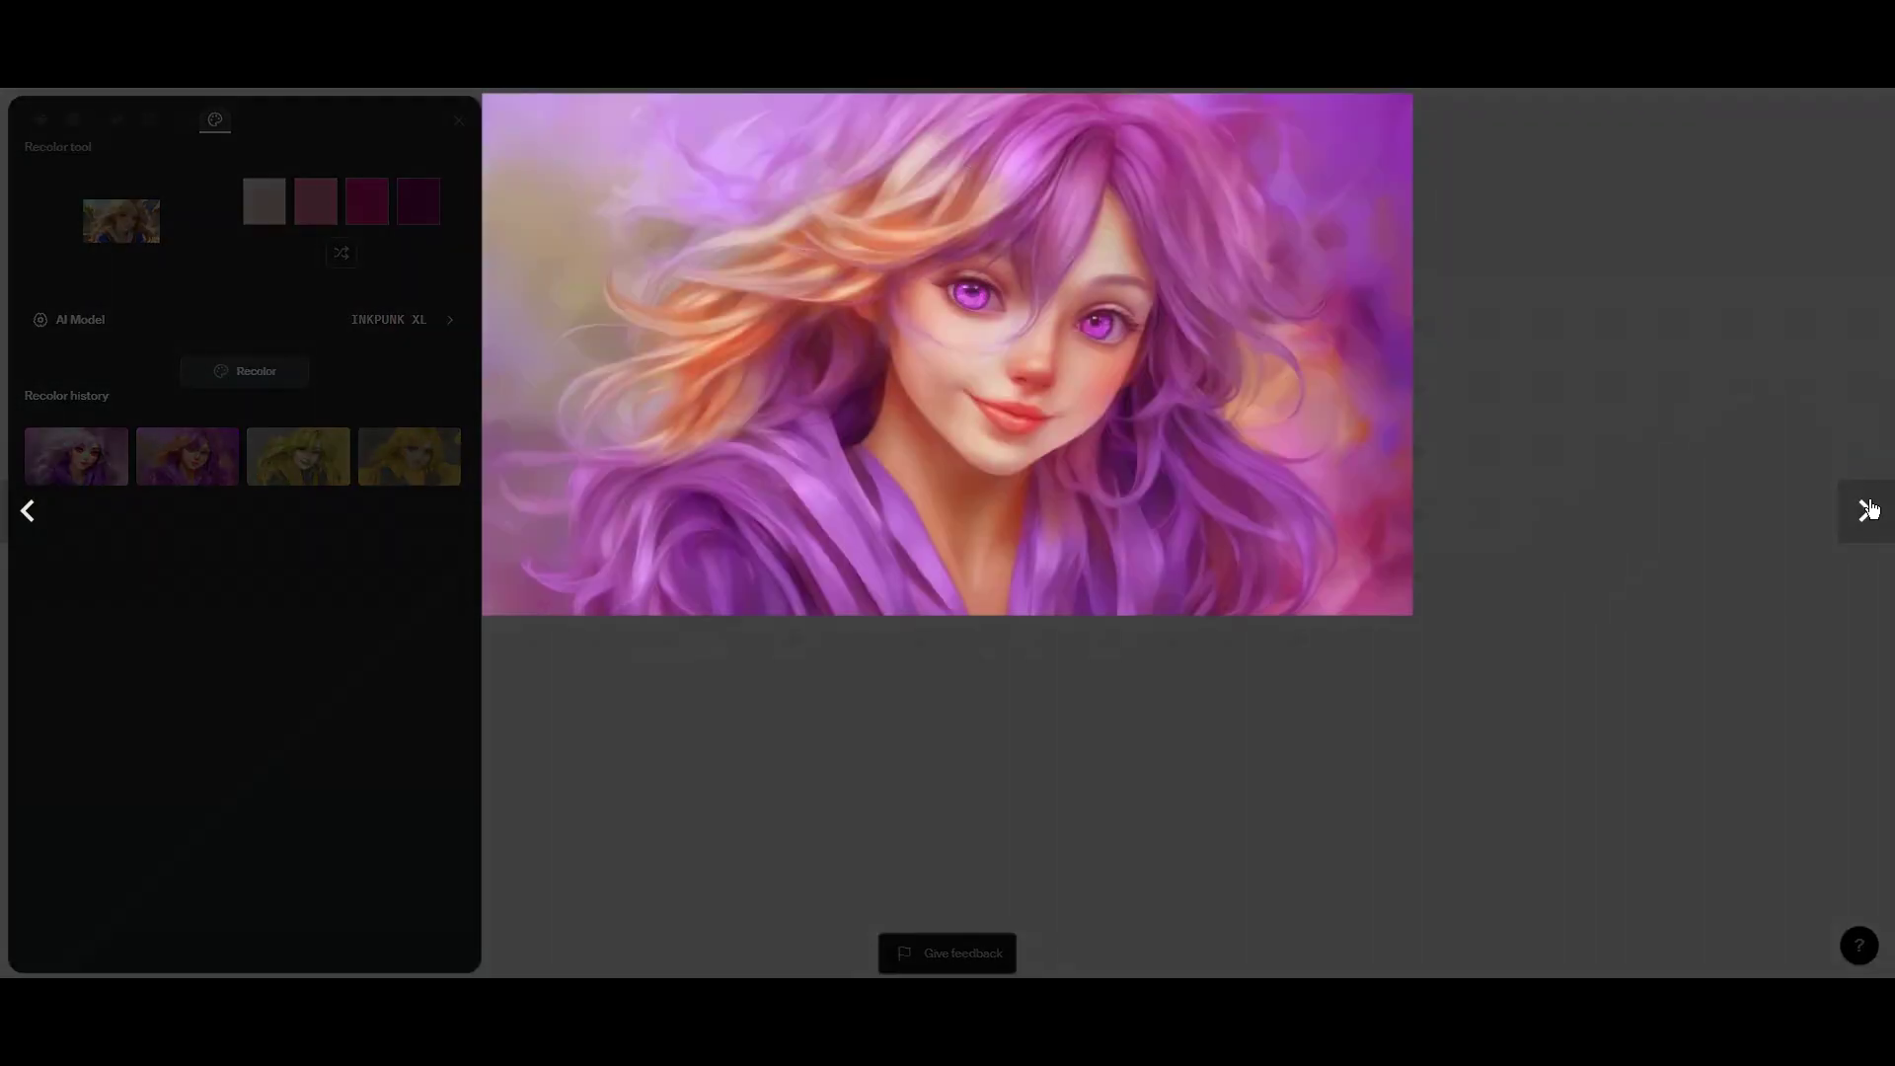
{"action": "left_click", "coordinate": [1869, 506]}
{"action": "left_click", "coordinate": [1660, 439]}
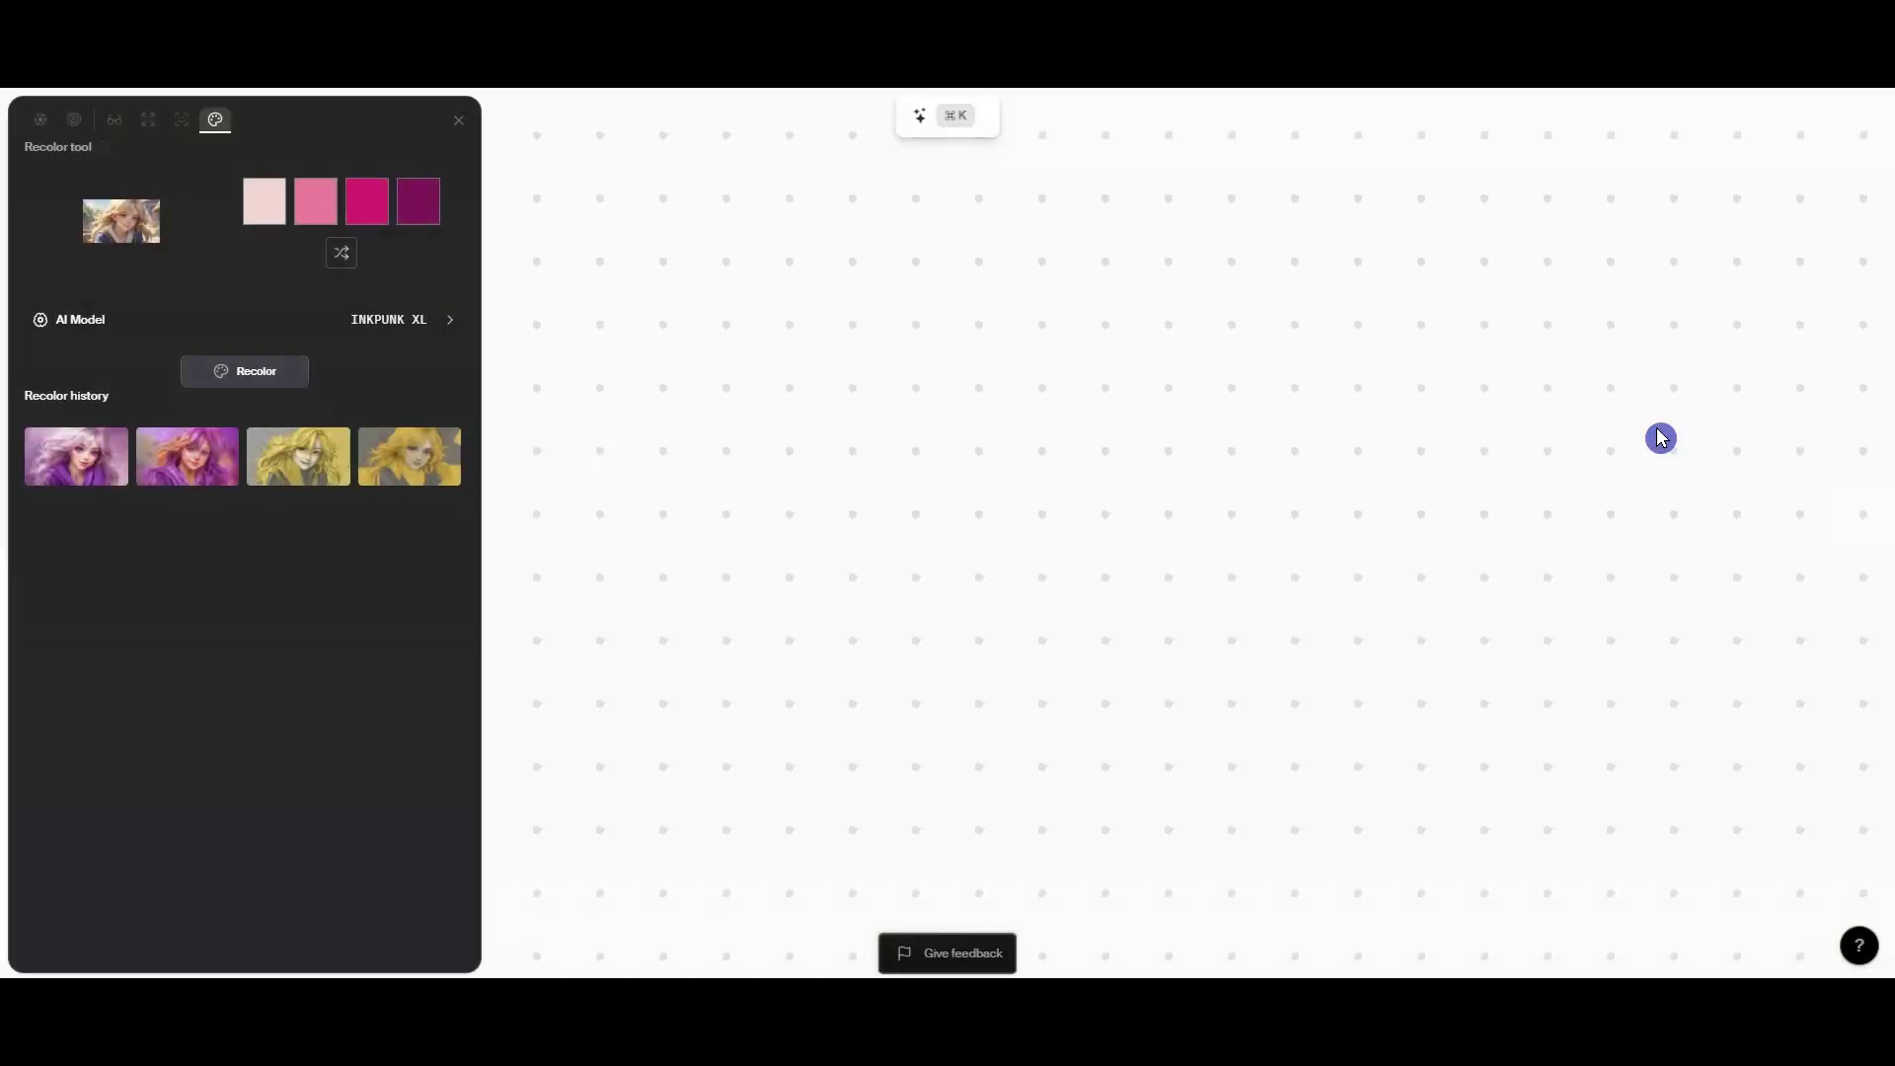